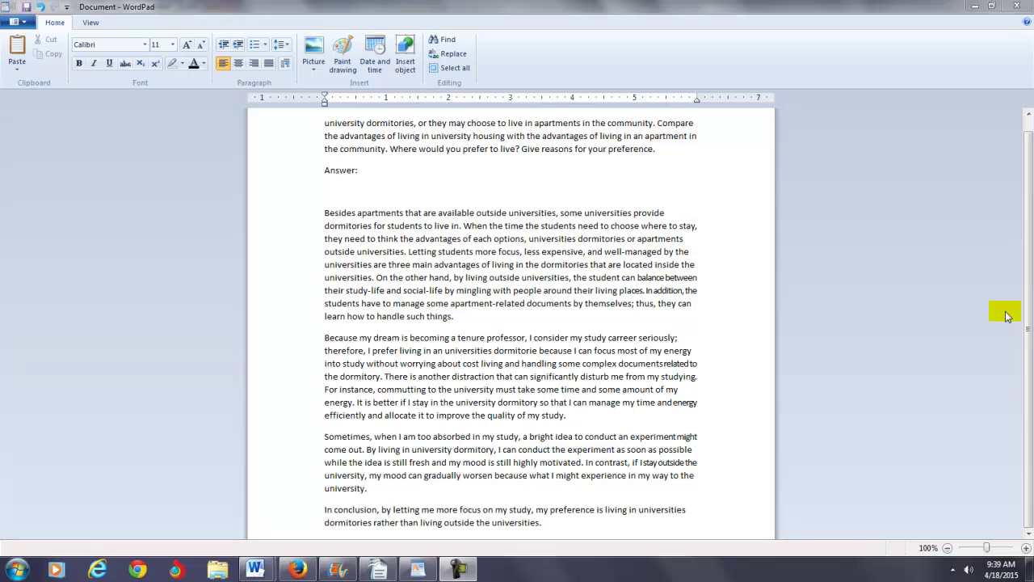
# Select and copy the whole essay in the WordPad document, from the question prompt through the concluding paragraph.
pyautogui.click(677, 189)
pyautogui.scroll(1, 676, 189)
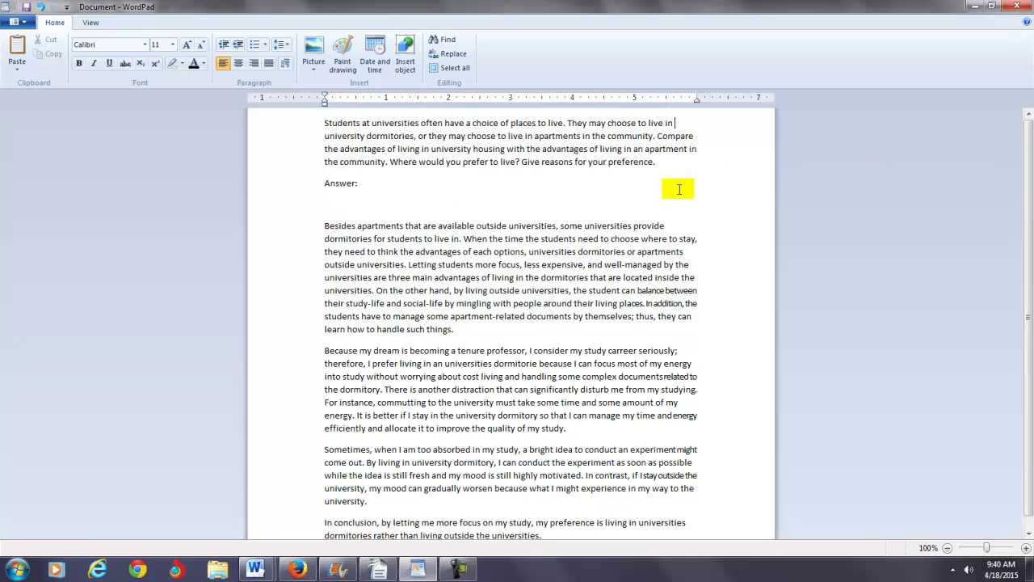
pyautogui.click(321, 123)
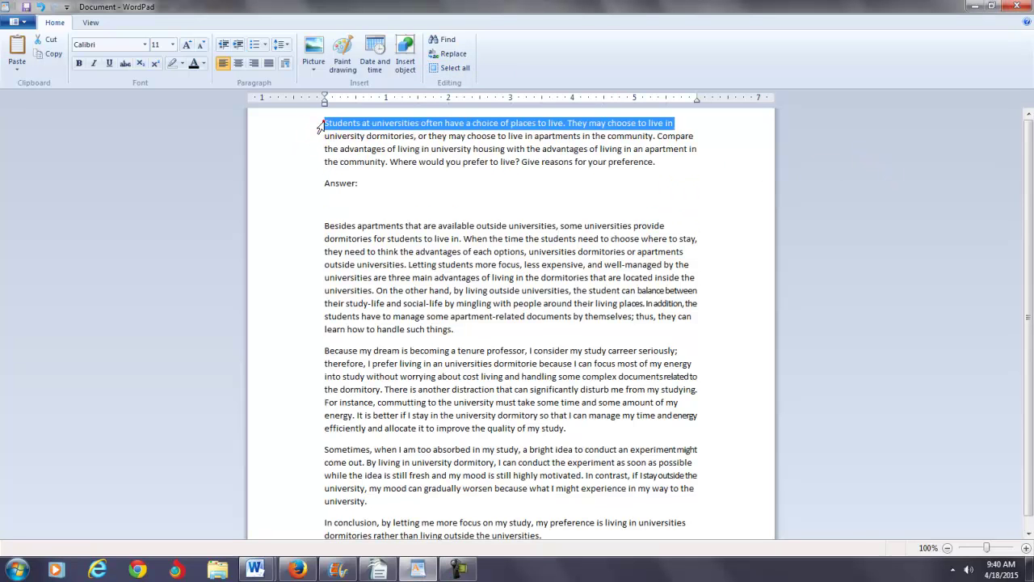
pyautogui.keyDown('shift'); pyautogui.click(547, 536); pyautogui.keyUp('shift')
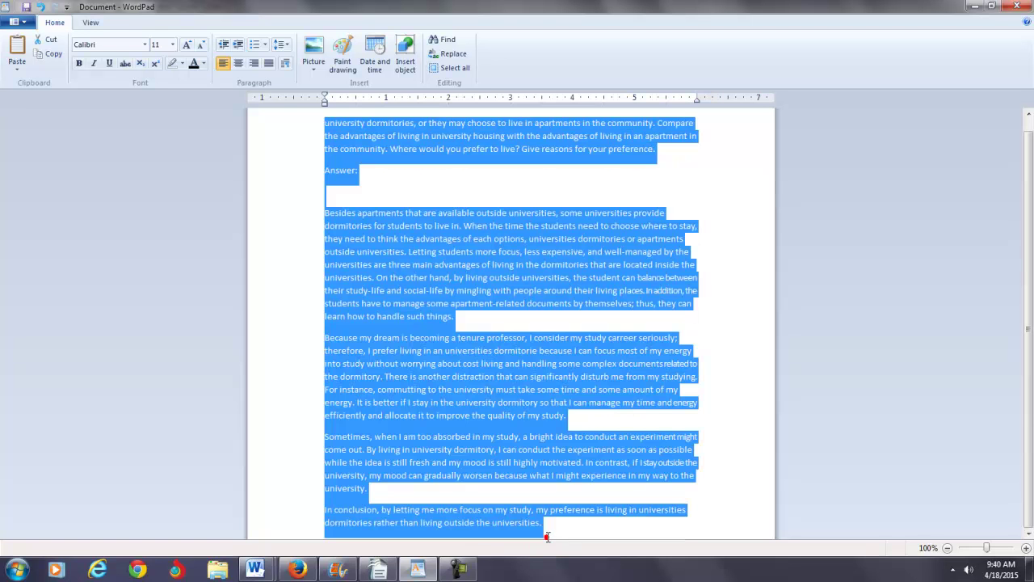
# Switch to OpenOffice.org Writer, create a new text document and paste the copied essay into it.
pyautogui.click(378, 570)
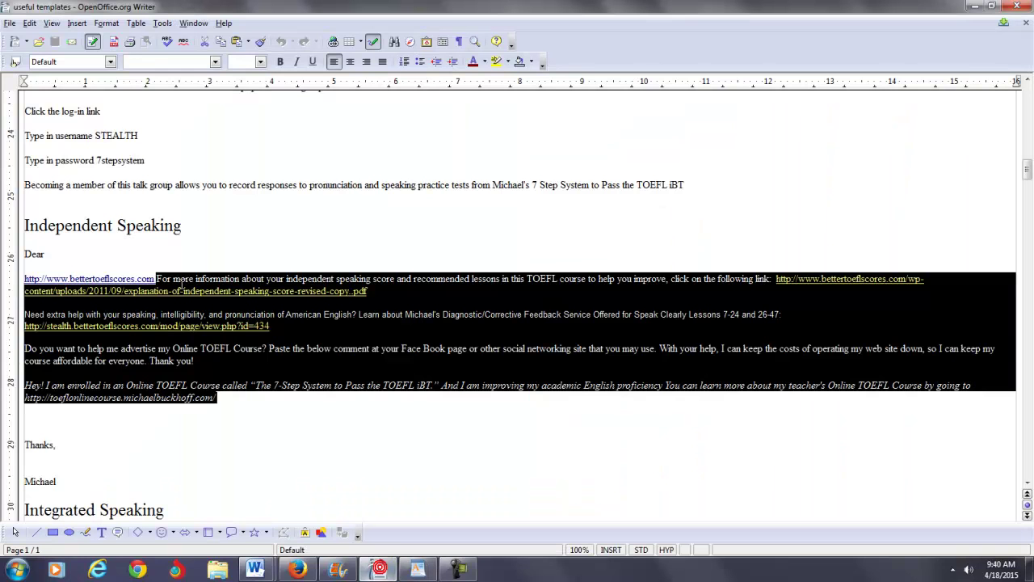
pyautogui.click(10, 23)
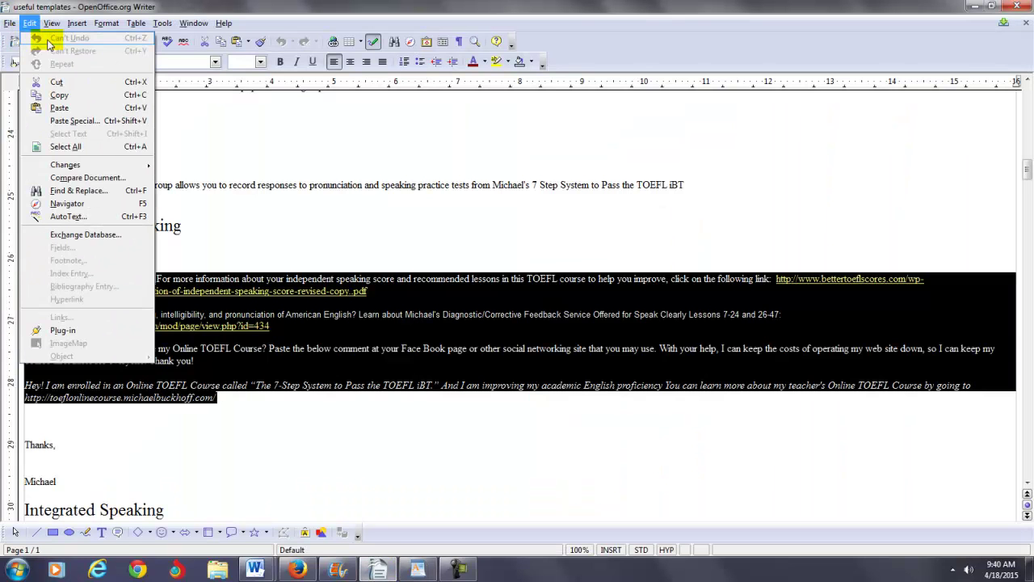
pyautogui.moveTo(24, 33)
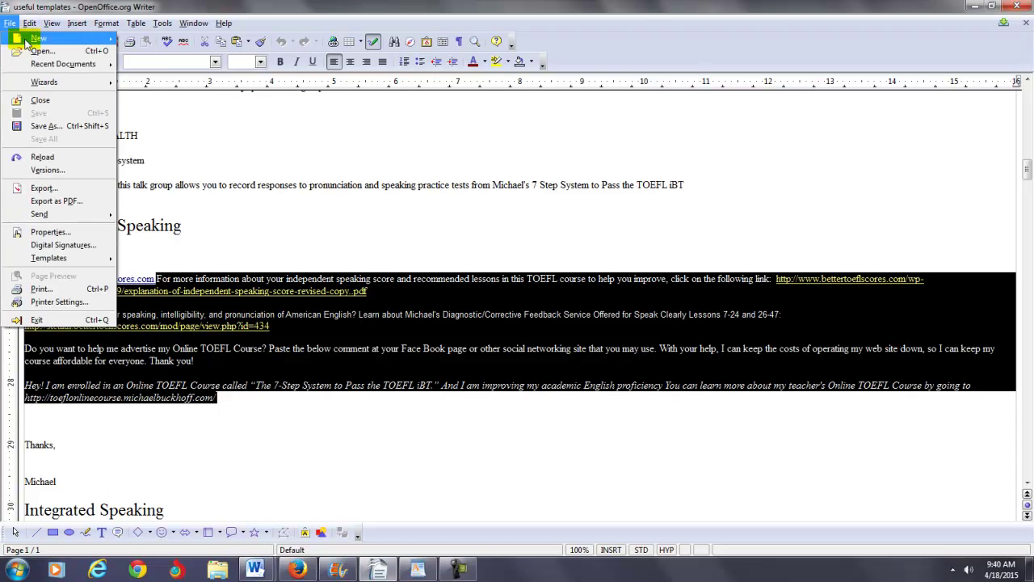
pyautogui.moveTo(97, 38)
pyautogui.click(135, 39)
pyautogui.click(299, 233)
pyautogui.hotkey('ctrl', 'v')
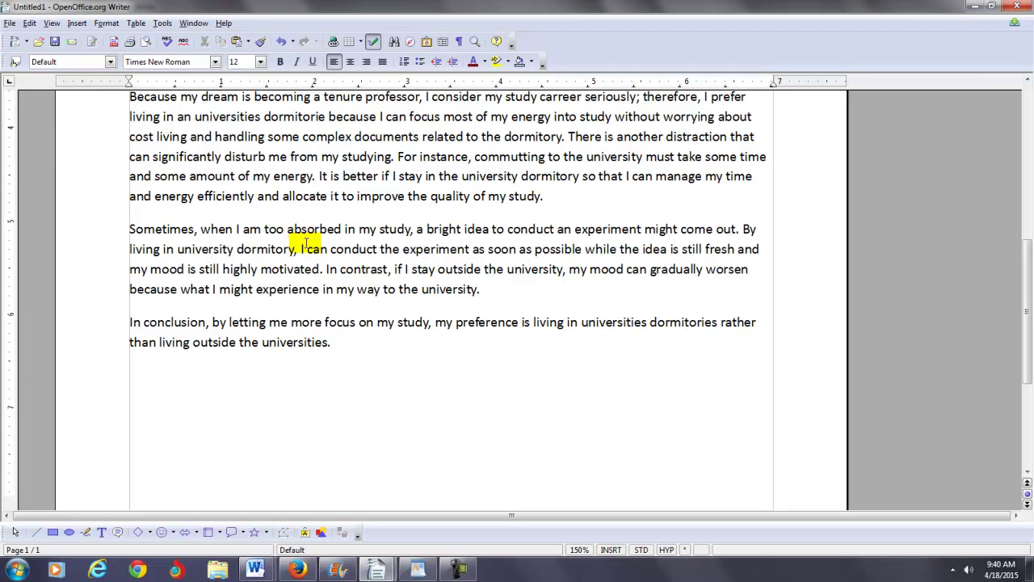
# Remove the empty line between "Answer:" and the paragraph starting with "Besides apartments".
pyautogui.hotkey('ctrl', 'Home')
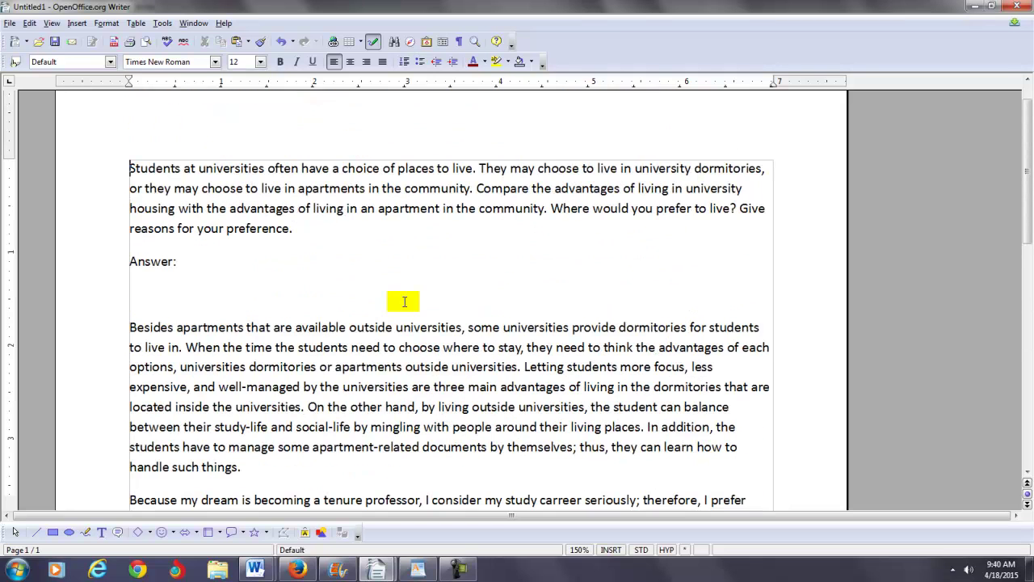
pyautogui.press('Down')
pyautogui.press('Down')
pyautogui.press('Delete')
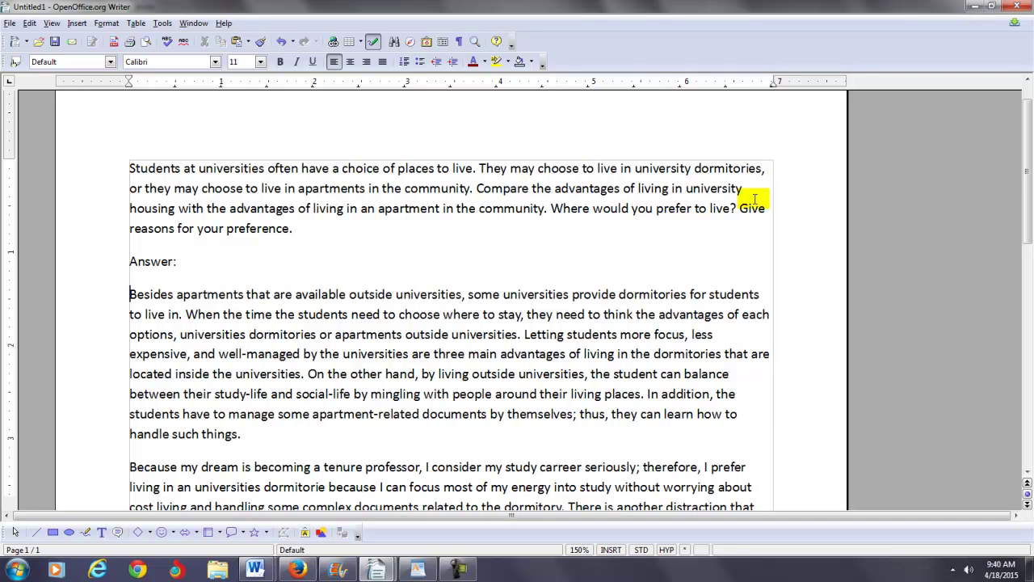
# Split the first answer paragraph before "Letting students more focus", leaving an empty line between the two parts.
pyautogui.moveTo(1024, 175); pyautogui.dragTo(999, 215)
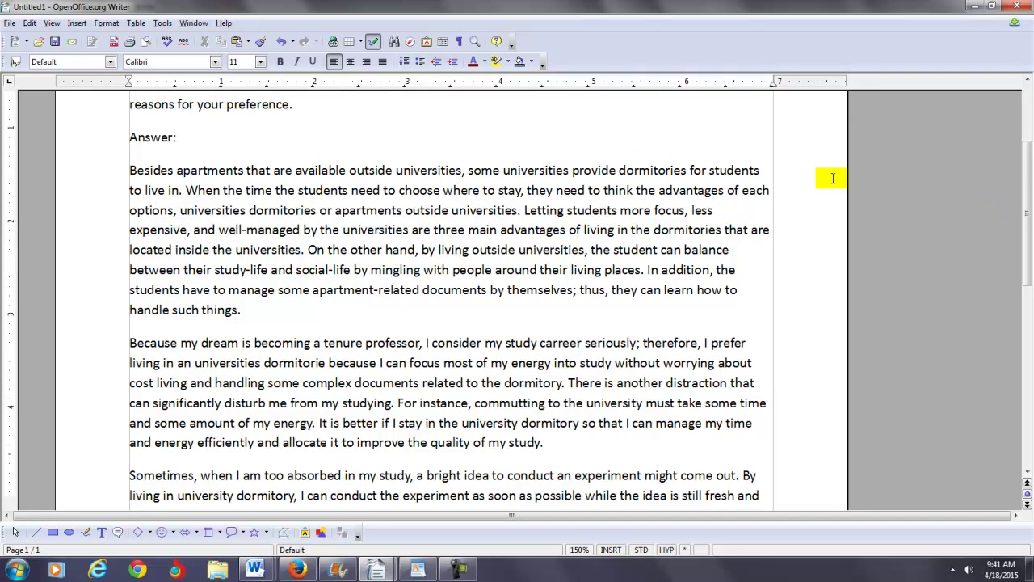
pyautogui.moveTo(1022, 271); pyautogui.dragTo(1024, 206)
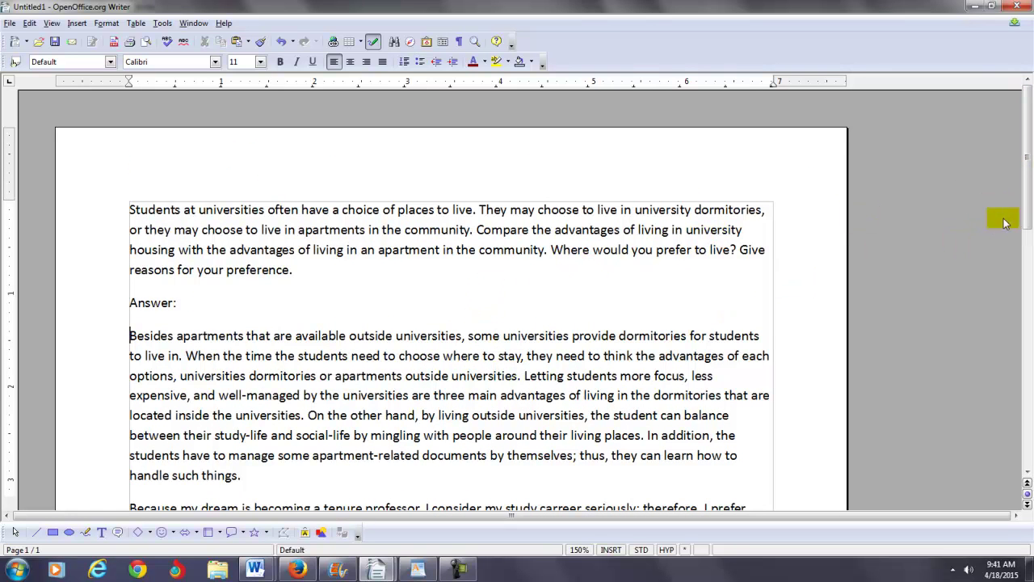
pyautogui.moveTo(1027, 206); pyautogui.dragTo(1029, 234)
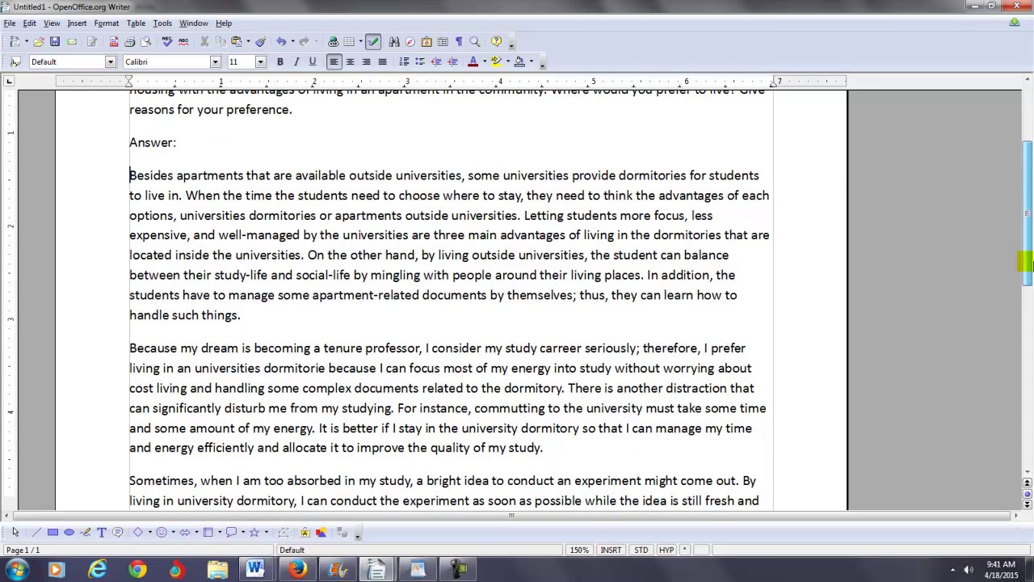
pyautogui.click(522, 215)
pyautogui.press('Return')
pyautogui.press('Return')
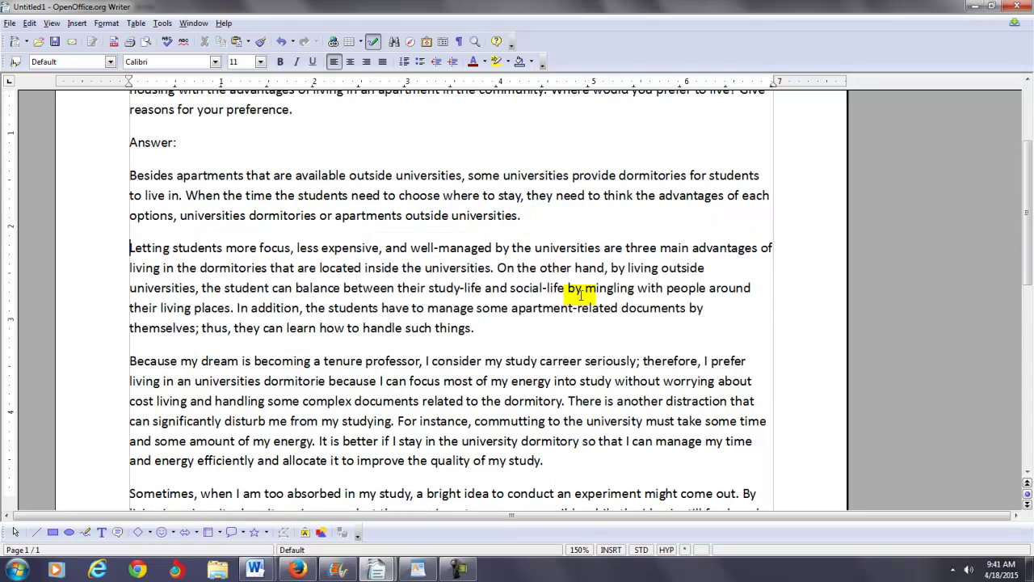
# Split the second answer paragraph before "On the other hand", leaving an empty line between the two parts.
pyautogui.press('Down')
pyautogui.press('Up')
pyautogui.press('Right')
pyautogui.press('Right')
pyautogui.press('Right')
pyautogui.press('Right')
pyautogui.press('Right')
pyautogui.press('Right')
pyautogui.press('Right')
pyautogui.press('Right')
pyautogui.press('Right')
pyautogui.press('Right')
pyautogui.press('Right')
pyautogui.press('Right')
pyautogui.press('Right')
pyautogui.press('Right')
pyautogui.press('Right')
pyautogui.press('Right')
pyautogui.press('Right')
pyautogui.press('Right')
pyautogui.press('Right')
pyautogui.press('Right')
pyautogui.press('Right')
pyautogui.press('Right')
pyautogui.press('Right')
pyautogui.press('Right')
pyautogui.press('Right')
pyautogui.press('Right')
pyautogui.press('Right')
pyautogui.press('Right')
pyautogui.press('Right')
pyautogui.press('Right')
pyautogui.press('Right')
pyautogui.press('Right')
pyautogui.press('Right')
pyautogui.press('Right')
pyautogui.press('Right')
pyautogui.press('Right')
pyautogui.press('Right')
pyautogui.press('Right')
pyautogui.press('Right')
pyautogui.press('Right')
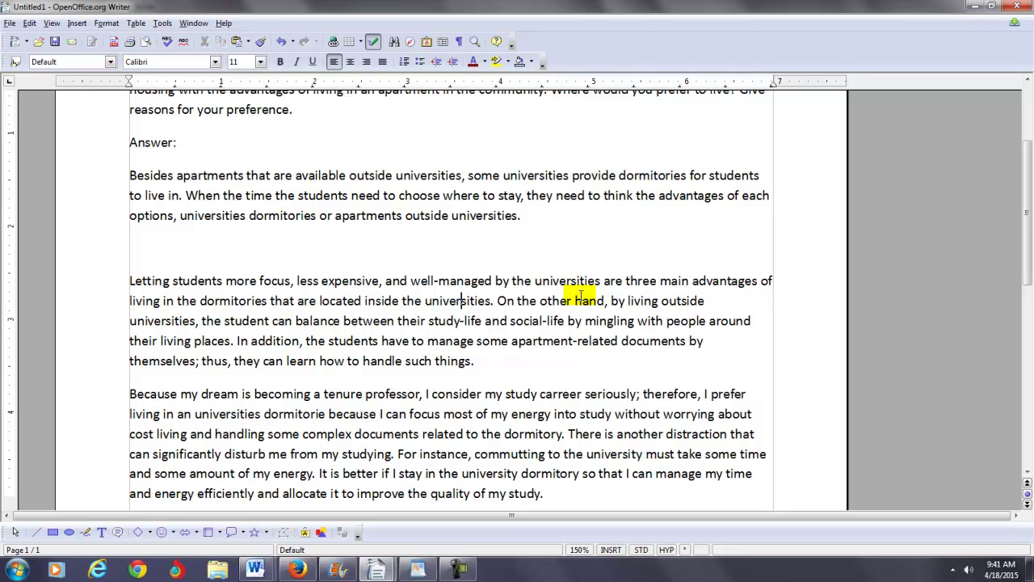
pyautogui.press('Right')
pyautogui.press('Right')
pyautogui.press('Right')
pyautogui.press('Right')
pyautogui.press('Right')
pyautogui.press('Right')
pyautogui.press('Return')
pyautogui.press('Return')
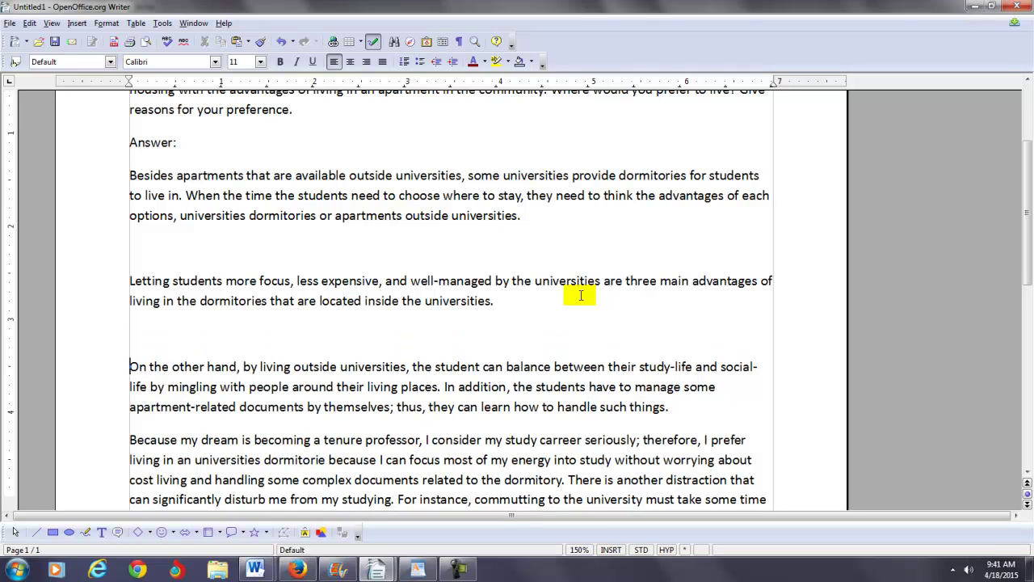
# Change "options" to "option" in the last line of the "Besides apartments" paragraph.
pyautogui.click(628, 220)
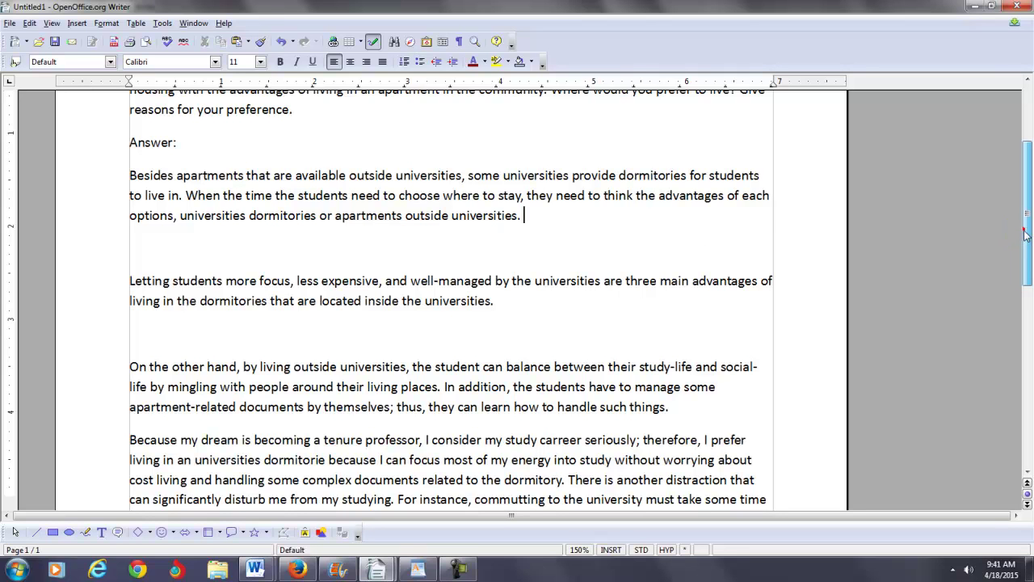
pyautogui.scroll(-1, 1024, 233)
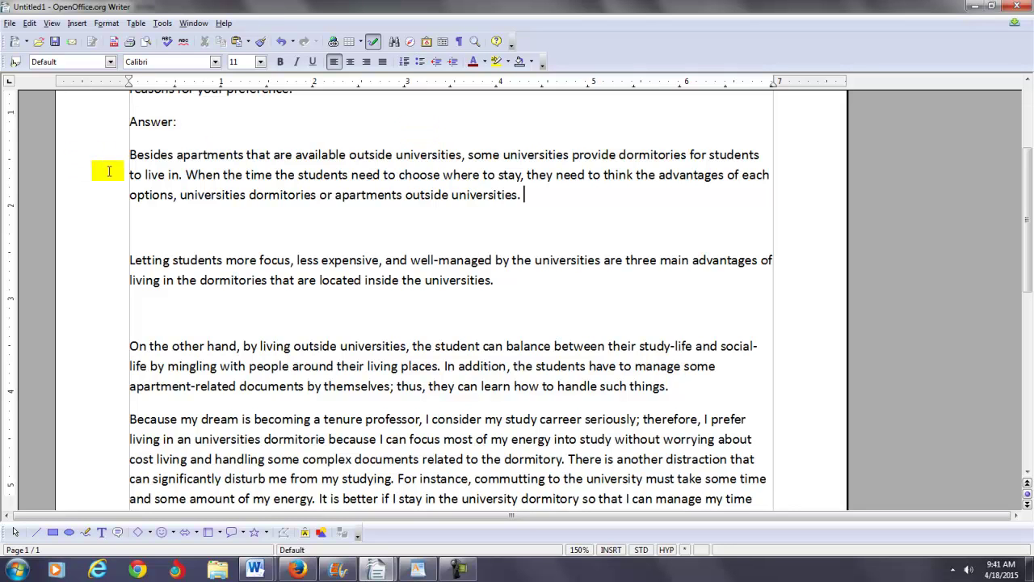
pyautogui.click(168, 195)
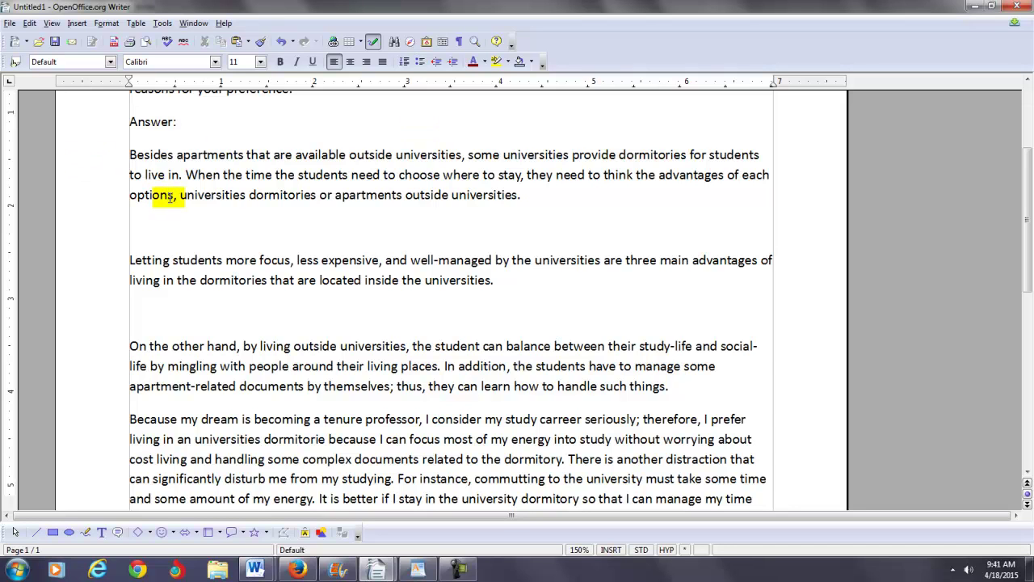
pyautogui.press('Delete')
pyautogui.press('Up')
pyautogui.press('Up')
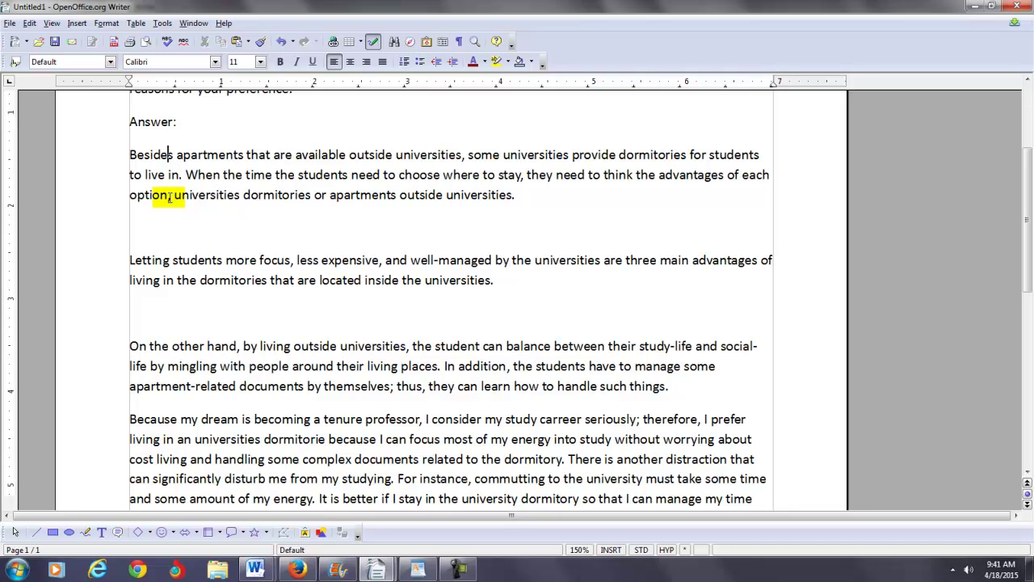
pyautogui.press('Home')
# Insert four empty lines before the paragraph starting with "Sometimes, when I am too absorbed".
pyautogui.scroll(-2, 170, 197)
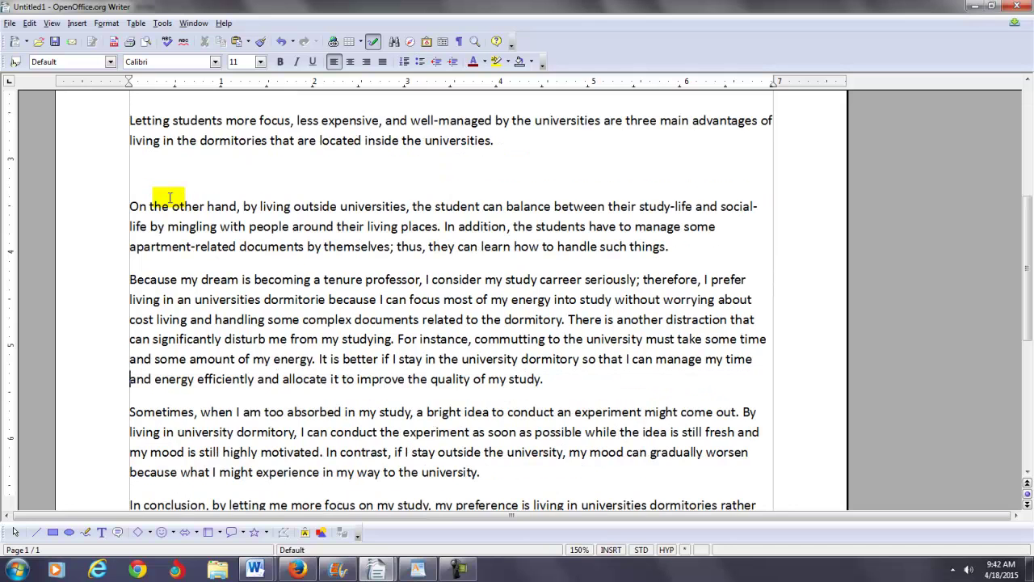
pyautogui.scroll(-2, 170, 198)
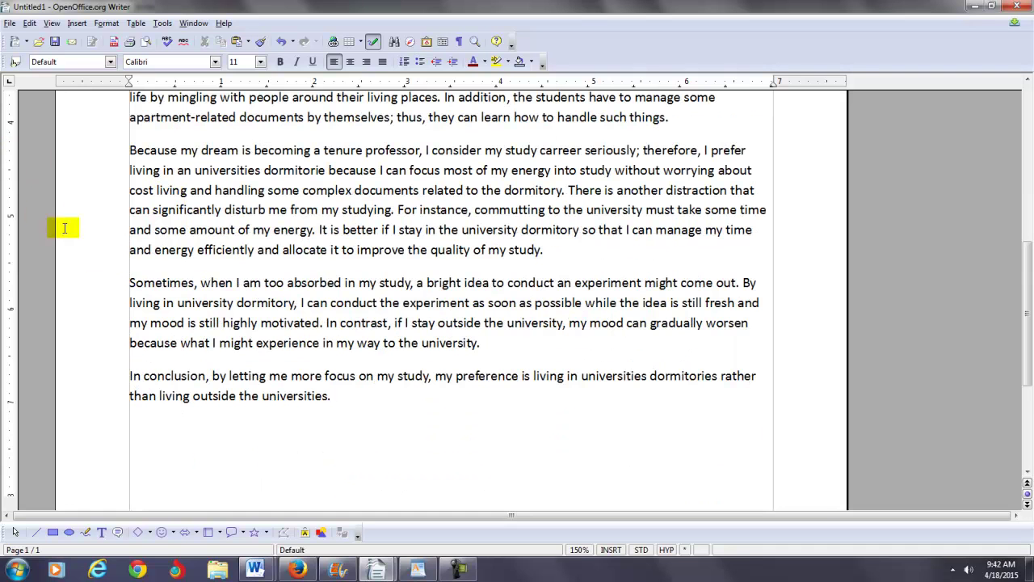
pyautogui.click(130, 282)
pyautogui.press('Return')
pyautogui.press('Return')
pyautogui.press('Return')
pyautogui.press('Return')
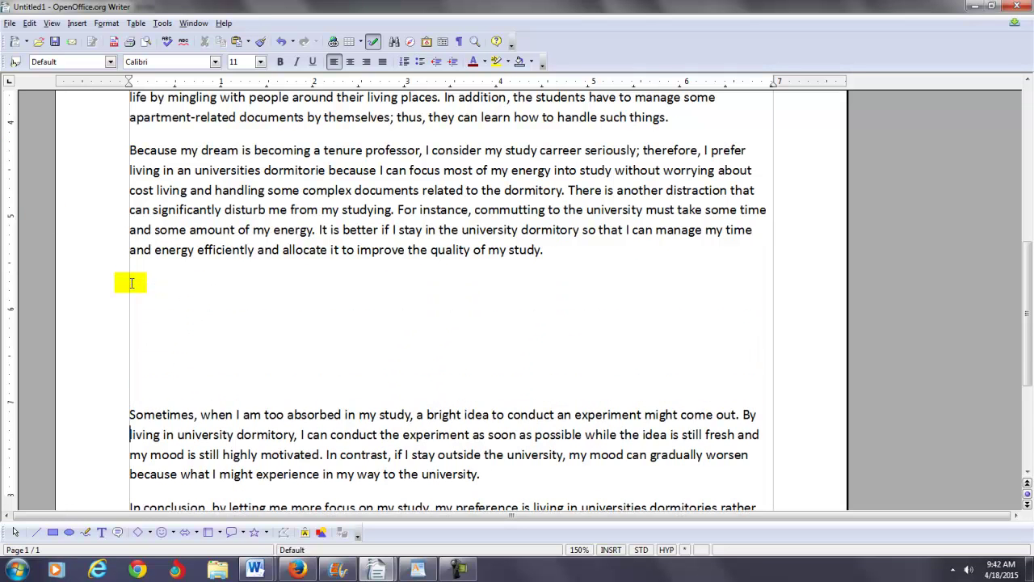
# Delete the concluding paragraph that starts with "In conclusion".
pyautogui.hotkey('ctrl', 'End')
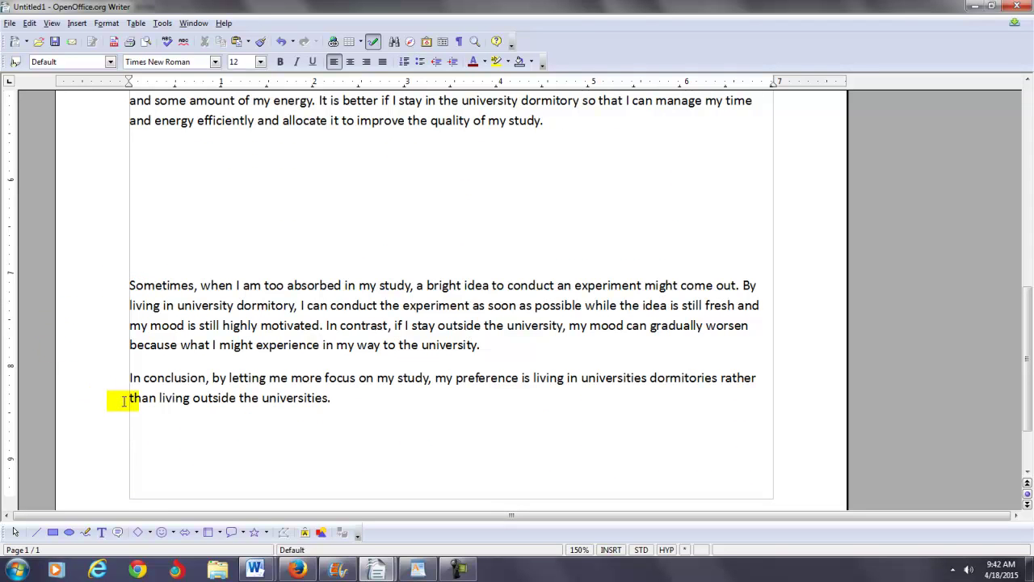
pyautogui.doubleClick(130, 378)
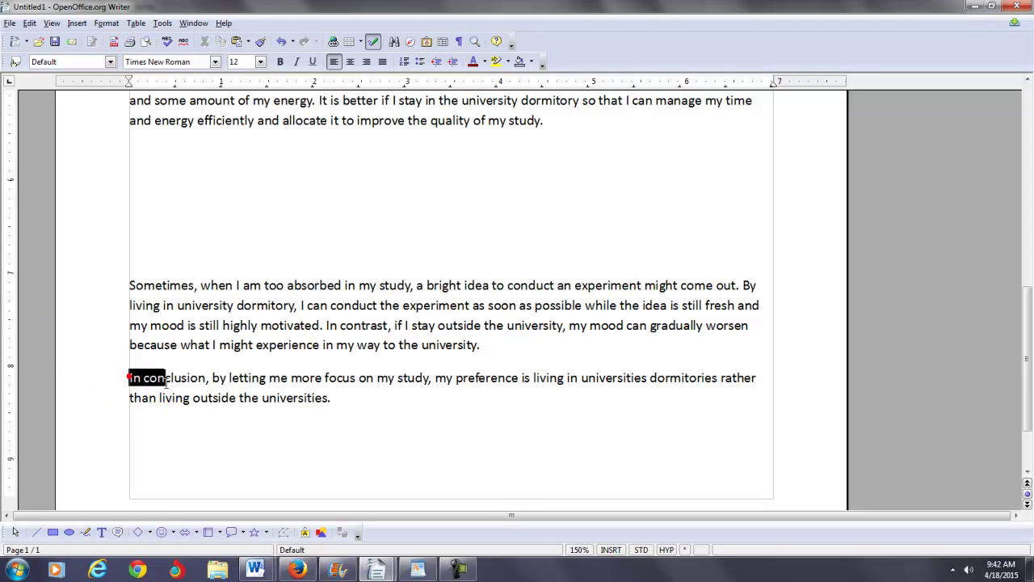
pyautogui.moveTo(130, 377); pyautogui.dragTo(334, 403)
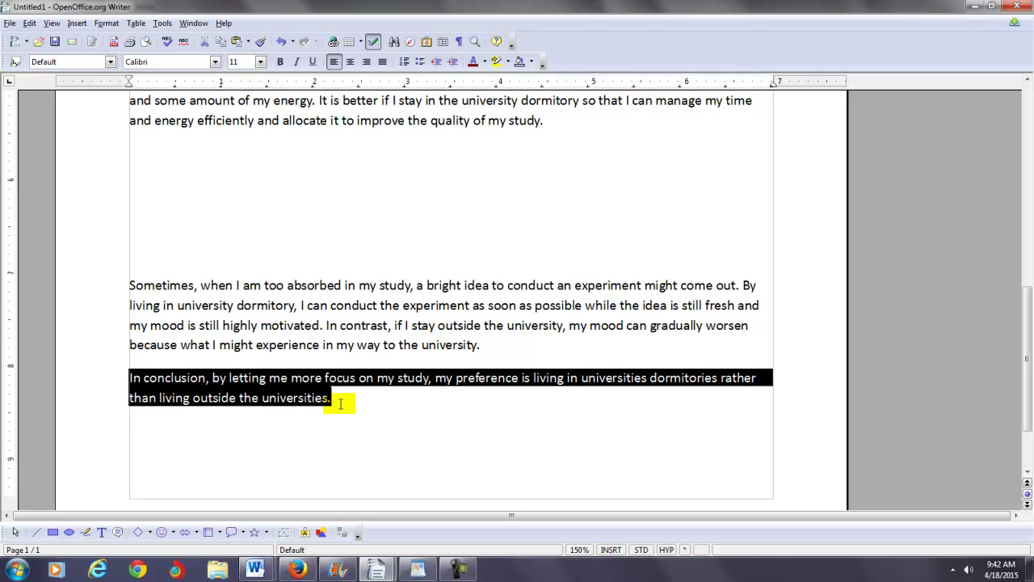
pyautogui.press('Delete')
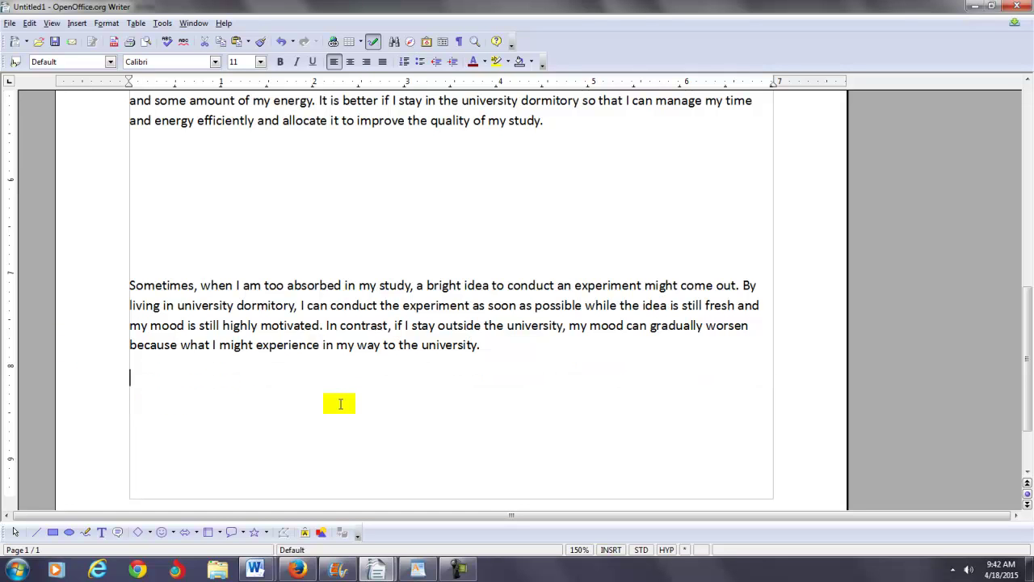
# Add an empty line above "Answer:" and another above the "Besides apartments" paragraph.
pyautogui.click(197, 197)
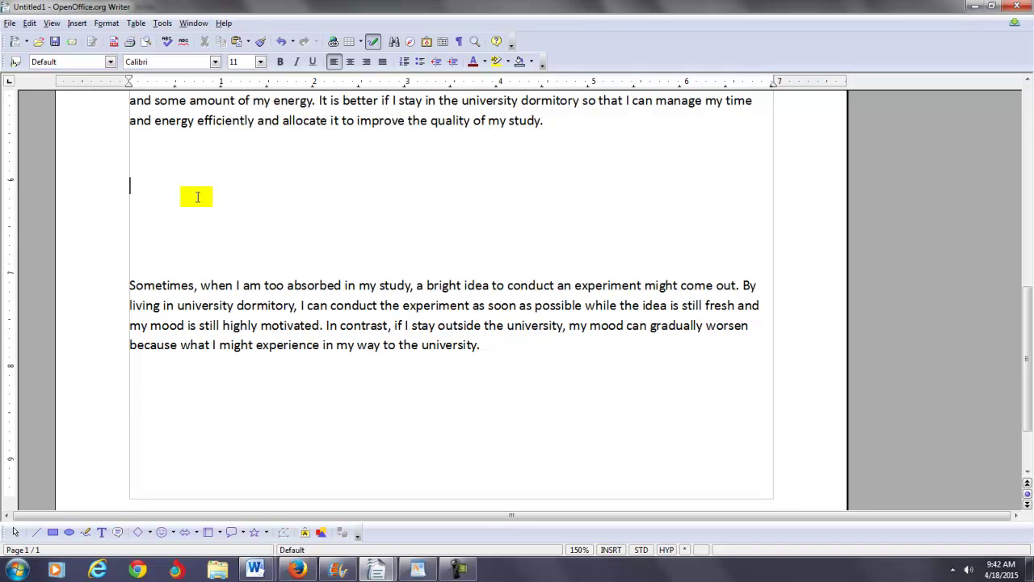
pyautogui.scroll(10, 196, 197)
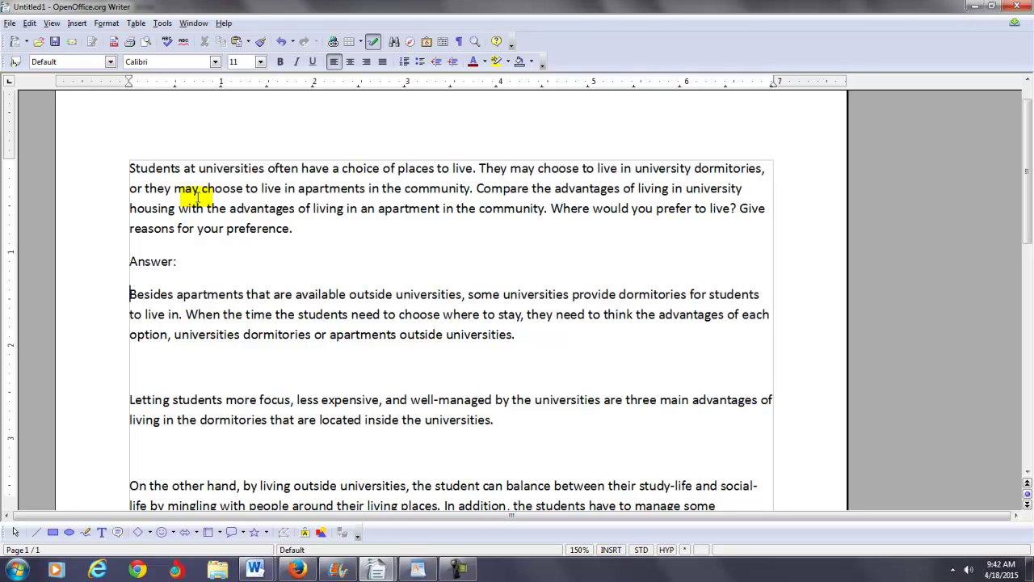
pyautogui.press('Return')
pyautogui.press('Return')
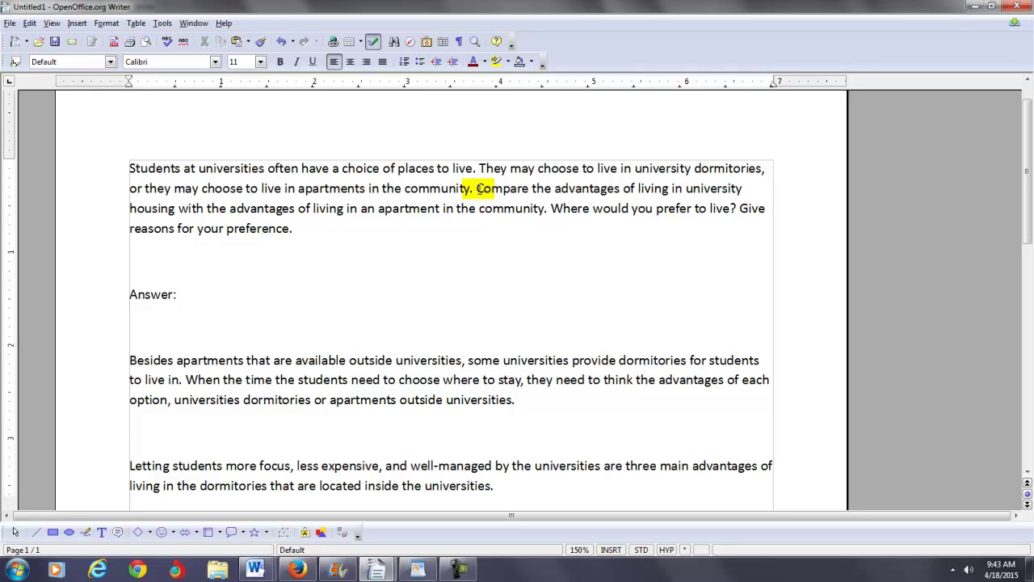
# Add a paragraph above "Besides apartments" beginning "When students attend universities, they have have to make descisions concerning their major".
pyautogui.click(169, 337)
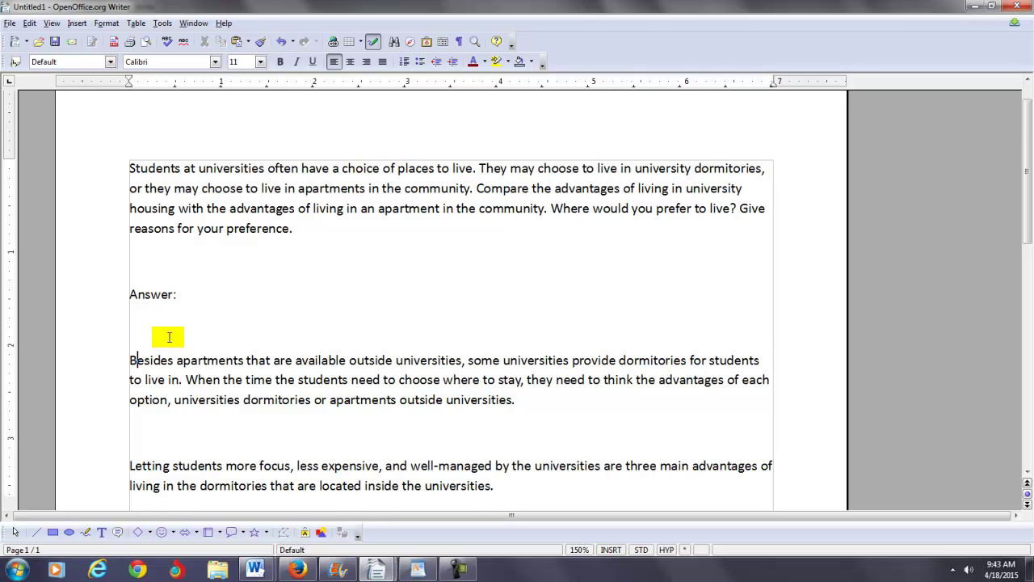
pyautogui.press('Return')
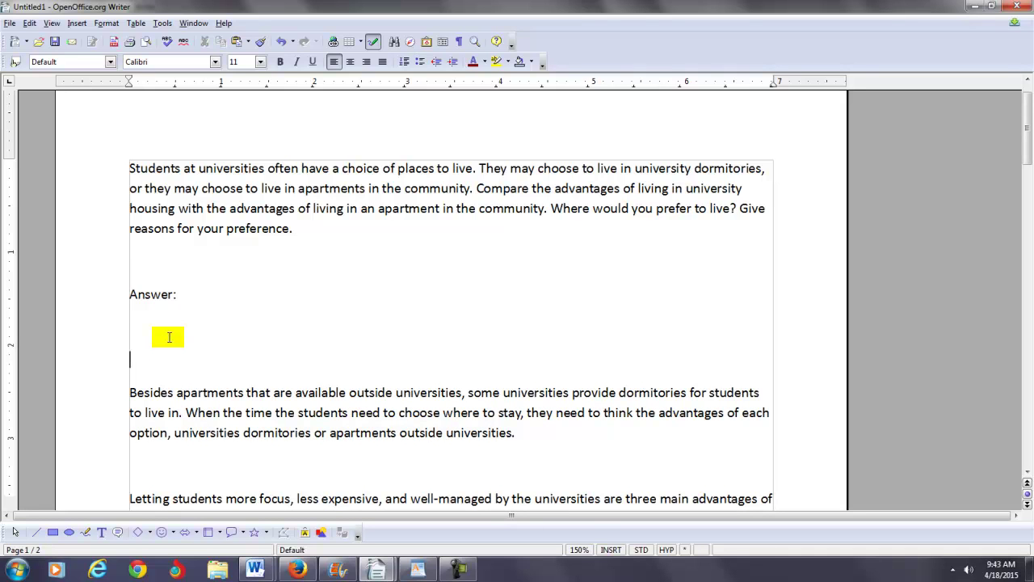
pyautogui.write('When students a')
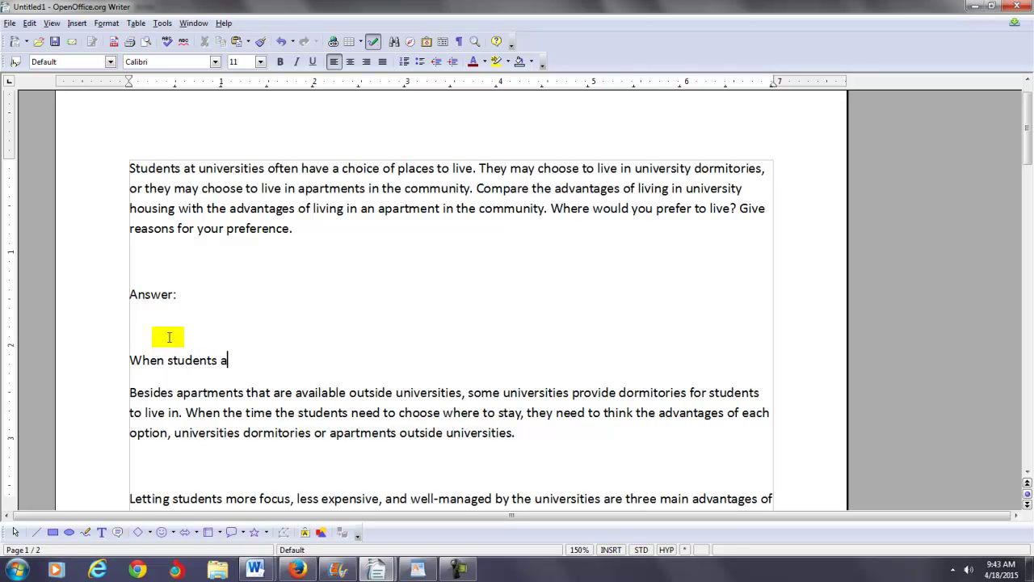
pyautogui.write('ttend universities, they')
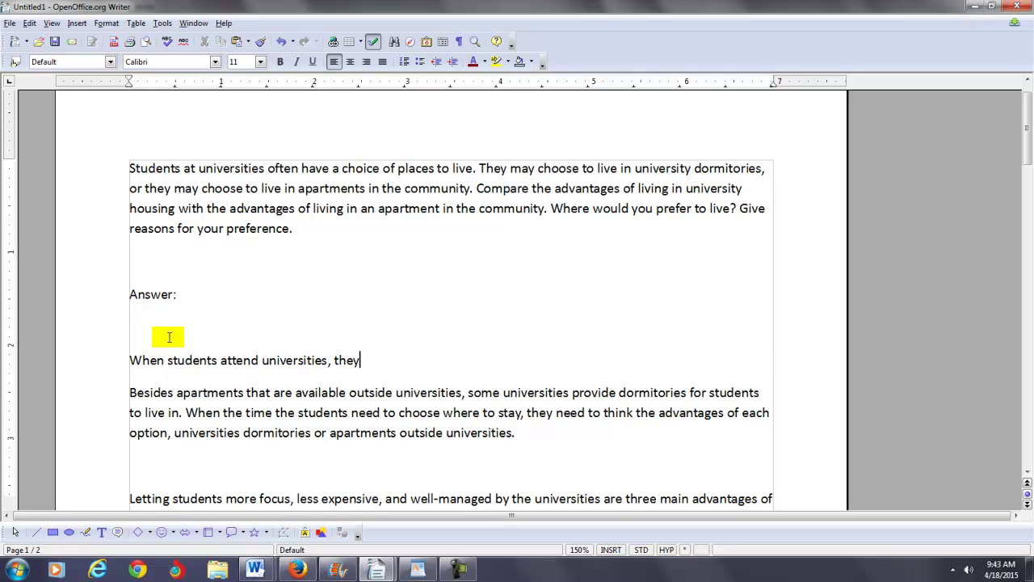
pyautogui.write(' have have to make descisions')
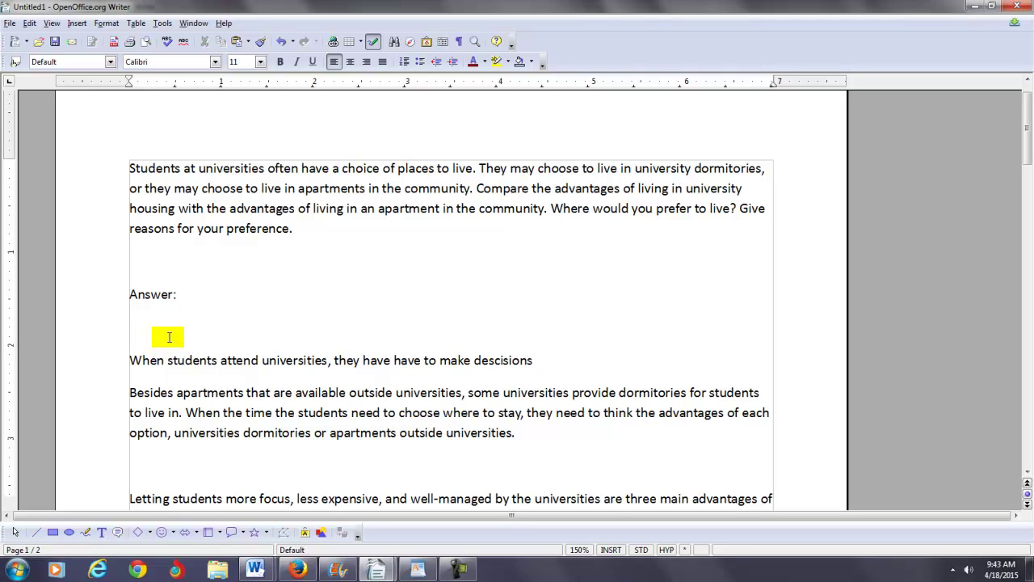
pyautogui.write(' concerning their major')
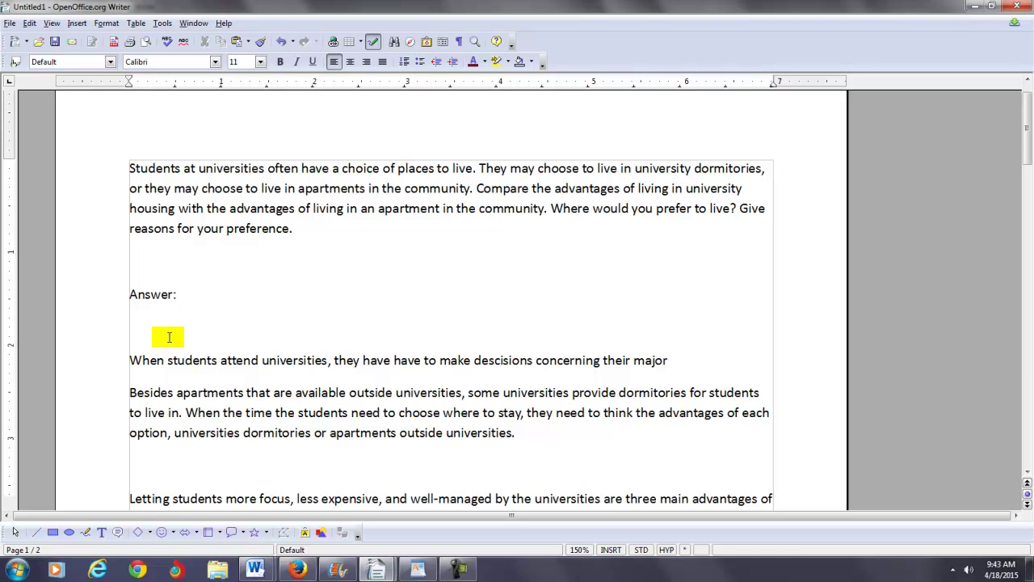
# Continue the new introductory sentence with ", whether or not they will join fraternities or sororities, and".
pyautogui.write(', whether or not they')
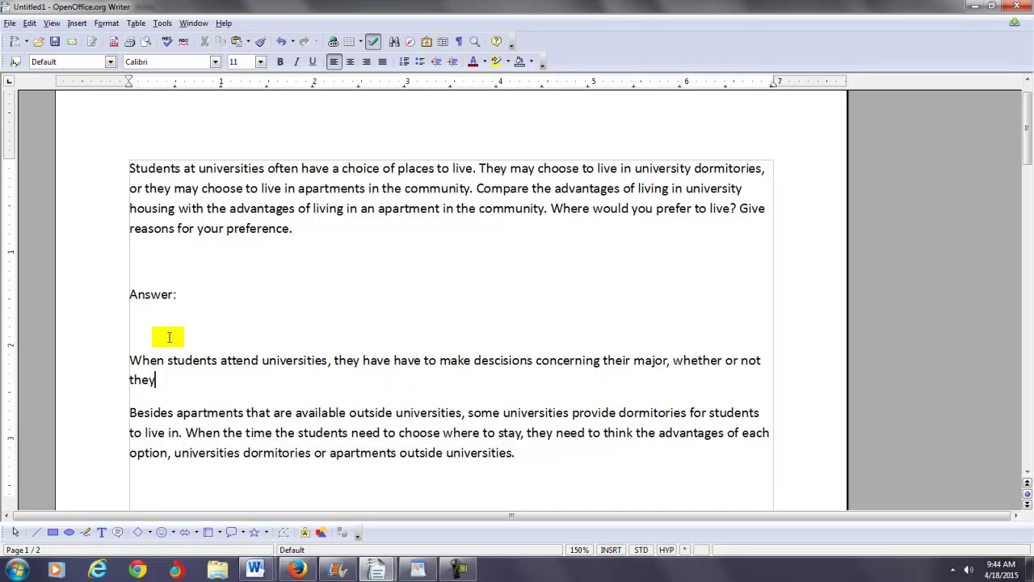
pyautogui.write(' will join fraternities')
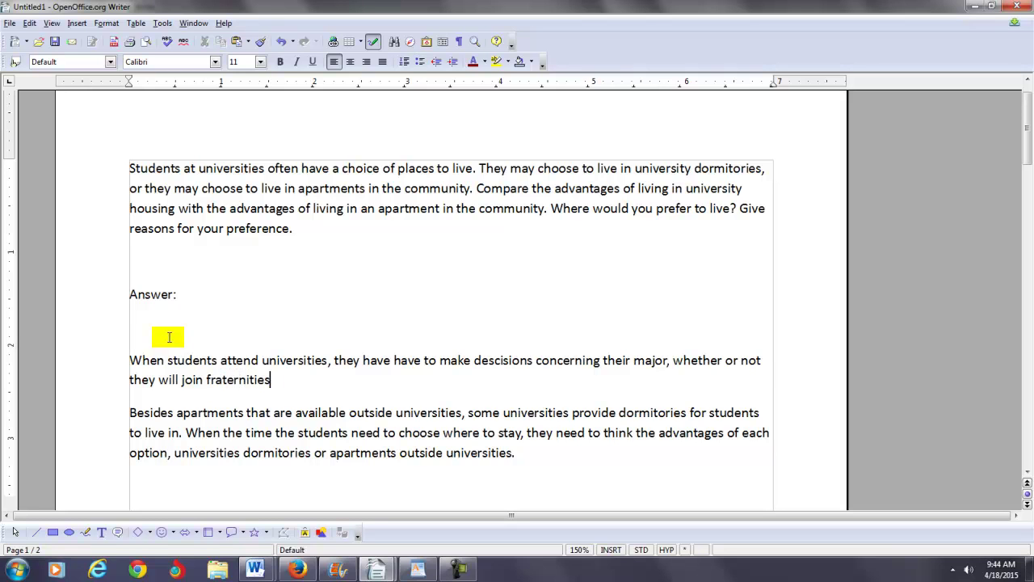
pyautogui.write(' or so')
pyautogui.write('roties')
pyautogui.press('BackSpace')
pyautogui.press('BackSpace')
pyautogui.press('BackSpace')
pyautogui.press('BackSpace')
pyautogui.write('rities')
pyautogui.write(', and')
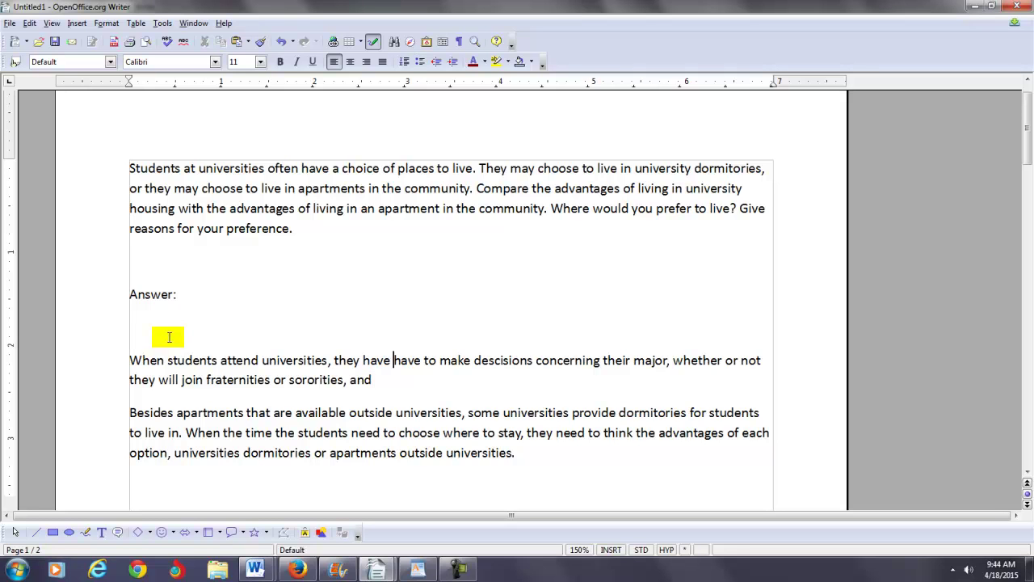
# Reword "their major" in the new introductory sentence as "what their majors will be".
pyautogui.press('Left')
pyautogui.press('Left')
pyautogui.press('Left')
pyautogui.press('Left')
pyautogui.press('Left')
pyautogui.press('Left')
pyautogui.press('Right')
pyautogui.press('Right')
pyautogui.press('Right')
pyautogui.press('Right')
pyautogui.press('Right')
pyautogui.press('Right')
pyautogui.press('Right')
pyautogui.press('Right')
pyautogui.press('Right')
pyautogui.press('Right')
pyautogui.press('Right')
pyautogui.press('Delete')
pyautogui.press('Delete')
pyautogui.press('Delete')
pyautogui.press('Delete')
pyautogui.press('Delete')
pyautogui.press('Delete')
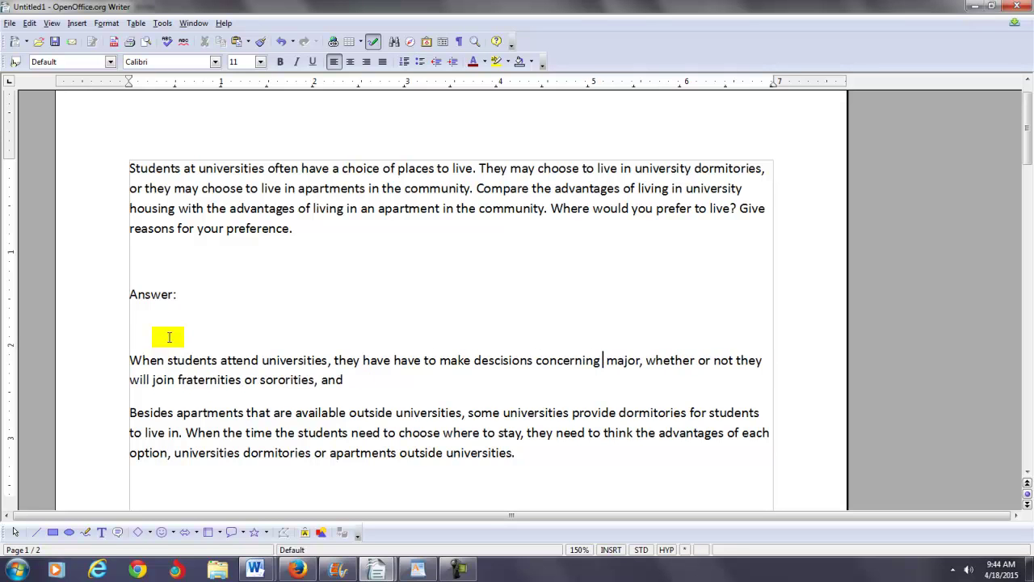
pyautogui.write('what')
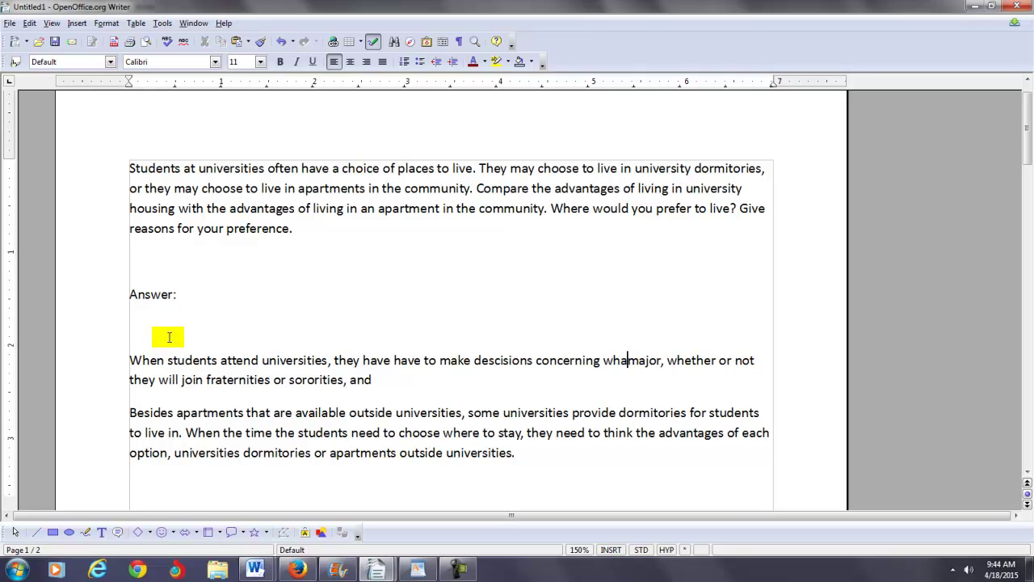
pyautogui.write(' their major')
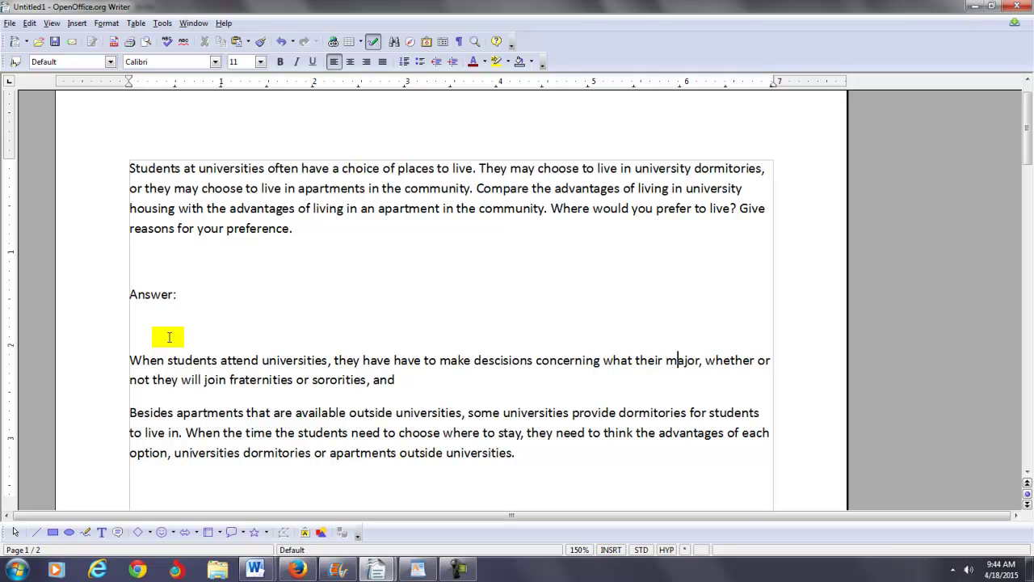
pyautogui.write('s ')
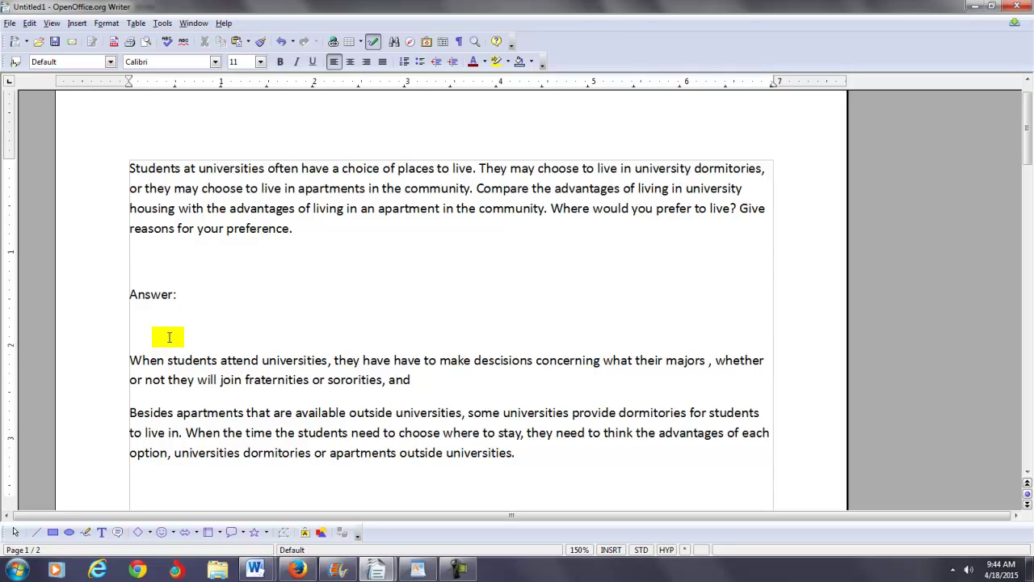
pyautogui.write('will be')
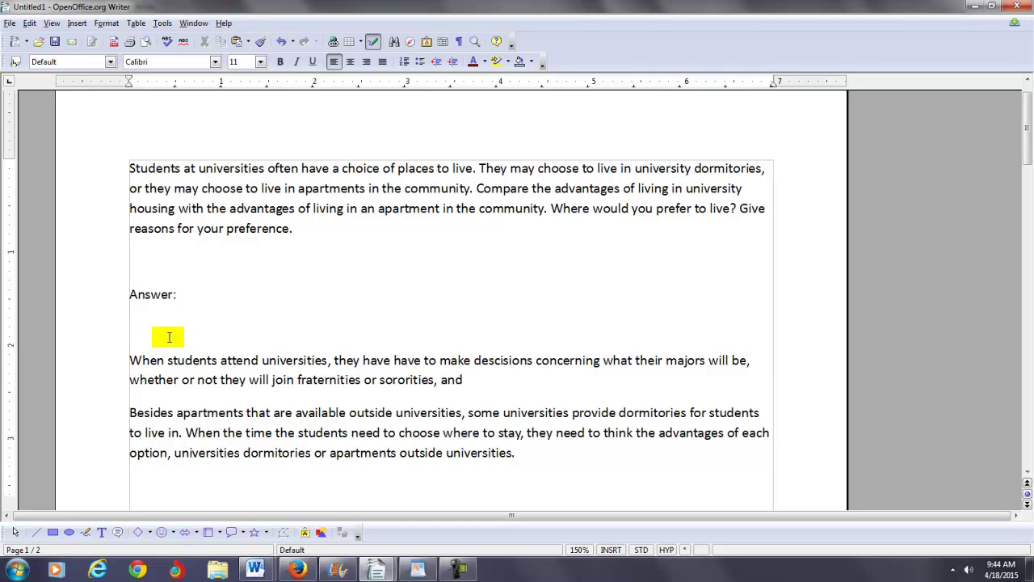
# Extend the end of the introductory sentence with "whether they will get jobs to help finanana".
pyautogui.write('whether')
pyautogui.write(' they wil')
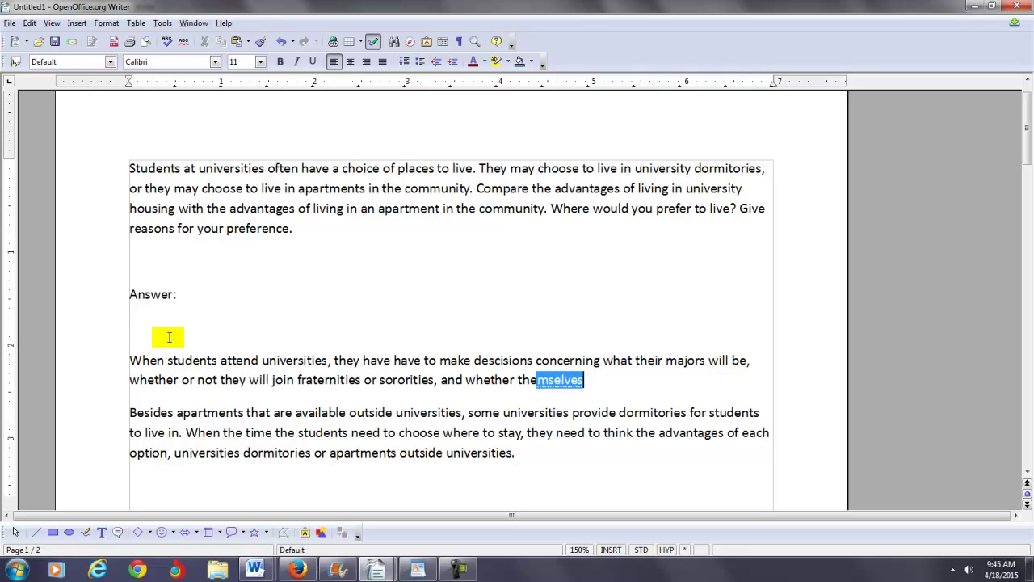
pyautogui.write('l get a ')
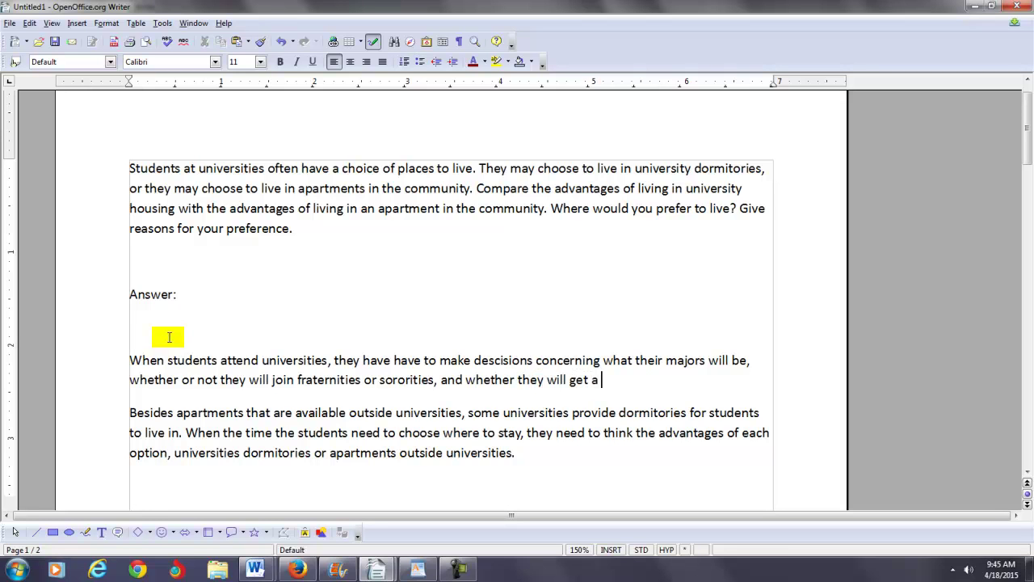
pyautogui.write('job')
pyautogui.press('BackSpace')
pyautogui.press('BackSpace')
pyautogui.press('BackSpace')
pyautogui.press('BackSpace')
pyautogui.write('jobs to')
pyautogui.write(' help finana')
pyautogui.write('nc')
pyautogui.press('BackSpace')
pyautogui.press('BackSpace')
pyautogui.write('nc')
pyautogui.press('BackSpace')
pyautogui.press('BackSpace')
pyautogui.write('na')
pyautogui.click(169, 337)
pyautogui.press('BackSpace')
pyautogui.press('BackSpace')
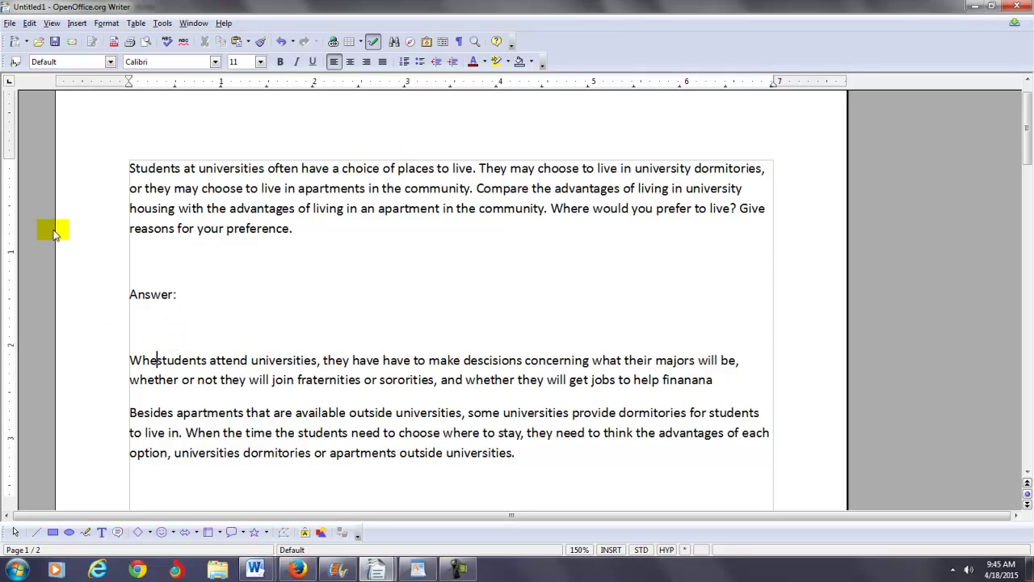
pyautogui.click(32, 24)
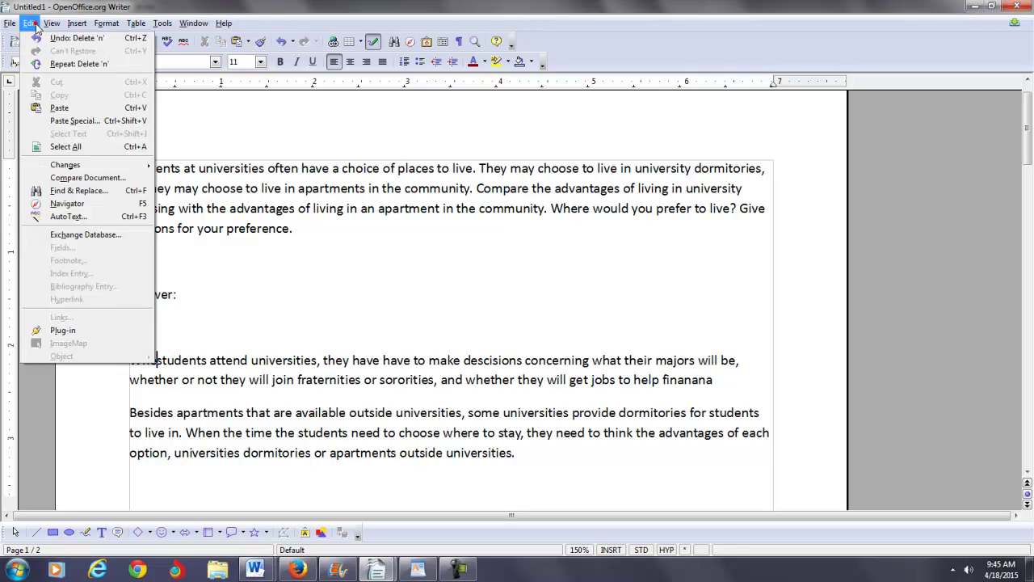
pyautogui.click(48, 38)
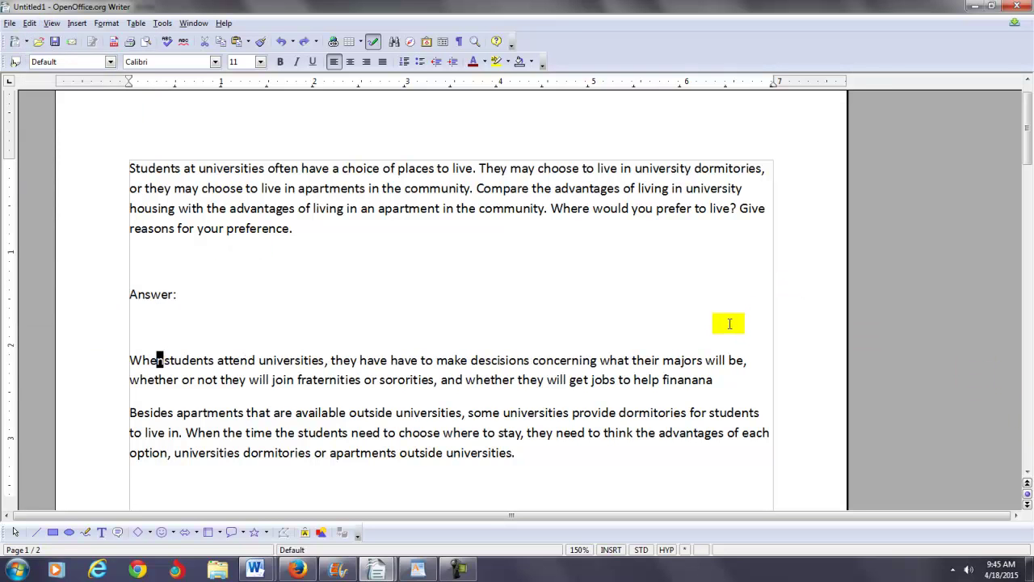
# Rewrite the sentence's ending as "finanance their educations." and begin another sentence with "Of course,".
pyautogui.click(722, 380)
pyautogui.press('BackSpace')
pyautogui.press('BackSpace')
pyautogui.press('BackSpace')
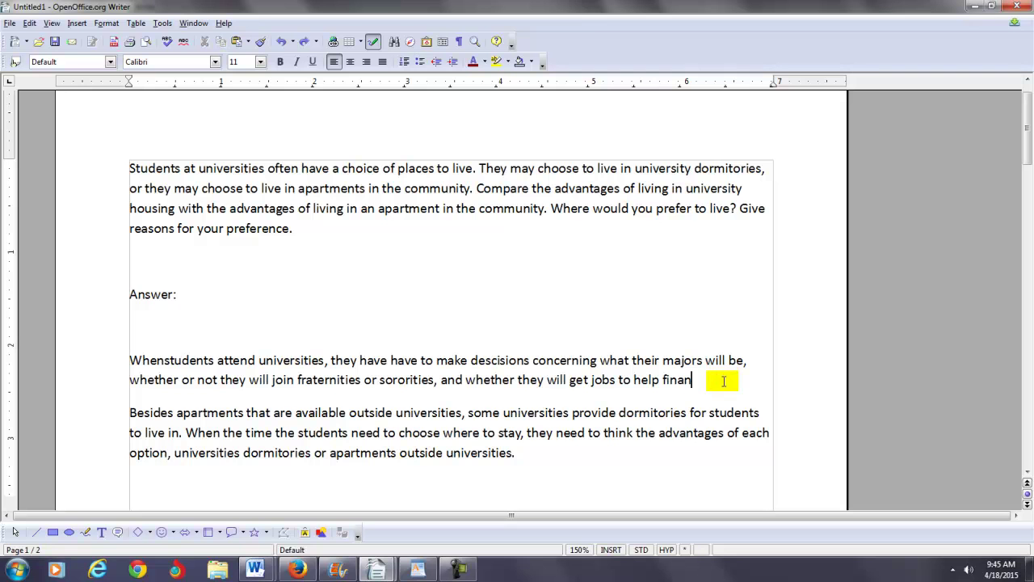
pyautogui.write('ance their ')
pyautogui.write('educations')
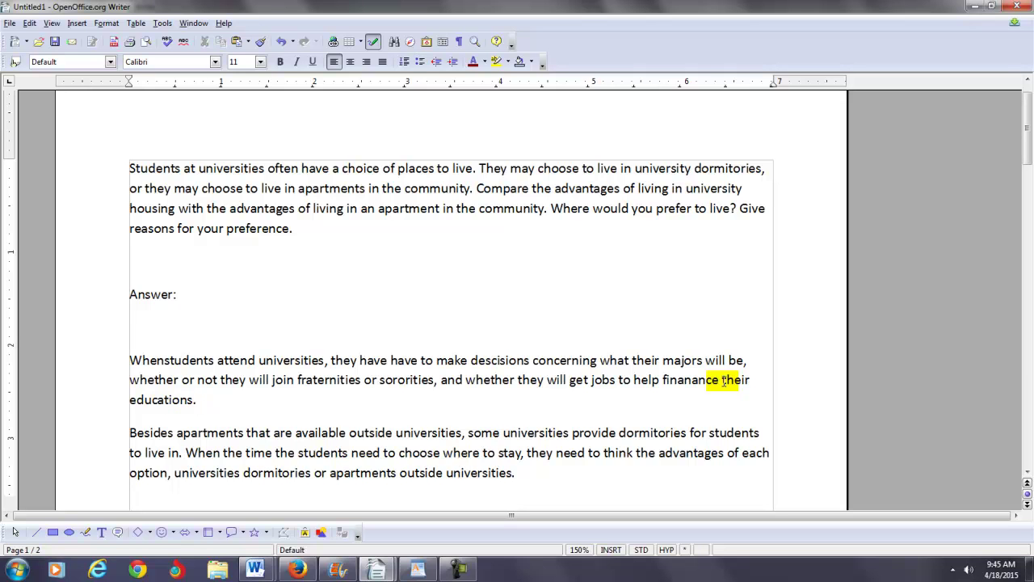
pyautogui.write('. Of course,')
pyautogui.write(' a most')
pyautogui.press('BackSpace')
pyautogui.press('BackSpace')
pyautogui.press('BackSpace')
pyautogui.write('ajor ')
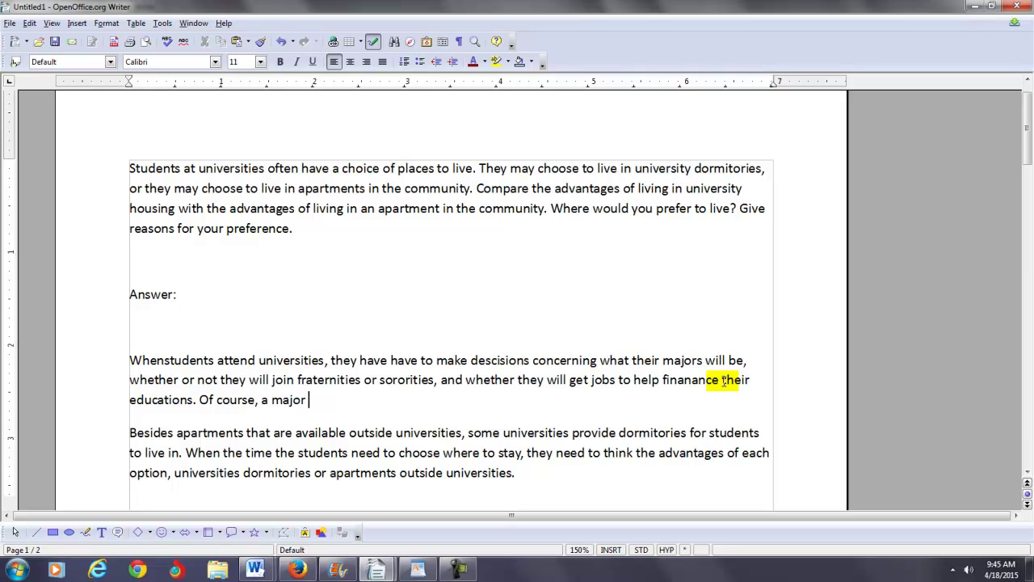
pyautogui.write('dec')
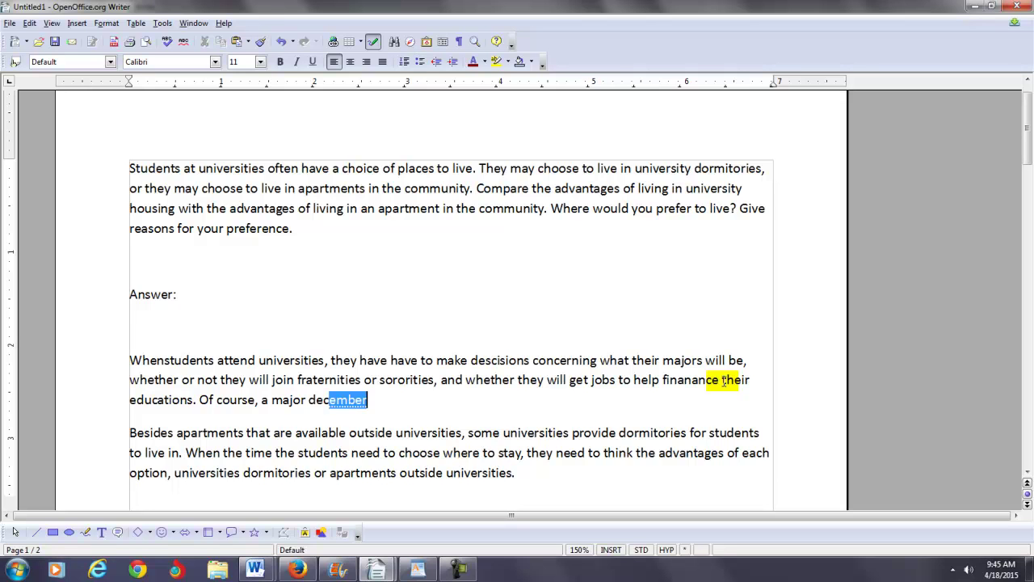
pyautogui.write('esion')
pyautogui.press('BackSpace')
pyautogui.press('BackSpace')
pyautogui.press('BackSpace')
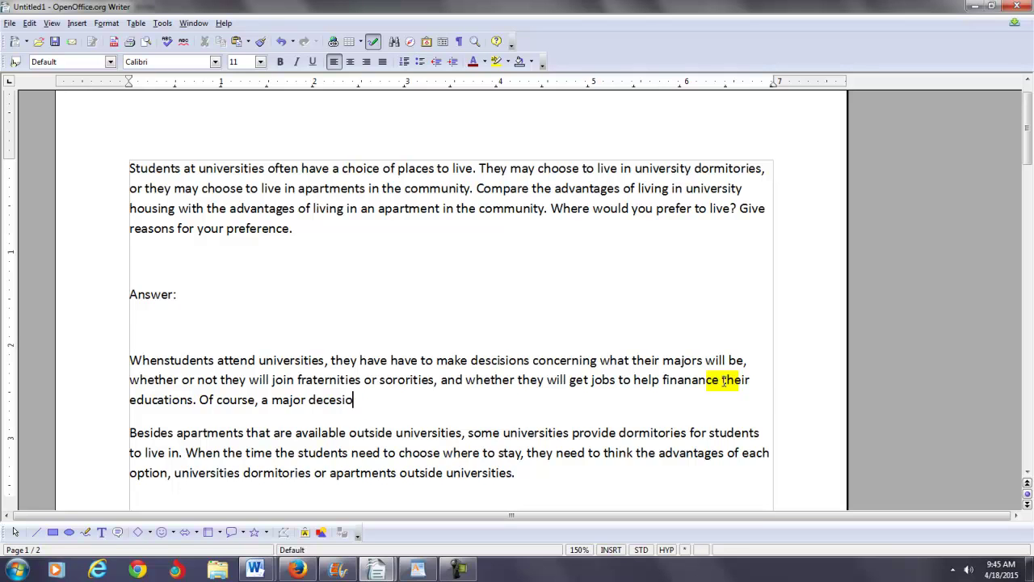
pyautogui.press('BackSpace')
pyautogui.press('BackSpace')
pyautogui.press('BackSpace')
pyautogui.press('BackSpace')
pyautogui.press('BackSpace')
pyautogui.press('BackSpace')
pyautogui.press('BackSpace')
pyautogui.press('BackSpace')
pyautogui.press('BackSpace')
pyautogui.press('BackSpace')
pyautogui.press('BackSpace')
pyautogui.press('BackSpace')
pyautogui.press('BackSpace')
# Continue the "Of course," sentence with "students will have to decide where they will live".
pyautogui.write('stude')
pyautogui.press('BackSpace')
pyautogui.write('dent')
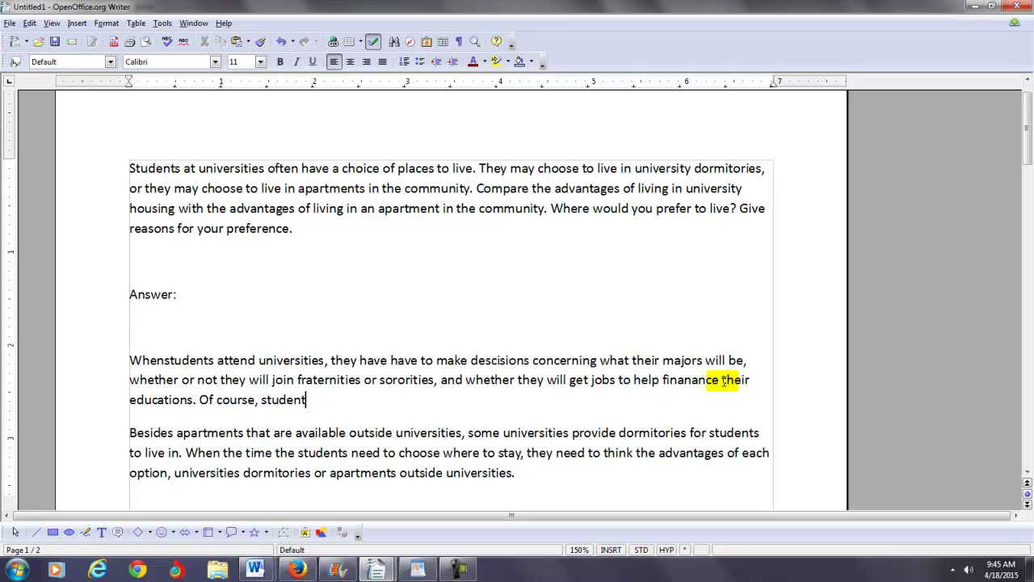
pyautogui.write('s will have to decide wherh')
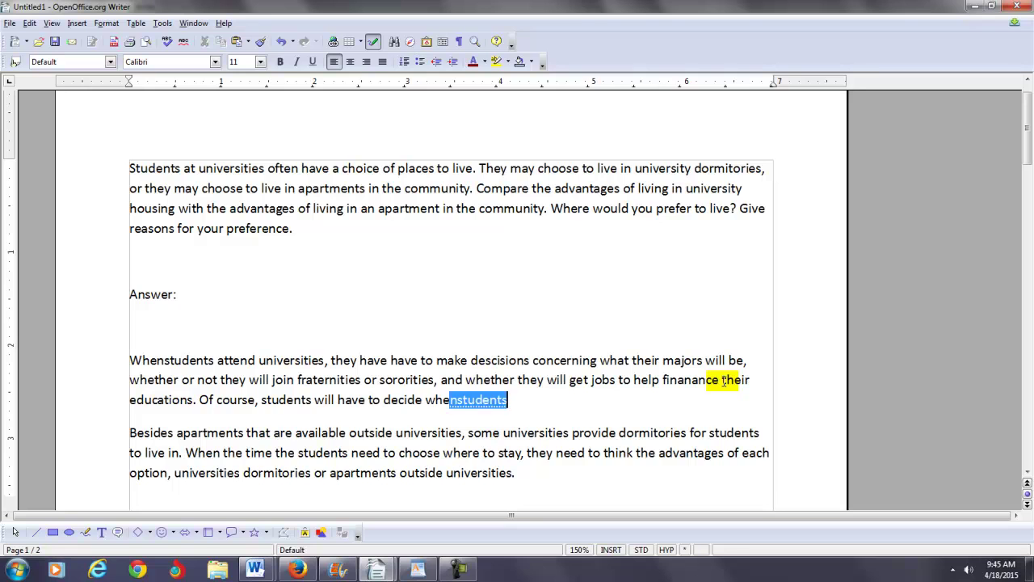
pyautogui.press('BackSpace')
pyautogui.press('BackSpace')
pyautogui.write('e')
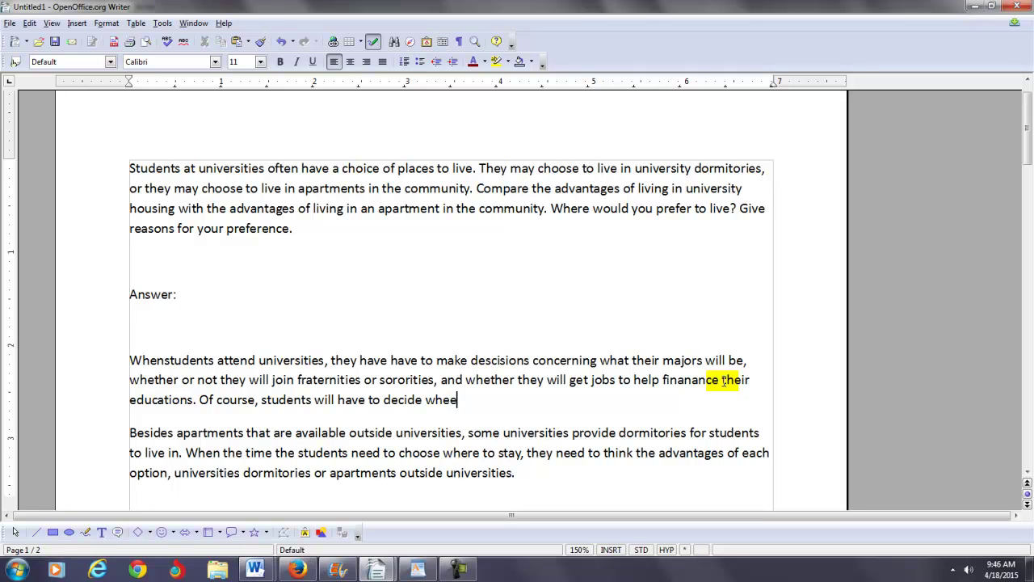
pyautogui.write('re they wul')
pyautogui.press('BackSpace')
pyautogui.press('BackSpace')
pyautogui.write('ill live')
pyautogui.press('Left')
pyautogui.press('Left')
pyautogui.press('Left')
pyautogui.press('Left')
pyautogui.press('Left')
pyautogui.press('Left')
pyautogui.press('BackSpace')
pyautogui.press('Right')
pyautogui.press('Right')
pyautogui.press('Right')
pyautogui.press('Right')
pyautogui.click(581, 401)
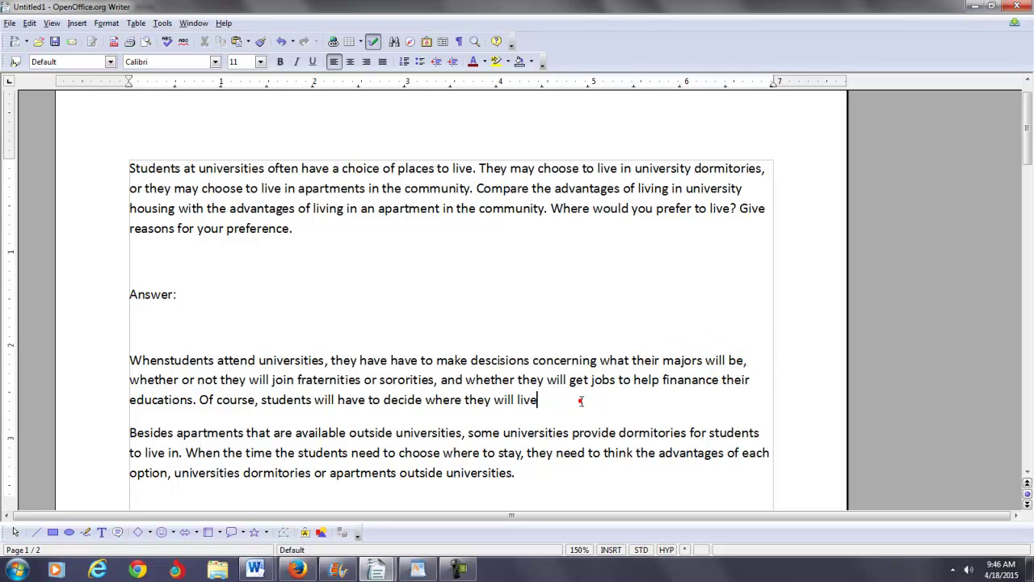
# Complete the "Of course," sentence with "so that they will have the best studying environment possible.".
pyautogui.write('so th')
pyautogui.press('BackSpace')
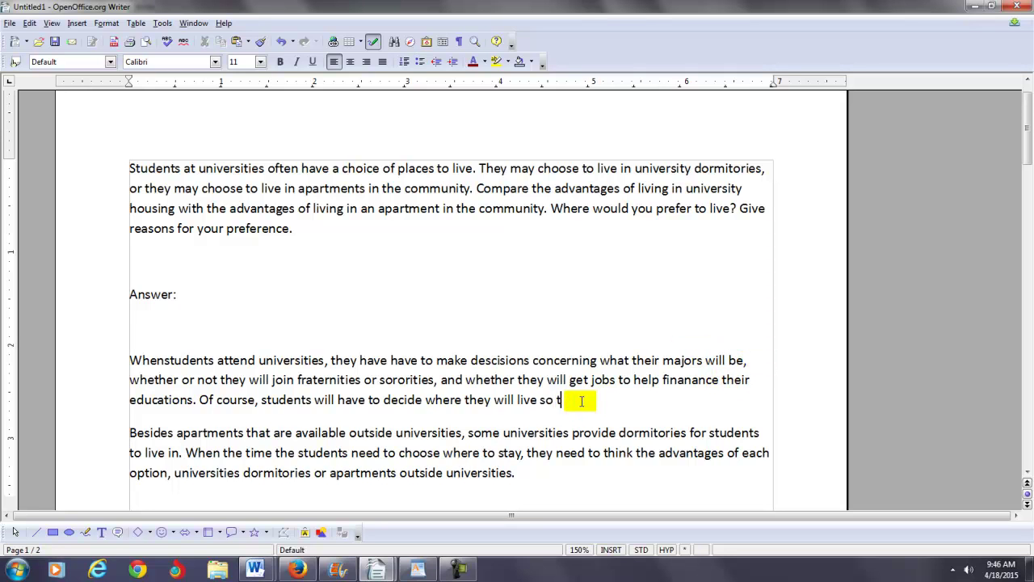
pyautogui.write('hatthey will have the bes')
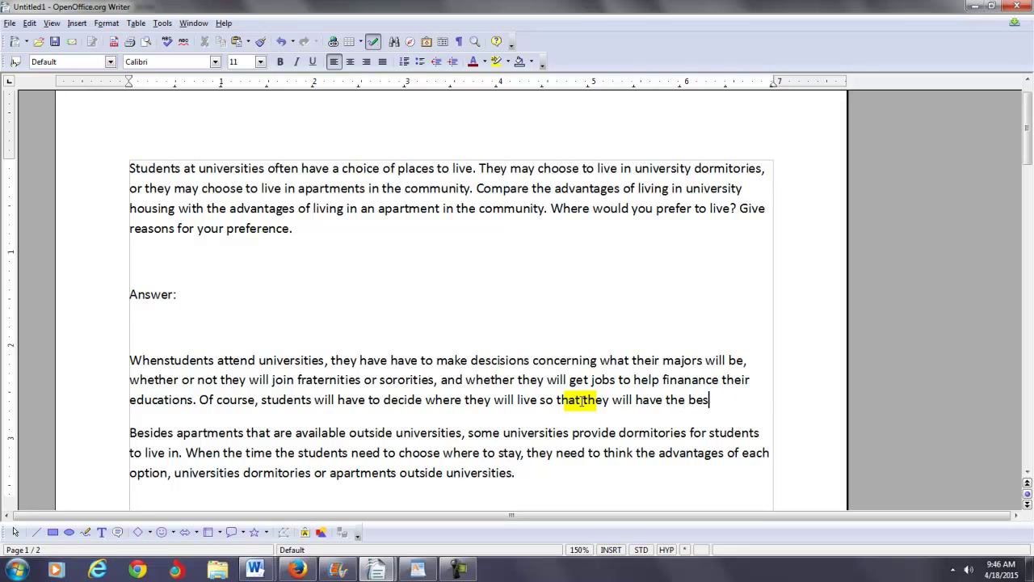
pyautogui.write('t studying envir')
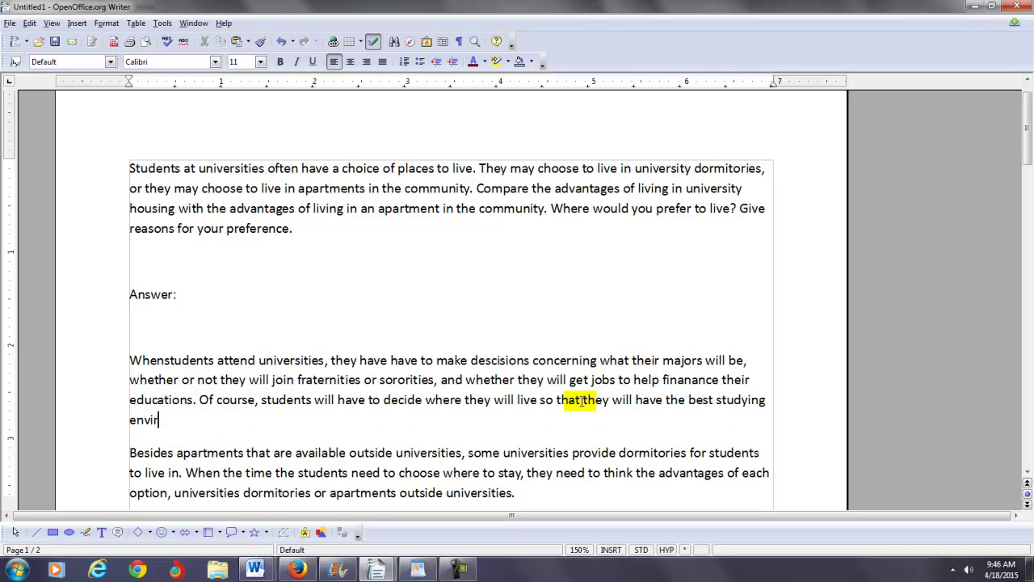
pyautogui.write('onment possi')
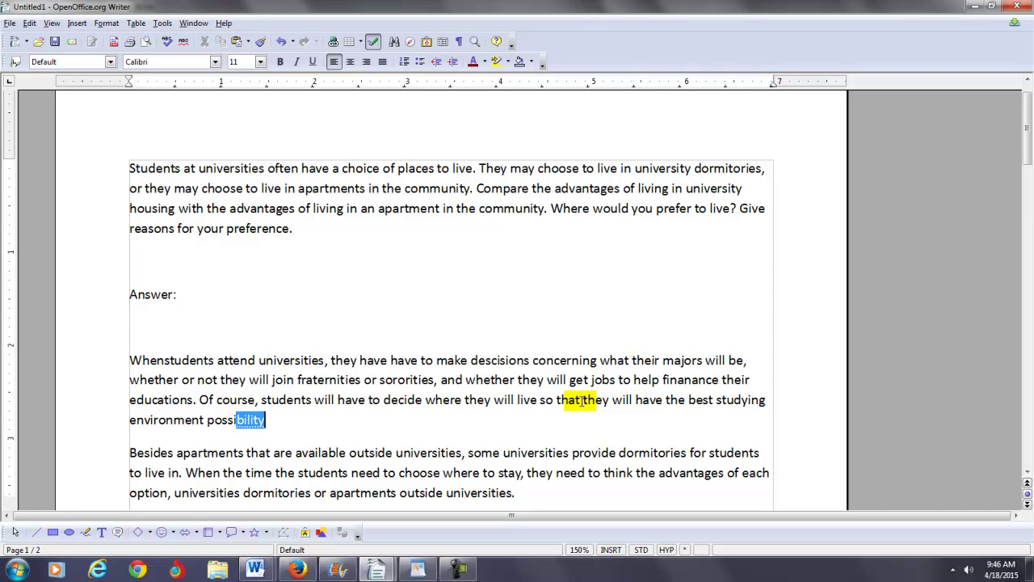
pyautogui.write('ble.')
# Insert the missing space between "When" and "students" at the start of the new introduction.
pyautogui.press('Up')
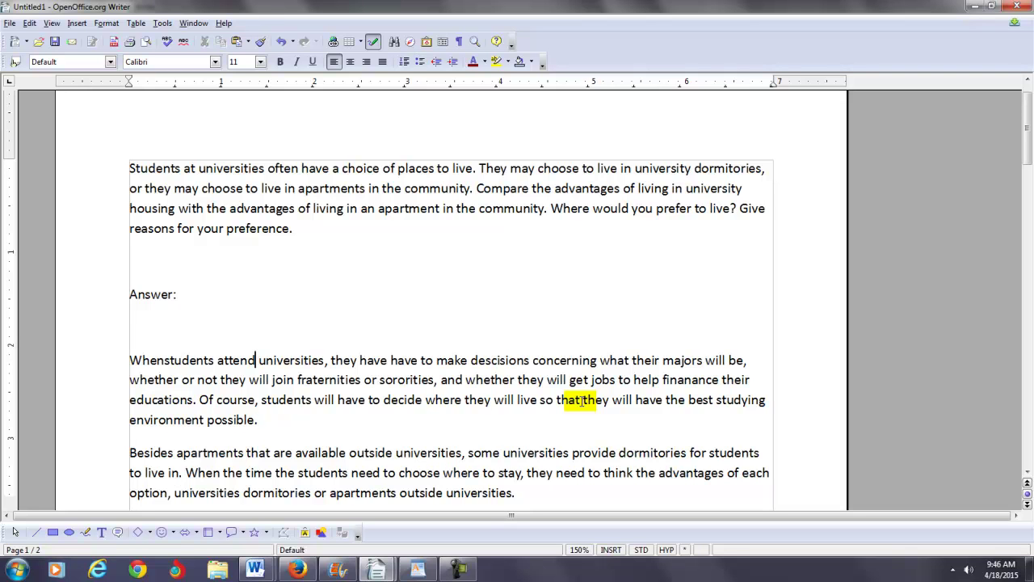
pyautogui.press('Left')
pyautogui.press('Left')
pyautogui.press('Left')
pyautogui.press('Left')
pyautogui.press('Left')
pyautogui.press('Left')
pyautogui.press('Left')
pyautogui.press('Left')
pyautogui.press('Left')
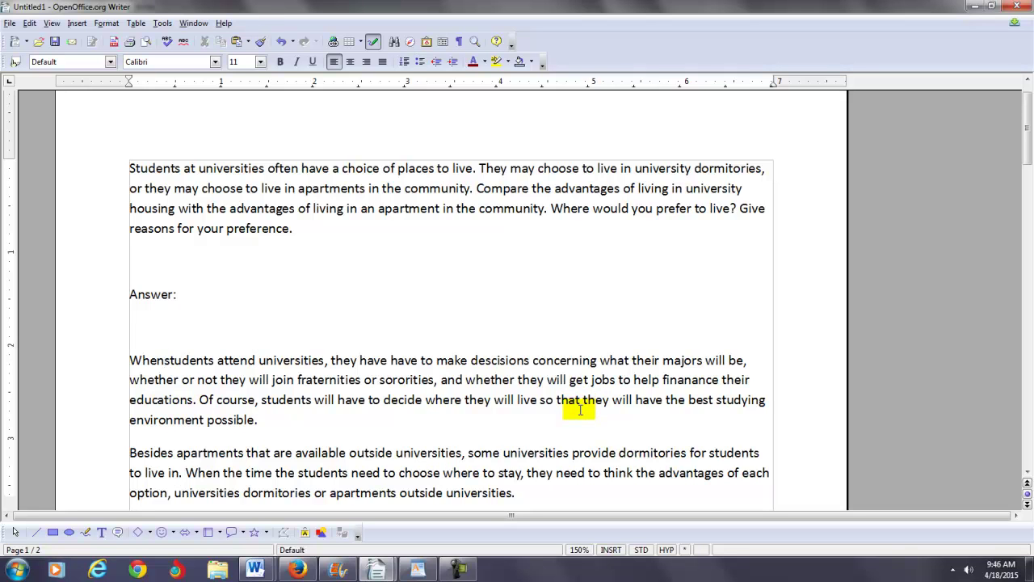
pyautogui.press('Right')
pyautogui.press('Right')
pyautogui.press('Right')
pyautogui.press('Right')
pyautogui.press('Right')
pyautogui.press('Right')
pyautogui.press('Right')
pyautogui.press('Right')
pyautogui.press('Right')
pyautogui.press('Right')
pyautogui.press('Right')
pyautogui.press('Right')
pyautogui.press('Right')
pyautogui.press('Right')
pyautogui.press('Right')
pyautogui.press('Right')
pyautogui.press('Right')
pyautogui.press('Right')
pyautogui.press('Right')
pyautogui.press('Right')
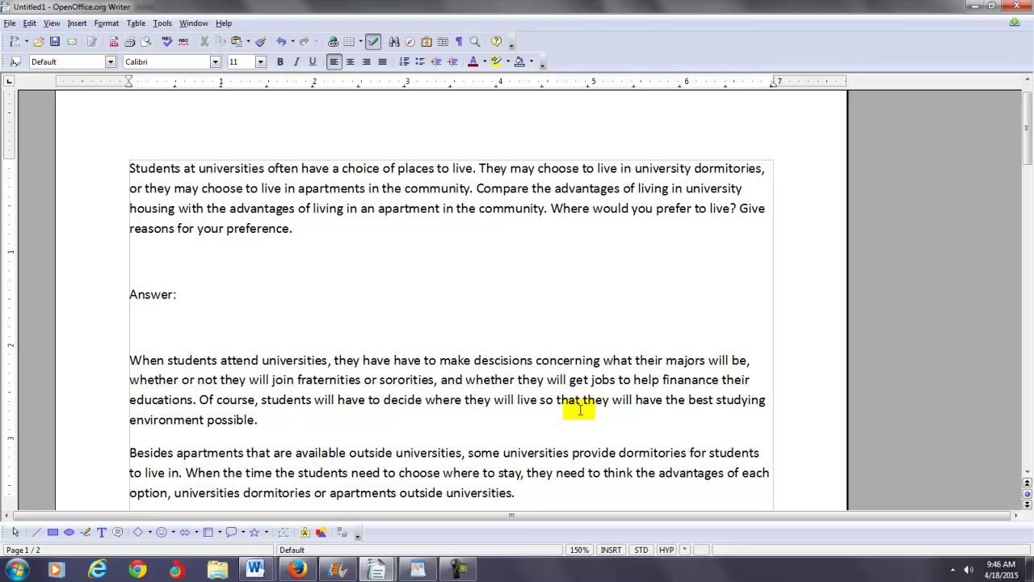
# Remove the duplicated "have" from "they have have to make" in the introduction's first sentence.
pyautogui.press('Delete')
pyautogui.press('Delete')
pyautogui.press('Delete')
pyautogui.press('Delete')
pyautogui.press('Delete')
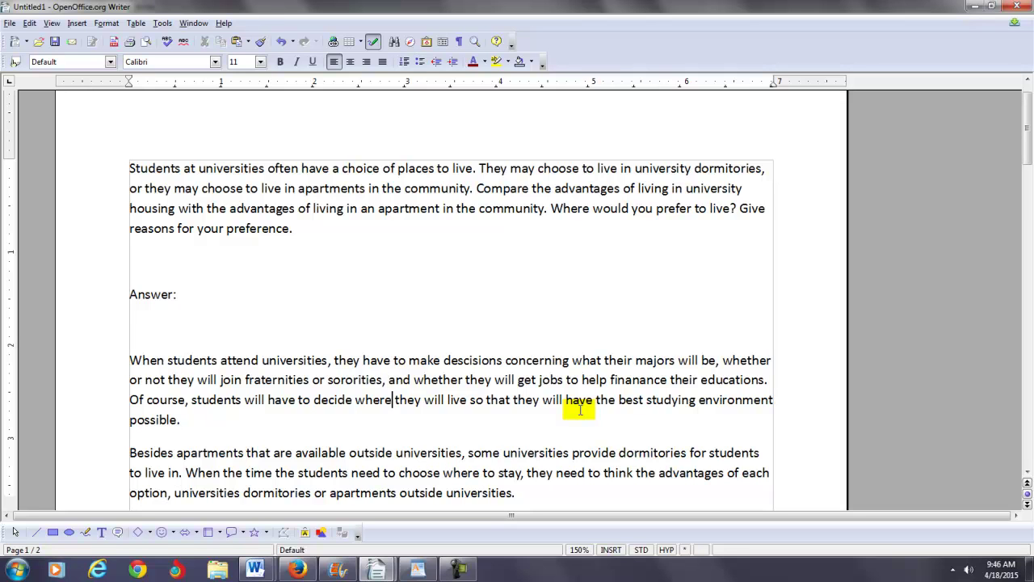
# Insert "living and" before "studying" in the sentence beginning "Of course,".
pyautogui.press('Right')
pyautogui.press('Right')
pyautogui.press('Right')
pyautogui.press('Right')
pyautogui.press('Right')
pyautogui.press('Right')
pyautogui.press('Right')
pyautogui.press('Right')
pyautogui.press('Right')
pyautogui.press('Right')
pyautogui.press('Right')
pyautogui.press('Right')
pyautogui.press('Right')
pyautogui.press('Right')
pyautogui.press('Right')
pyautogui.press('Right')
pyautogui.press('Right')
pyautogui.press('Right')
pyautogui.press('Right')
pyautogui.press('Right')
pyautogui.press('Right')
pyautogui.write('living and')
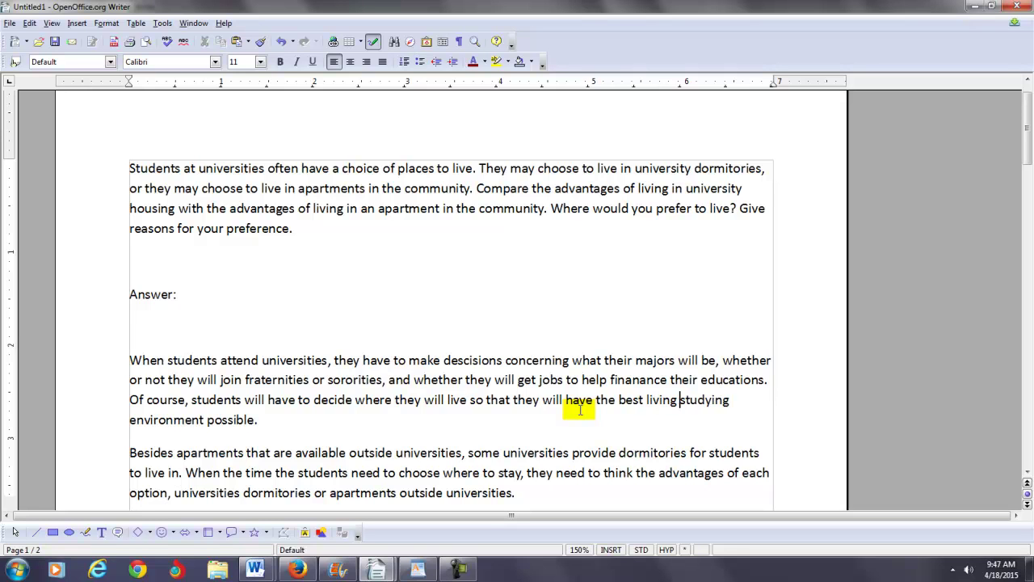
# Change "environment" to the plural "environments" in the sentence beginning "Of course,".
pyautogui.press('Right')
pyautogui.press('Right')
pyautogui.press('Right')
pyautogui.press('Right')
pyautogui.press('Right')
pyautogui.press('Right')
pyautogui.write('s')
pyautogui.press('Right')
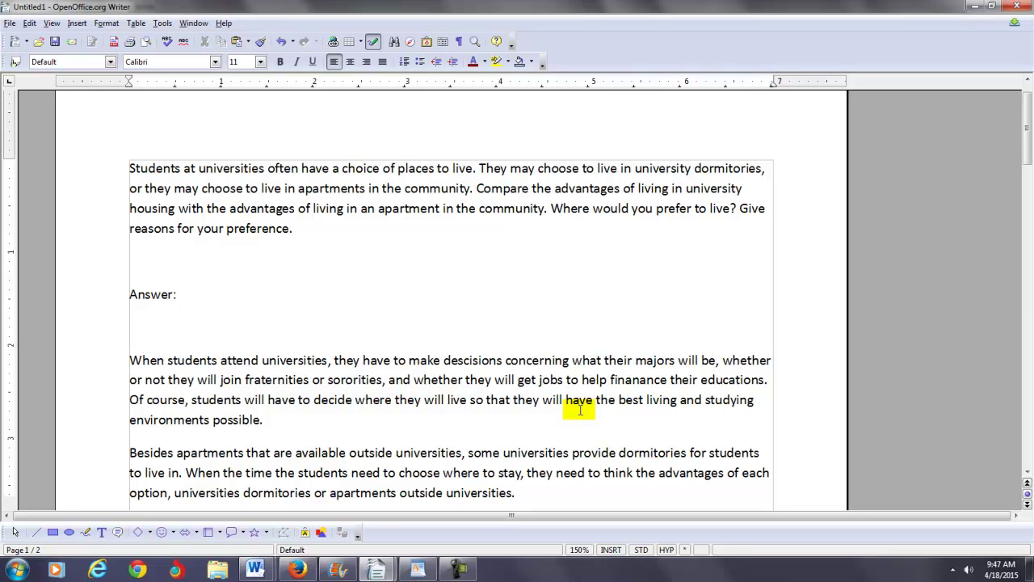
# Join the paragraph beginning "Besides apartments" to the end of the new introduction, leaving a single space after "possible.".
pyautogui.write('.')
pyautogui.press('Delete')
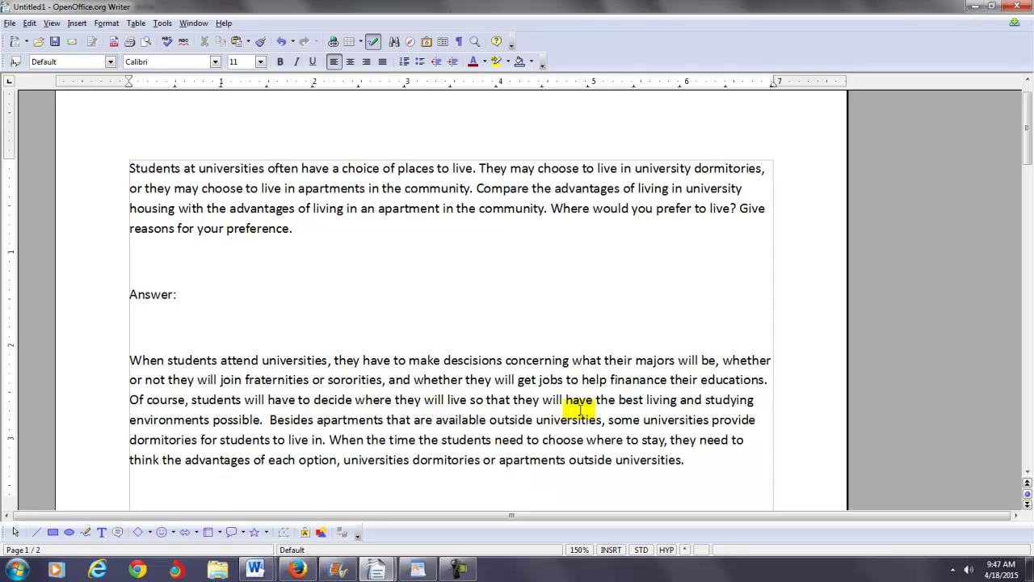
pyautogui.press('Left')
pyautogui.press('Left')
pyautogui.press('Delete')
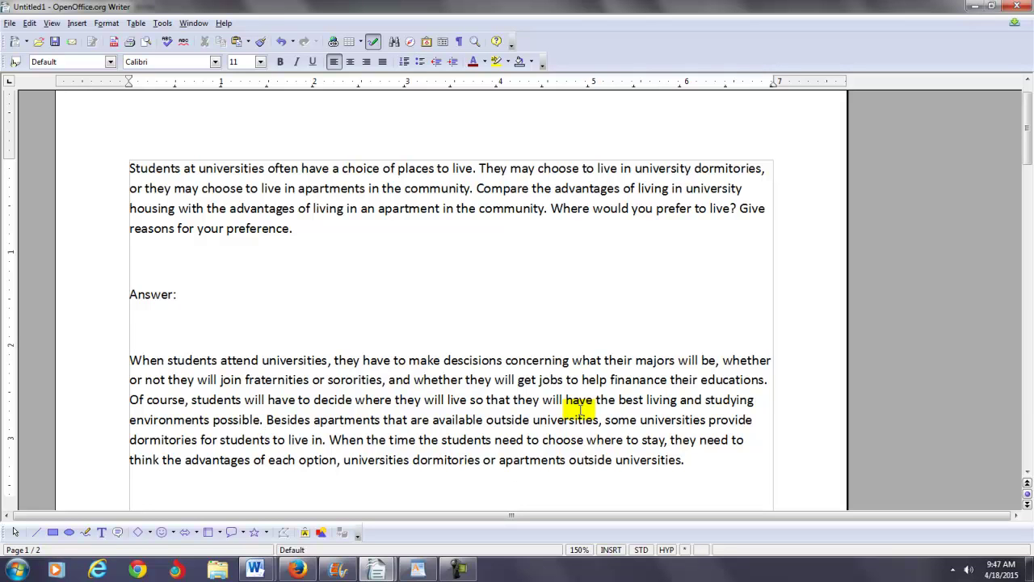
# Insert "comes" after "When the time" in the introduction's last sentence.
pyautogui.press('Right')
pyautogui.press('Right')
pyautogui.press('Right')
pyautogui.press('Right')
pyautogui.press('Right')
pyautogui.press('Right')
pyautogui.press('Right')
pyautogui.press('Right')
pyautogui.press('Right')
pyautogui.press('Right')
pyautogui.press('Right')
pyautogui.press('Right')
pyautogui.press('Right')
pyautogui.press('Right')
pyautogui.press('Right')
pyautogui.press('Right')
pyautogui.press('Right')
pyautogui.press('Right')
pyautogui.press('Right')
pyautogui.press('Right')
pyautogui.press('Right')
pyautogui.press('Right')
pyautogui.press('Right')
pyautogui.write('comes')
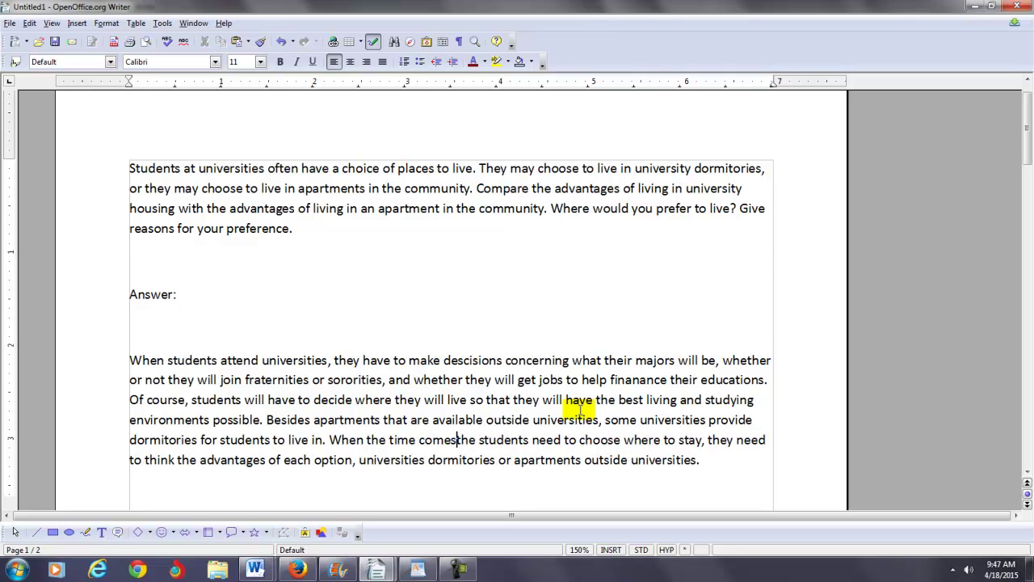
pyautogui.press('Left')
pyautogui.write(',')
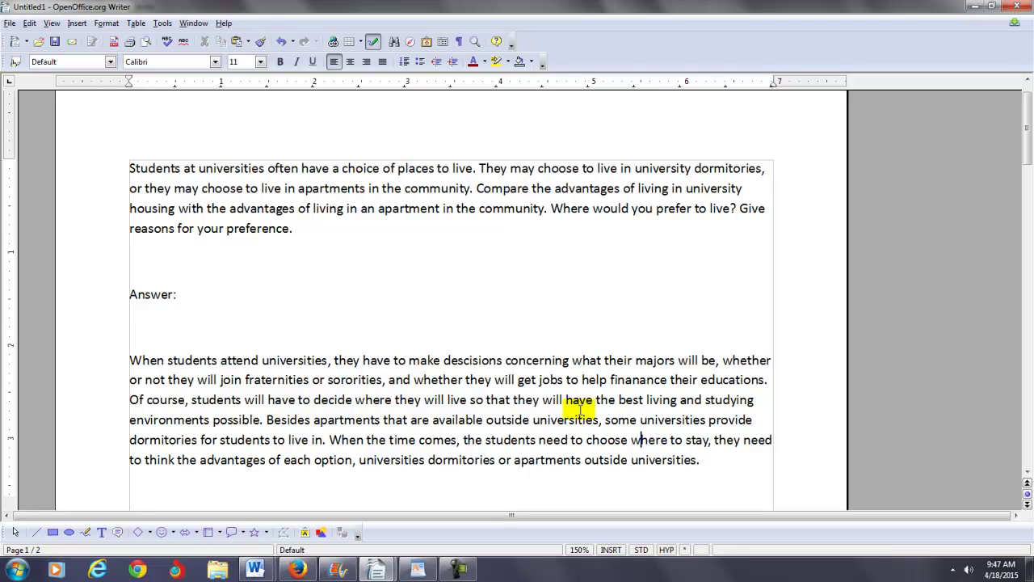
pyautogui.press('Left')
pyautogui.press('Left')
pyautogui.press('Left')
pyautogui.press('Delete')
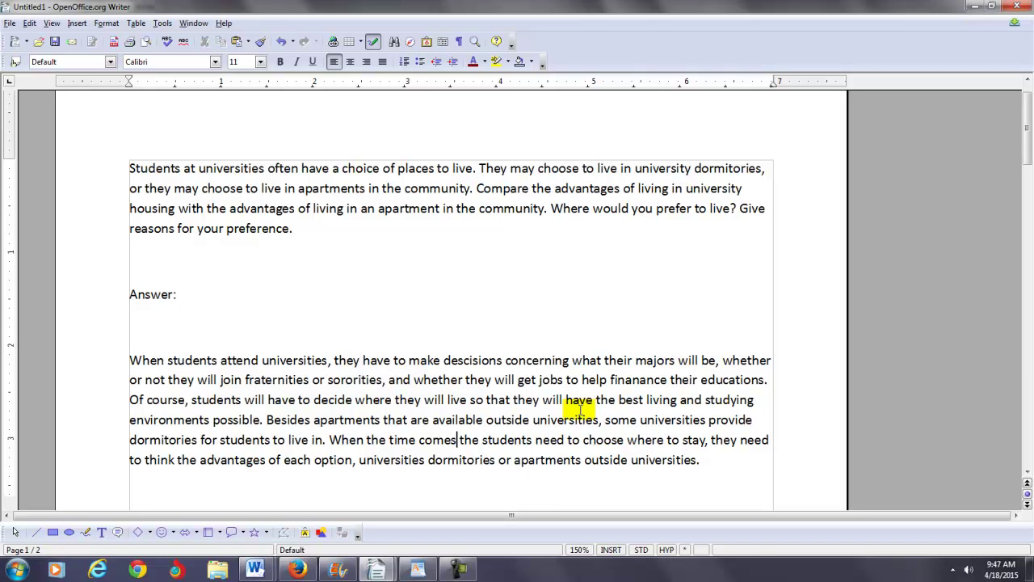
# Insert "in which" after "When the time comes" and delete "the" before "students".
pyautogui.write('in which')
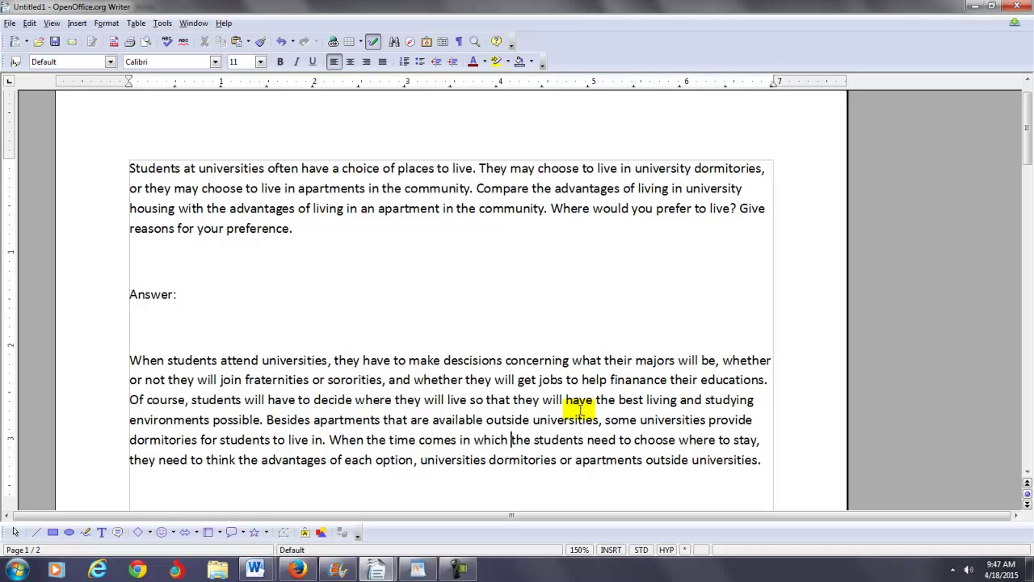
pyautogui.press('Delete')
pyautogui.press('Delete')
pyautogui.press('Delete')
pyautogui.press('Delete')
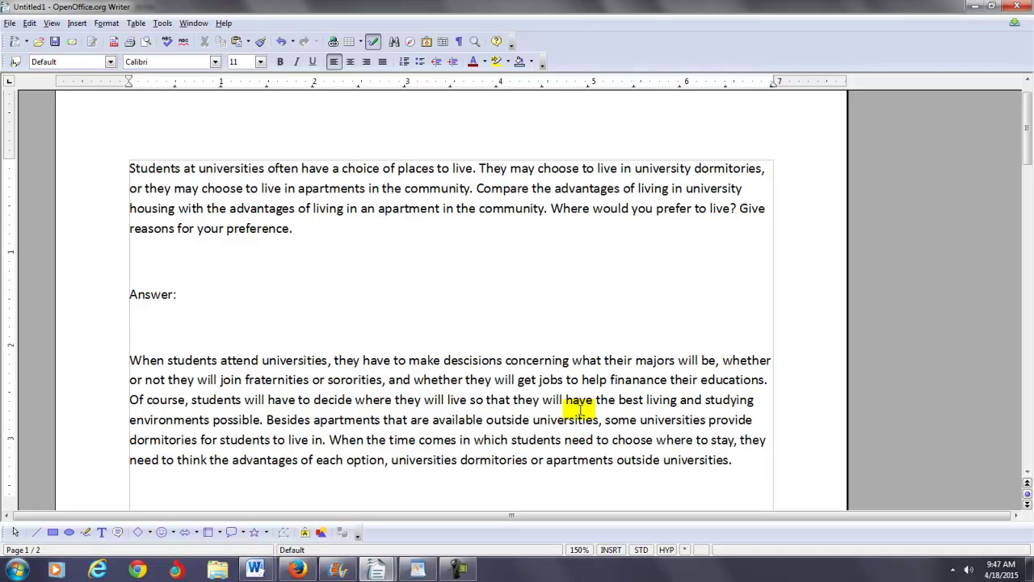
# Insert "about" after "they need to think", keeping a single space before "the advantages".
pyautogui.press('Right')
pyautogui.press('Right')
pyautogui.press('Right')
pyautogui.press('Right')
pyautogui.press('Right')
pyautogui.press('Right')
pyautogui.press('Right')
pyautogui.press('Right')
pyautogui.press('Right')
pyautogui.press('Right')
pyautogui.press('Right')
pyautogui.press('Right')
pyautogui.press('Right')
pyautogui.press('Right')
pyautogui.press('Right')
pyautogui.press('Right')
pyautogui.press('Right')
pyautogui.press('Right')
pyautogui.press('Right')
pyautogui.press('Right')
pyautogui.press('Right')
pyautogui.press('Right')
pyautogui.press('Right')
pyautogui.press('Right')
pyautogui.press('Right')
pyautogui.press('Right')
pyautogui.press('Right')
pyautogui.press('Right')
pyautogui.press('Right')
pyautogui.press('Left')
pyautogui.write('about')
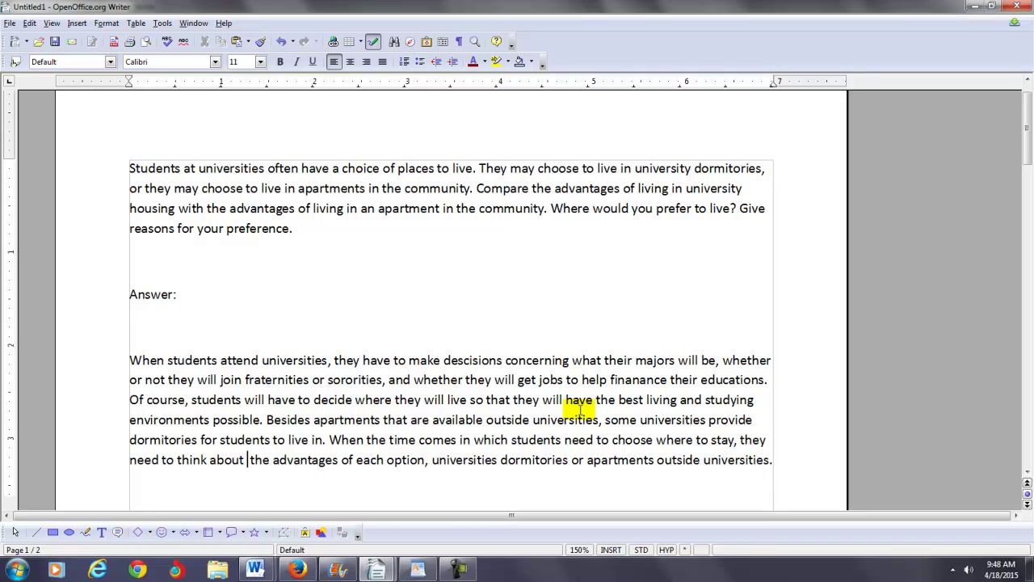
pyautogui.press('BackSpace')
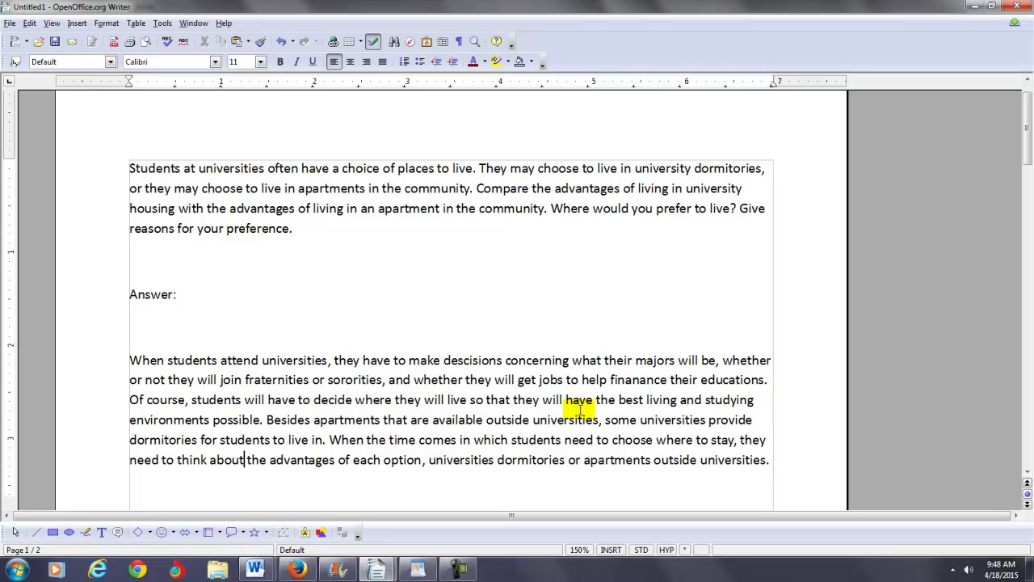
# Replace "each option," with "living in" after "the advantages of" in the introduction's last sentence.
pyautogui.press('Right')
pyautogui.press('Right')
pyautogui.press('Right')
pyautogui.press('Right')
pyautogui.press('Right')
pyautogui.press('Right')
pyautogui.press('Right')
pyautogui.press('Right')
pyautogui.press('Right')
pyautogui.press('Right')
pyautogui.press('Right')
pyautogui.press('Right')
pyautogui.press('Right')
pyautogui.press('Right')
pyautogui.press('Right')
pyautogui.press('Right')
pyautogui.press('Right')
pyautogui.press('Right')
pyautogui.press('Right')
pyautogui.press('Right')
pyautogui.press('Right')
pyautogui.press('Right')
pyautogui.press('Right')
pyautogui.press('Right')
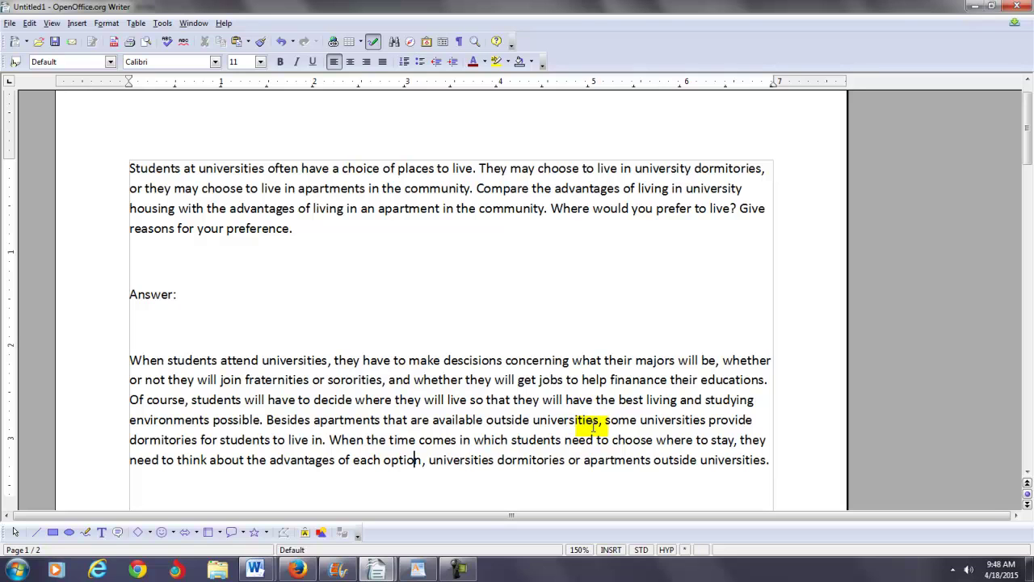
pyautogui.press('Left')
pyautogui.press('Left')
pyautogui.press('Left')
pyautogui.press('Left')
pyautogui.press('Left')
pyautogui.press('Left')
pyautogui.hotkey('ctrl', 'Left')
pyautogui.hotkey('ctrl', 'Left')
pyautogui.hotkey('ctrl', 'Left')
pyautogui.hotkey('ctrl', 'Right')
pyautogui.press('Delete')
pyautogui.press('Delete')
pyautogui.press('Delete')
pyautogui.press('Delete')
pyautogui.press('Delete')
pyautogui.press('Delete')
pyautogui.press('Delete')
pyautogui.press('Delete')
pyautogui.press('Delete')
pyautogui.press('Delete')
pyautogui.press('Delete')
pyautogui.press('Delete')
pyautogui.press('Delete')
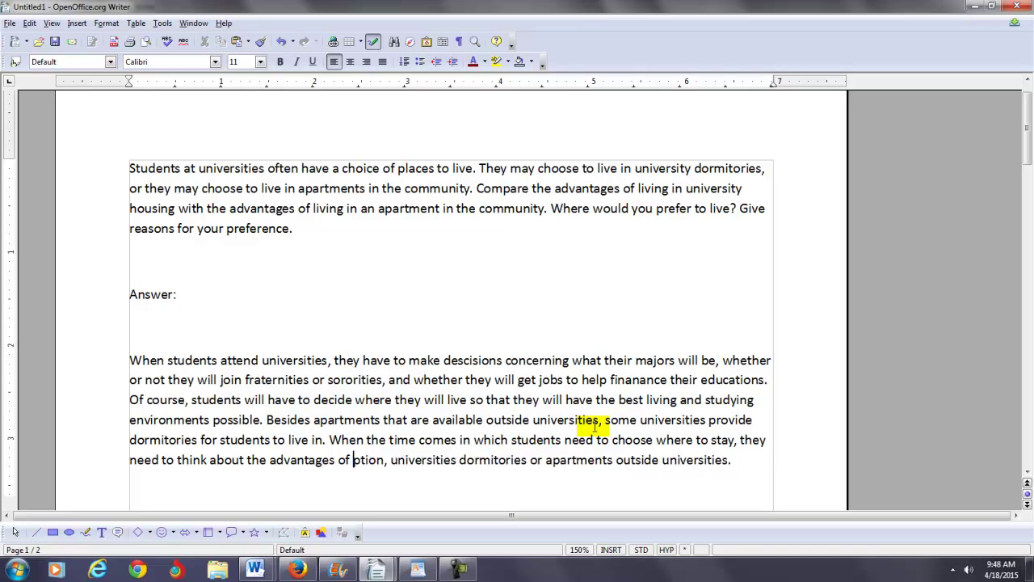
pyautogui.press('Delete')
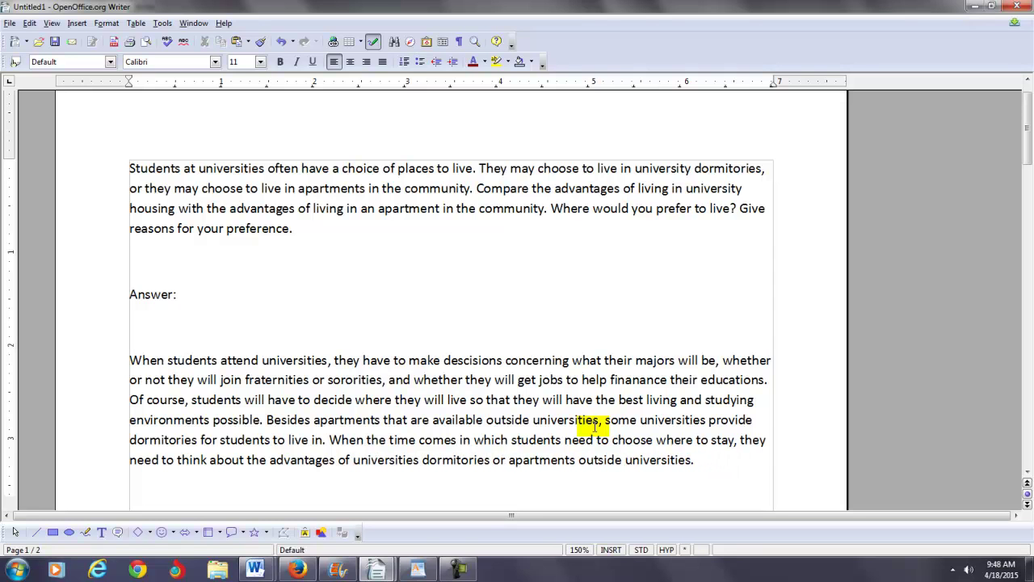
pyautogui.write('living')
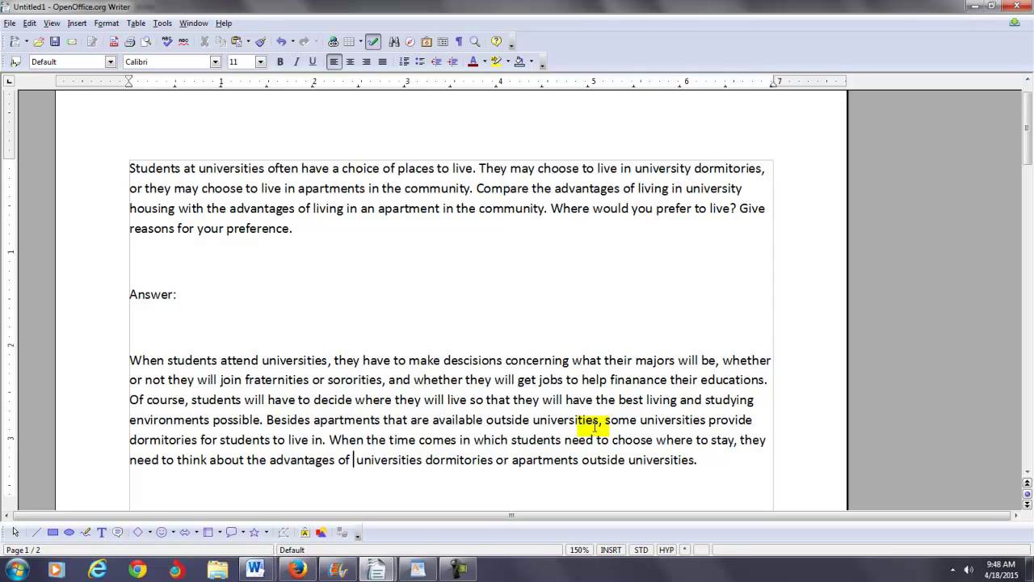
pyautogui.write(' in')
# Change "universities" to "university" before "dormitories" in the introduction's last sentence.
pyautogui.press('Right')
pyautogui.press('Right')
pyautogui.press('Right')
pyautogui.press('Right')
pyautogui.press('Right')
pyautogui.press('Right')
pyautogui.press('Right')
pyautogui.press('Right')
pyautogui.press('Right')
pyautogui.press('Right')
pyautogui.press('Right')
pyautogui.press('Right')
pyautogui.press('Right')
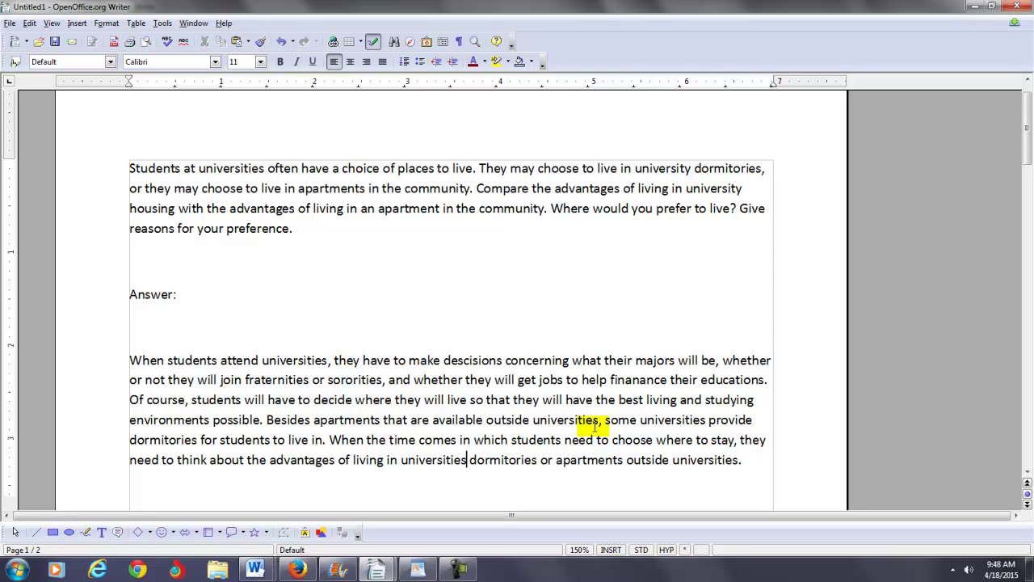
pyautogui.press('Left')
pyautogui.press('Left')
pyautogui.press('Left')
pyautogui.press('Delete')
pyautogui.press('Delete')
pyautogui.press('Delete')
pyautogui.press('BackSpace')
pyautogui.write('ty')
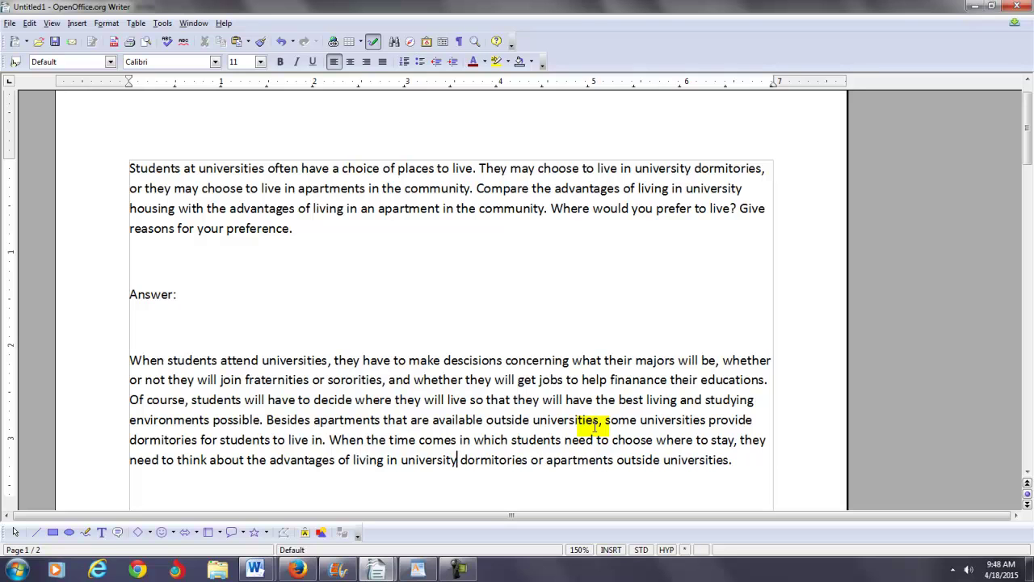
# Remove the empty paragraph between the introduction and the paragraph beginning "Letting students more focus".
pyautogui.press('Right')
pyautogui.press('Right')
pyautogui.press('Right')
pyautogui.press('Right')
pyautogui.press('Right')
pyautogui.press('Right')
pyautogui.press('Right')
pyautogui.press('Right')
pyautogui.press('Right')
pyautogui.press('Right')
pyautogui.press('Right')
pyautogui.press('Right')
pyautogui.press('Right')
pyautogui.press('Right')
pyautogui.press('Right')
pyautogui.press('Right')
pyautogui.press('Right')
pyautogui.press('Right')
pyautogui.press('Right')
pyautogui.press('Right')
pyautogui.press('Right')
pyautogui.press('Right')
pyautogui.press('Right')
pyautogui.press('Right')
pyautogui.press('Right')
pyautogui.press('Right')
pyautogui.press('Right')
pyautogui.press('Right')
pyautogui.press('Right')
pyautogui.press('Right')
pyautogui.press('Right')
pyautogui.press('Right')
pyautogui.press('Right')
pyautogui.press('Right')
pyautogui.press('Right')
pyautogui.press('Right')
pyautogui.press('Right')
pyautogui.press('Right')
pyautogui.press('Right')
pyautogui.press('Right')
pyautogui.press('Right')
pyautogui.press('Right')
pyautogui.press('Down')
pyautogui.press('Down')
pyautogui.press('Down')
pyautogui.press('Down')
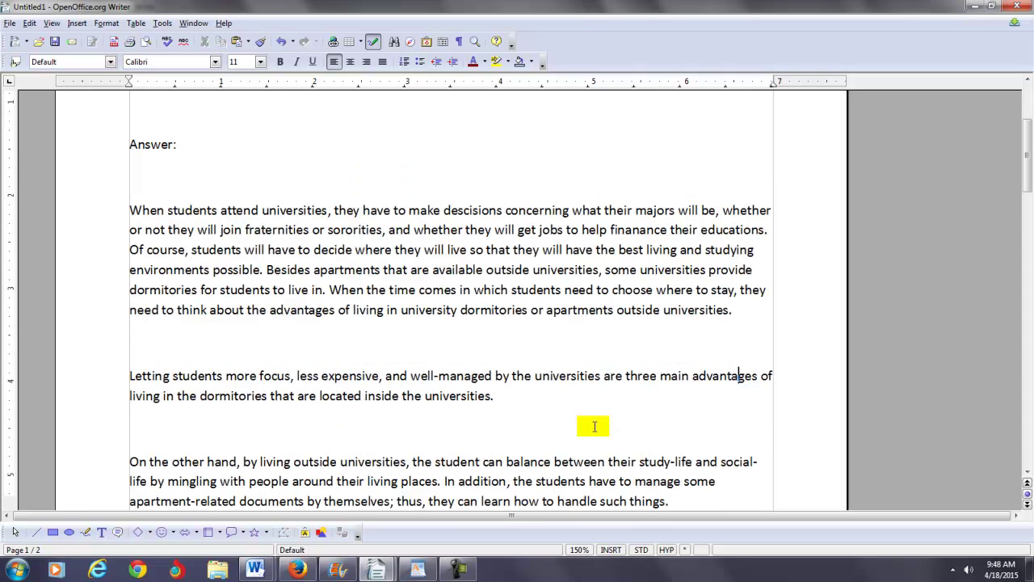
pyautogui.press('Up')
pyautogui.press('Up')
pyautogui.press('Up')
pyautogui.press('Up')
pyautogui.press('Down')
pyautogui.press('Down')
pyautogui.press('Down')
pyautogui.press('Down')
pyautogui.press('Down')
pyautogui.press('Down')
pyautogui.press('Up')
pyautogui.press('Delete')
pyautogui.click(595, 426)
pyautogui.write('First')
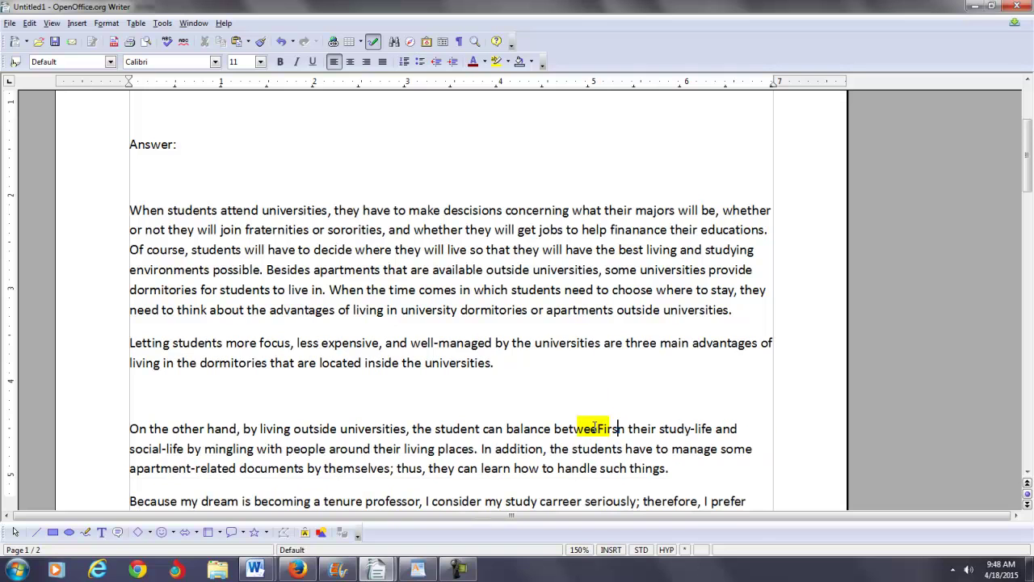
pyautogui.press('BackSpace')
pyautogui.press('BackSpace')
pyautogui.press('BackSpace')
pyautogui.press('BackSpace')
pyautogui.press('BackSpace')
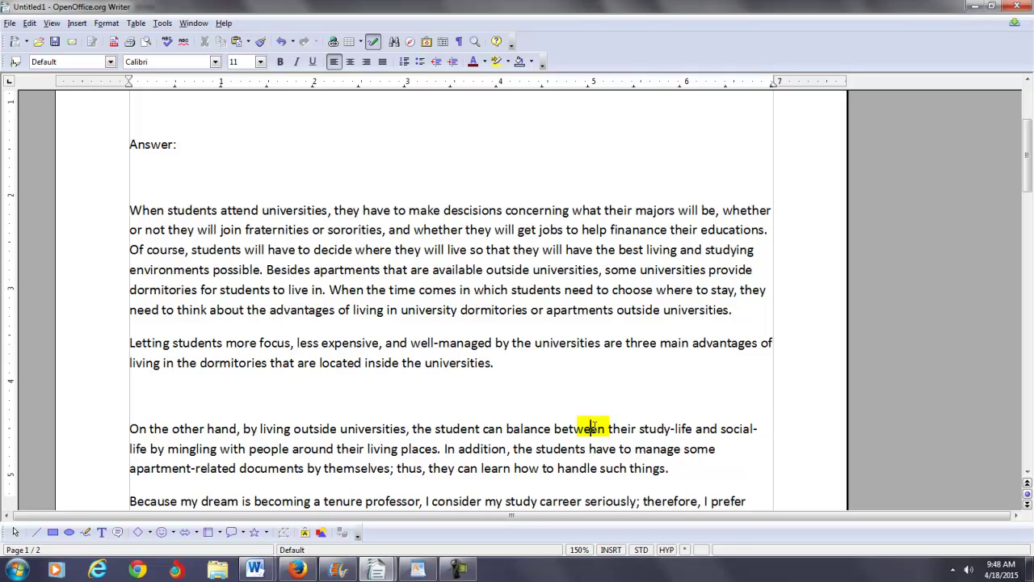
# Begin the second paragraph with "First of all," and change "Letting" to lowercase "letting".
pyautogui.hotkey('ctrl', 'Left')
pyautogui.hotkey('ctrl', 'Left')
pyautogui.hotkey('ctrl', 'Left')
pyautogui.hotkey('ctrl', 'Left')
pyautogui.press('Down')
pyautogui.press('Down')
pyautogui.press('Up')
pyautogui.write('First of')
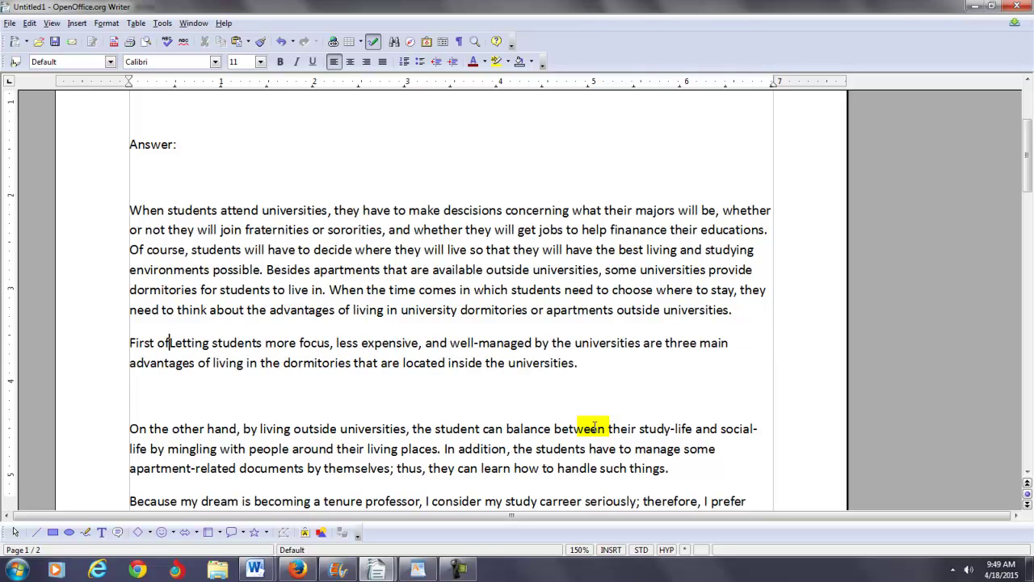
pyautogui.write(' all')
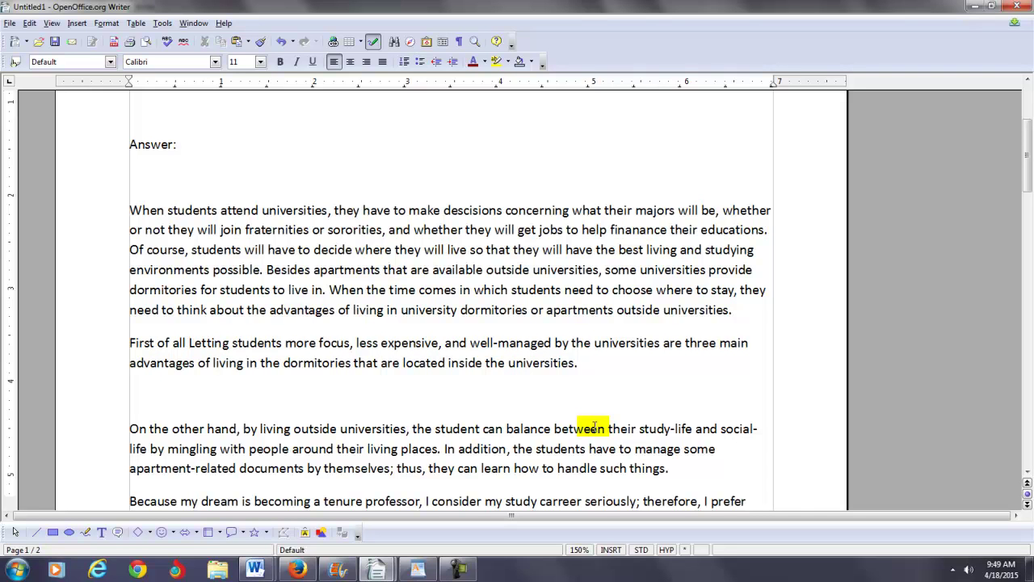
pyautogui.write(' ,')
pyautogui.press('Delete')
pyautogui.write('l')
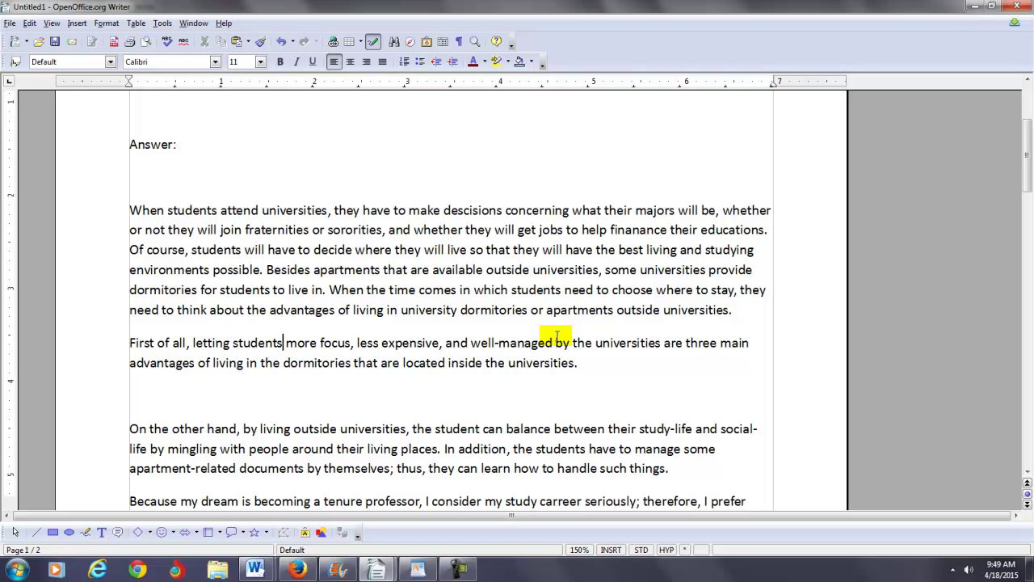
pyautogui.press('Left')
pyautogui.press('Left')
pyautogui.press('Left')
pyautogui.press('Left')
pyautogui.press('Left')
pyautogui.press('Left')
pyautogui.press('Left')
pyautogui.press('Left')
pyautogui.press('Left')
pyautogui.press('Left')
pyautogui.press('Left')
pyautogui.press('Left')
pyautogui.press('Right')
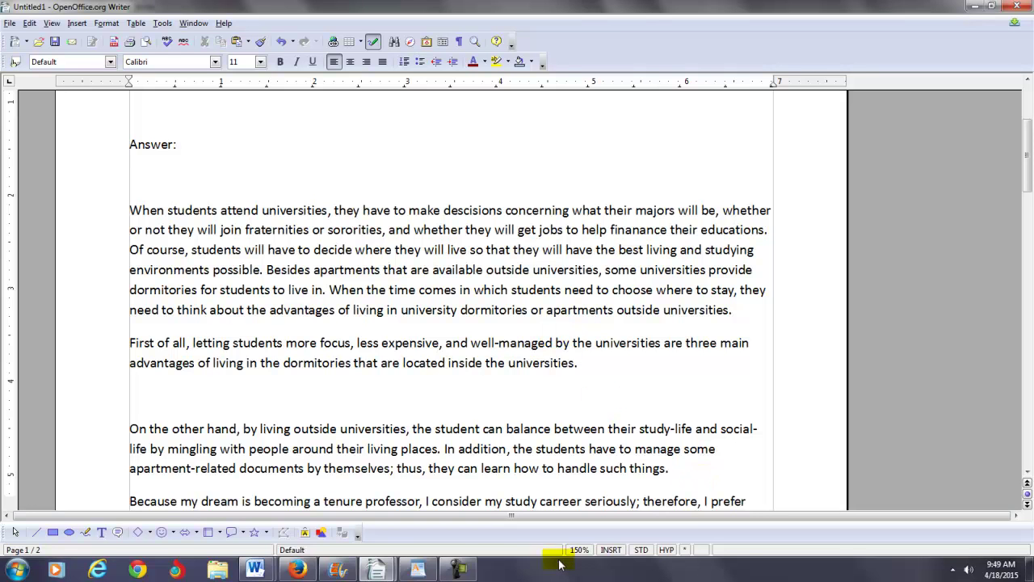
pyautogui.click(460, 571)
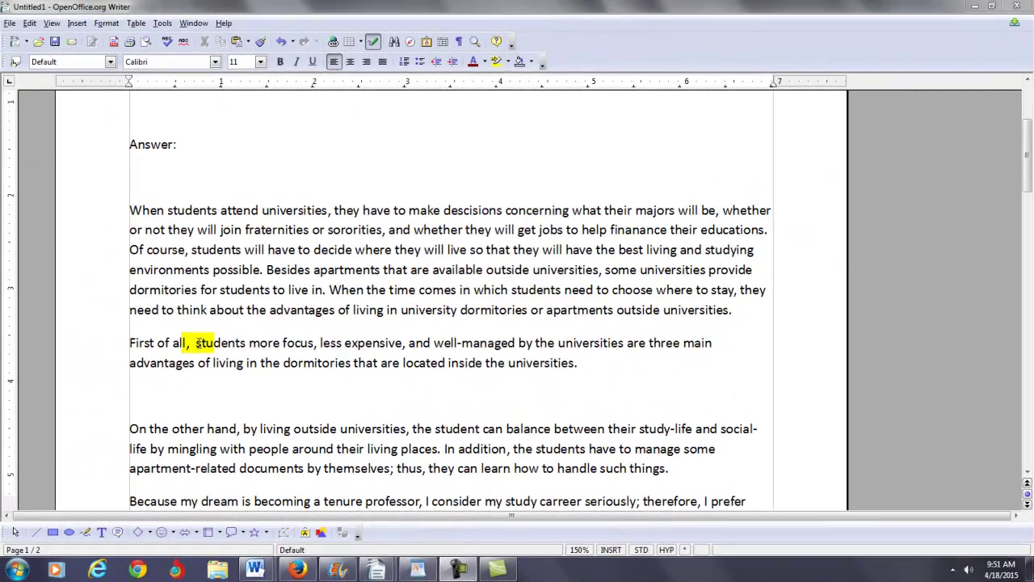
# Move "living in the dormitories that are located inside the universities." from the second paragraph's end to directly after "First of all,".
pyautogui.click(197, 343)
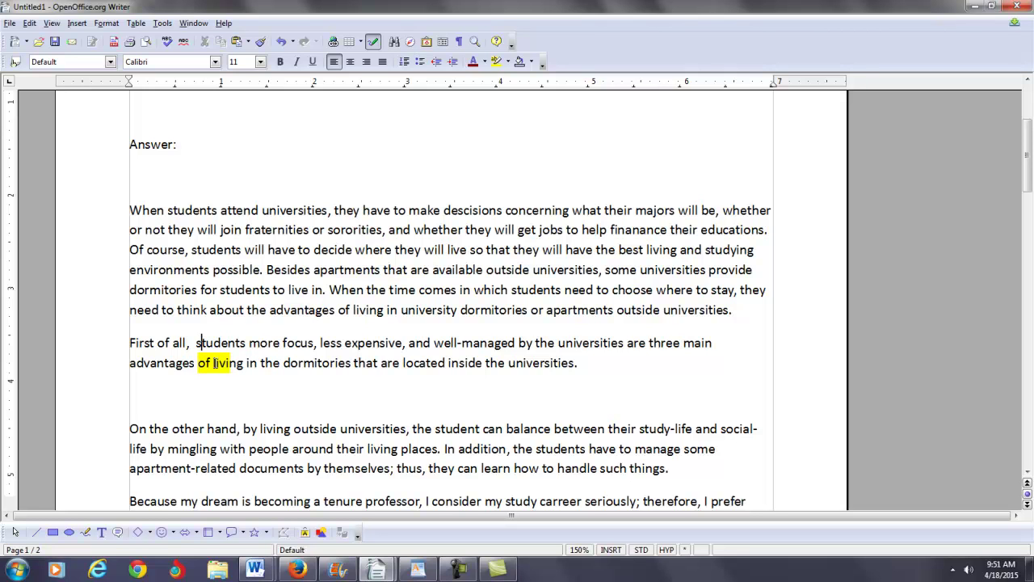
pyautogui.moveTo(212, 363); pyautogui.dragTo(586, 363)
pyautogui.hotkey('ctrl', 'c')
pyautogui.press('Delete')
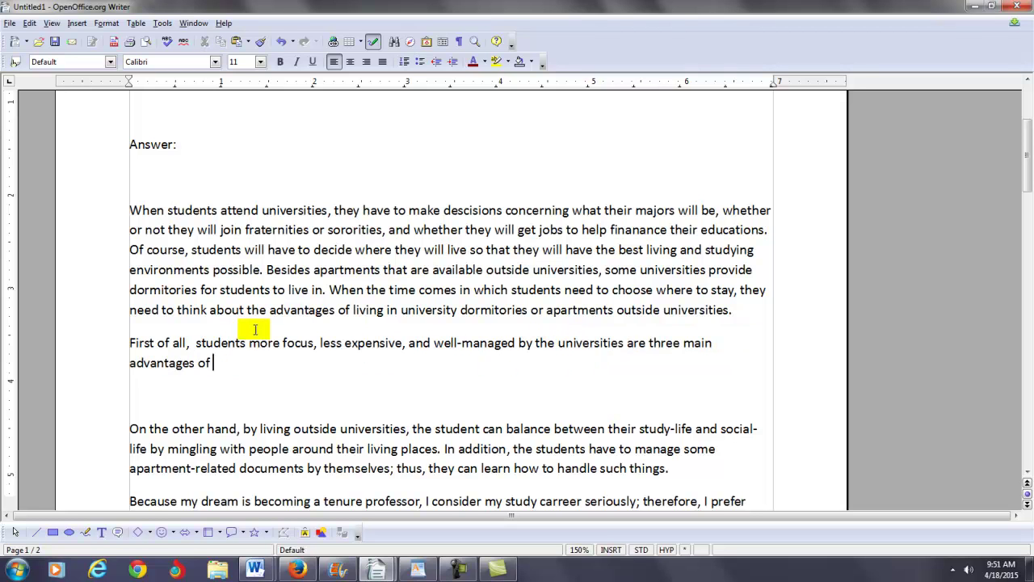
pyautogui.click(192, 343)
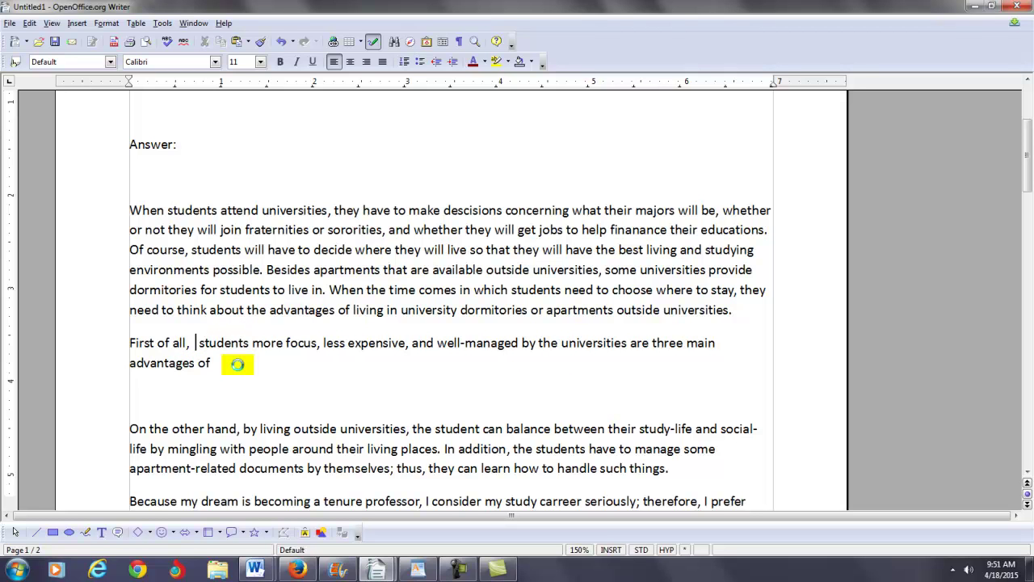
pyautogui.hotkey('ctrl', 'v')
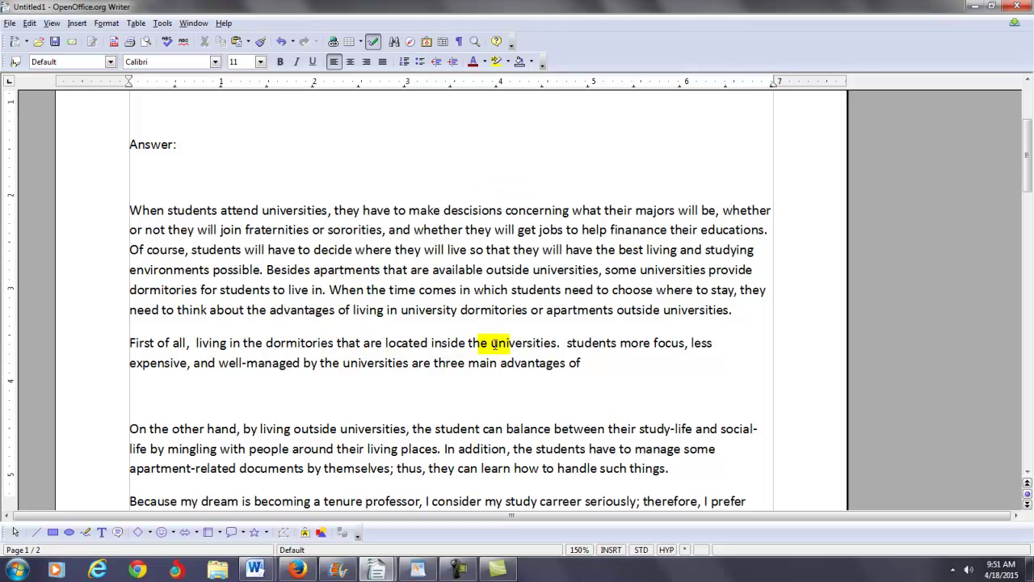
# Move "universities" from after "located inside the" to before "dormitories" in the second paragraph.
pyautogui.moveTo(490, 343); pyautogui.dragTo(558, 343)
pyautogui.hotkey('ctrl', 'c')
pyautogui.press('Delete')
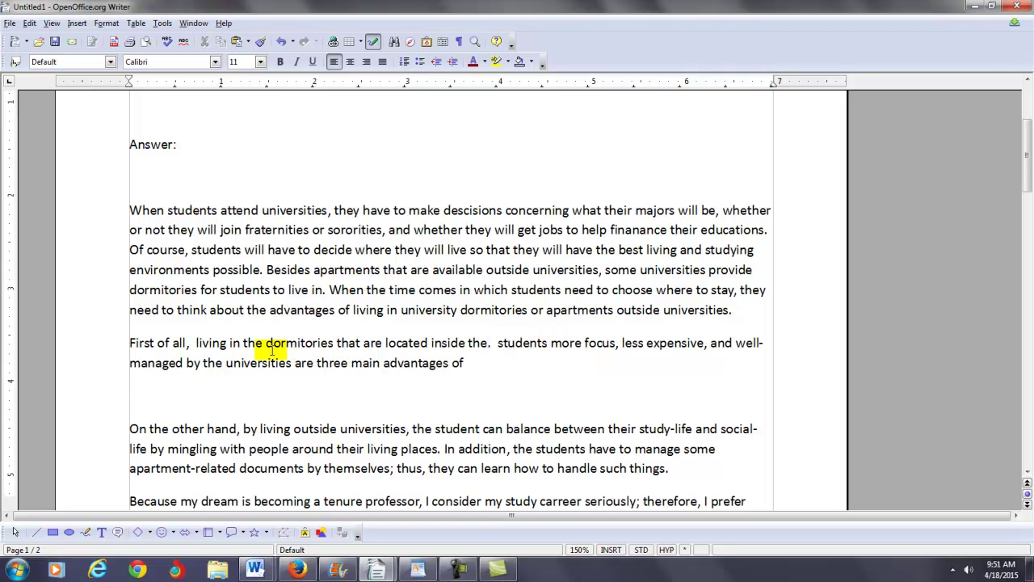
pyautogui.click(266, 342)
pyautogui.hotkey('ctrl', 'v')
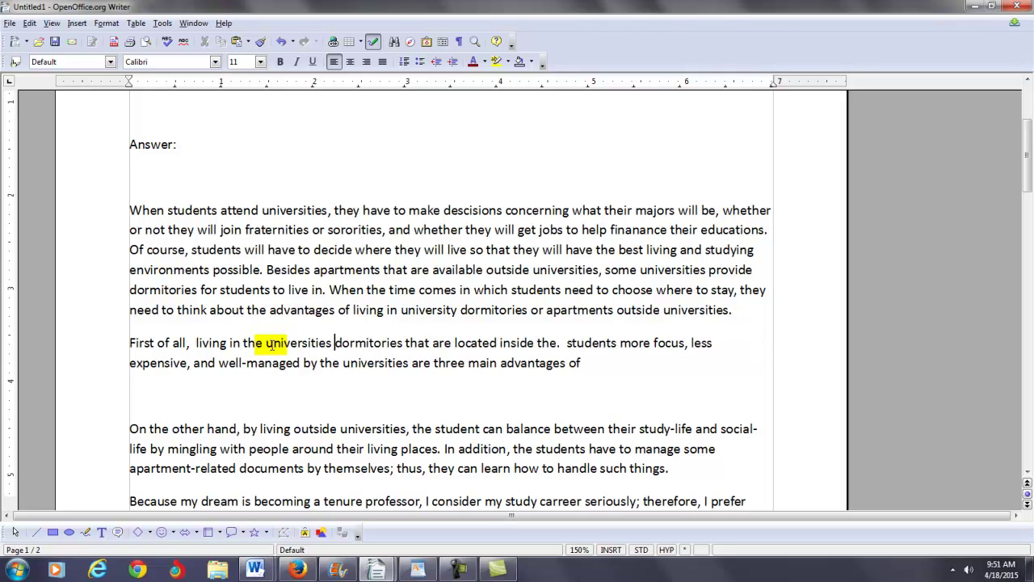
pyautogui.press('BackSpace')
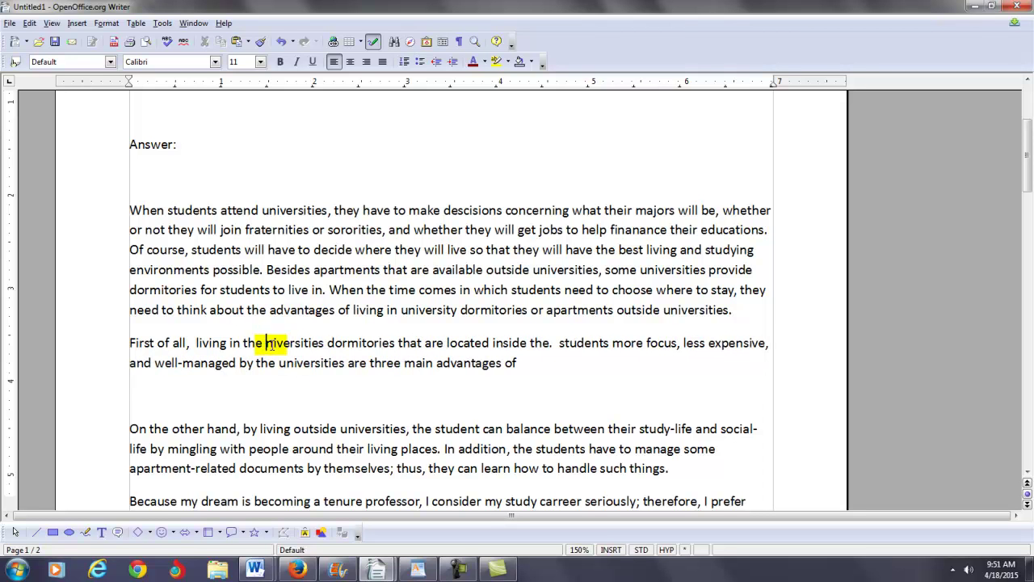
# Change "universities" to "university" before "dormitories" in the second paragraph.
pyautogui.click(330, 342)
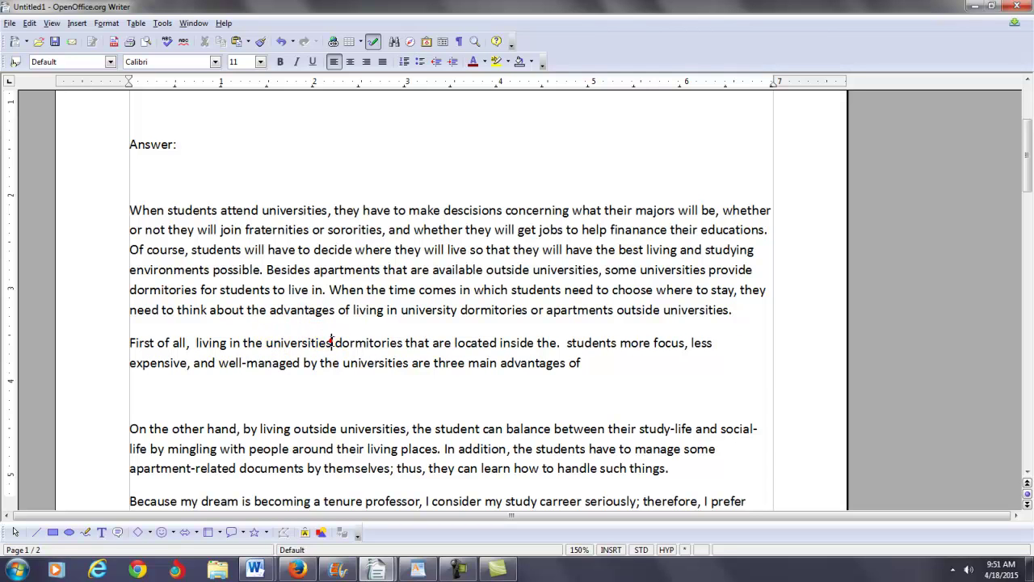
pyautogui.press('BackSpace')
pyautogui.press('BackSpace')
pyautogui.press('BackSpace')
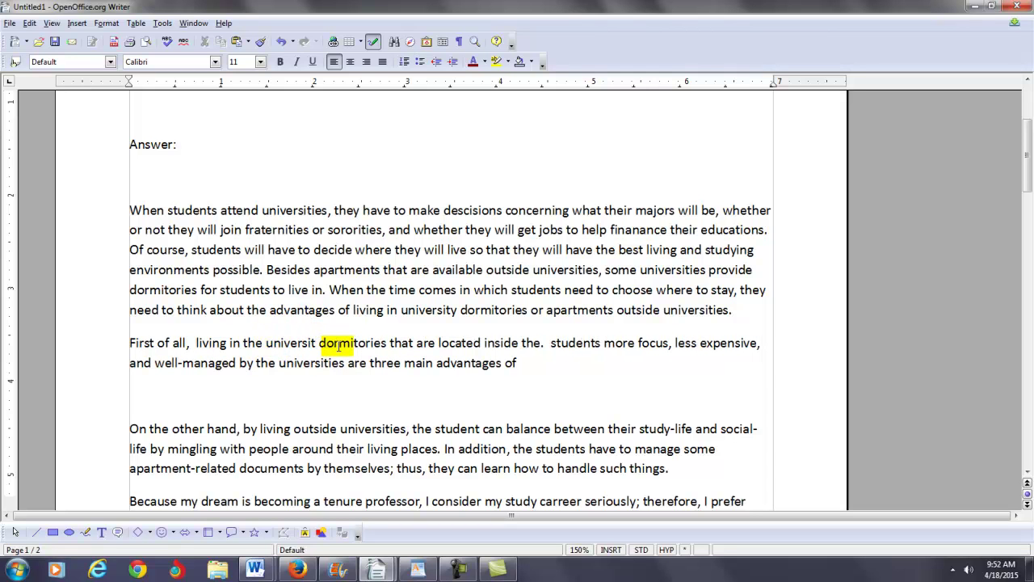
pyautogui.write('y')
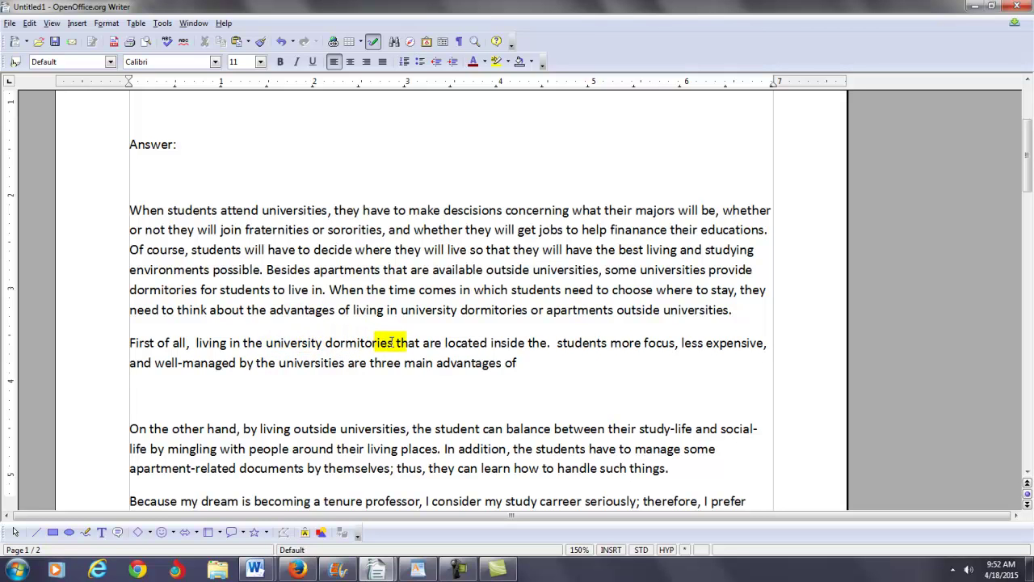
# Remove "First of all," from the start of the second paragraph and capitalise "Living" as its first word.
pyautogui.click(127, 344)
pyautogui.press('Delete')
pyautogui.press('Delete')
pyautogui.press('Delete')
pyautogui.press('Delete')
pyautogui.press('Delete')
pyautogui.press('Delete')
pyautogui.press('Delete')
pyautogui.press('Delete')
pyautogui.press('Delete')
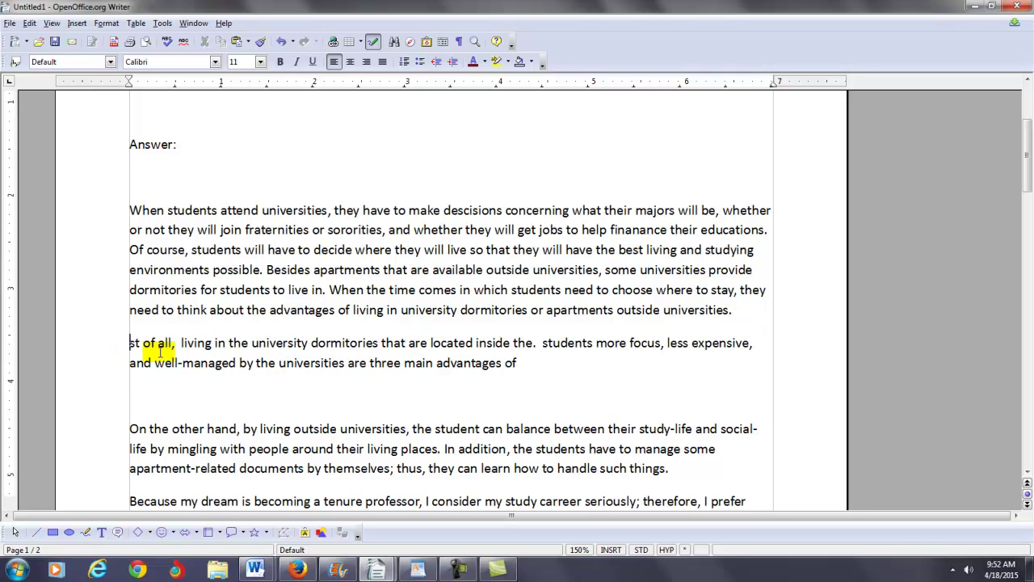
pyautogui.press('Delete')
pyautogui.press('Delete')
pyautogui.press('Delete')
pyautogui.press('Delete')
pyautogui.press('Delete')
pyautogui.press('Delete')
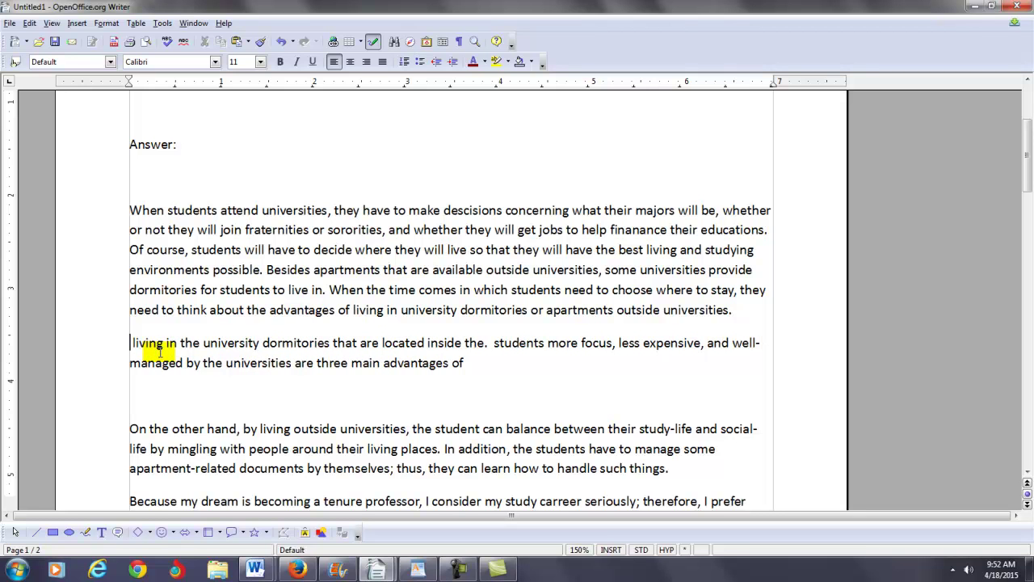
pyautogui.write('L')
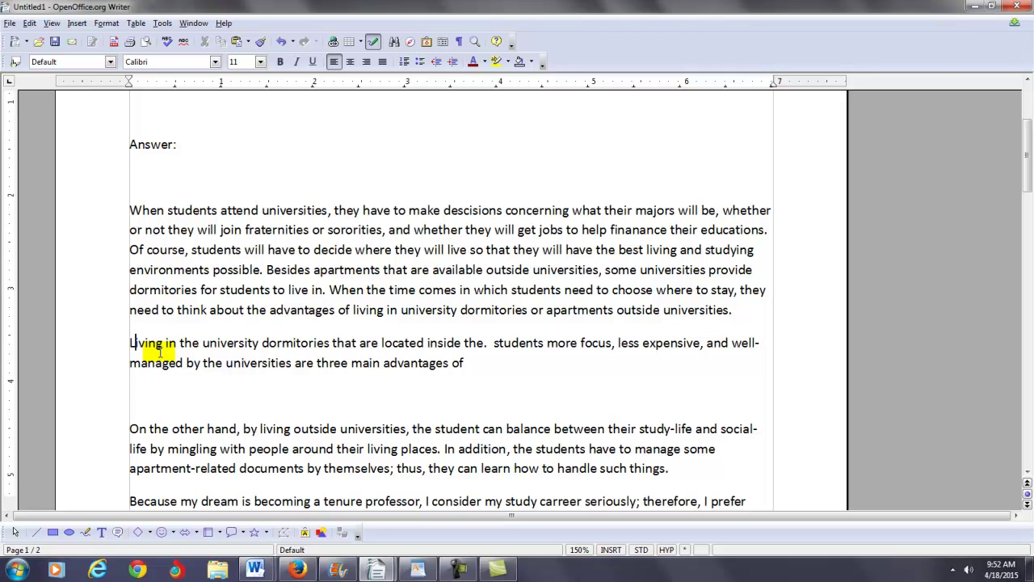
# After "university dormitories", insert "have three main advantages for sutdents." and set the leftover text off below with two paragraph breaks.
pyautogui.press('Right')
pyautogui.press('Right')
pyautogui.press('Right')
pyautogui.press('Right')
pyautogui.press('Right')
pyautogui.press('Right')
pyautogui.press('Right')
pyautogui.press('Right')
pyautogui.press('Right')
pyautogui.press('Right')
pyautogui.press('Right')
pyautogui.press('Right')
pyautogui.press('Right')
pyautogui.press('Right')
pyautogui.press('Right')
pyautogui.press('Right')
pyautogui.press('Right')
pyautogui.press('Right')
pyautogui.press('Right')
pyautogui.press('Right')
pyautogui.press('Right')
pyautogui.press('Right')
pyautogui.press('Right')
pyautogui.press('Right')
pyautogui.press('Right')
pyautogui.press('Right')
pyautogui.press('Left')
pyautogui.write('have three')
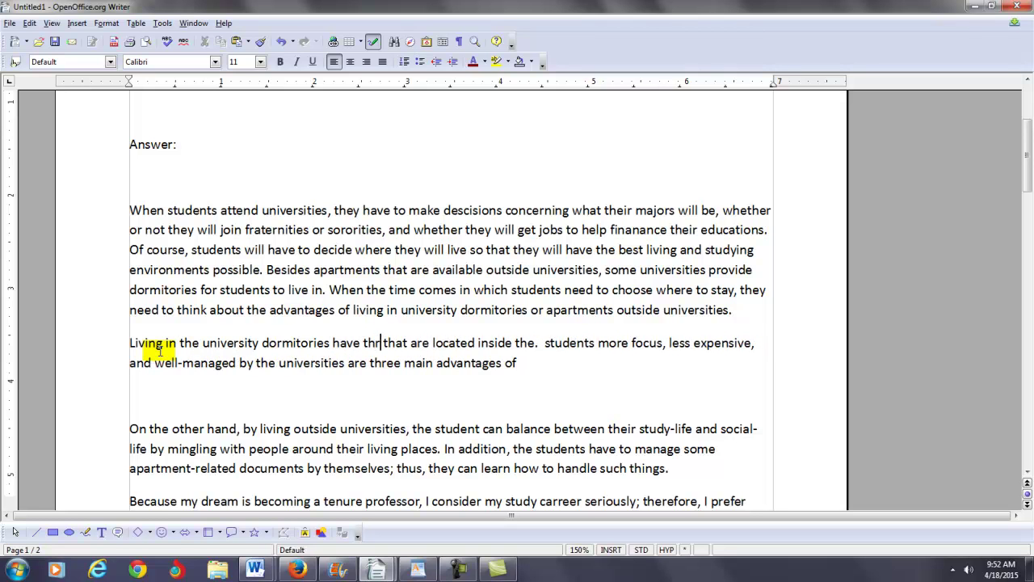
pyautogui.write(' main a')
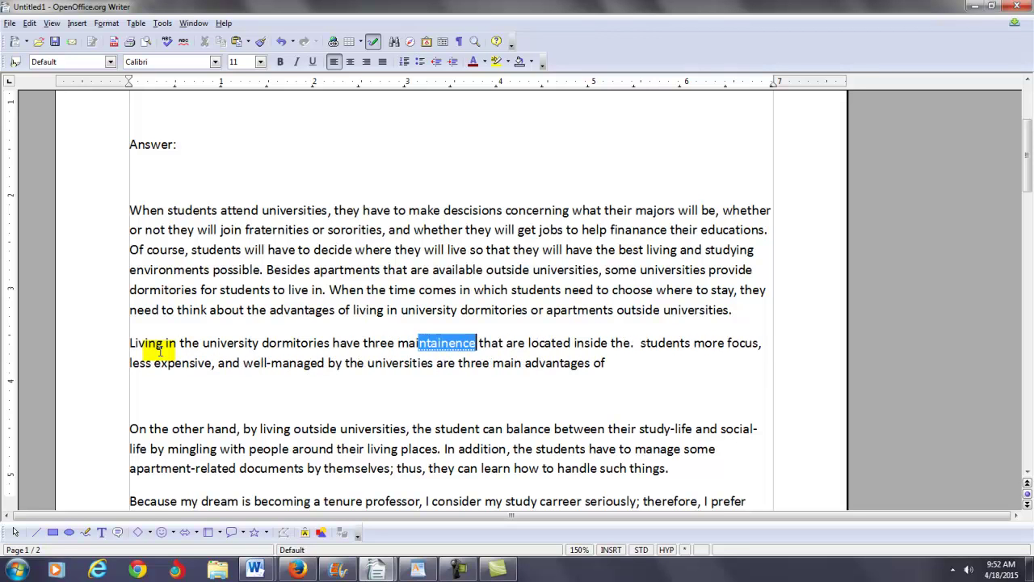
pyautogui.write('d')
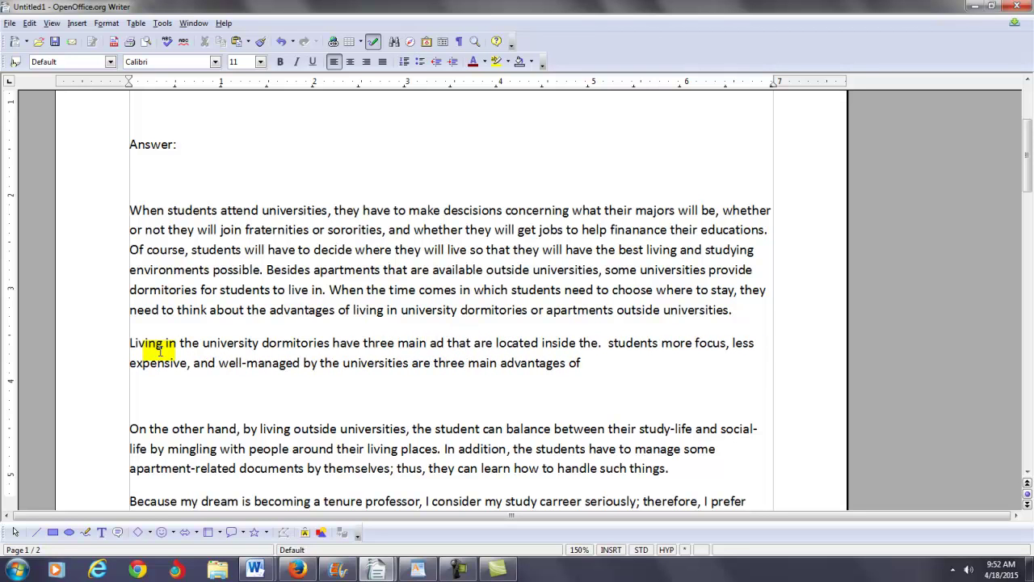
pyautogui.write('van')
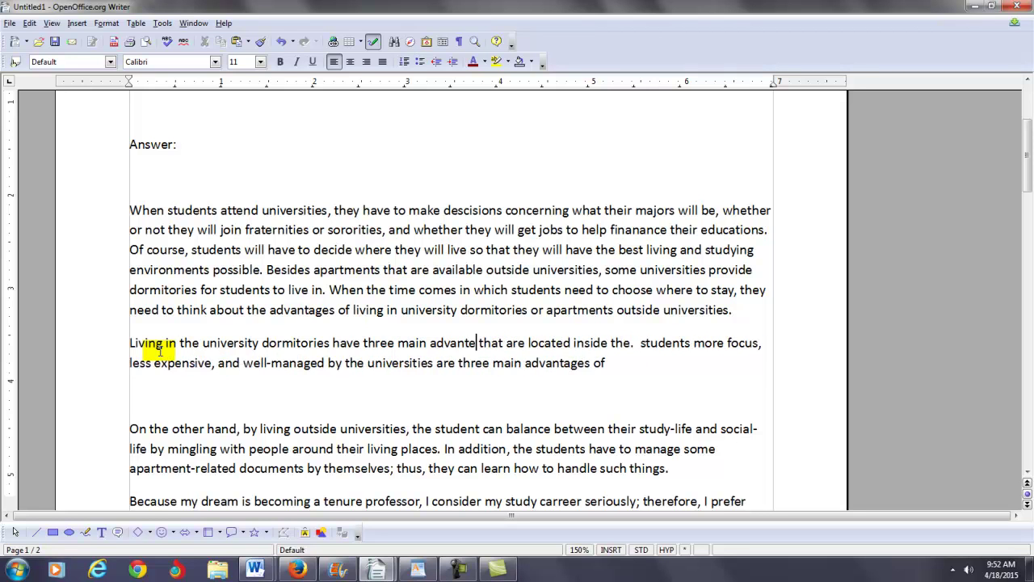
pyautogui.write('tages')
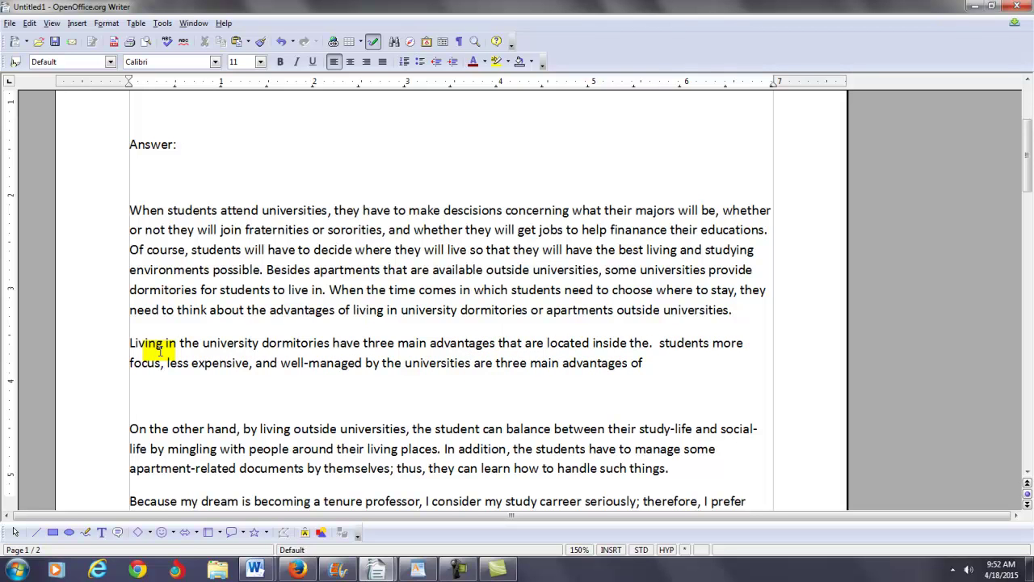
pyautogui.write(' for sutdents ')
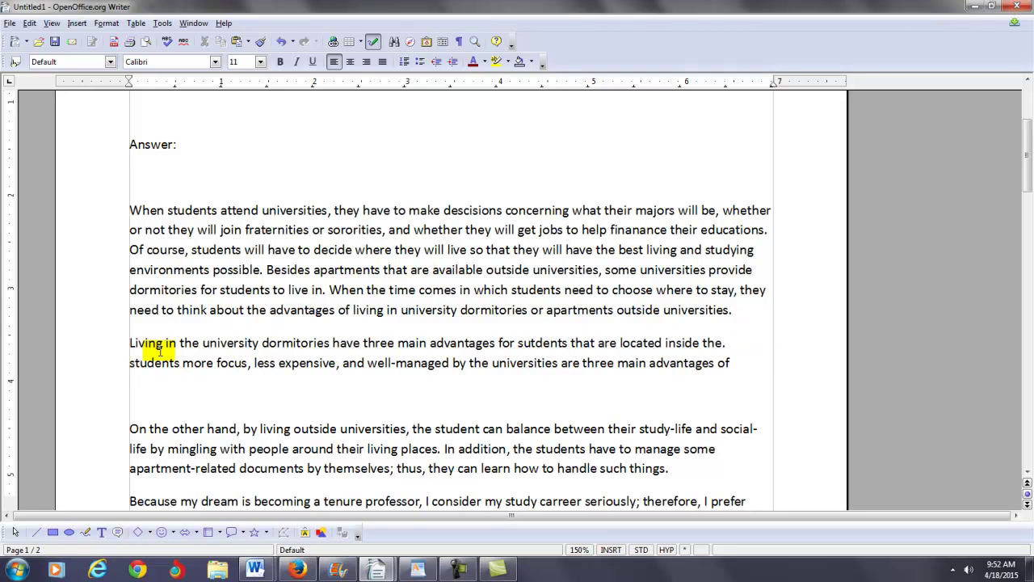
pyautogui.write('.')
pyautogui.press('Return')
pyautogui.press('Return')
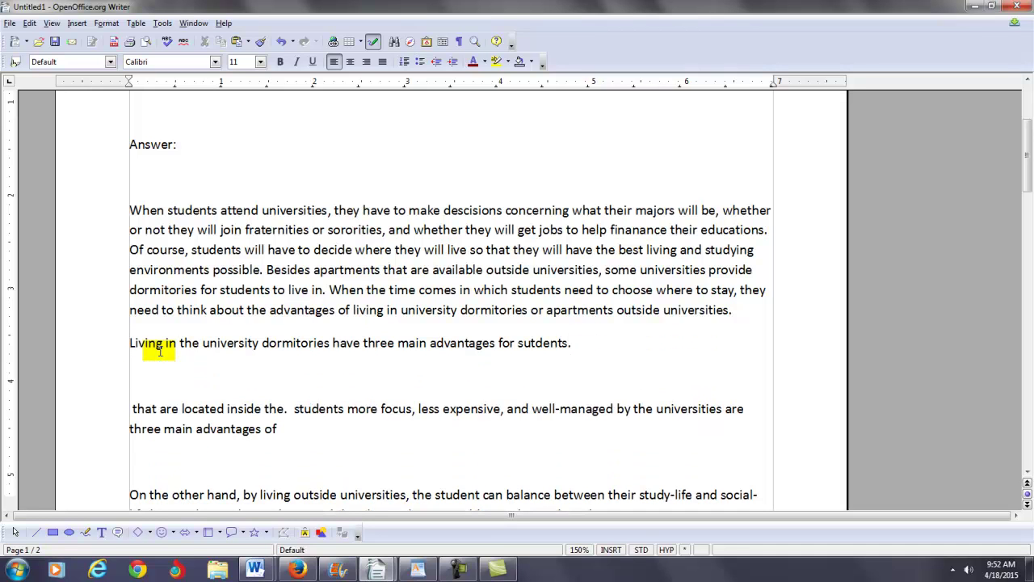
# Correct the misspelling "sutdents" to "students" in the second paragraph's opening sentence.
pyautogui.press('Left')
pyautogui.press('Delete')
pyautogui.press('Right')
pyautogui.write('u')
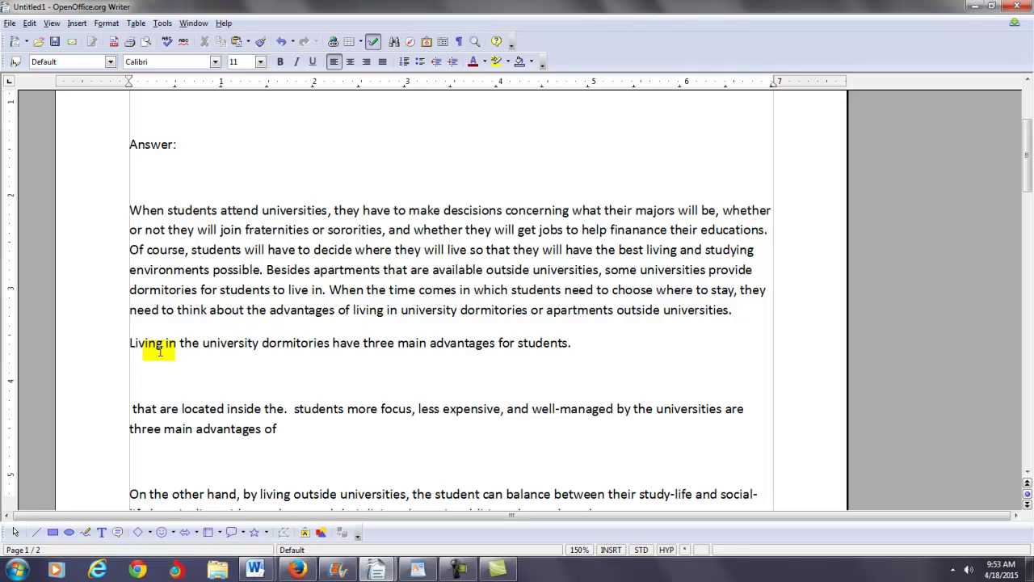
# Start a new sentence after "for students." with "First of all, since students live on campus they will be".
pyautogui.write('First of all, since stu')
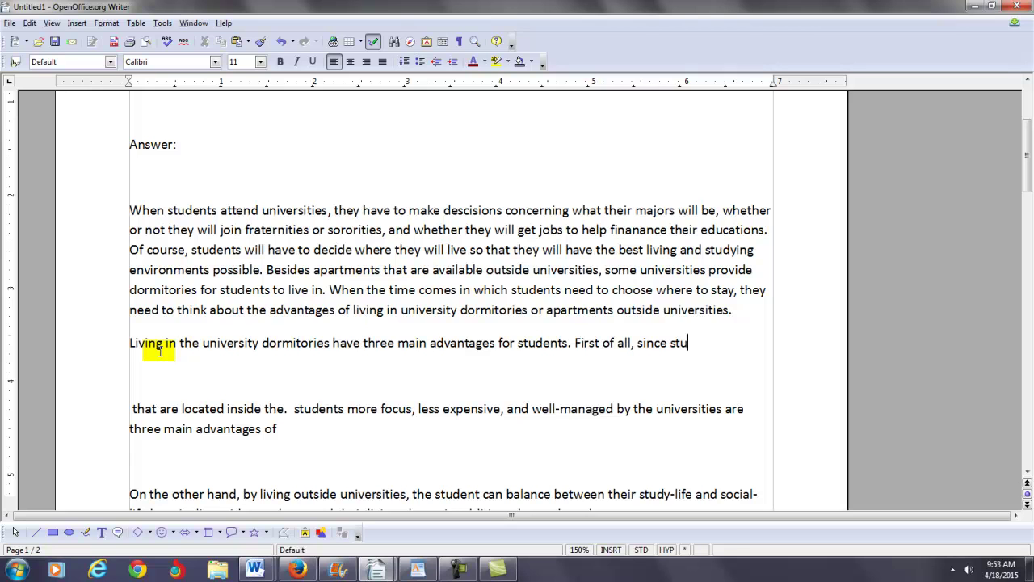
pyautogui.write('dents live a')
pyautogui.press('BackSpace')
pyautogui.write('on campus')
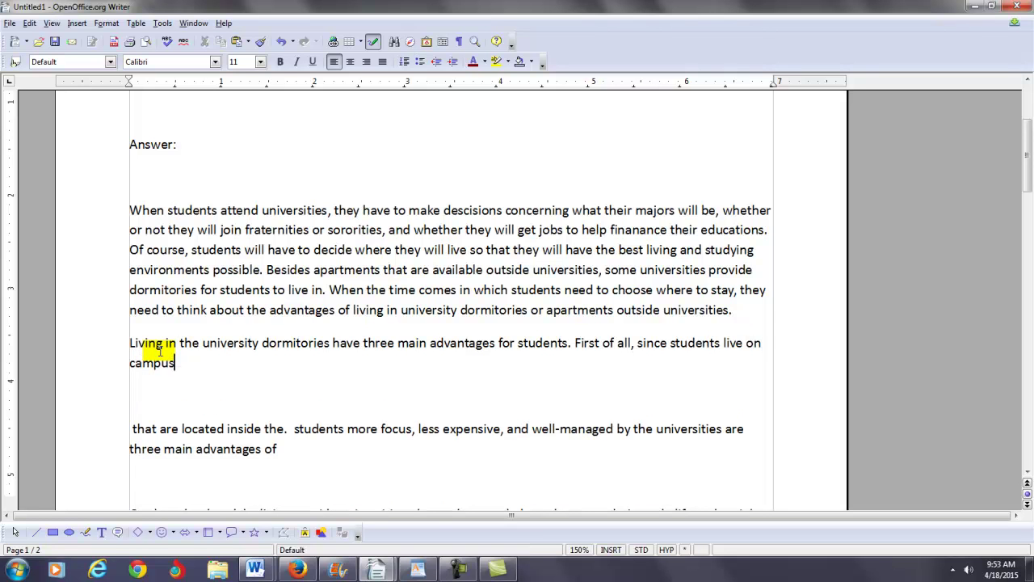
pyautogui.write(' the')
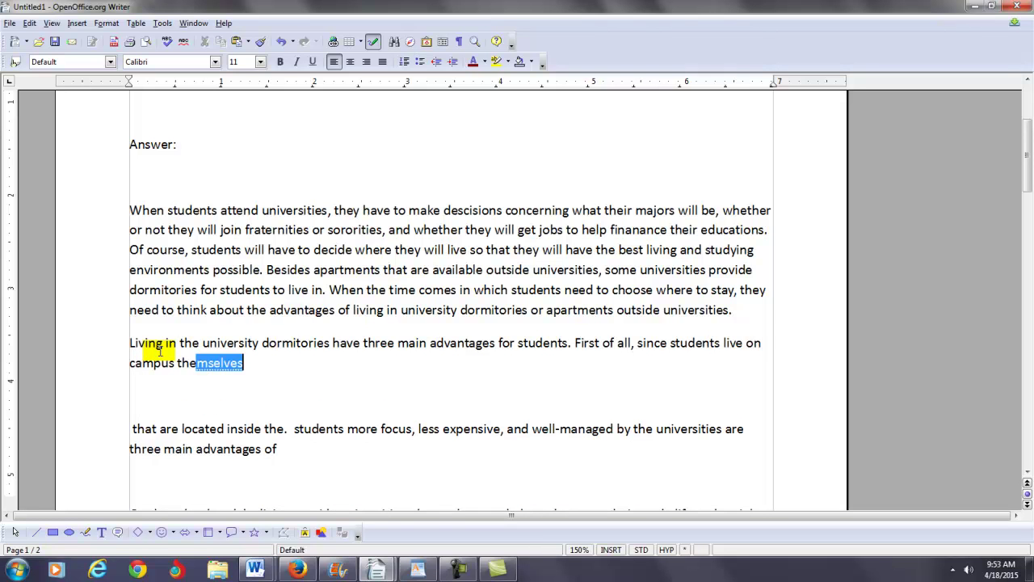
pyautogui.write('y will be')
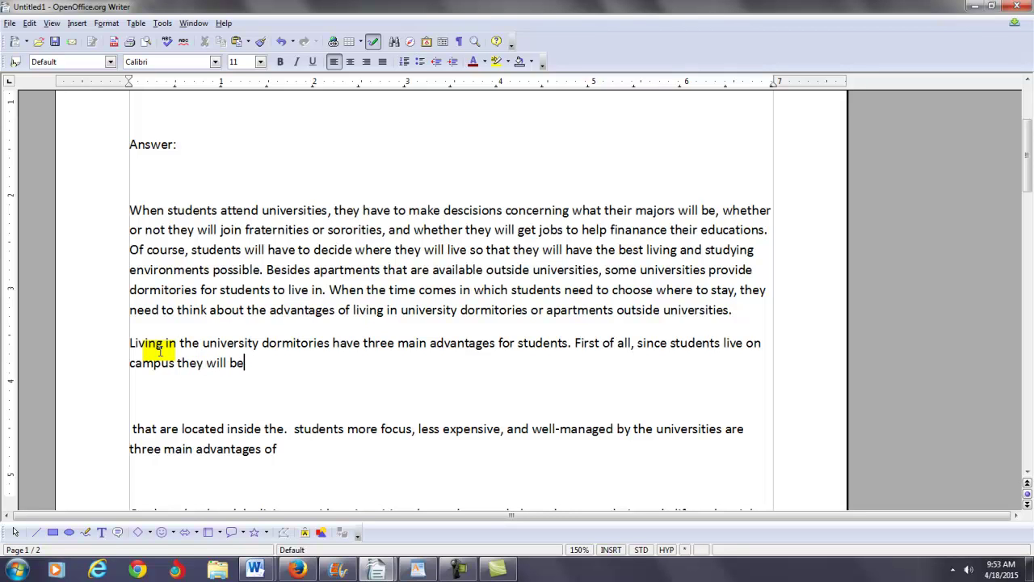
# Continue the "First of all" sentence with "able to focus on their studies better".
pyautogui.write(' abett')
pyautogui.press('BackSpace')
pyautogui.press('BackSpace')
pyautogui.press('BackSpace')
pyautogui.press('BackSpace')
pyautogui.press('BackSpace')
pyautogui.press('BackSpace')
pyautogui.press('BackSpace')
pyautogui.press('BackSpace')
pyautogui.write('b')
pyautogui.press('BackSpace')
pyautogui.write('be able to focus on their ')
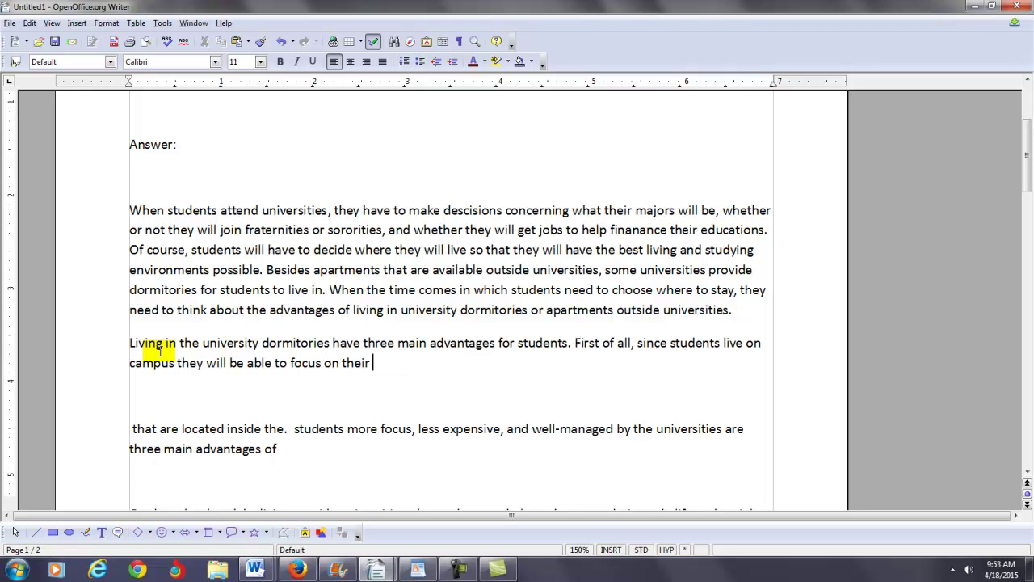
pyautogui.write('studies better')
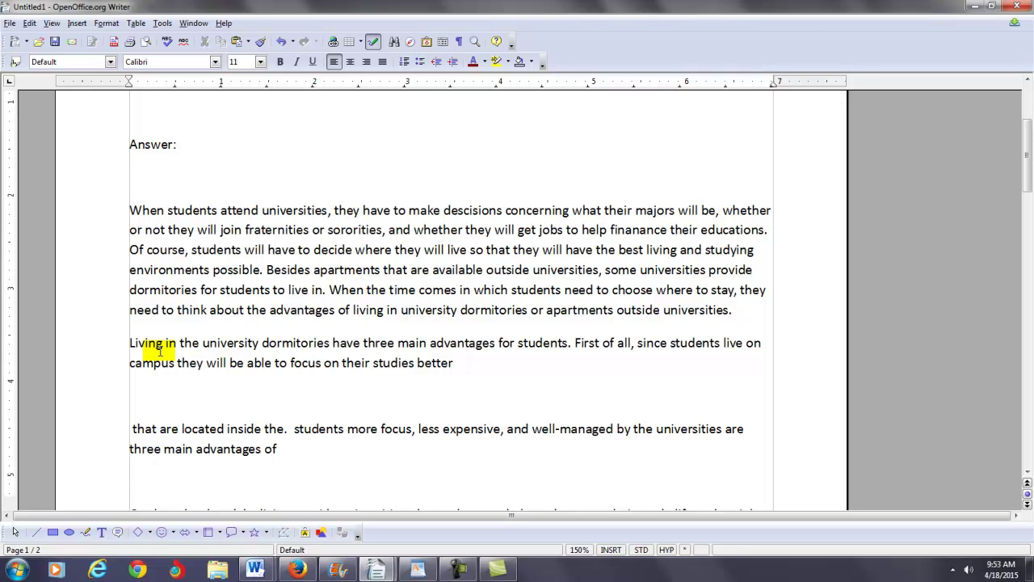
# Finish the sentence with "because they will not have to worry about driving to campus in order to study or attend class.".
pyautogui.write('because they will not have to worry about drivi')
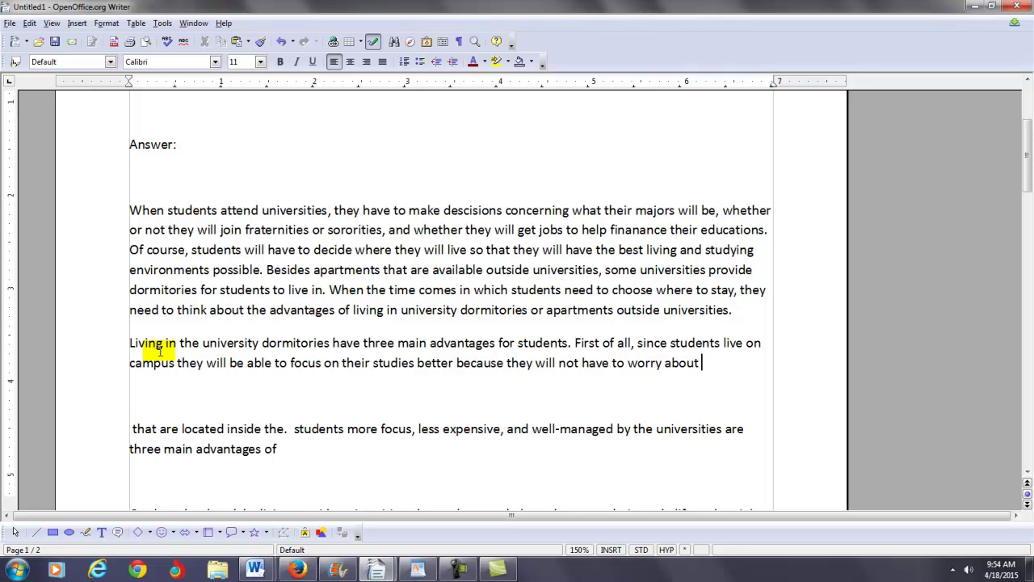
pyautogui.write('ng to campus')
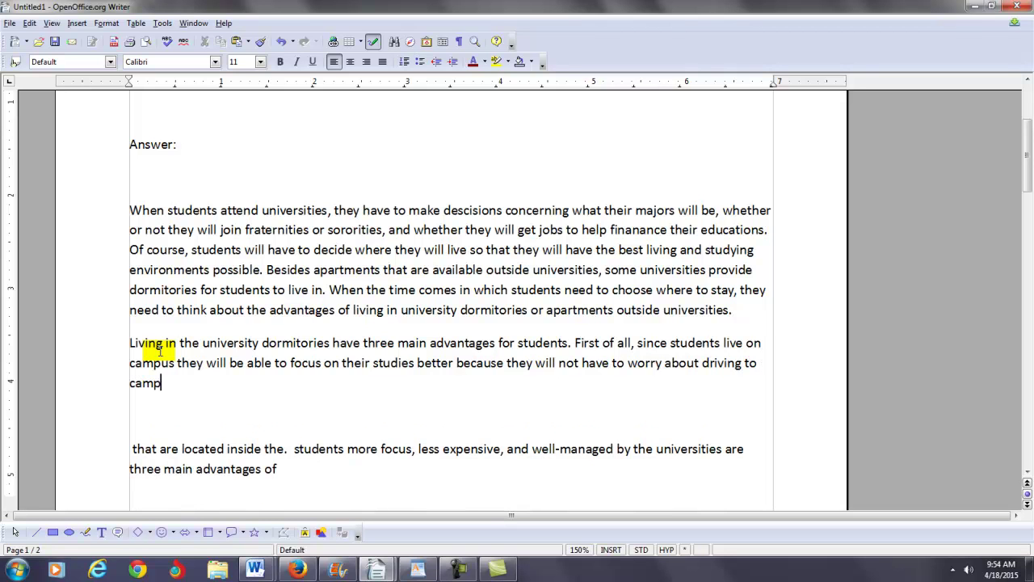
pyautogui.write(' in ordfer')
pyautogui.press('BackSpace')
pyautogui.press('BackSpace')
pyautogui.press('BackSpace')
pyautogui.write('er to study o ratten')
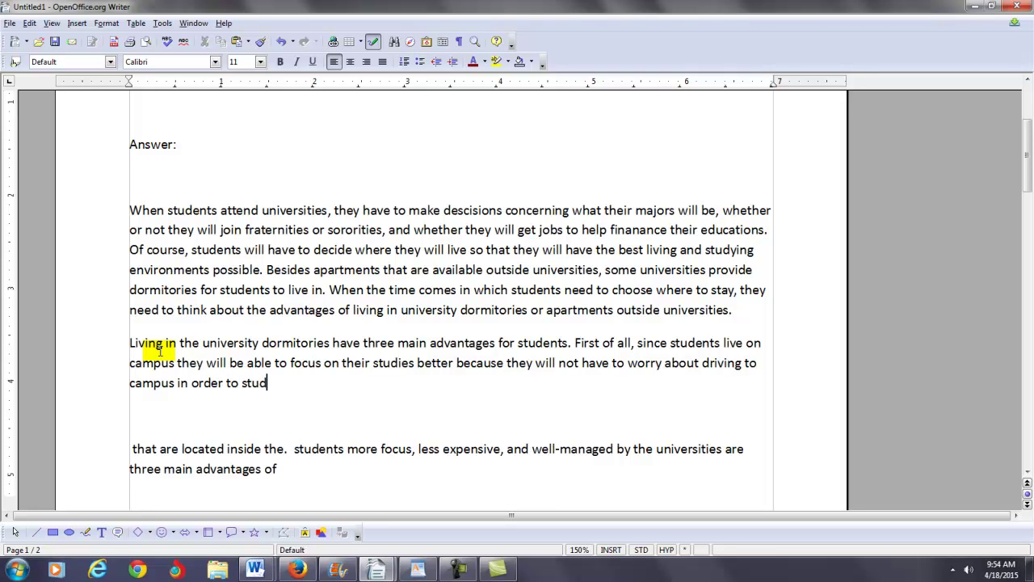
pyautogui.press('BackSpace')
pyautogui.press('BackSpace')
pyautogui.press('BackSpace')
pyautogui.press('BackSpace')
pyautogui.press('BackSpace')
pyautogui.press('BackSpace')
pyautogui.press('BackSpace')
pyautogui.write('r attend class.')
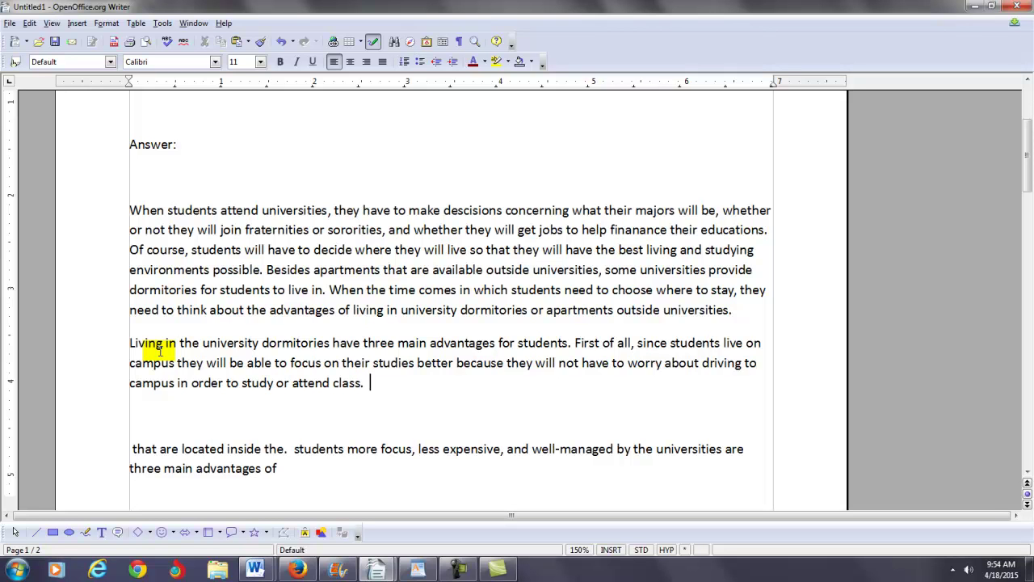
# Continue the second paragraph with "The time these students save from driving will help them tospend more time focusing on their biology".
pyautogui.write('  Th')
pyautogui.write('time these')
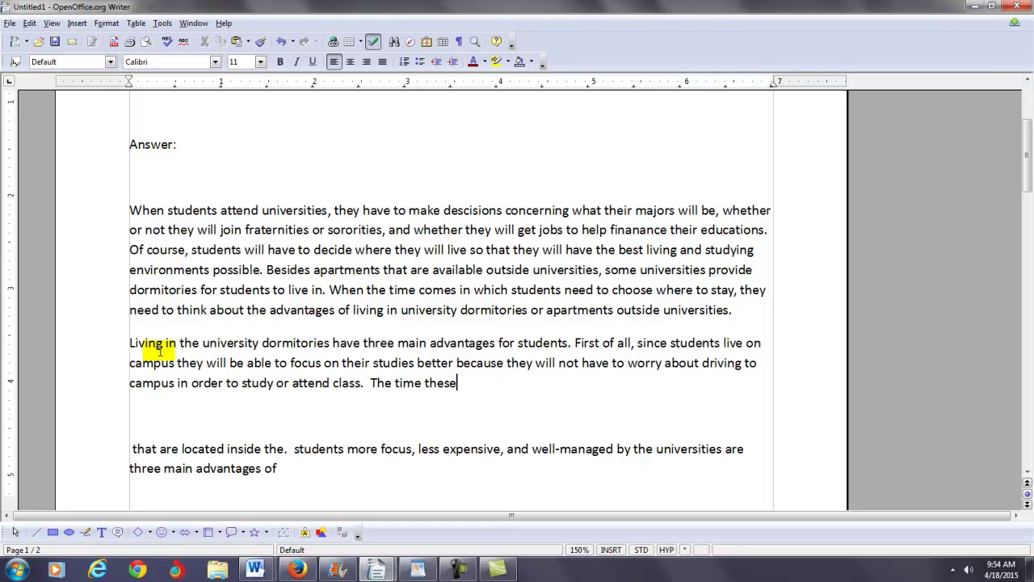
pyautogui.write(' students save from dr')
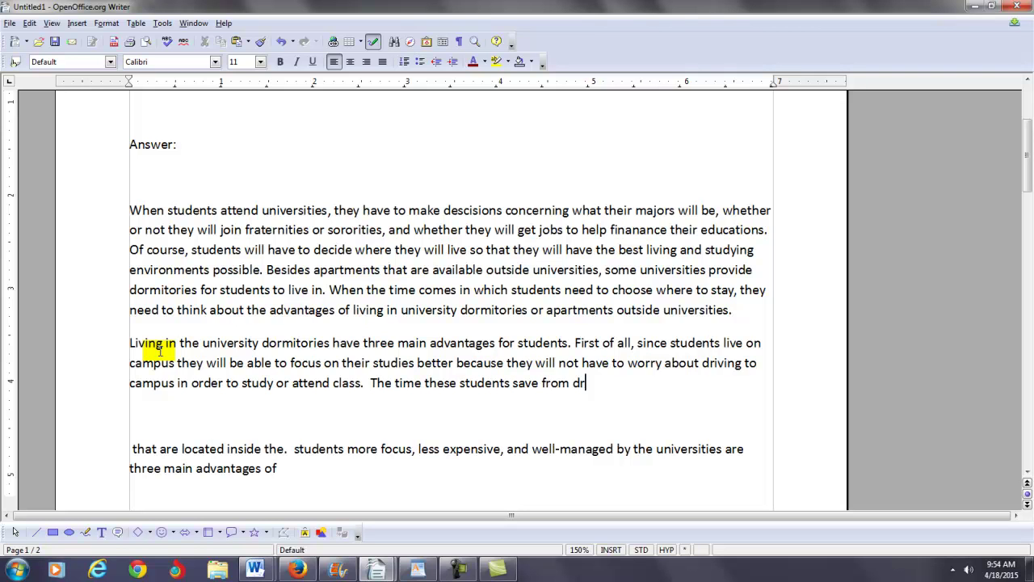
pyautogui.write('iving will help them')
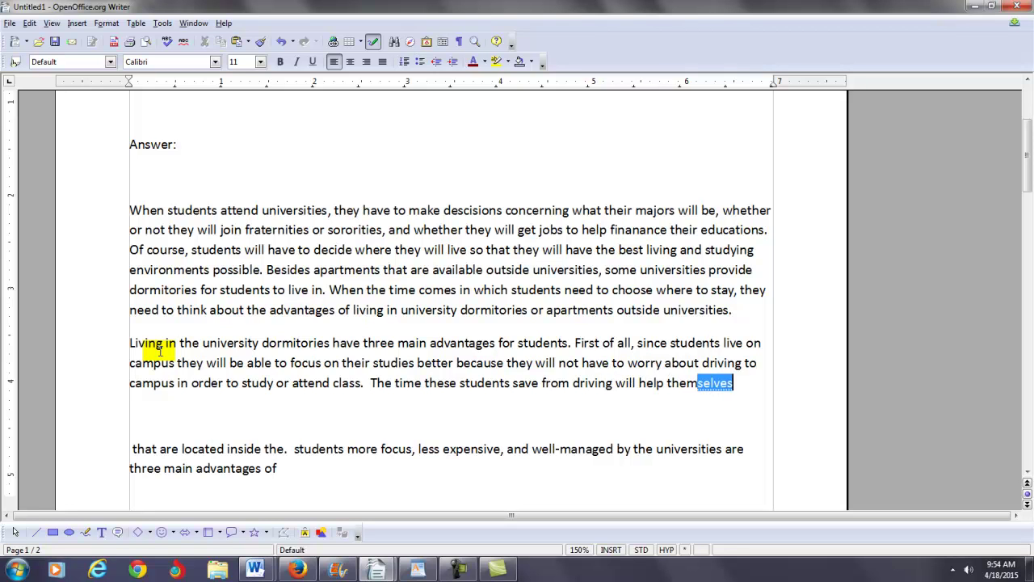
pyautogui.write(' tospend mor')
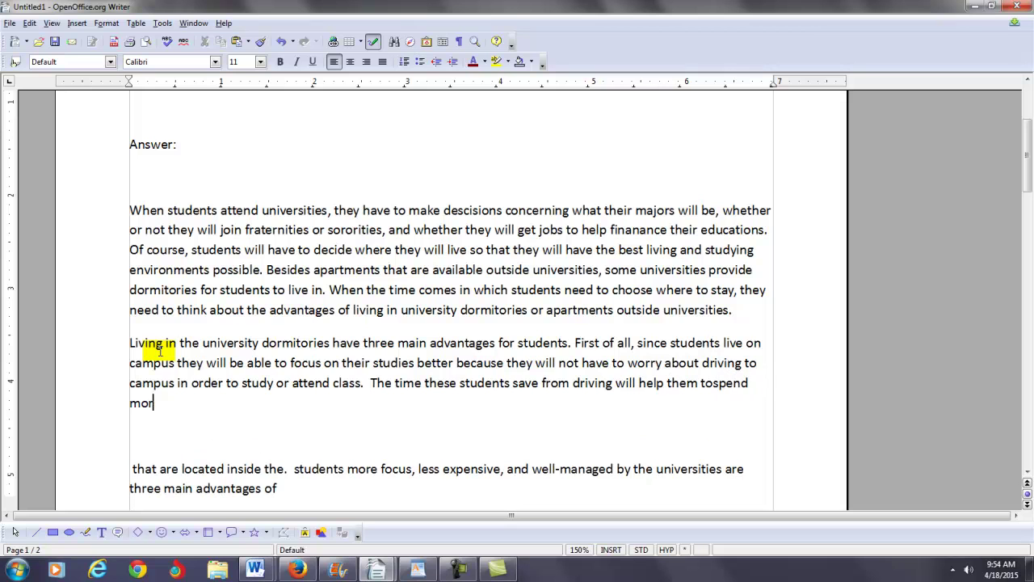
pyautogui.write('e time focusing')
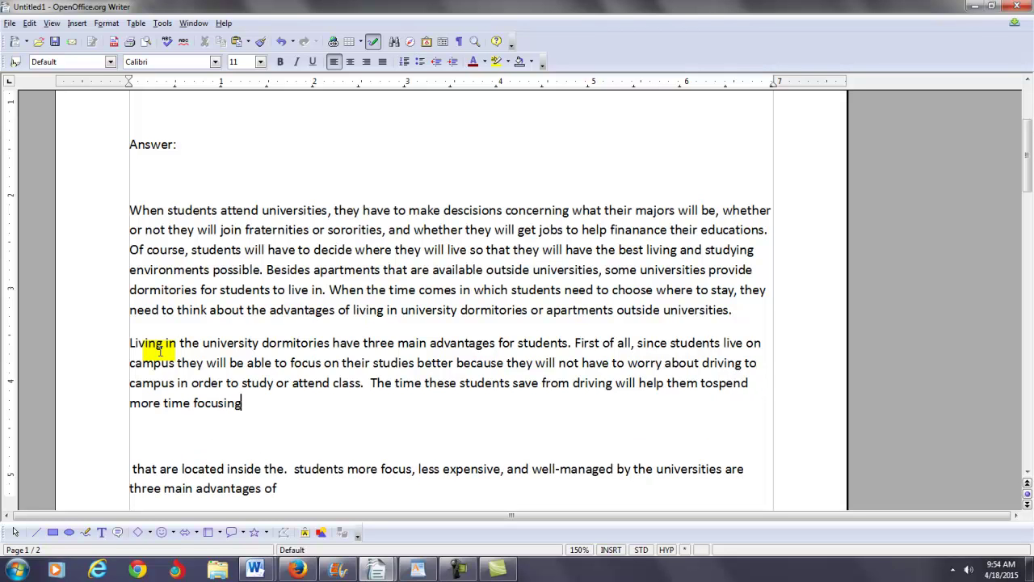
pyautogui.write(' on their biology')
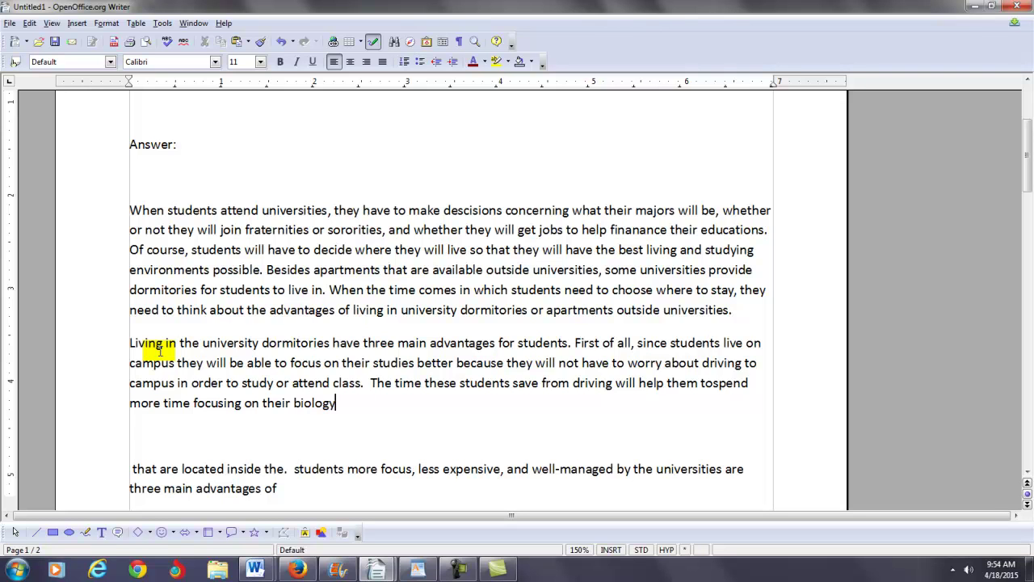
# Finish the sentence about focusing on biology with ", math, science, language classes and so on.".
pyautogui.write(', match')
pyautogui.press('BackSpace')
pyautogui.press('BackSpace')
pyautogui.press('BackSpace')
pyautogui.write('th,s cience')
pyautogui.press('BackSpace')
pyautogui.press('BackSpace')
pyautogui.press('BackSpace')
pyautogui.press('BackSpace')
pyautogui.press('BackSpace')
pyautogui.press('BackSpace')
pyautogui.press('BackSpace')
pyautogui.press('BackSpace')
pyautogui.write('science, lan')
pyautogui.press('BackSpace')
pyautogui.press('BackSpace')
pyautogui.write('lang')
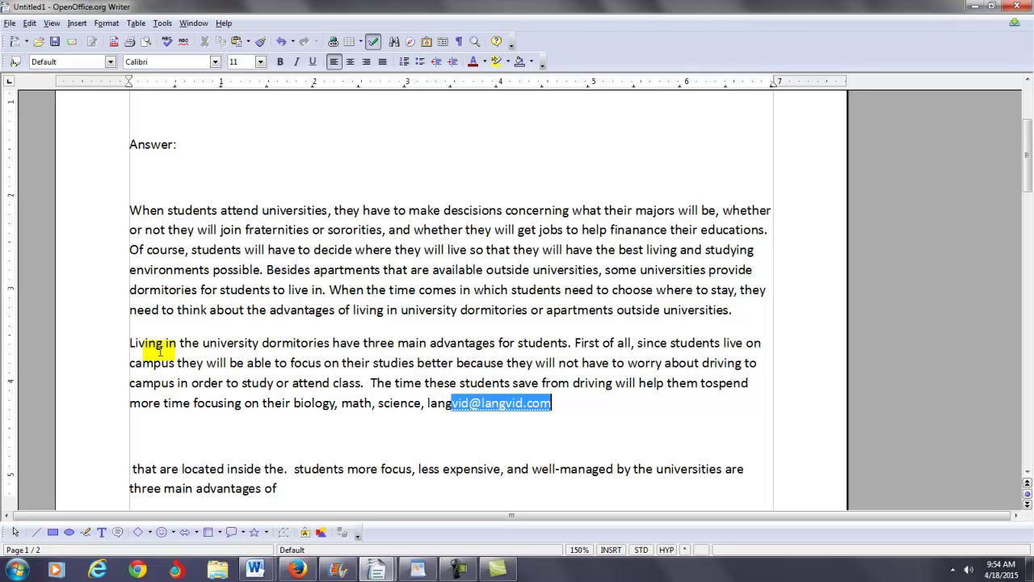
pyautogui.write('uage classes and son')
pyautogui.press('BackSpace')
pyautogui.write('on.')
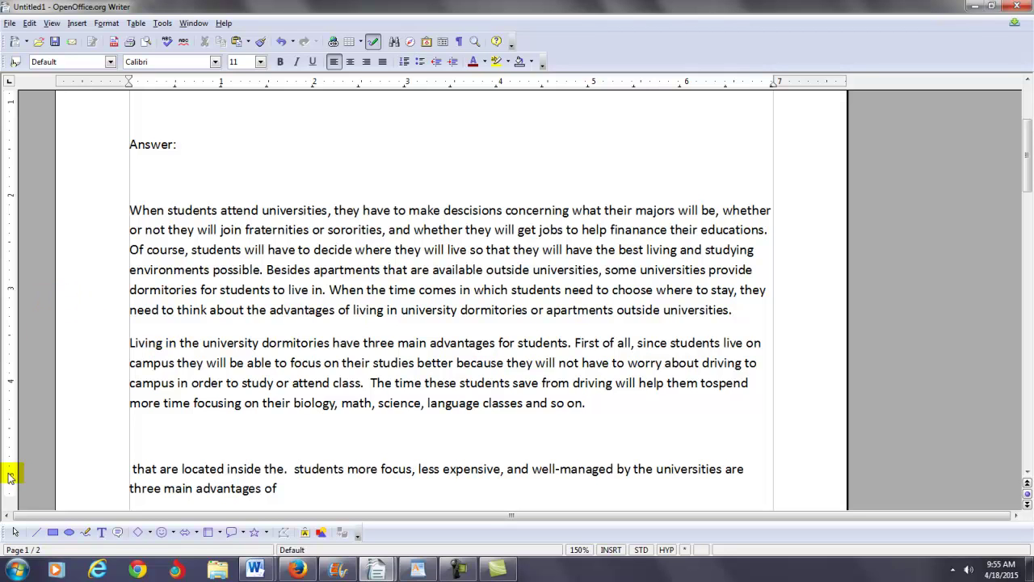
# Check the word count of the second paragraph, from "Living in the university dormitories" to "and so on.".
pyautogui.moveTo(117, 342); pyautogui.dragTo(579, 429)
pyautogui.click(163, 23)
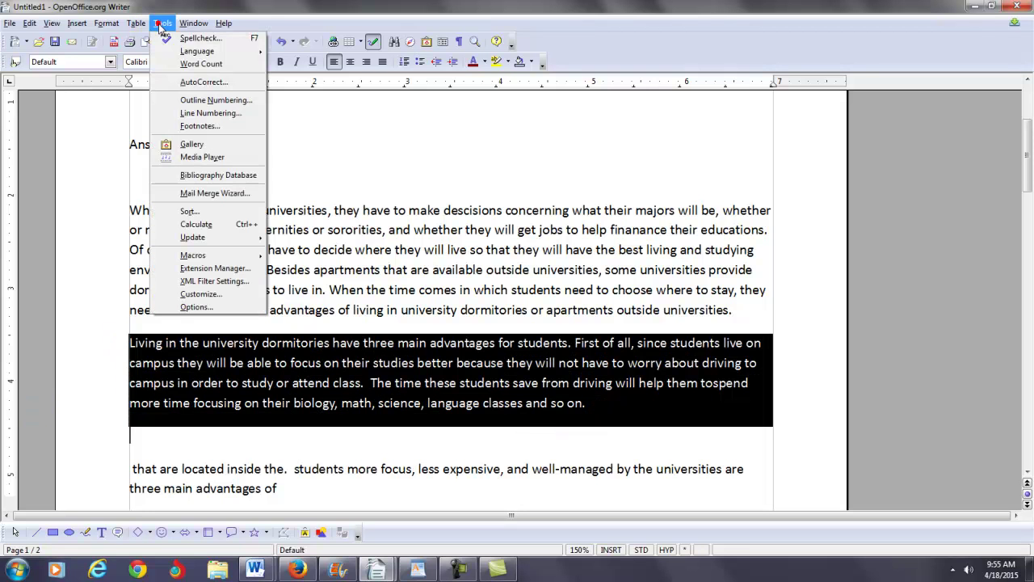
pyautogui.click(186, 64)
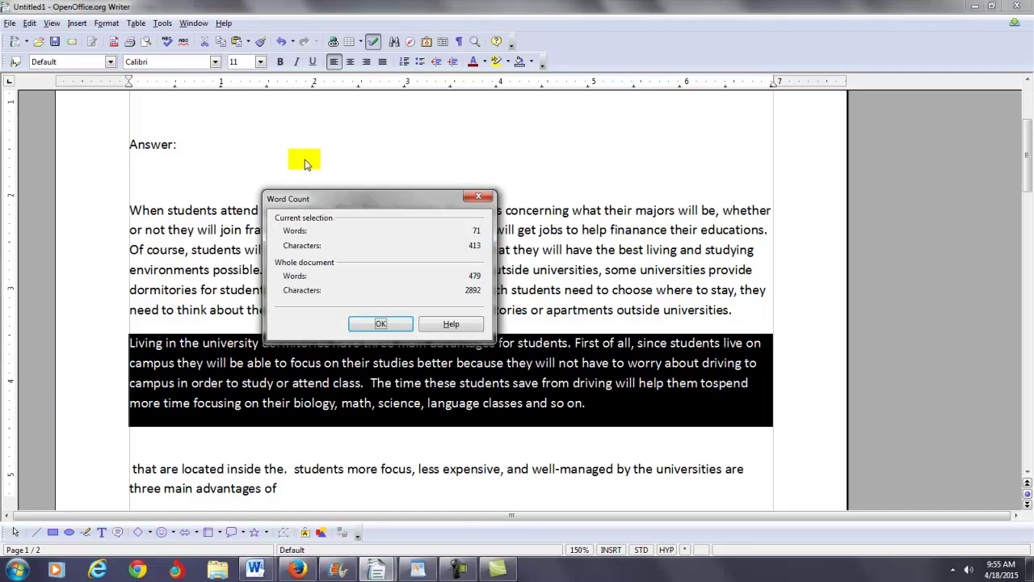
pyautogui.click(352, 323)
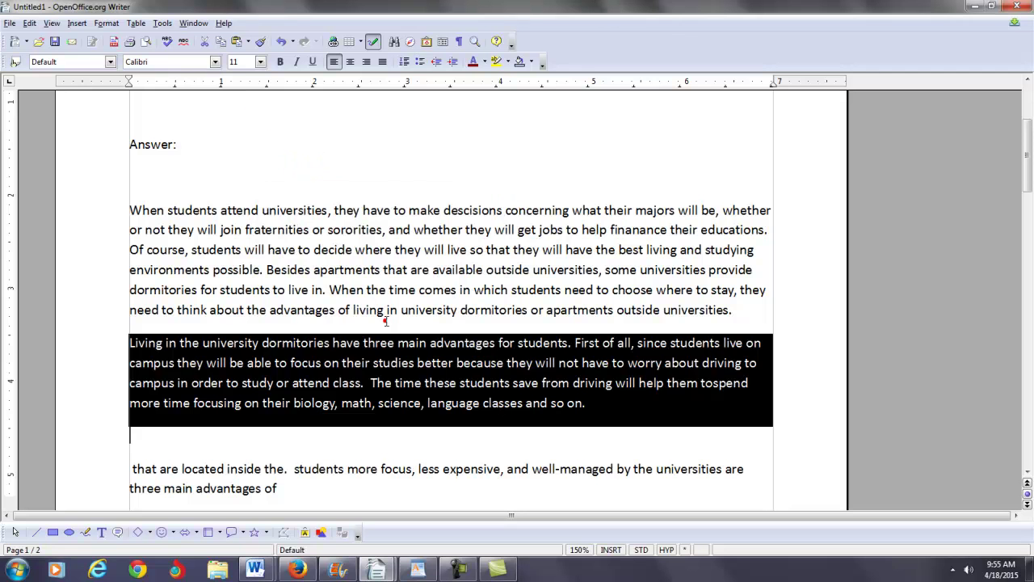
# Start a new sentence after "and so on." with "Second of all, students who live on campus will be able".
pyautogui.click(618, 408)
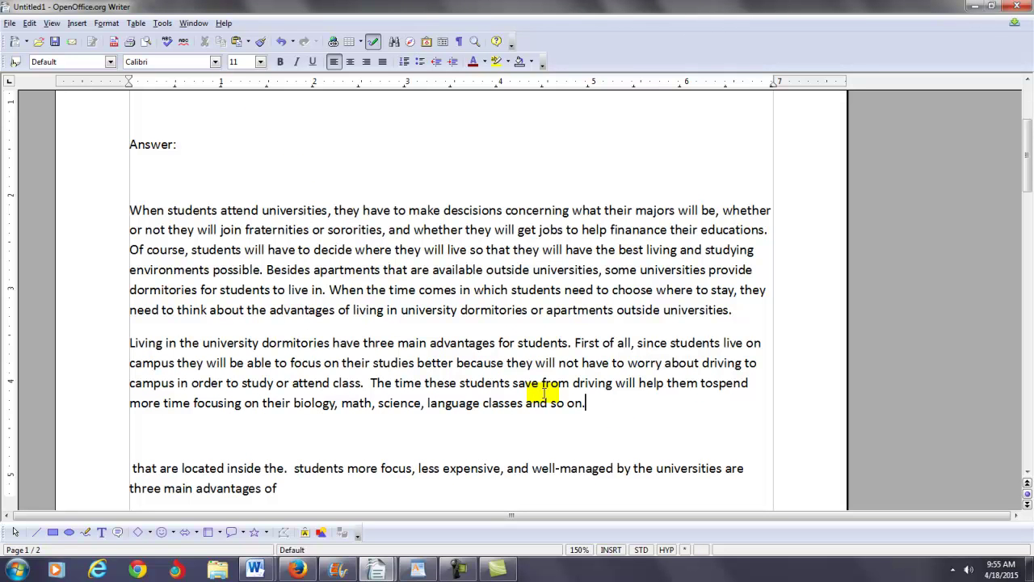
pyautogui.write('In ad')
pyautogui.press('BackSpace')
pyautogui.press('BackSpace')
pyautogui.press('BackSpace')
pyautogui.press('BackSpace')
pyautogui.press('BackSpace')
pyautogui.write('Second of all, students who ')
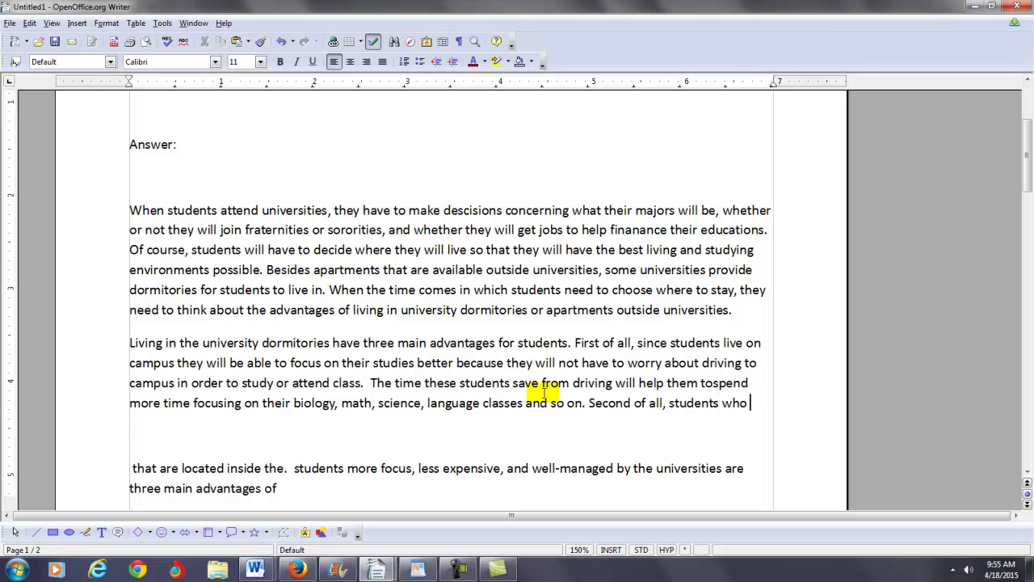
pyautogui.write('live on campu')
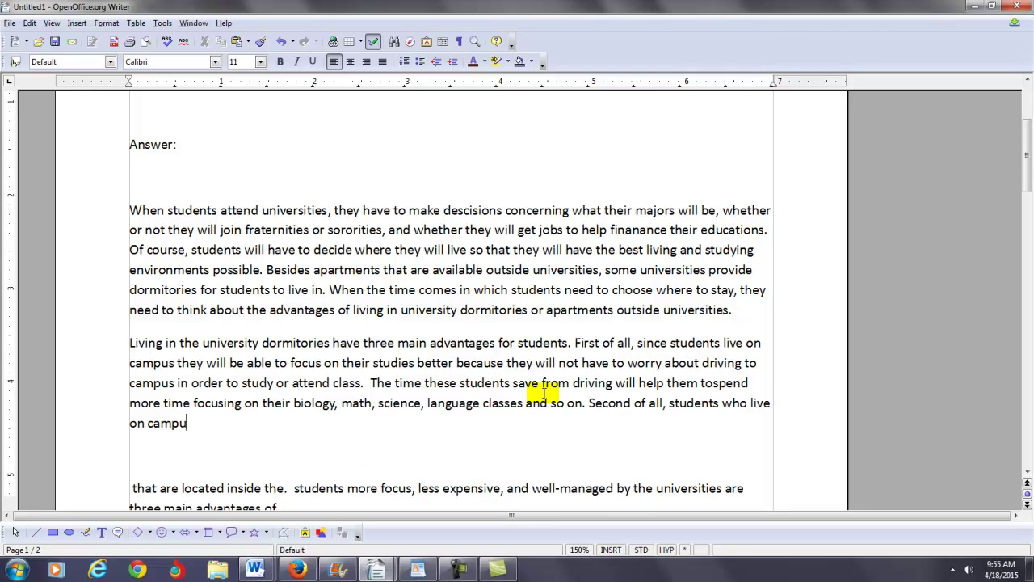
pyautogui.write('s will be able t')
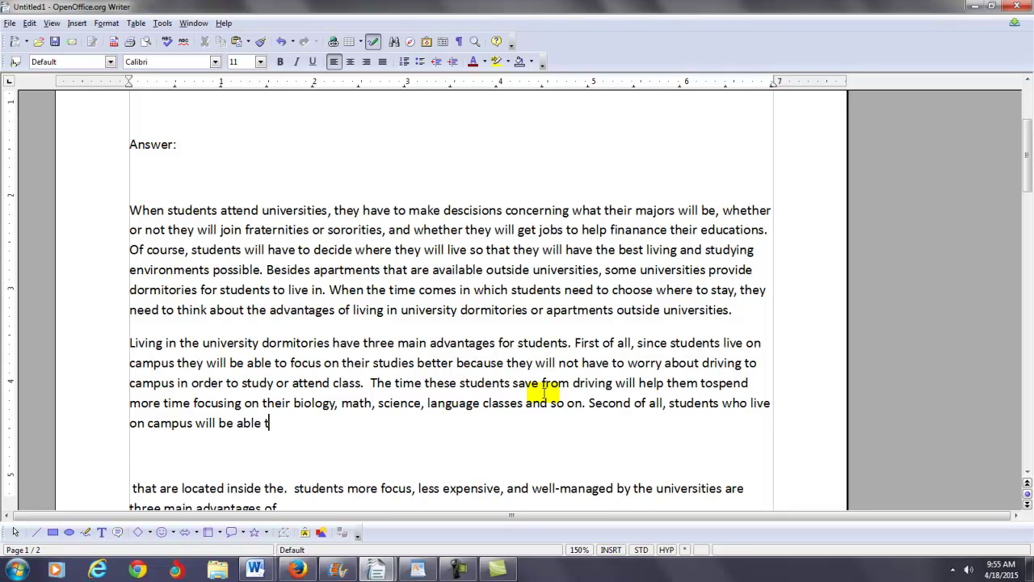
# Continue the "Second of all" sentence with "to save money since the".
pyautogui.write('to s')
pyautogui.press('BackSpace')
pyautogui.write('save money since their')
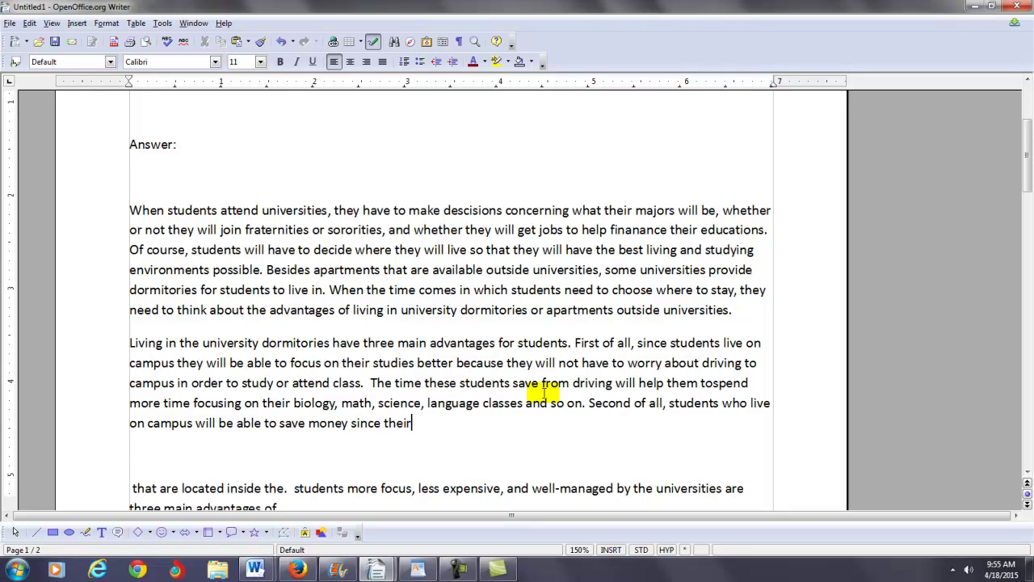
pyautogui.press('BackSpace')
pyautogui.press('BackSpace')
pyautogui.press('BackSpace')
pyautogui.press('BackSpace')
pyautogui.press('BackSpace')
pyautogui.write('they')
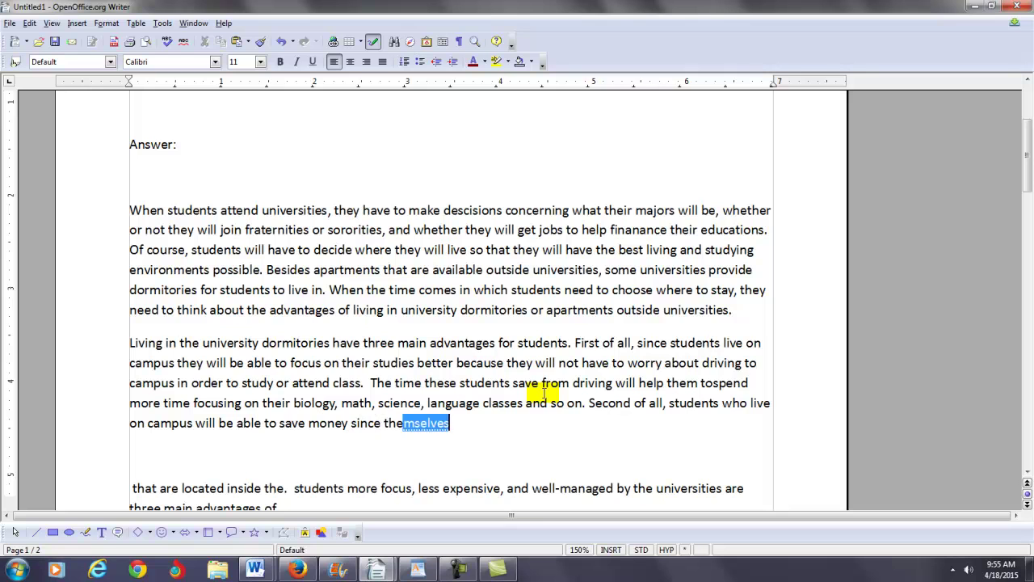
pyautogui.press('BackSpace')
pyautogui.press('BackSpace')
pyautogui.press('BackSpace')
pyautogui.write('he ')
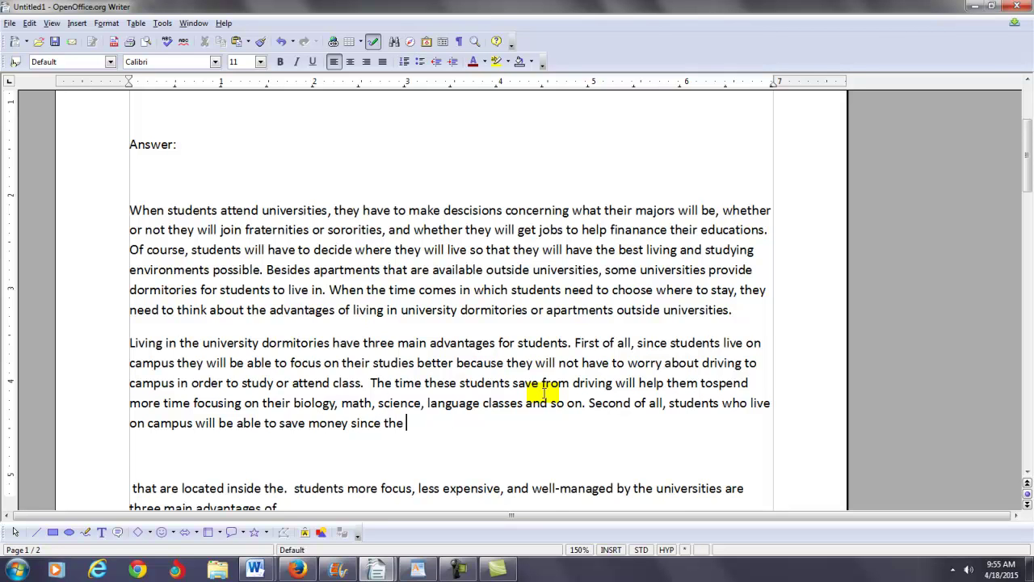
# Finish the "Second of all" sentence with "living expenses are included in one package.".
pyautogui.write('living expens')
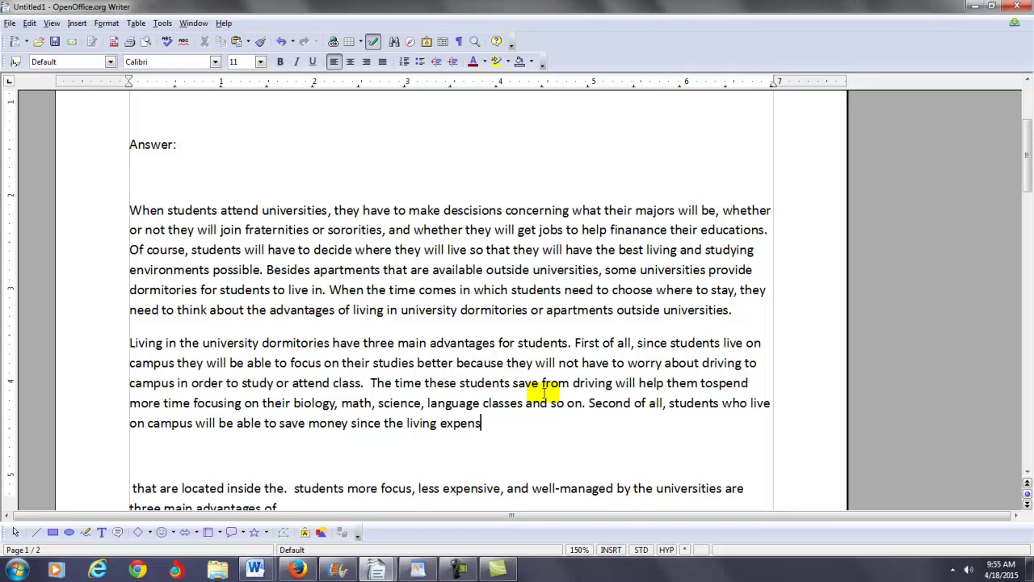
pyautogui.write('es are included in one pa')
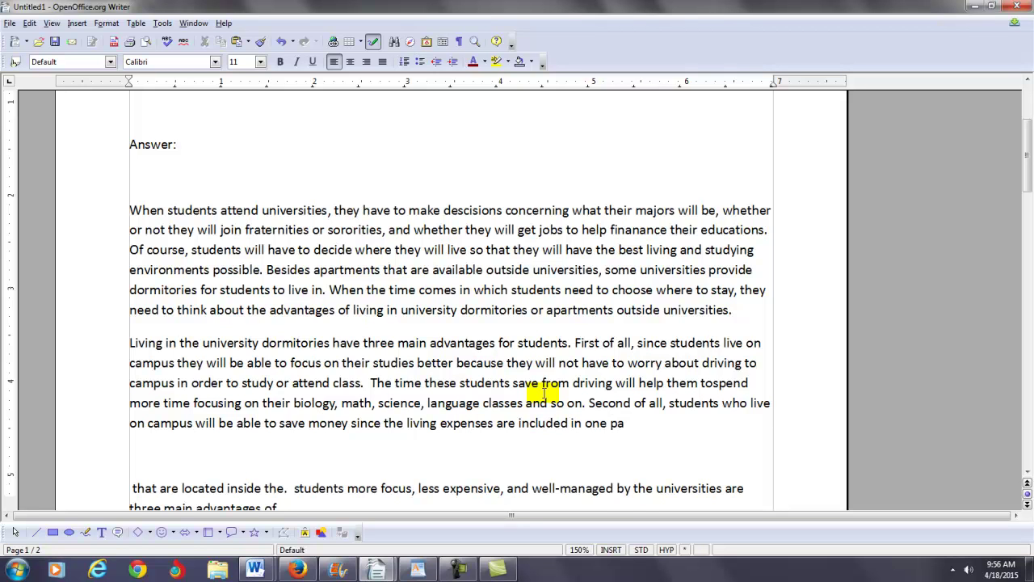
pyautogui.write('cka')
pyautogui.press('BackSpace')
pyautogui.write('kage: borad')
pyautogui.press('BackSpace')
pyautogui.press('BackSpace')
pyautogui.press('BackSpace')
pyautogui.press('BackSpace')
pyautogui.press('BackSpace')
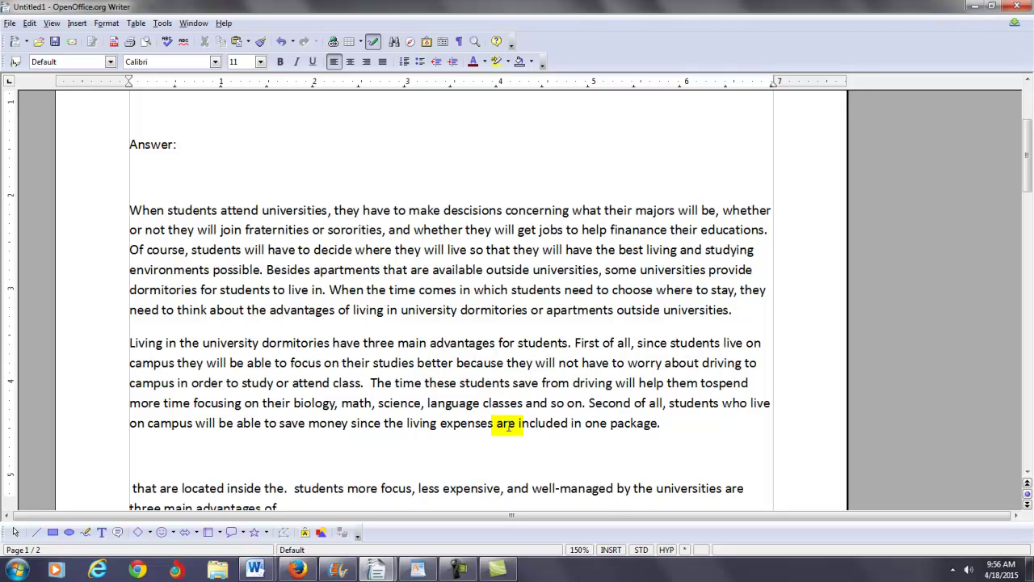
# Start an example sentence after "one package." with "For example, students will make a payment of about".
pyautogui.write('for st')
pyautogui.press('BackSpace')
pyautogui.press('BackSpace')
pyautogui.press('BackSpace')
pyautogui.press('BackSpace')
pyautogui.press('BackSpace')
pyautogui.write('For example,')
pyautogui.write(' students')
pyautogui.write(' w')
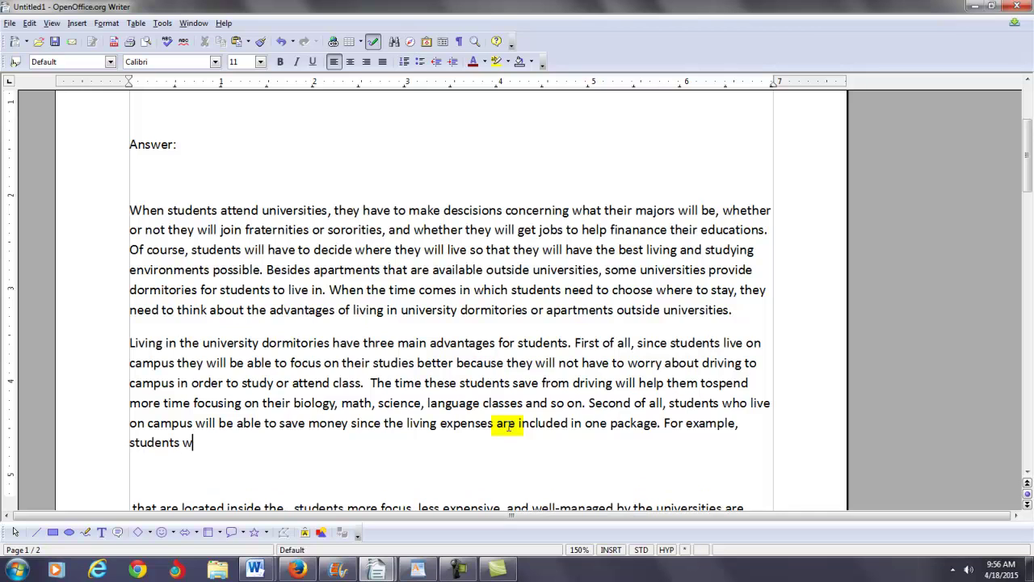
pyautogui.write('ill make a paymentr')
pyautogui.press('BackSpace')
pyautogui.write('of about')
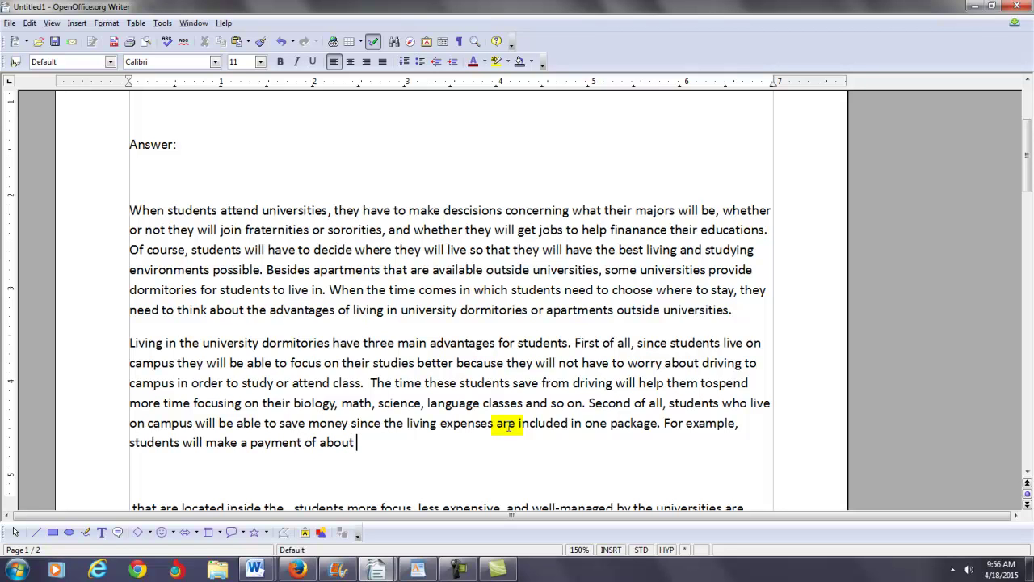
# Continue the example sentence with "2,000 dollars which includes the rent for their dorm".
pyautogui.write(' 2,000 dollars shou')
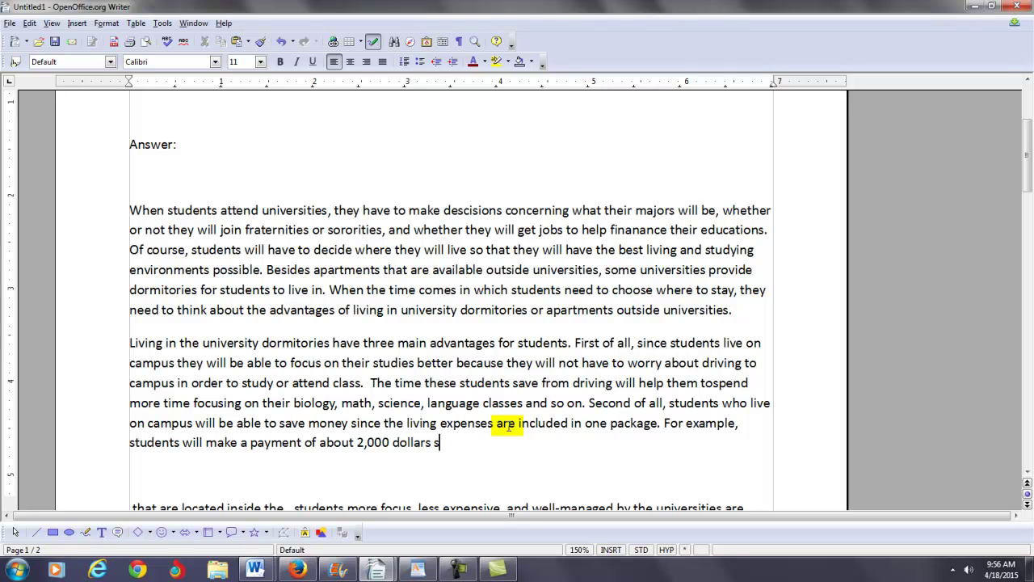
pyautogui.press('BackSpace')
pyautogui.press('BackSpace')
pyautogui.press('BackSpace')
pyautogui.press('BackSpace')
pyautogui.write('which includes their')
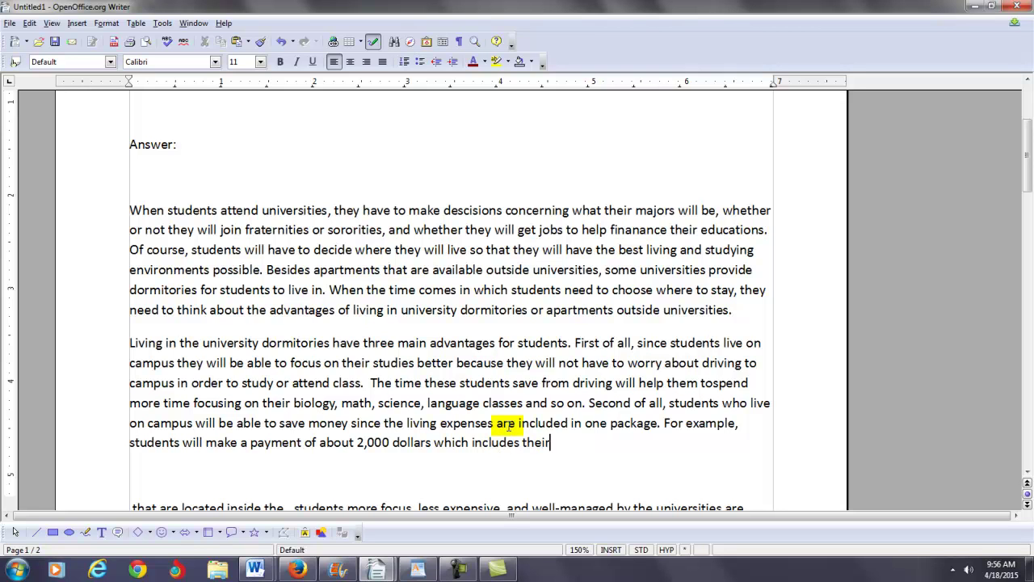
pyautogui.press('BackSpace')
pyautogui.press('BackSpace')
pyautogui.press('BackSpace')
pyautogui.press('BackSpace')
pyautogui.press('BackSpace')
pyautogui.press('BackSpace')
pyautogui.write('the rent for their dorm,')
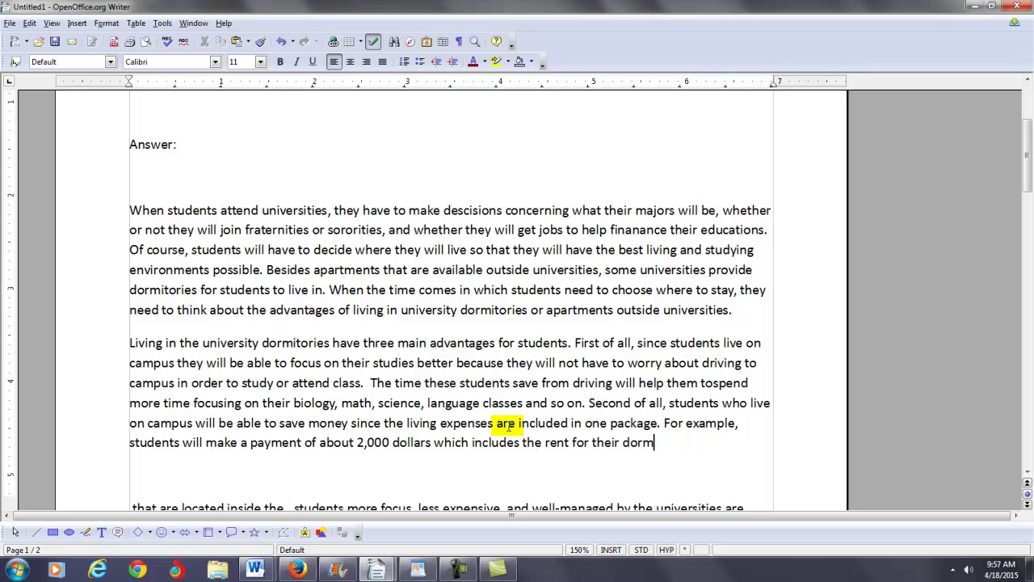
# Finish the example sentence with ", including all utilities, and their meals each day in the school cafeteria.".
pyautogui.press('BackSpace')
pyautogui.write(', including all ')
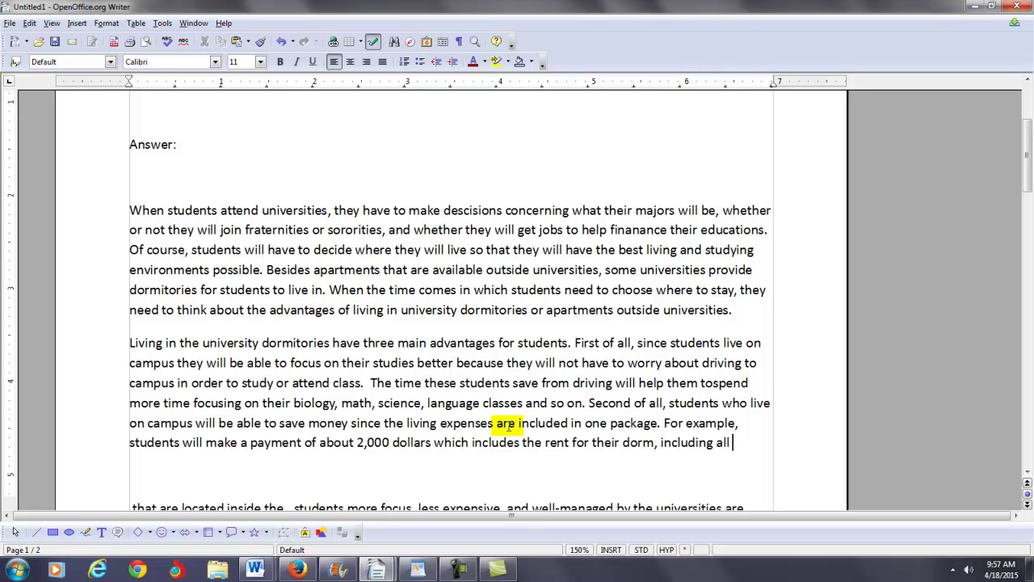
pyautogui.write('utilities')
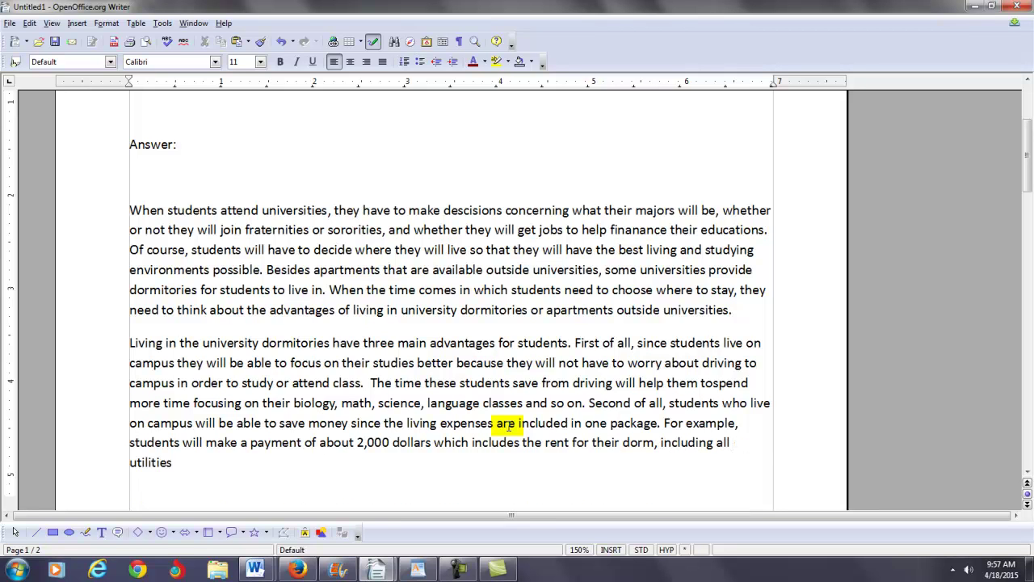
pyautogui.write(', and their meals')
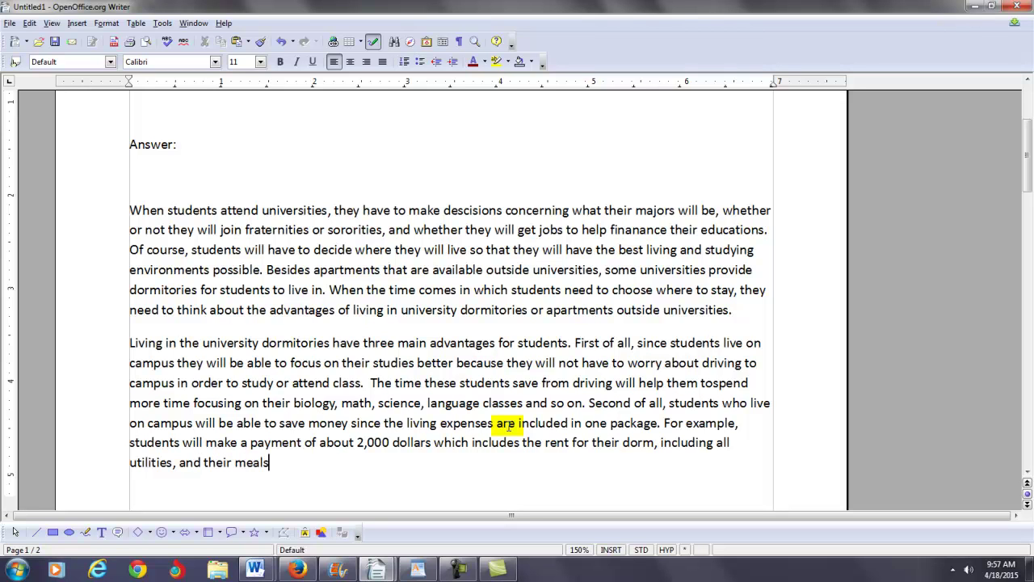
pyautogui.write(' each day in the school cafeteria.')
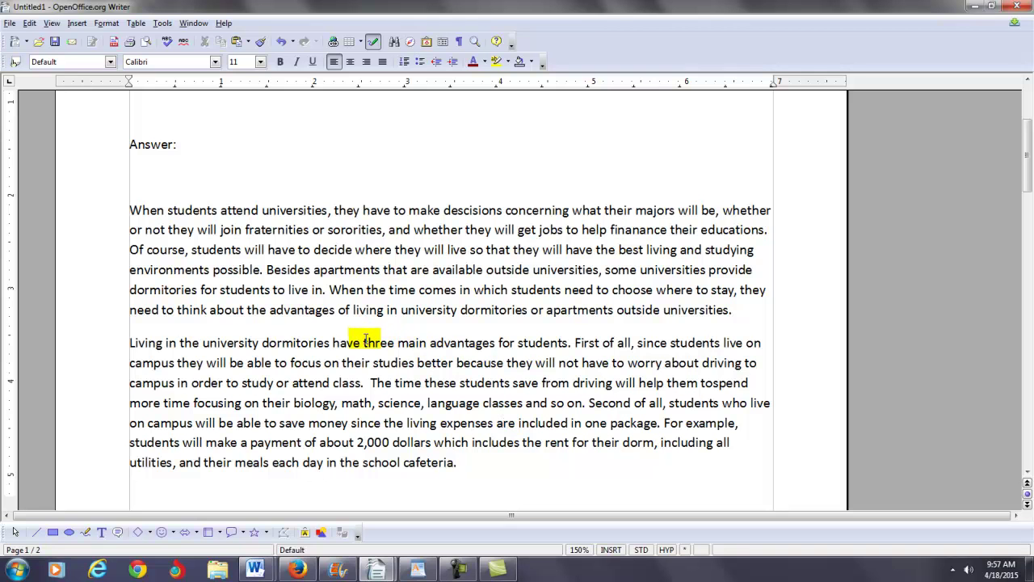
# Check the word count of the whole second paragraph, now ending with "in the school cafeteria.".
pyautogui.moveTo(129, 342); pyautogui.dragTo(475, 462)
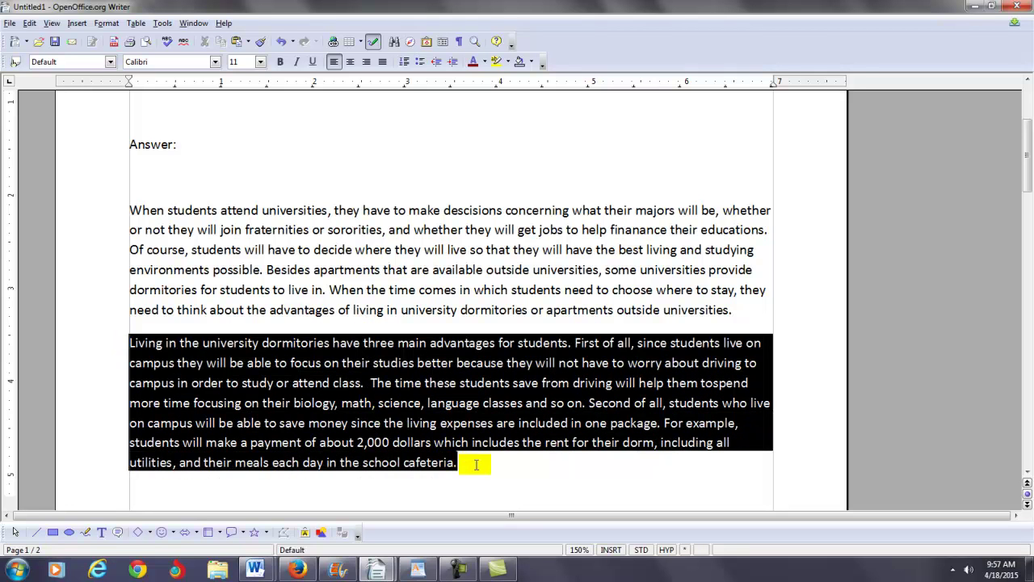
pyautogui.click(161, 23)
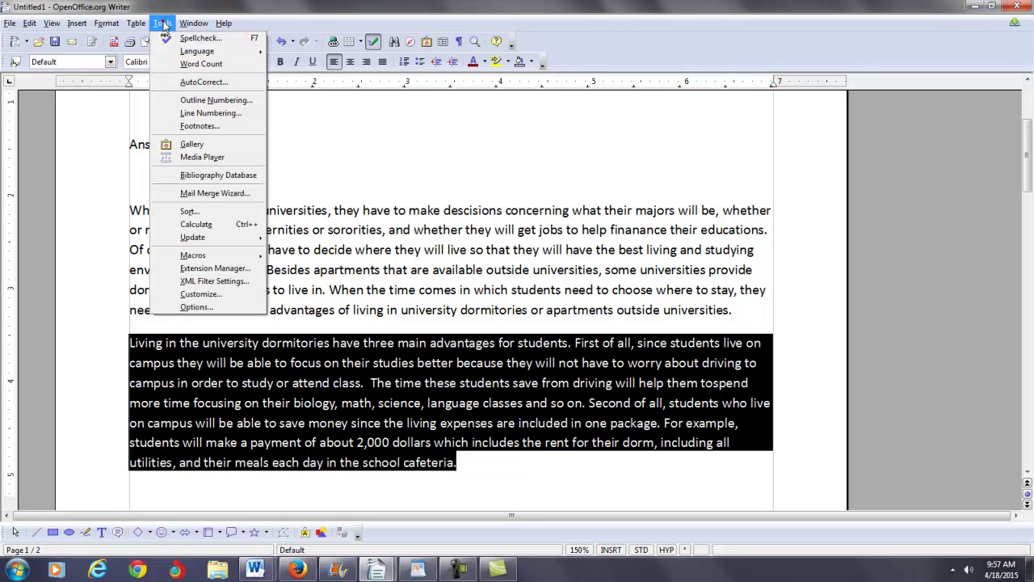
pyautogui.click(202, 64)
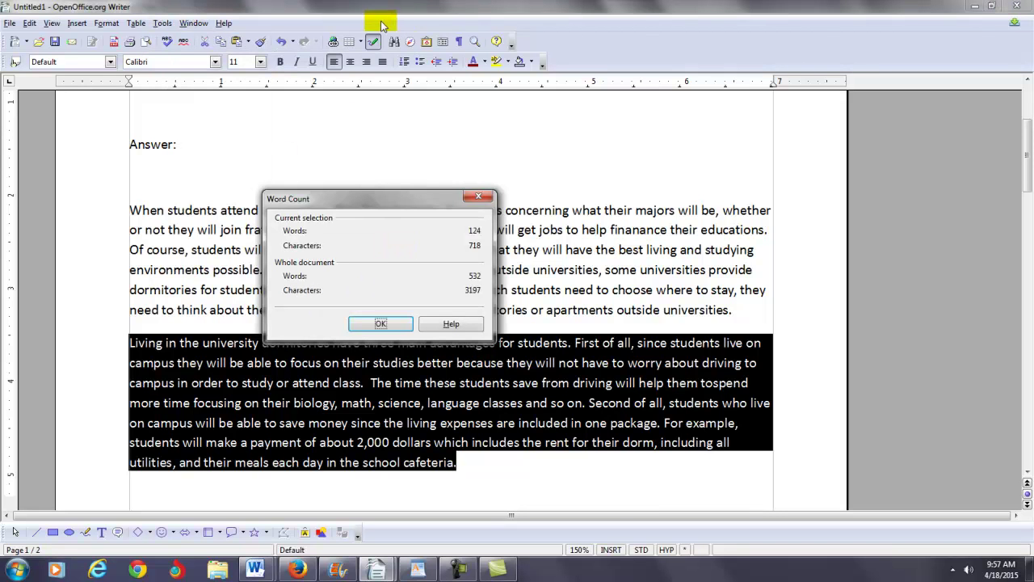
pyautogui.click(380, 324)
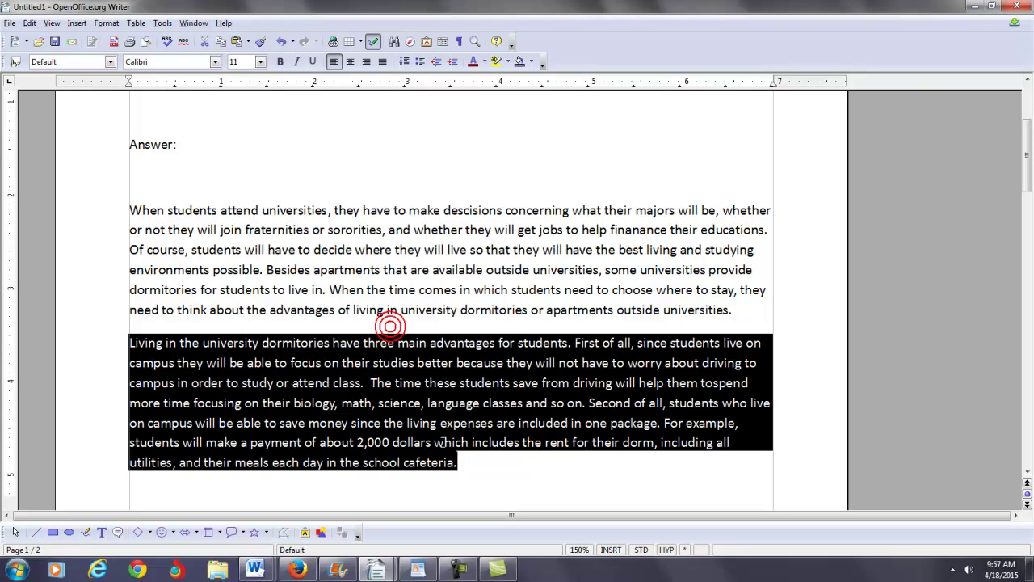
pyautogui.click(473, 461)
# Replace "three" with "two" before "main advantages" in the second paragraph's opening sentence.
pyautogui.click(363, 343)
pyautogui.press('Delete')
pyautogui.press('Delete')
pyautogui.press('Delete')
pyautogui.press('Delete')
pyautogui.press('Delete')
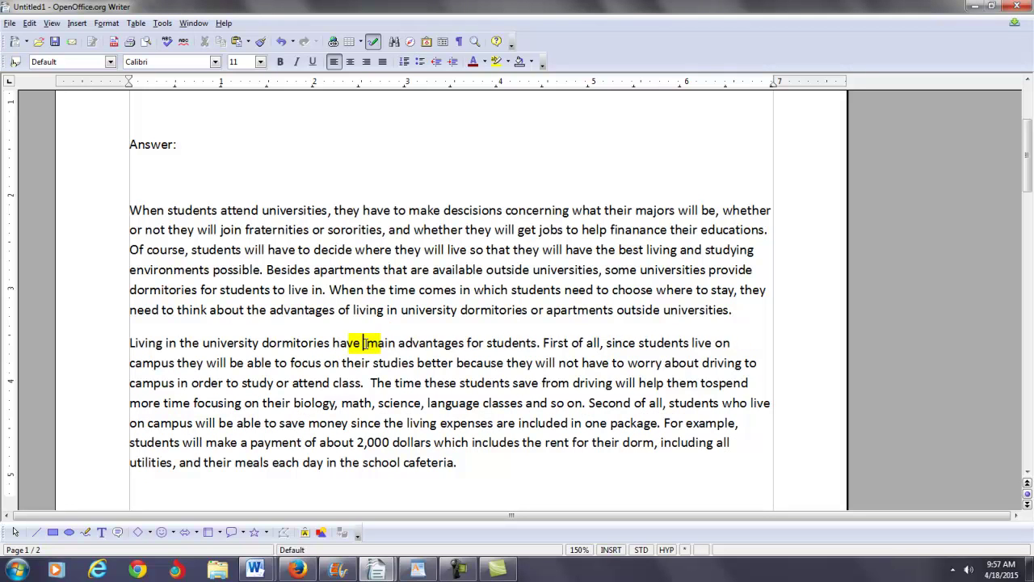
pyautogui.write('two')
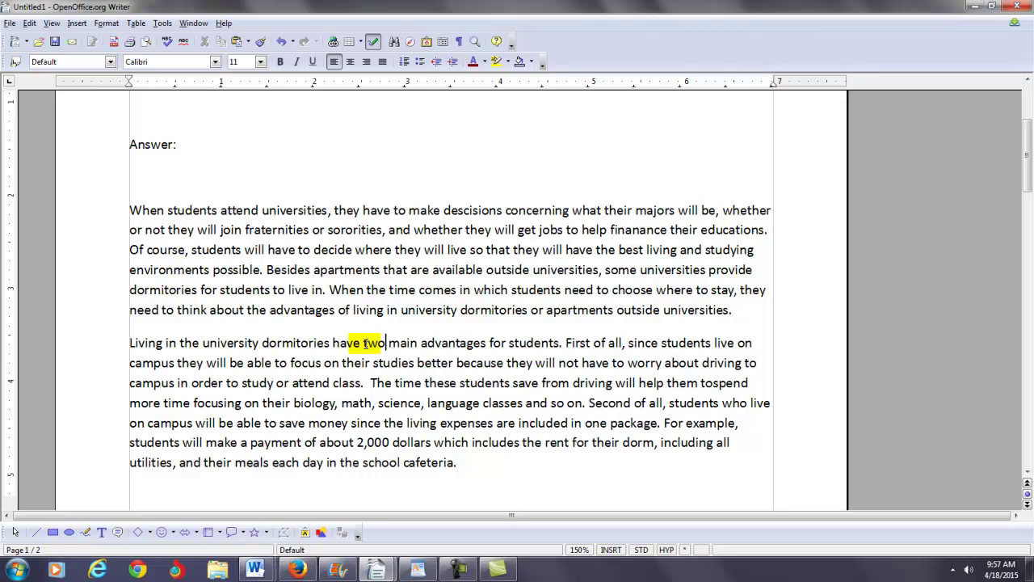
# Change the verb "have" to "has" after "Living in the university dormitories" in the second paragraph.
pyautogui.press('Left')
pyautogui.press('Left')
pyautogui.press('Left')
pyautogui.press('Left')
pyautogui.press('Left')
pyautogui.press('Left')
pyautogui.press('Left')
pyautogui.press('Left')
pyautogui.press('Right')
pyautogui.press('Right')
pyautogui.press('Right')
pyautogui.press('Delete')
pyautogui.press('Left')
pyautogui.press('Delete')
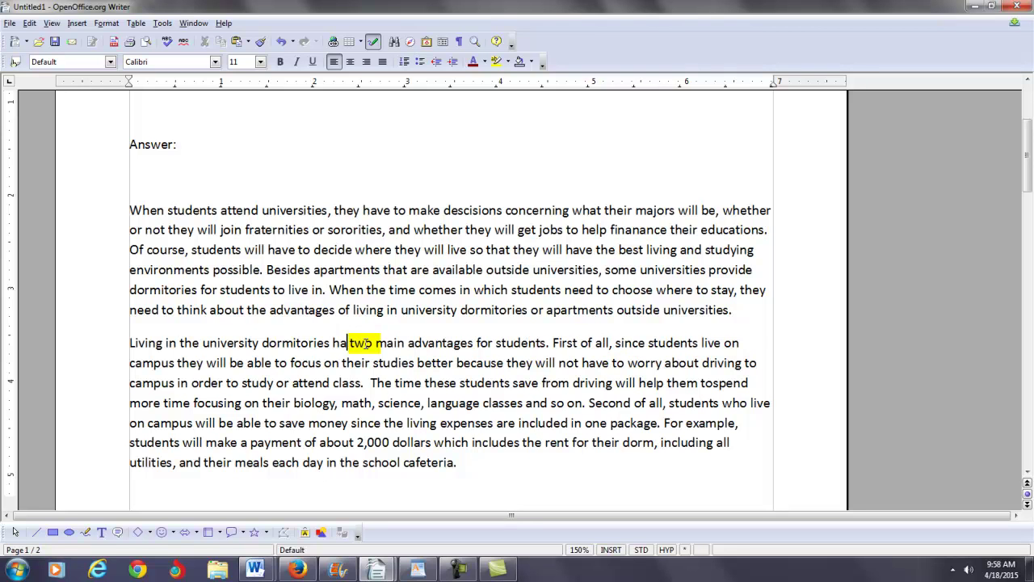
pyautogui.write('s')
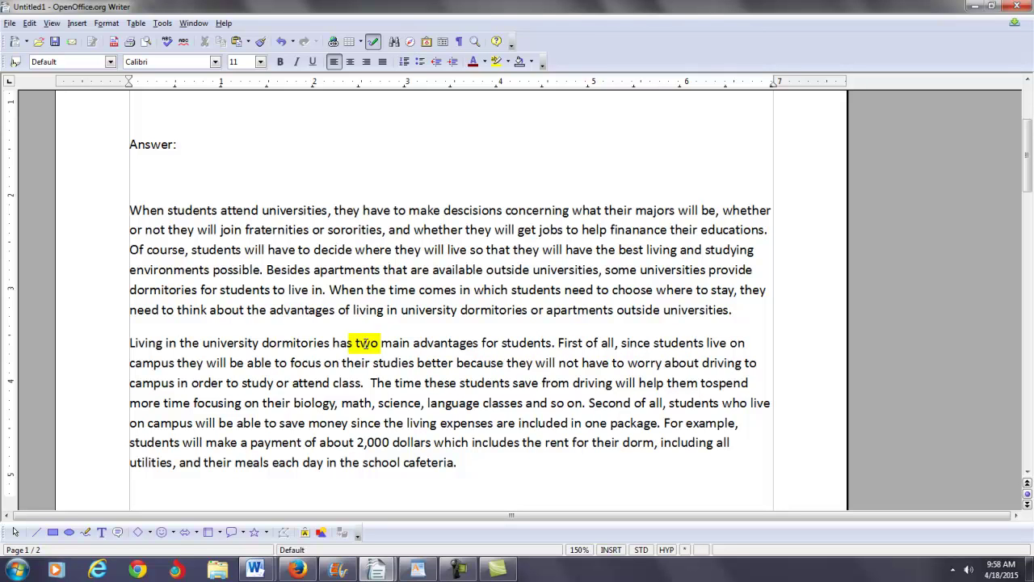
# Delete "for students" from the second paragraph's first sentence so it ends with "two main advantages.".
pyautogui.press('Right')
pyautogui.press('Right')
pyautogui.press('Right')
pyautogui.press('Right')
pyautogui.press('Right')
pyautogui.press('Right')
pyautogui.press('Right')
pyautogui.press('Right')
pyautogui.press('Right')
pyautogui.press('Right')
pyautogui.press('Right')
pyautogui.press('Right')
pyautogui.press('Right')
pyautogui.press('Right')
pyautogui.press('Right')
pyautogui.press('Right')
pyautogui.press('Right')
pyautogui.press('Right')
pyautogui.press('Right')
pyautogui.press('Right')
pyautogui.press('BackSpace')
pyautogui.press('BackSpace')
pyautogui.press('BackSpace')
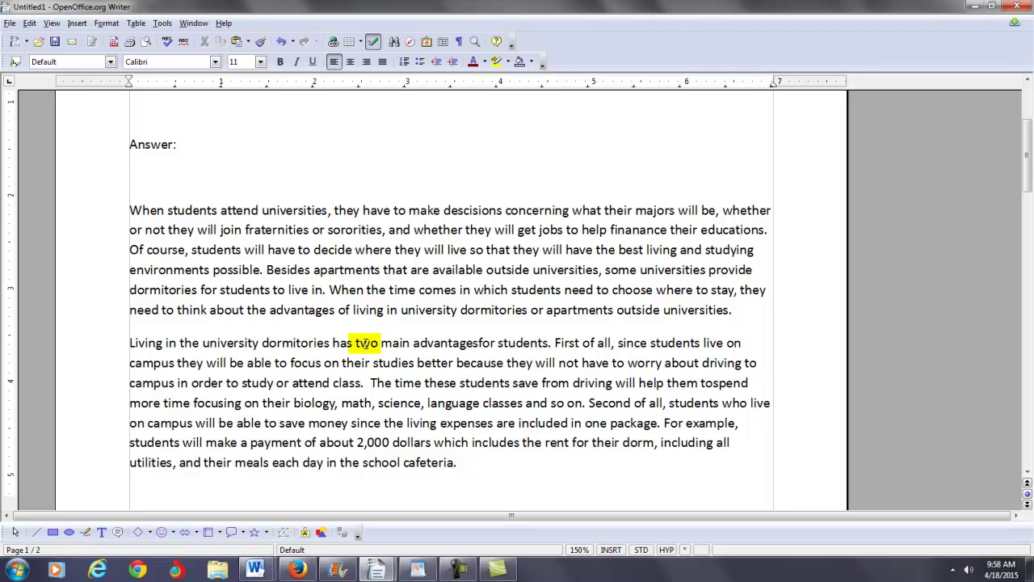
pyautogui.press('Delete')
pyautogui.press('Delete')
pyautogui.press('Delete')
pyautogui.press('Delete')
pyautogui.press('Delete')
pyautogui.press('Delete')
pyautogui.press('Delete')
pyautogui.press('Delete')
pyautogui.press('Delete')
pyautogui.press('Delete')
pyautogui.press('Delete')
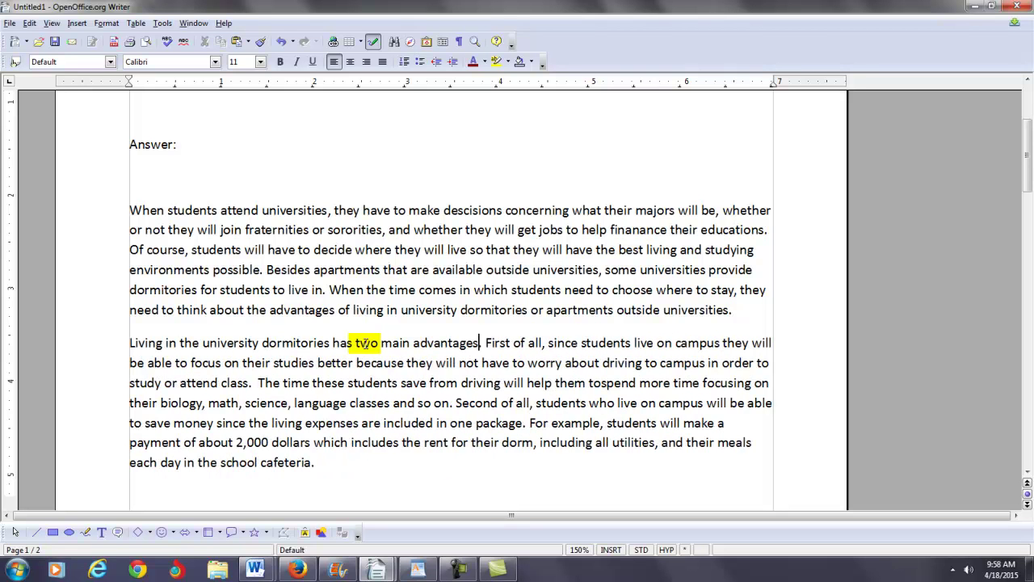
# Insert a comma after "since students live on campus" in the "First of all" sentence.
pyautogui.press('Right')
pyautogui.press('Right')
pyautogui.press('Right')
pyautogui.press('Right')
pyautogui.press('Right')
pyautogui.press('Right')
pyautogui.press('Right')
pyautogui.press('Right')
pyautogui.press('Right')
pyautogui.press('Right')
pyautogui.press('Right')
pyautogui.press('Right')
pyautogui.press('Right')
pyautogui.press('Right')
pyautogui.press('Right')
pyautogui.press('Right')
pyautogui.press('Right')
pyautogui.press('Right')
pyautogui.press('Right')
pyautogui.press('Right')
pyautogui.write(',')
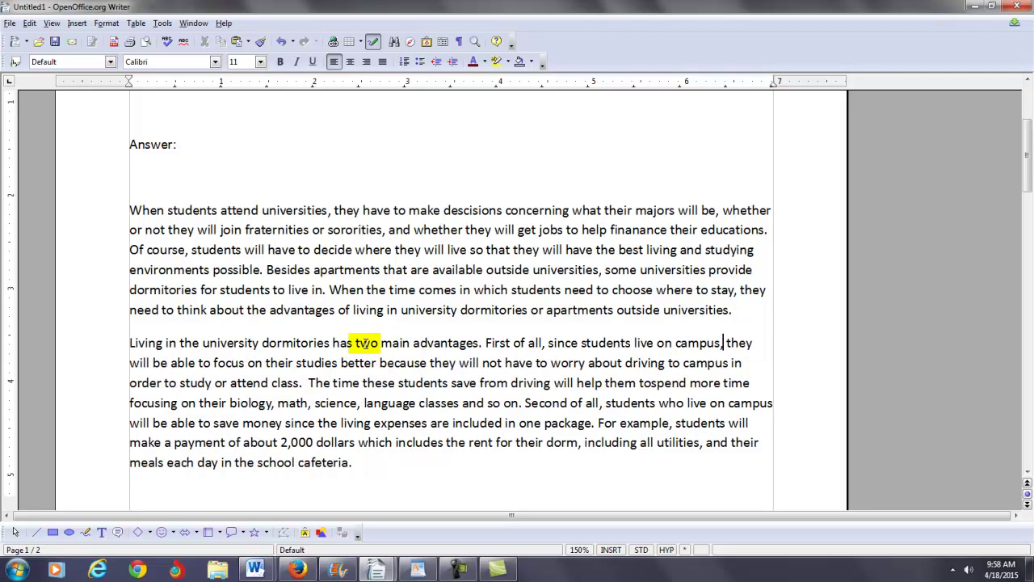
# Correct "tospend" to "to spend" in the sentence about the time students save from driving.
pyautogui.press('Right')
pyautogui.press('Right')
pyautogui.press('Right')
pyautogui.press('Right')
pyautogui.press('Right')
pyautogui.press('Right')
pyautogui.press('Right')
pyautogui.press('Right')
pyautogui.press('Right')
pyautogui.press('Right')
pyautogui.press('Right')
pyautogui.press('Right')
pyautogui.press('Right')
pyautogui.press('Right')
pyautogui.press('Right')
pyautogui.press('Right')
pyautogui.press('Right')
pyautogui.press('Right')
pyautogui.press('Right')
pyautogui.press('Right')
pyautogui.press('Down')
pyautogui.press('Right')
pyautogui.press('Right')
pyautogui.press('Right')
pyautogui.press('Right')
pyautogui.press('Right')
pyautogui.press('Right')
pyautogui.press('Right')
pyautogui.press('Right')
pyautogui.press('Right')
pyautogui.press('Right')
pyautogui.press('Right')
pyautogui.press('Right')
pyautogui.press('Right')
pyautogui.press('Right')
pyautogui.press('Right')
pyautogui.press('Right')
pyautogui.press('Right')
pyautogui.press('Right')
pyautogui.press('Right')
pyautogui.press('Right')
pyautogui.press('Right')
pyautogui.press('Right')
pyautogui.press('Right')
pyautogui.press('Right')
pyautogui.press('Right')
pyautogui.press('Right')
pyautogui.press('Right')
pyautogui.press('Right')
pyautogui.press('Right')
pyautogui.press('Right')
pyautogui.press('Right')
pyautogui.press('Right')
pyautogui.press('Right')
pyautogui.press('Right')
pyautogui.press('Right')
pyautogui.press('Right')
pyautogui.press('Right')
pyautogui.press('Right')
pyautogui.press('Right')
pyautogui.press('Right')
pyautogui.press('Left')
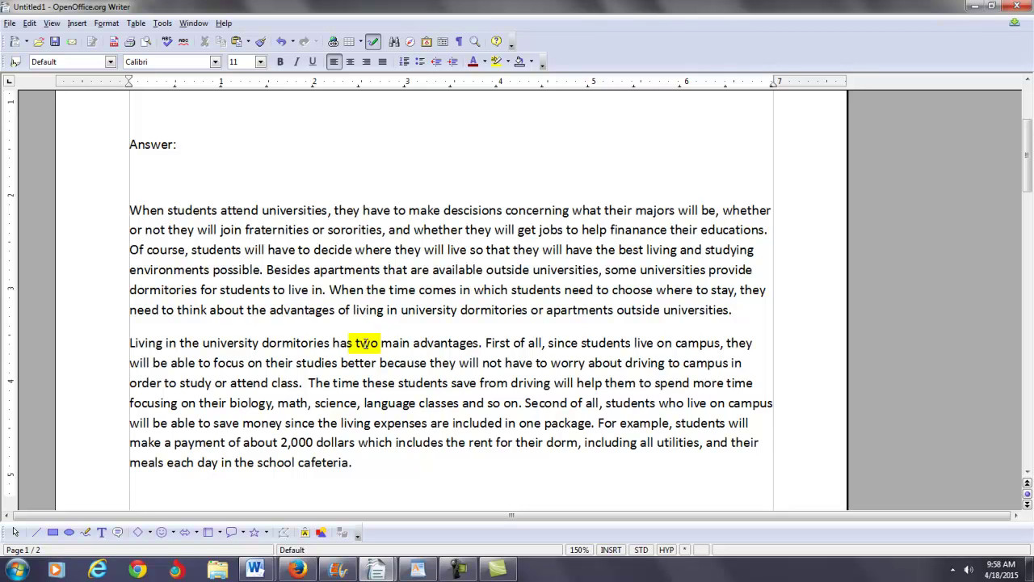
# Change "the living expenses" to "their living expenses" in the "Second of all" sentence of the dormitory paragraph.
pyautogui.press('Right')
pyautogui.press('Right')
pyautogui.press('Right')
pyautogui.press('Right')
pyautogui.press('Right')
pyautogui.press('Right')
pyautogui.press('Right')
pyautogui.press('Right')
pyautogui.press('Right')
pyautogui.press('Right')
pyautogui.press('Right')
pyautogui.press('Right')
pyautogui.press('Right')
pyautogui.press('Right')
pyautogui.press('Right')
pyautogui.press('Right')
pyautogui.press('Right')
pyautogui.press('Right')
pyautogui.press('Right')
pyautogui.press('Right')
pyautogui.press('Right')
pyautogui.press('Right')
pyautogui.press('Right')
pyautogui.press('Right')
pyautogui.press('Right')
pyautogui.press('Right')
pyautogui.press('Right')
pyautogui.press('Right')
pyautogui.press('Right')
pyautogui.press('Right')
pyautogui.press('Right')
pyautogui.press('Right')
pyautogui.press('Right')
pyautogui.press('Right')
pyautogui.press('Right')
pyautogui.press('Right')
pyautogui.press('Right')
pyautogui.press('Right')
pyautogui.press('Right')
pyautogui.press('Right')
pyautogui.press('Up')
pyautogui.press('Up')
pyautogui.press('Down')
pyautogui.press('Right')
pyautogui.press('Right')
pyautogui.press('Right')
pyautogui.press('Right')
pyautogui.press('Right')
pyautogui.press('Right')
pyautogui.press('Right')
pyautogui.press('Right')
pyautogui.press('Right')
pyautogui.press('Right')
pyautogui.press('Right')
pyautogui.press('Right')
pyautogui.press('Right')
pyautogui.press('Right')
pyautogui.press('Right')
pyautogui.press('Right')
pyautogui.press('Right')
pyautogui.press('Right')
pyautogui.press('Right')
pyautogui.press('Right')
pyautogui.press('Down')
pyautogui.press('Left')
pyautogui.press('Left')
pyautogui.press('Left')
pyautogui.press('Left')
pyautogui.press('Left')
pyautogui.press('Left')
pyautogui.press('Left')
pyautogui.press('Left')
pyautogui.press('Left')
pyautogui.press('Left')
pyautogui.press('Left')
pyautogui.press('Left')
pyautogui.press('Left')
pyautogui.press('Left')
pyautogui.press('Left')
pyautogui.press('Left')
pyautogui.press('Left')
pyautogui.press('Left')
pyautogui.press('Left')
pyautogui.press('Left')
pyautogui.press('Left')
pyautogui.write('ir')
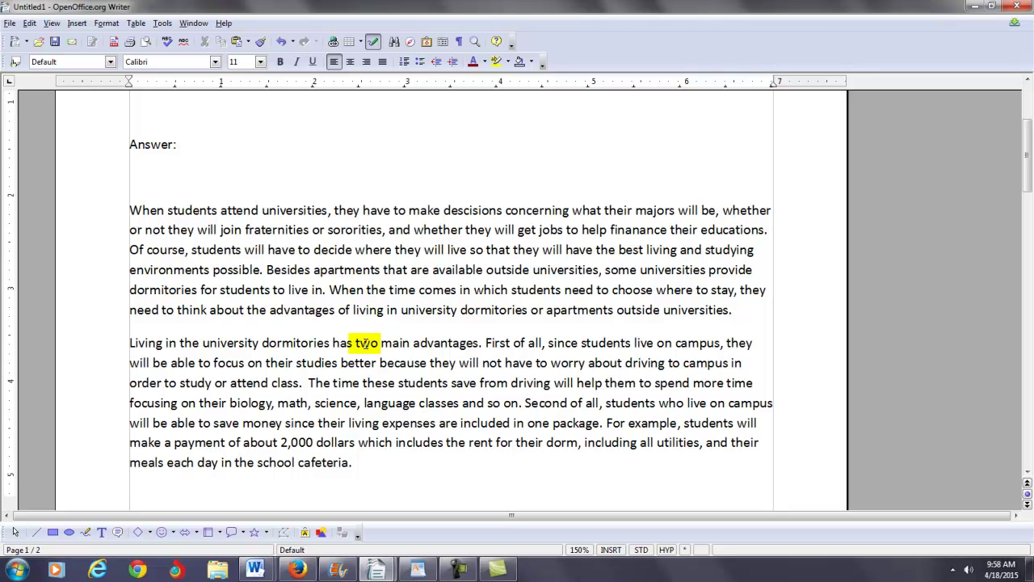
# Make "dorm" plural in the "For example" sentence so it reads "the rent for their dorms".
pyautogui.press('Down')
pyautogui.hotkey('ctrl', 'Right')
pyautogui.hotkey('ctrl', 'Right')
pyautogui.hotkey('ctrl', 'Right')
pyautogui.hotkey('ctrl', 'Right')
pyautogui.hotkey('ctrl', 'Right')
pyautogui.hotkey('ctrl', 'Right')
pyautogui.hotkey('ctrl', 'Right')
pyautogui.hotkey('ctrl', 'Right')
pyautogui.write('s')
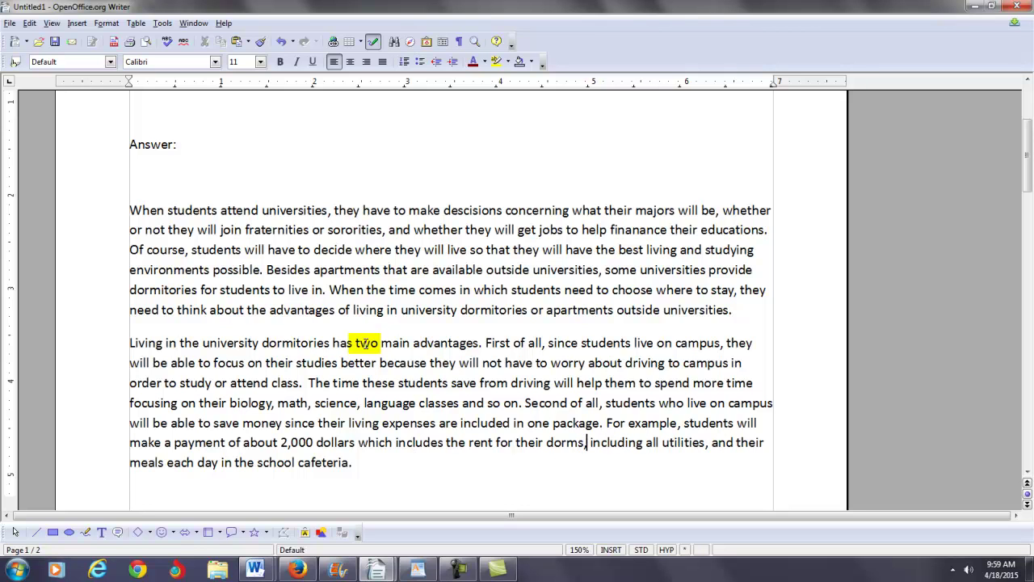
# End the dormitory paragraph with "In fact, in many cases, students can choose a meal package which best fits their budget.".
pyautogui.hotkey('ctrl', 'Right')
pyautogui.hotkey('ctrl', 'Right')
pyautogui.hotkey('ctrl', 'Right')
pyautogui.hotkey('ctrl', 'Right')
pyautogui.hotkey('ctrl', 'Right')
pyautogui.hotkey('ctrl', 'Right')
pyautogui.hotkey('ctrl', 'Right')
pyautogui.hotkey('ctrl', 'Right')
pyautogui.hotkey('ctrl', 'Right')
pyautogui.hotkey('ctrl', 'Right')
pyautogui.hotkey('ctrl', 'Right')
pyautogui.hotkey('ctrl', 'Right')
pyautogui.hotkey('ctrl', 'Right')
pyautogui.hotkey('ctrl', 'Right')
pyautogui.write('In fact, in many cses')
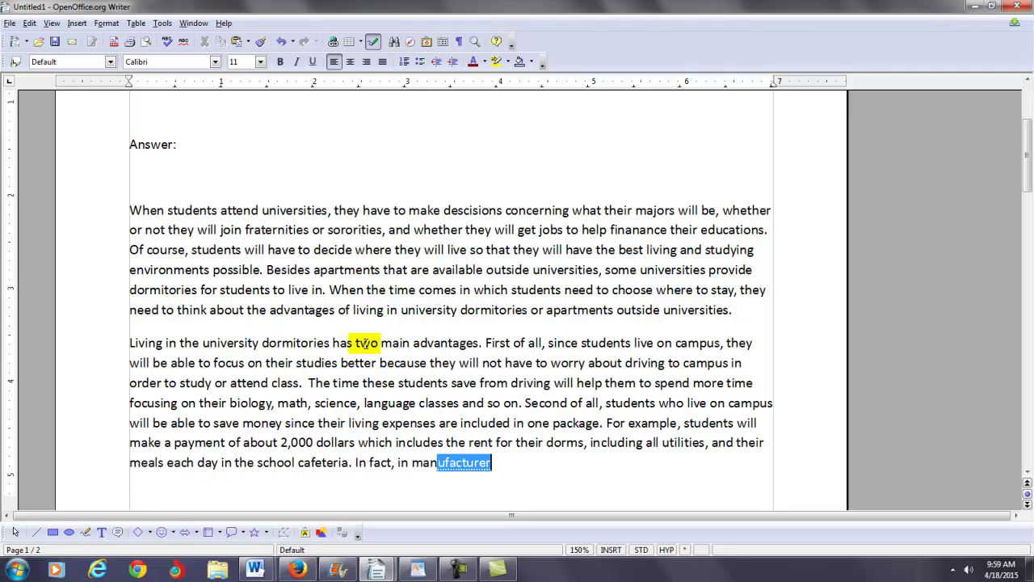
pyautogui.press('BackSpace')
pyautogui.press('BackSpace')
pyautogui.press('BackSpace')
pyautogui.write('ases, studen')
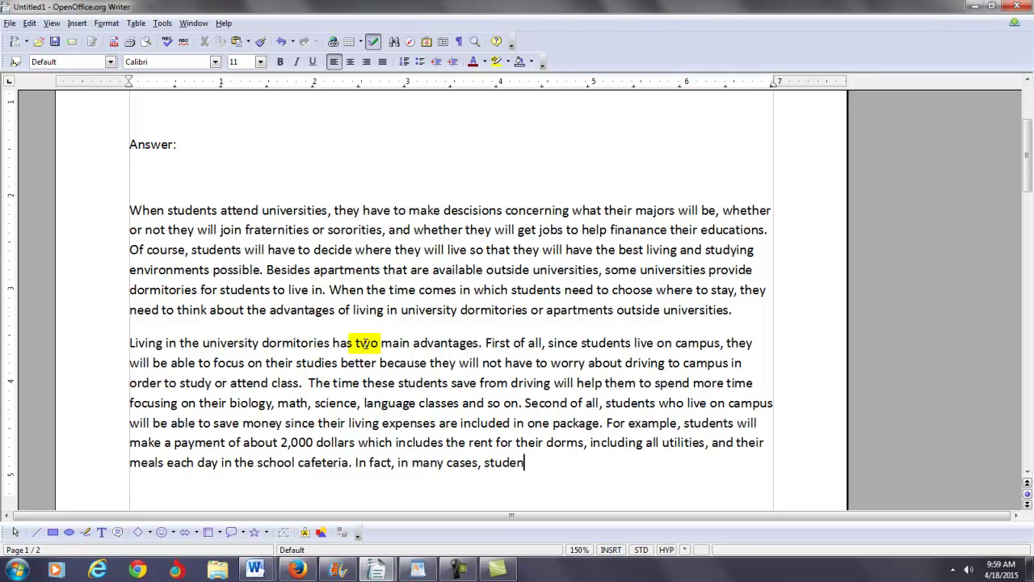
pyautogui.write('ts can choose a meal')
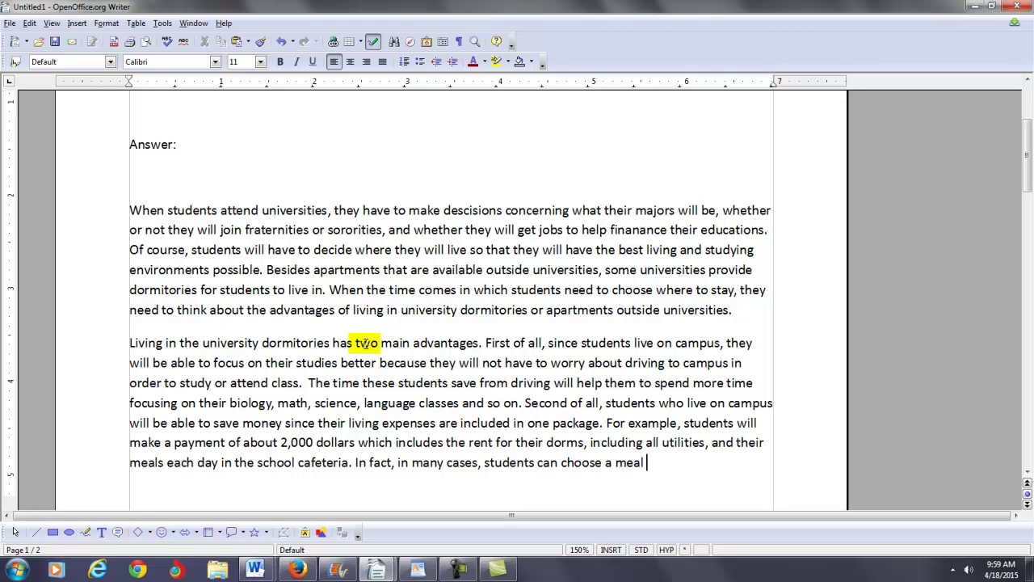
pyautogui.write(' package which best ')
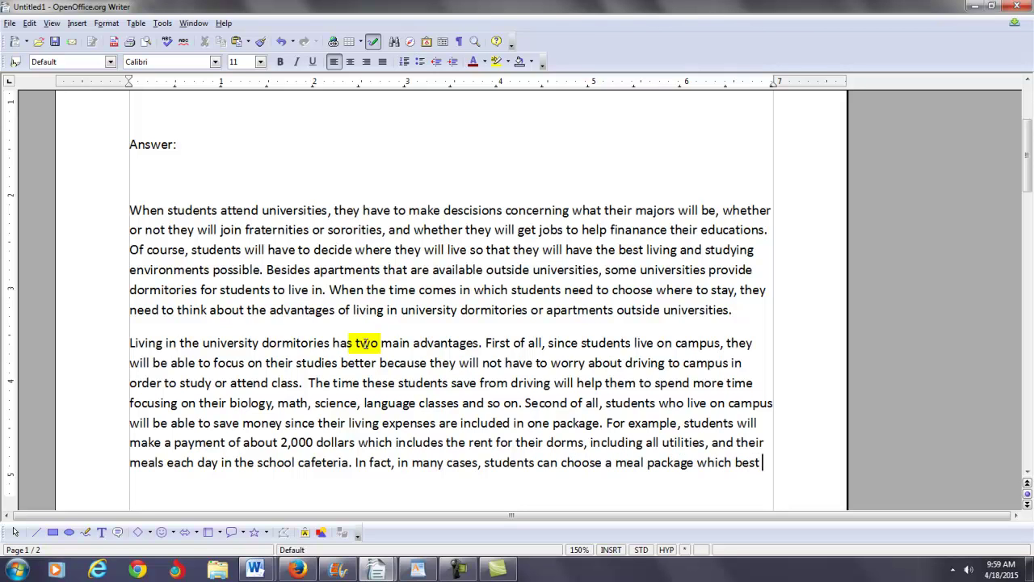
pyautogui.write('fits the')
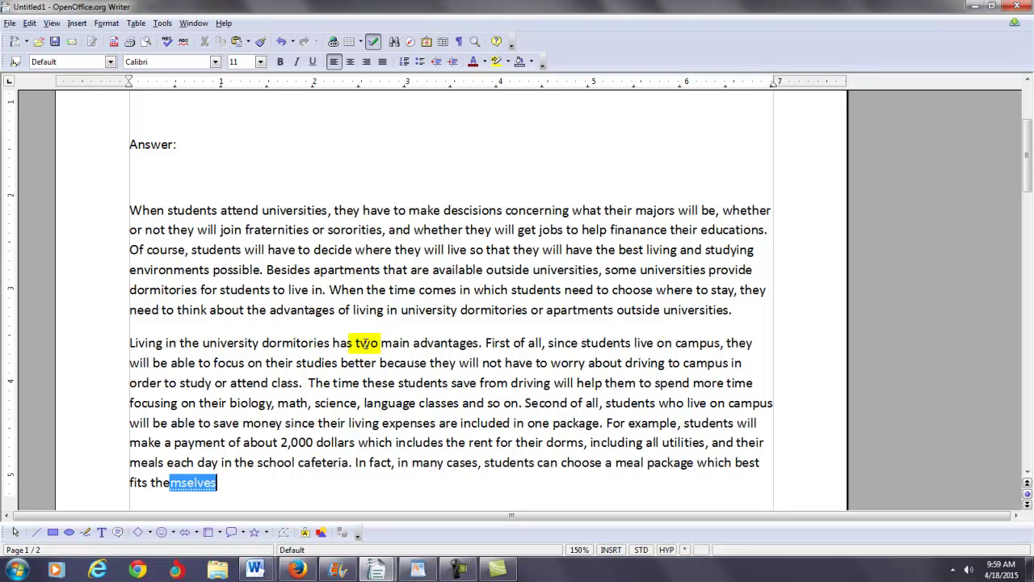
pyautogui.write('ir bu')
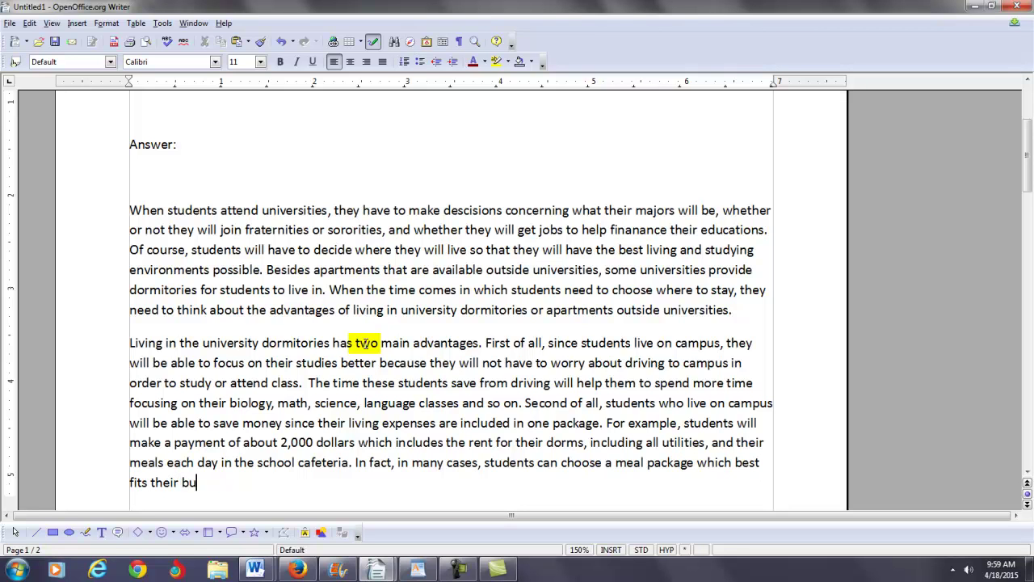
pyautogui.write('dget.')
# Delete the leftover fragment from "that are located inside the" to "three main advantages of" below the dormitory paragraph.
pyautogui.press('Down')
pyautogui.press('Down')
pyautogui.press('Down')
pyautogui.press('Up')
pyautogui.press('Up')
pyautogui.press('Up')
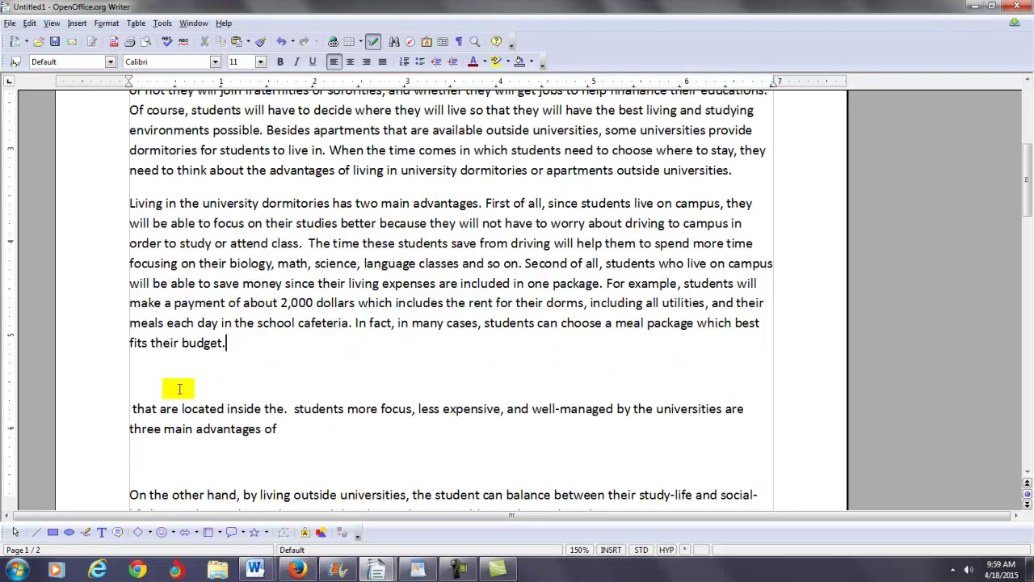
pyautogui.click(131, 408)
pyautogui.moveTo(131, 408); pyautogui.dragTo(290, 428)
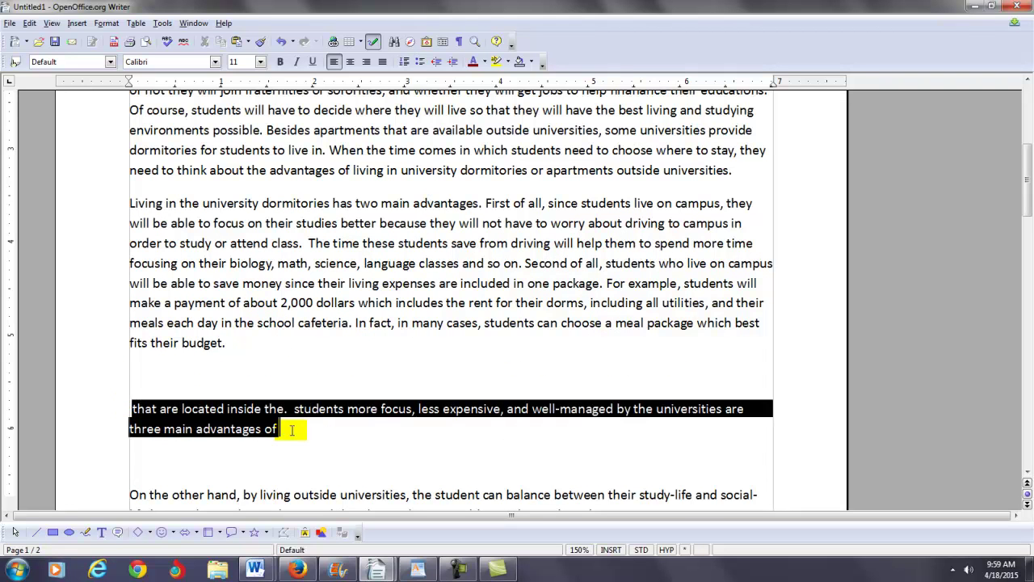
pyautogui.press('BackSpace')
# Check the word count of the introduction and the dormitory paragraph together.
pyautogui.press('Up')
pyautogui.press('Up')
pyautogui.press('Up')
pyautogui.press('Up')
pyautogui.press('Up')
pyautogui.press('Up')
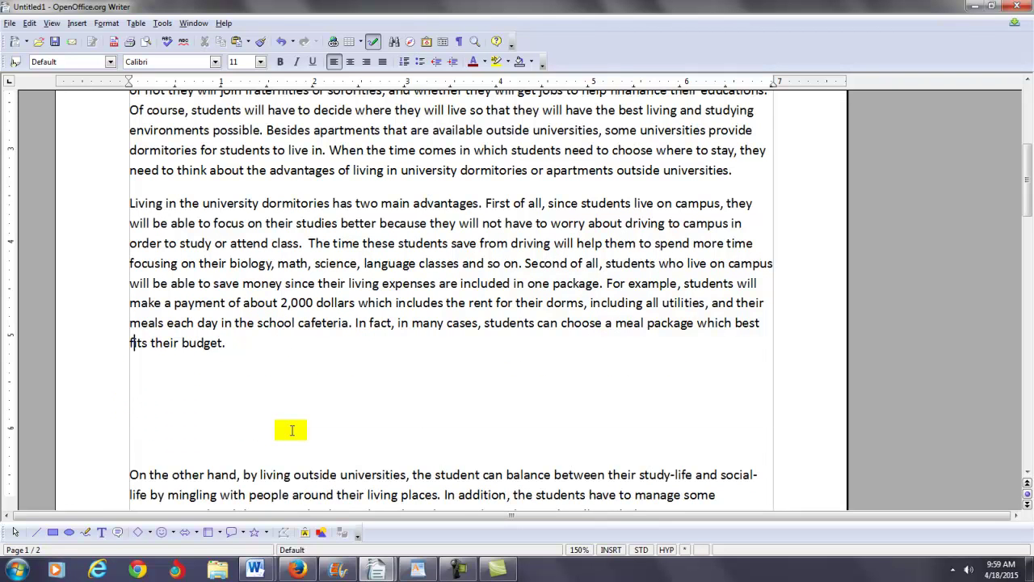
pyautogui.press('Up')
pyautogui.press('Up')
pyautogui.press('Up')
pyautogui.press('Up')
pyautogui.press('Up')
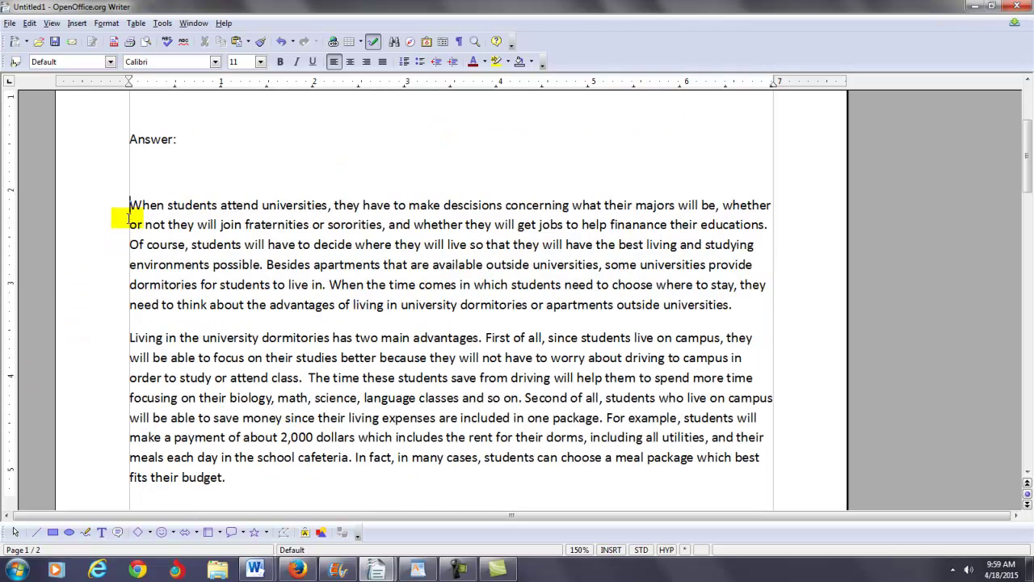
pyautogui.moveTo(129, 204); pyautogui.dragTo(310, 473)
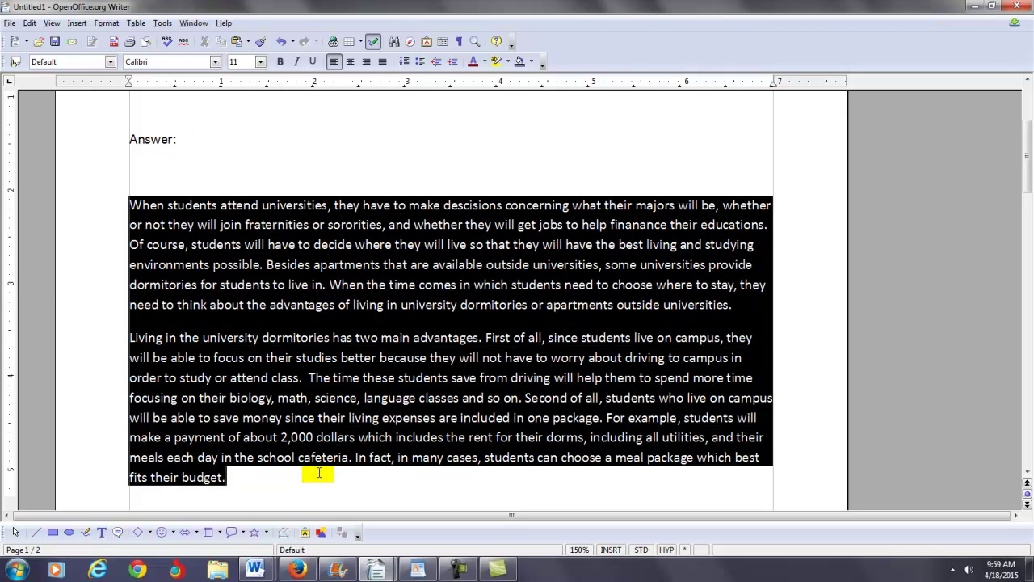
pyautogui.click(161, 24)
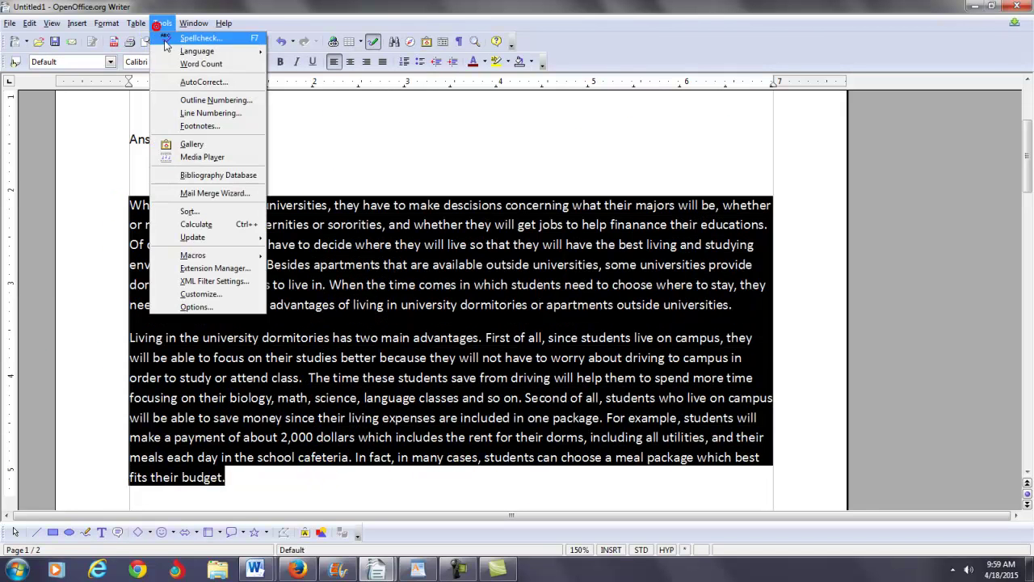
pyautogui.click(168, 62)
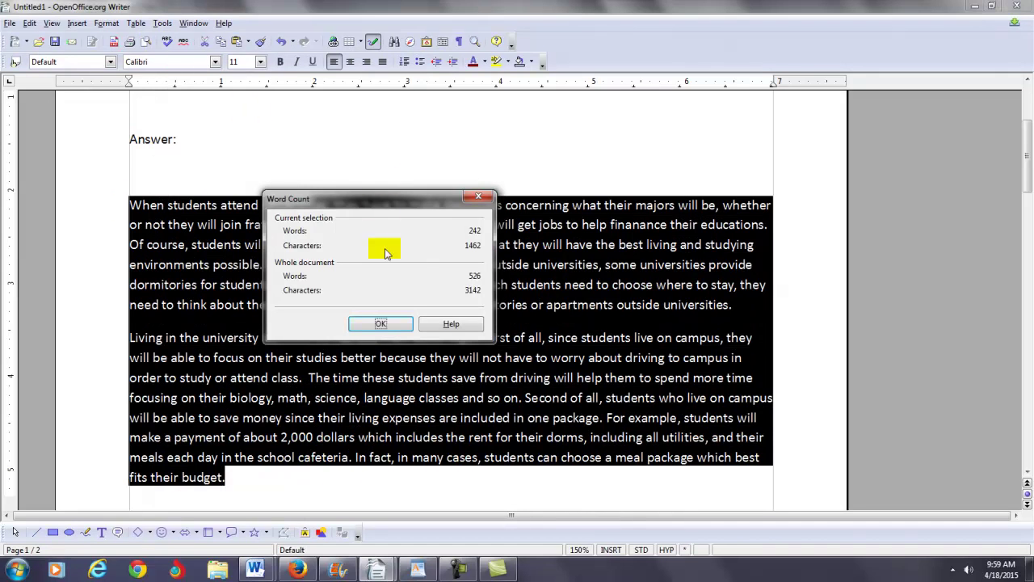
pyautogui.click(396, 321)
pyautogui.click(346, 483)
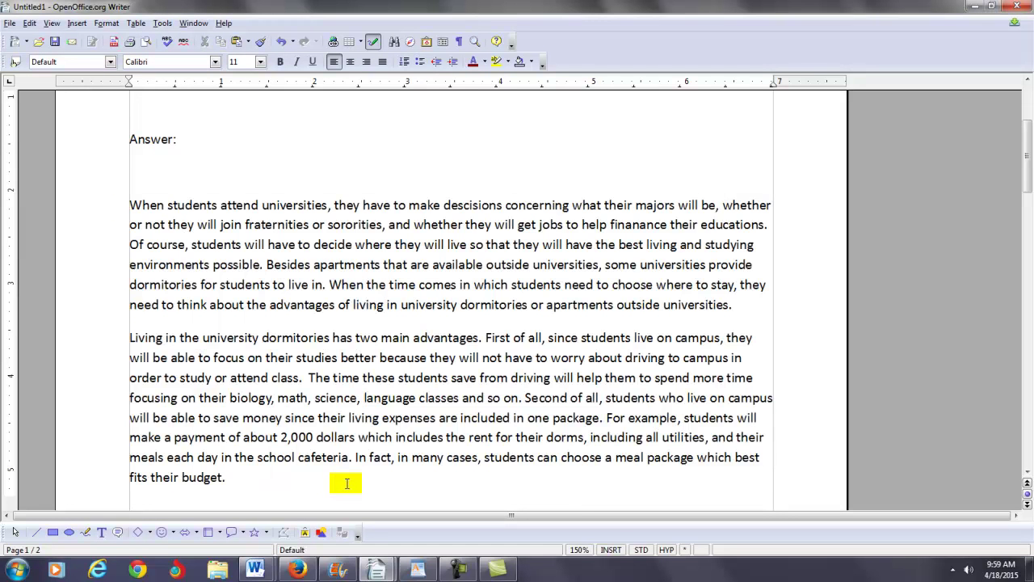
# Remove two surplus blank lines between the dormitory paragraph and the "On the other hand" paragraph.
pyautogui.press('Return')
pyautogui.press('Return')
pyautogui.press('Return')
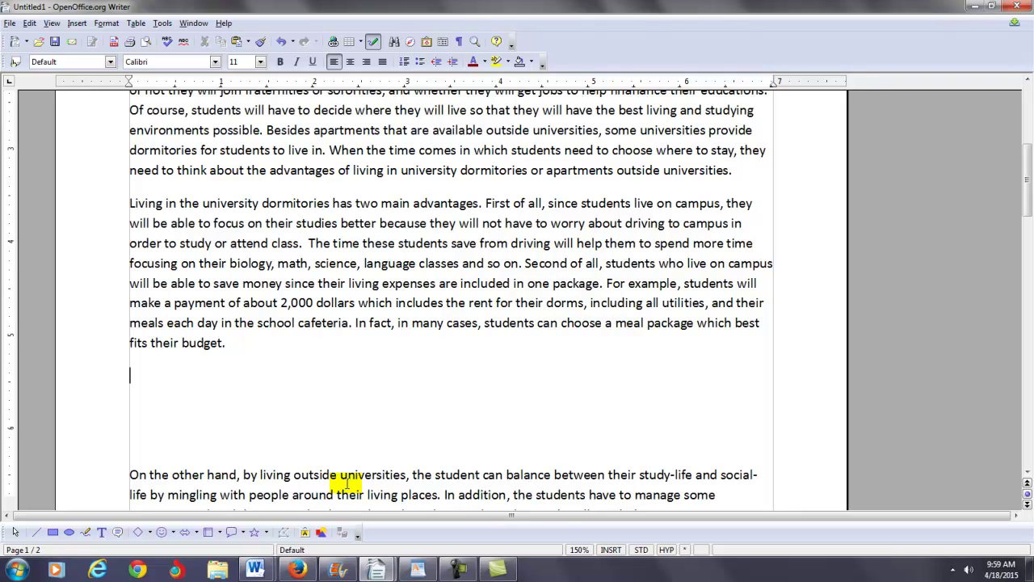
pyautogui.press('Delete')
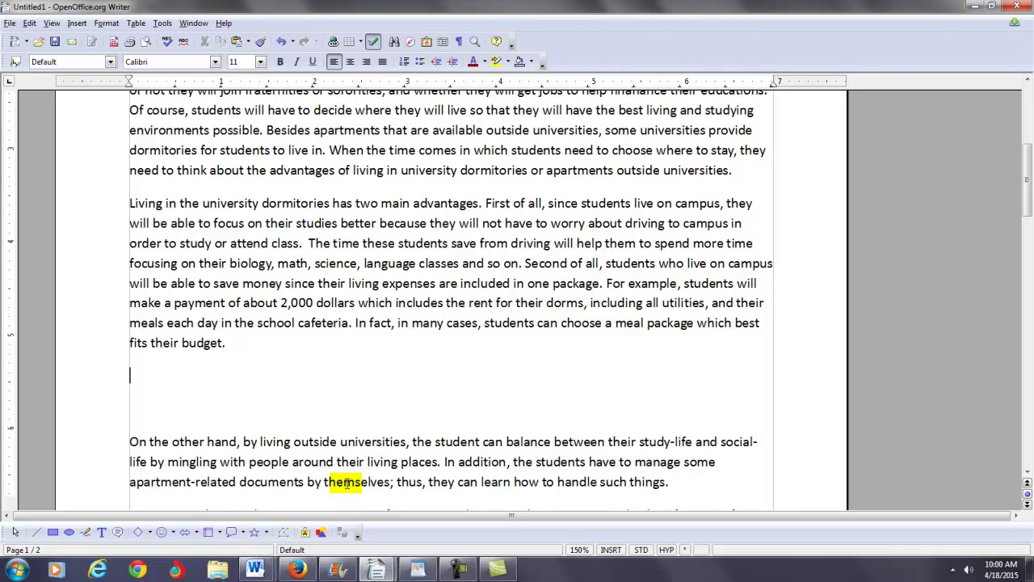
pyautogui.press('Delete')
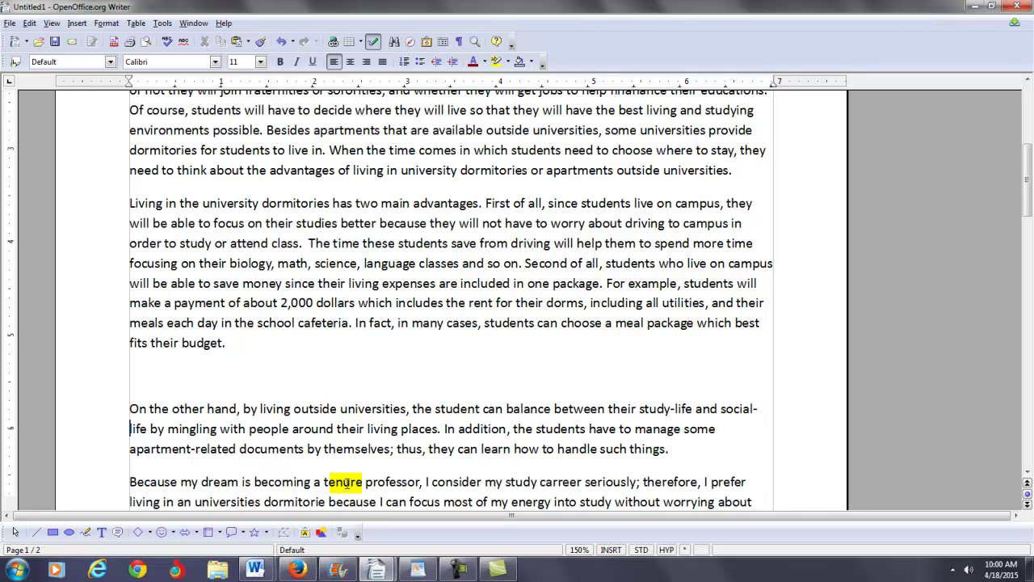
# Delete "On the other hand, by" and the blank line above it so the paragraph opens with a capitalized "Living outside universities".
pyautogui.press('Delete')
pyautogui.press('Delete')
pyautogui.press('Delete')
pyautogui.press('Delete')
pyautogui.press('Delete')
pyautogui.press('Delete')
pyautogui.press('Delete')
pyautogui.press('Delete')
pyautogui.press('Delete')
pyautogui.press('Delete')
pyautogui.press('Delete')
pyautogui.press('Delete')
pyautogui.press('Delete')
pyautogui.press('Delete')
pyautogui.press('Delete')
pyautogui.press('Delete')
pyautogui.press('Delete')
pyautogui.press('Delete')
pyautogui.press('Delete')
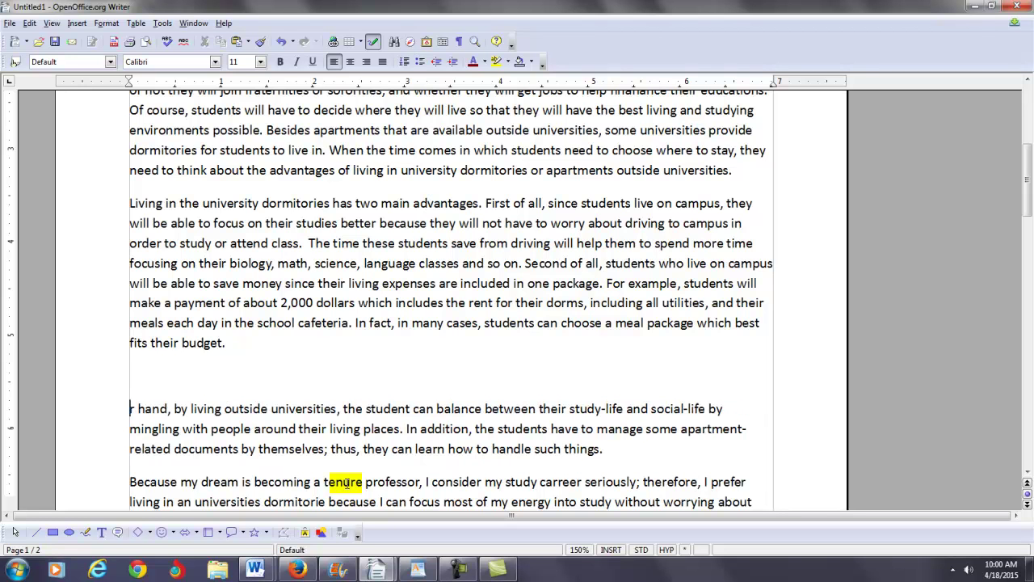
pyautogui.press('Delete')
pyautogui.press('Delete')
pyautogui.press('Delete')
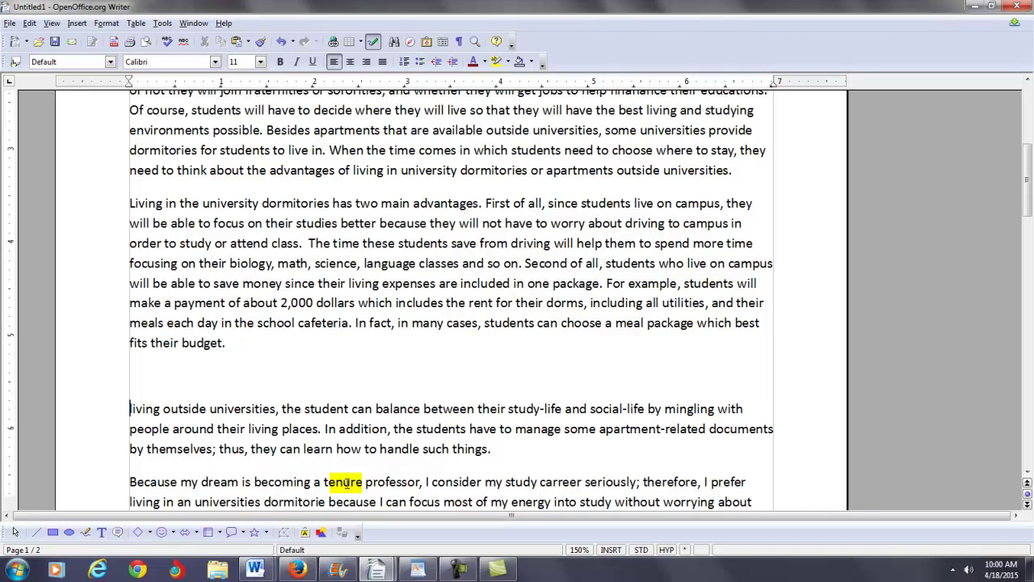
pyautogui.press('Delete')
pyautogui.press('Delete')
pyautogui.write('L')
# Reword the text after "Living outside universities" from ", the student can balance" to "helps students to balance".
pyautogui.press('Right')
pyautogui.press('Right')
pyautogui.press('Right')
pyautogui.press('Right')
pyautogui.press('Right')
pyautogui.press('Right')
pyautogui.press('Right')
pyautogui.press('Right')
pyautogui.press('Right')
pyautogui.press('Right')
pyautogui.press('Right')
pyautogui.press('Right')
pyautogui.press('Right')
pyautogui.press('Right')
pyautogui.press('Right')
pyautogui.press('Right')
pyautogui.press('Right')
pyautogui.press('Right')
pyautogui.press('Right')
pyautogui.write('helps')
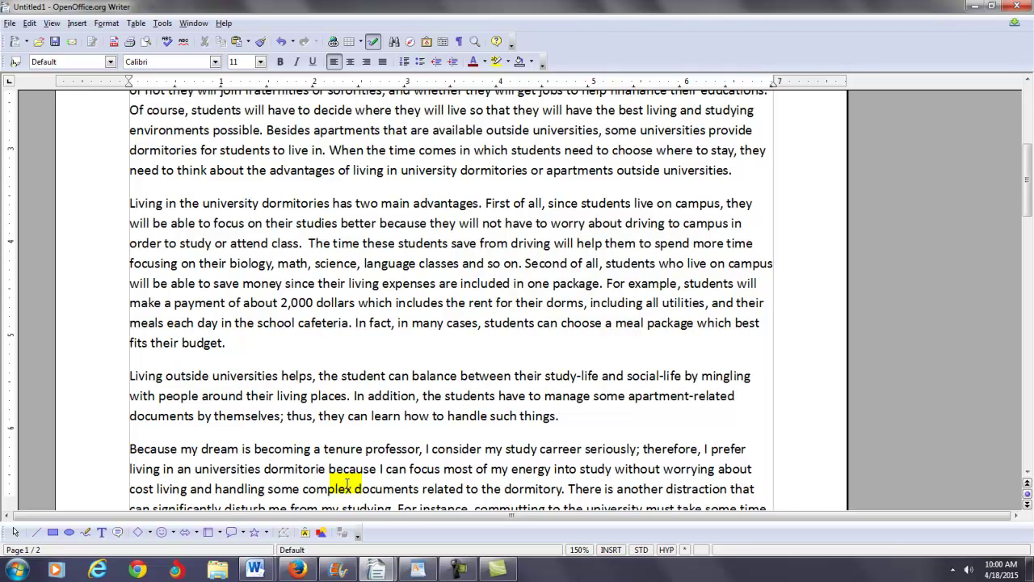
pyautogui.press('Delete')
pyautogui.press('Delete')
pyautogui.press('Delete')
pyautogui.press('Delete')
pyautogui.press('Delete')
pyautogui.hotkey('ctrl', 'Right')
pyautogui.hotkey('ctrl', 'Right')
pyautogui.write('s')
pyautogui.hotkey('ctrl', 'Right')
pyautogui.press('Delete')
pyautogui.press('Delete')
pyautogui.press('Delete')
pyautogui.press('Delete')
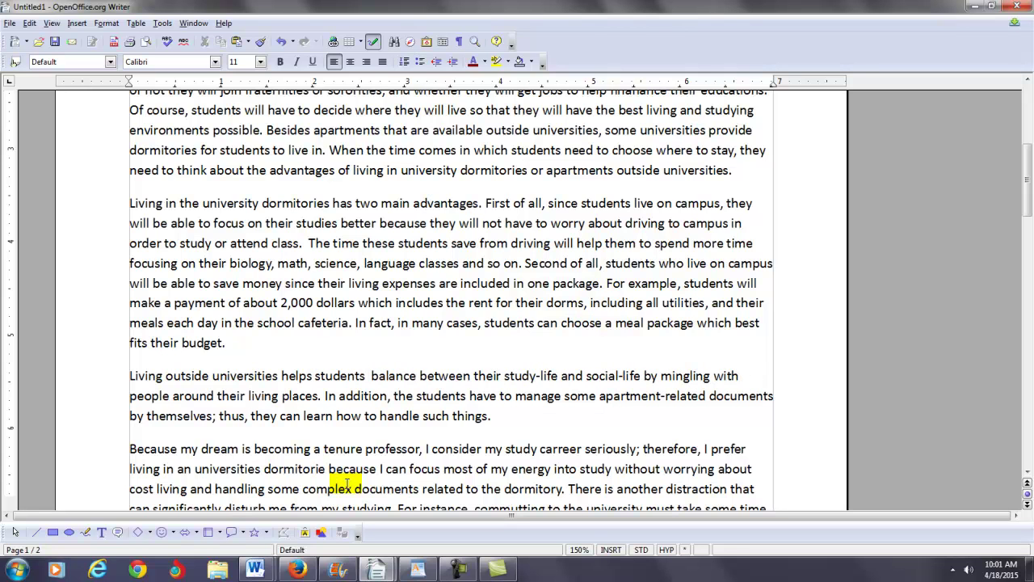
pyautogui.write('to')
pyautogui.press('Right')
pyautogui.press('Right')
pyautogui.press('Right')
pyautogui.press('Right')
pyautogui.press('Right')
pyautogui.press('Right')
pyautogui.press('Right')
pyautogui.press('Right')
pyautogui.press('Right')
pyautogui.press('Right')
pyautogui.press('Right')
pyautogui.press('Right')
pyautogui.press('Right')
pyautogui.press('Right')
pyautogui.press('Right')
pyautogui.press('Right')
pyautogui.press('Right')
pyautogui.press('Right')
pyautogui.press('Right')
pyautogui.press('Right')
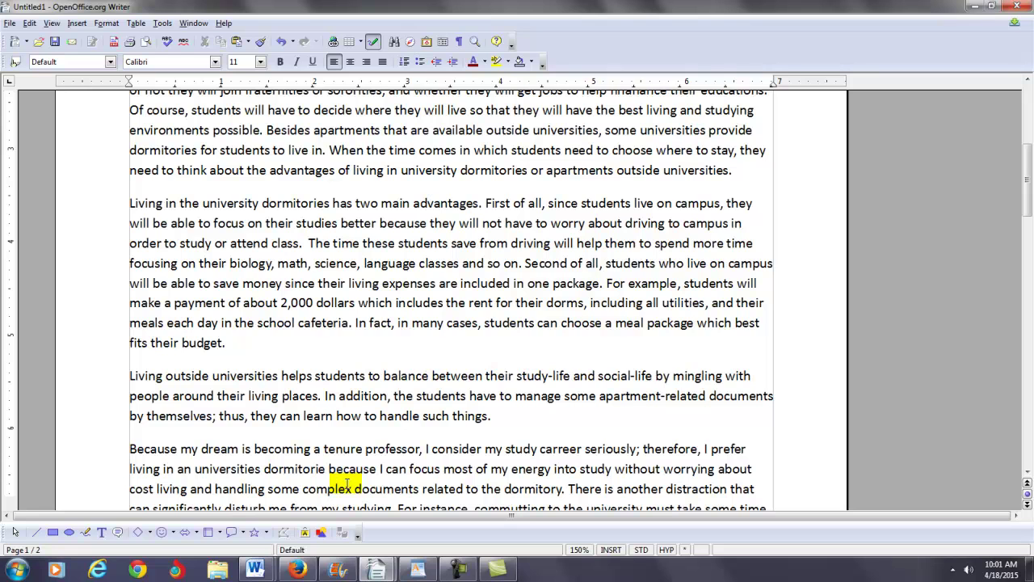
pyautogui.press('Left')
pyautogui.press('Left')
pyautogui.press('Left')
pyautogui.press('Left')
pyautogui.press('Left')
pyautogui.press('Left')
pyautogui.press('Left')
pyautogui.press('Left')
pyautogui.press('Left')
pyautogui.press('Left')
pyautogui.press('Left')
pyautogui.press('Left')
pyautogui.press('Left')
pyautogui.press('Left')
pyautogui.press('Left')
pyautogui.press('Left')
pyautogui.press('Left')
pyautogui.press('Left')
pyautogui.press('Left')
# Replace "have to manage" with "learn to manage" after "In addition, the students" in the paragraph about living outside universities.
pyautogui.press('Right')
pyautogui.press('Right')
pyautogui.press('Right')
pyautogui.press('Right')
pyautogui.press('Right')
pyautogui.press('Right')
pyautogui.press('Right')
pyautogui.press('Right')
pyautogui.press('Right')
pyautogui.press('Right')
pyautogui.press('Right')
pyautogui.press('Right')
pyautogui.press('Right')
pyautogui.press('Right')
pyautogui.press('Right')
pyautogui.press('Right')
pyautogui.press('Right')
pyautogui.press('Right')
pyautogui.press('Right')
pyautogui.press('Right')
pyautogui.press('Right')
pyautogui.press('Right')
pyautogui.press('Right')
pyautogui.press('Right')
pyautogui.press('Right')
pyautogui.press('Right')
pyautogui.press('Right')
pyautogui.press('Right')
pyautogui.press('Right')
pyautogui.write('learn')
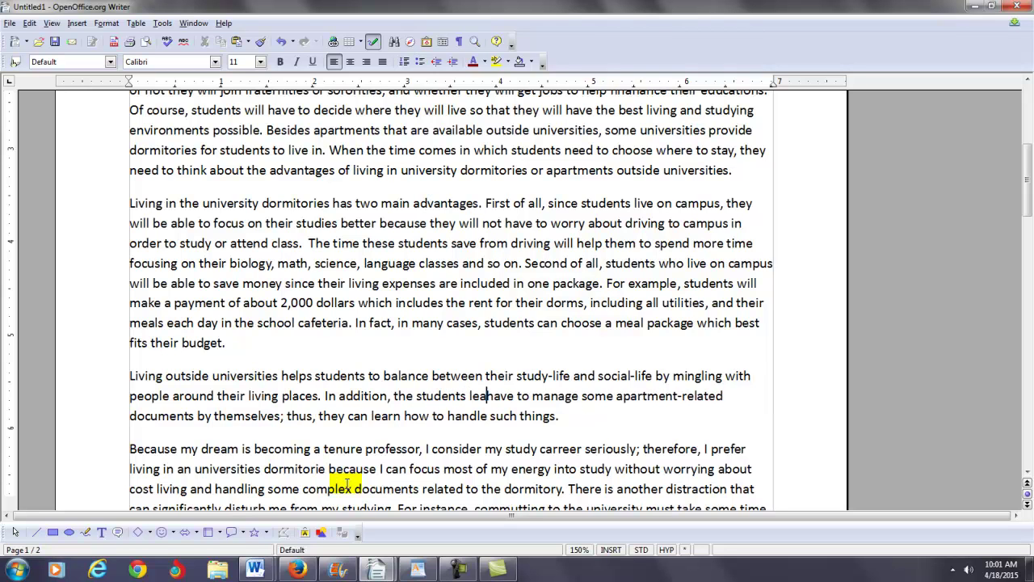
pyautogui.write(' to')
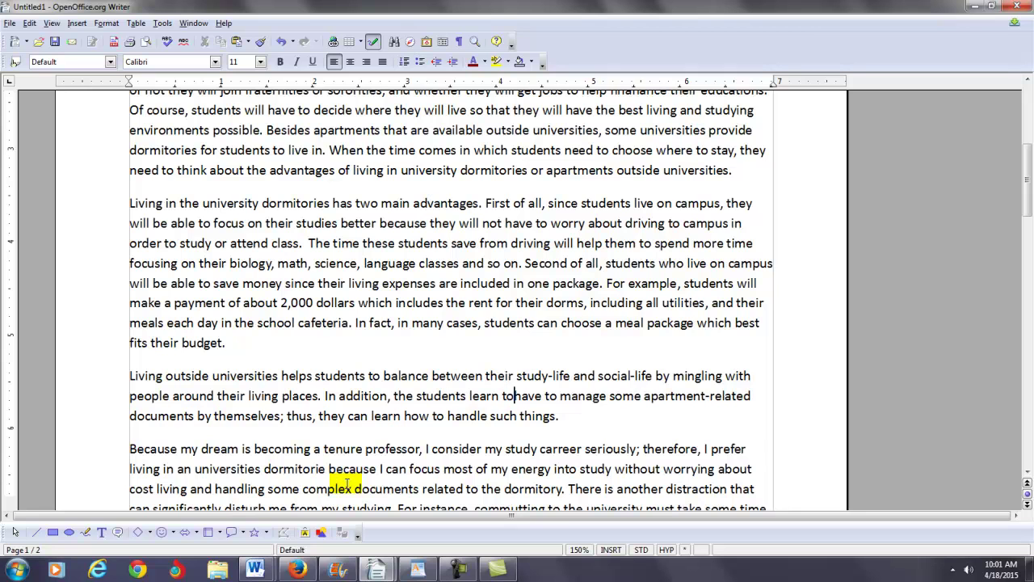
pyautogui.press('Delete')
pyautogui.press('Delete')
pyautogui.press('Delete')
pyautogui.press('Delete')
pyautogui.press('Delete')
pyautogui.press('Delete')
pyautogui.press('Delete')
pyautogui.press('Delete')
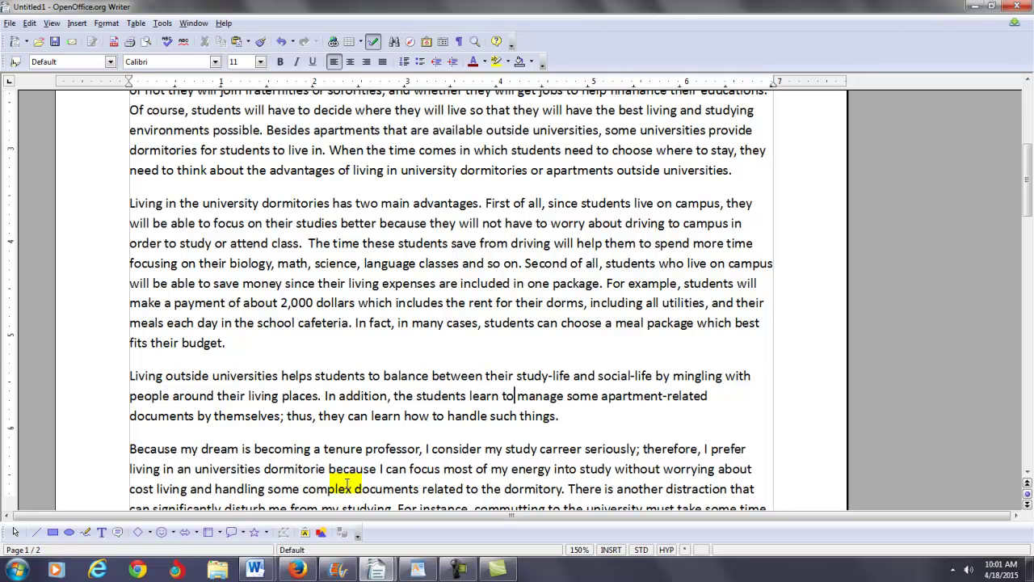
# Look over the paragraph about living outside universities and the closing paragraph about becoming a tenure professor.
pyautogui.press('Up')
pyautogui.press('Up')
pyautogui.press('Up')
pyautogui.press('Down')
pyautogui.press('Down')
pyautogui.press('Down')
pyautogui.press('Down')
pyautogui.press('Down')
pyautogui.press('Down')
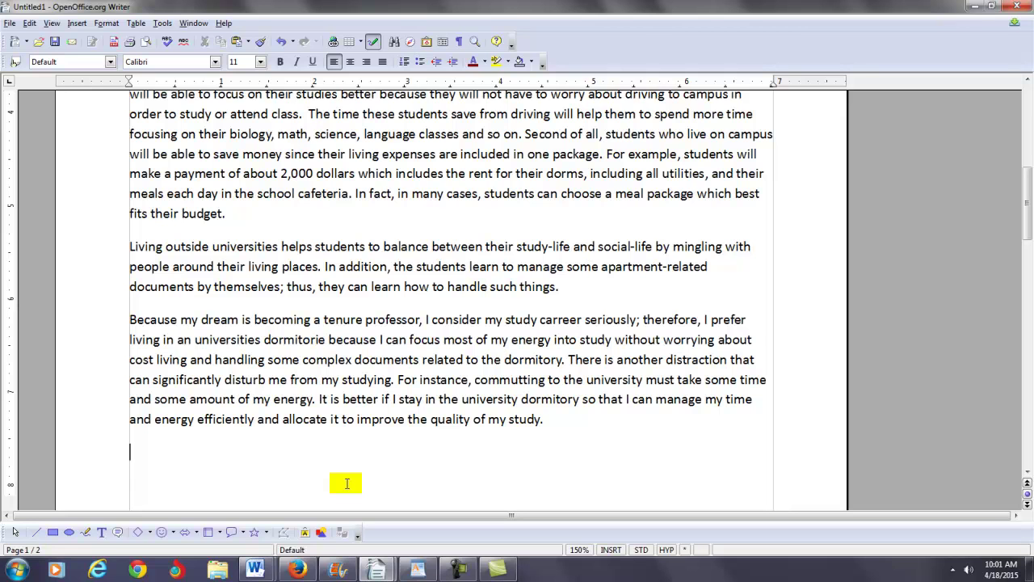
pyautogui.press('Up')
pyautogui.press('Up')
pyautogui.press('Up')
pyautogui.press('Up')
pyautogui.press('Up')
pyautogui.press('Up')
pyautogui.press('Up')
pyautogui.press('Up')
pyautogui.press('Up')
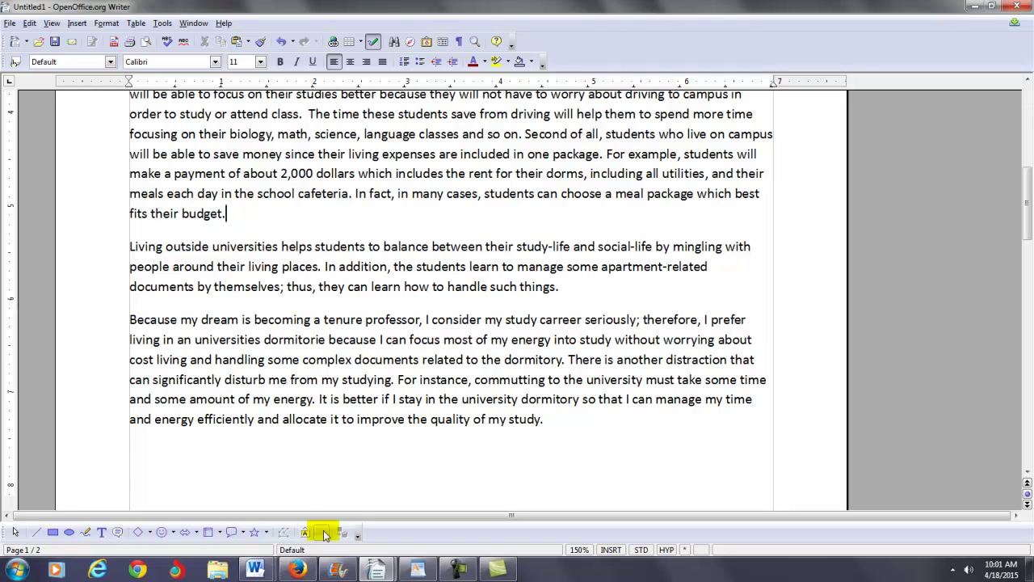
pyautogui.click(457, 569)
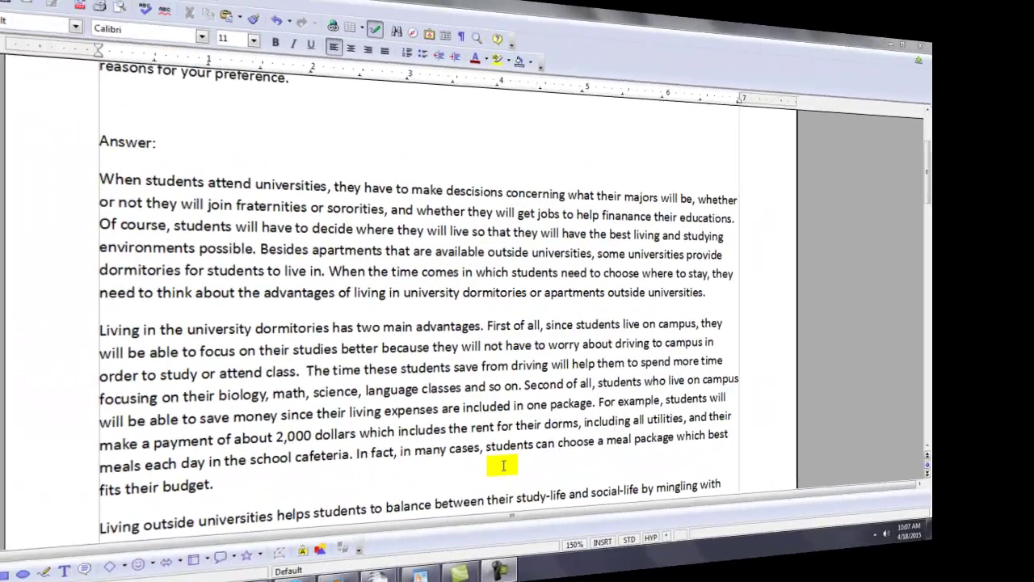
# Begin a new sentence after "people around their living places." reading "For example, if a students lives in a".
pyautogui.press('Down')
pyautogui.press('Down')
pyautogui.press('Down')
pyautogui.press('Down')
pyautogui.press('Down')
pyautogui.press('Down')
pyautogui.press('Down')
pyautogui.press('Down')
pyautogui.press('Down')
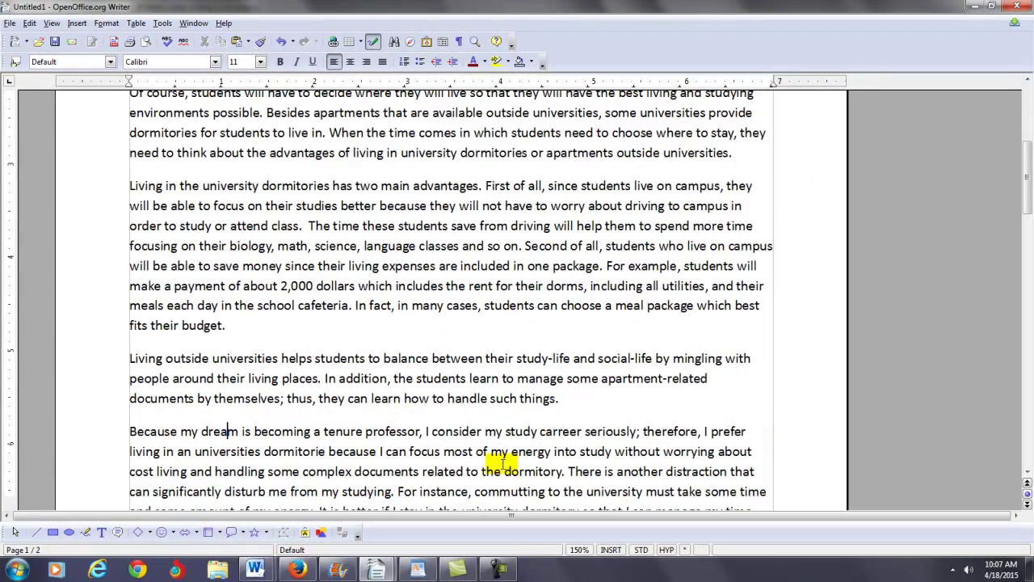
pyautogui.press('Up')
pyautogui.press('Up')
pyautogui.press('Up')
pyautogui.press('Up')
pyautogui.press('Up')
pyautogui.press('Up')
pyautogui.press('Up')
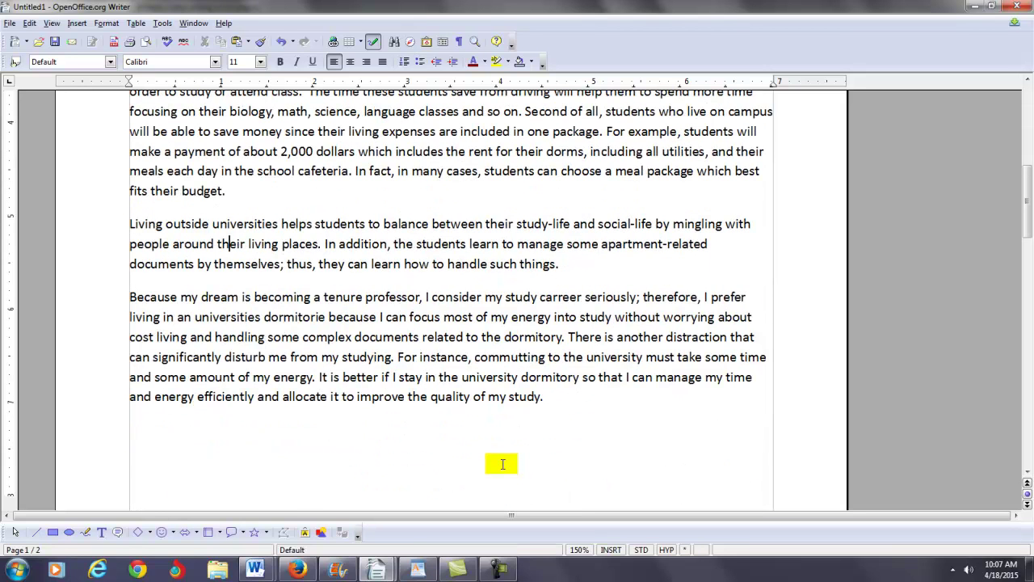
pyautogui.press('Right')
pyautogui.press('Down')
pyautogui.press('Up')
pyautogui.press('Up')
pyautogui.press('Down')
pyautogui.press('Right')
pyautogui.press('Right')
pyautogui.press('Right')
pyautogui.write('For examl')
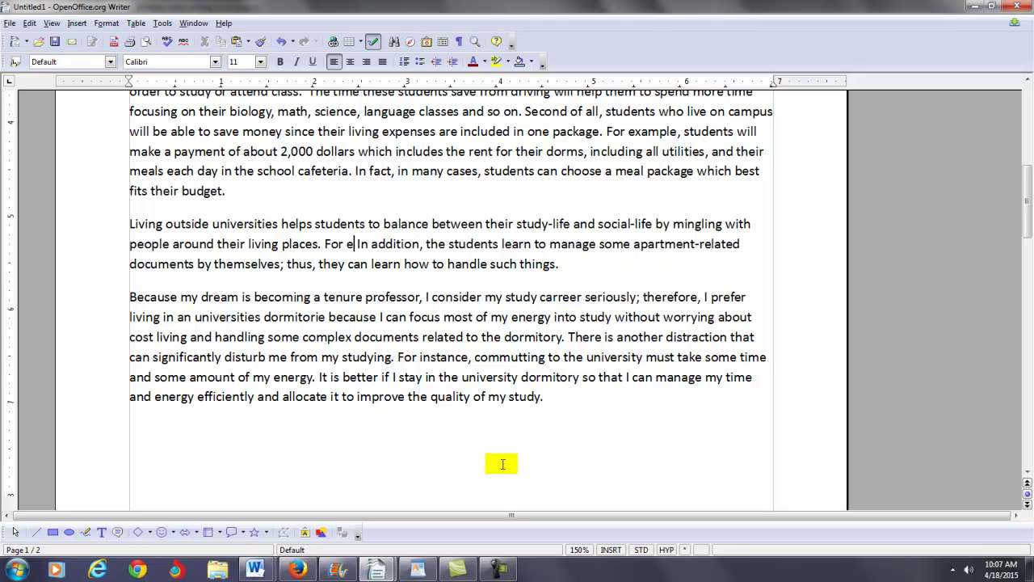
pyautogui.press('BackSpace')
pyautogui.press('BackSpace')
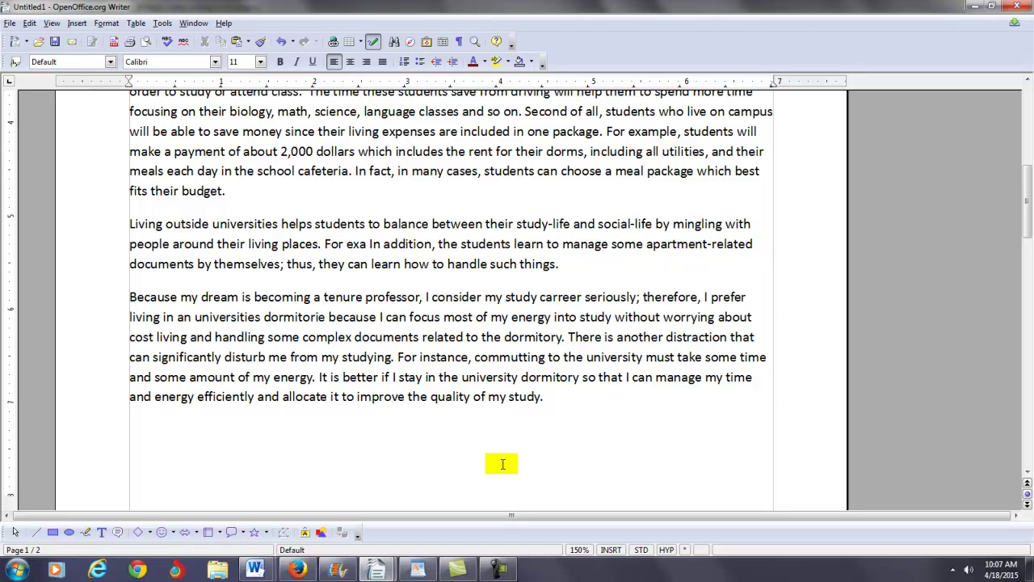
pyautogui.write('mple, if a')
pyautogui.write(' students ')
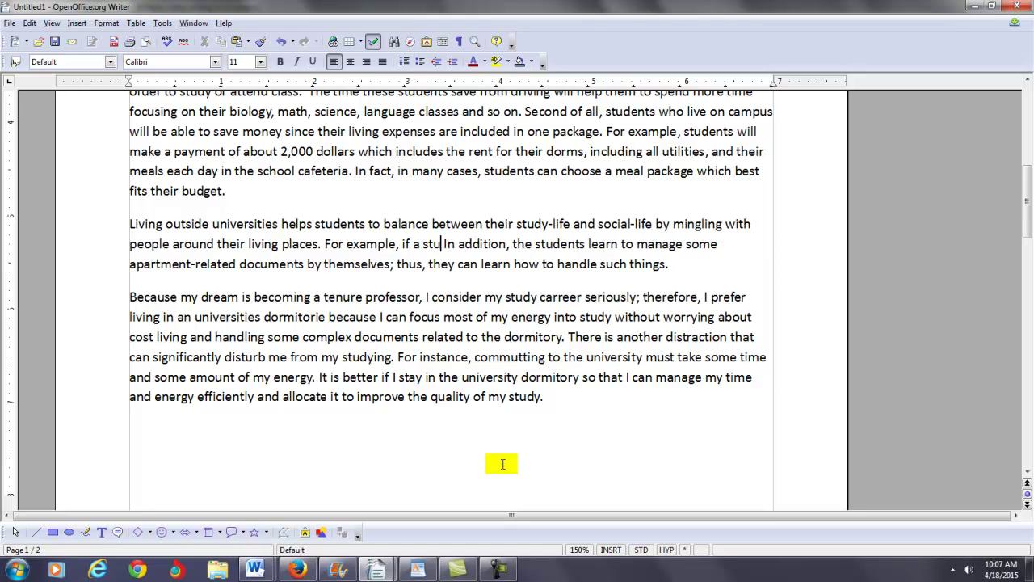
pyautogui.write('lives in a ')
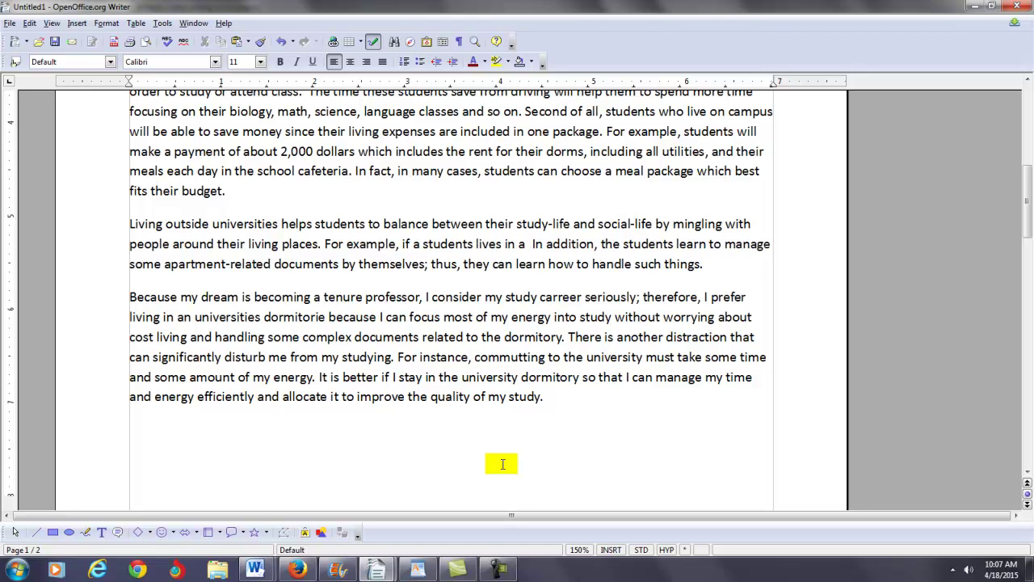
pyautogui.write('university')
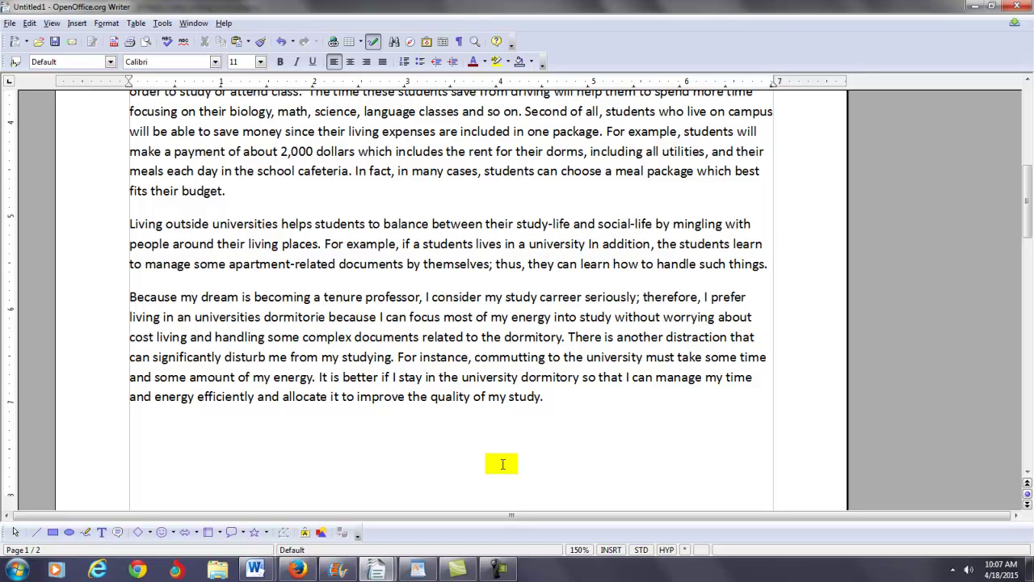
pyautogui.press('BackSpace')
pyautogui.press('BackSpace')
pyautogui.press('BackSpace')
pyautogui.press('BackSpace')
pyautogui.press('BackSpace')
pyautogui.press('BackSpace')
pyautogui.press('BackSpace')
pyautogui.press('BackSpace')
pyautogui.press('BackSpace')
pyautogui.press('BackSpace')
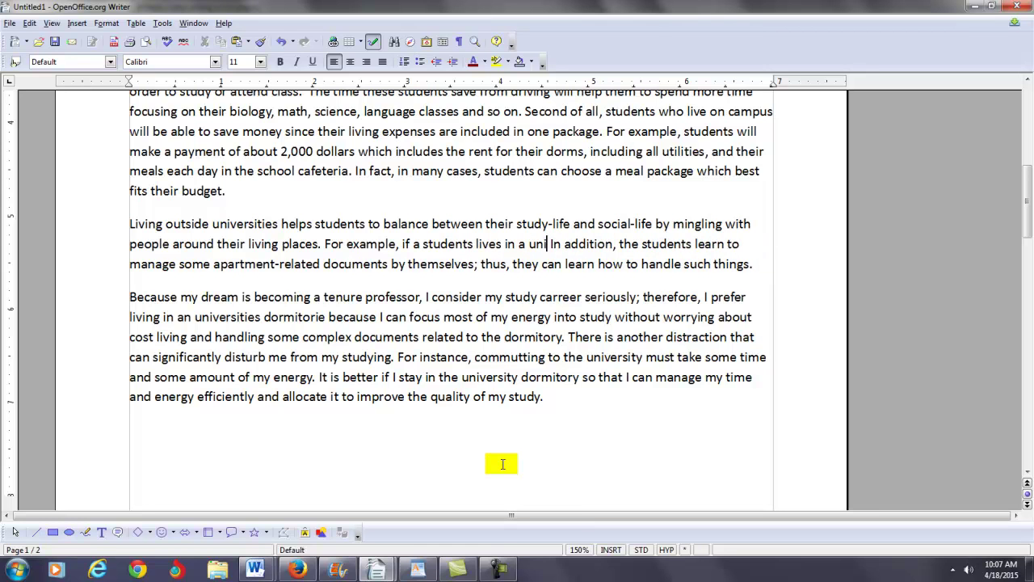
pyautogui.press('BackSpace')
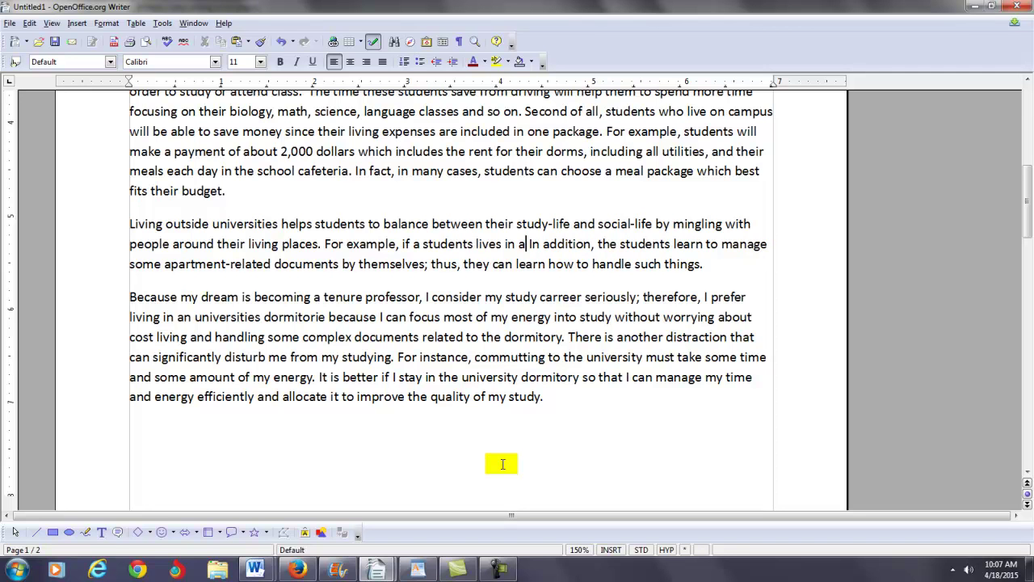
# Continue the example sentence after "lives in" so that it reads "away from campus in an apartment,".
pyautogui.write('wa')
pyautogui.write('y from campu')
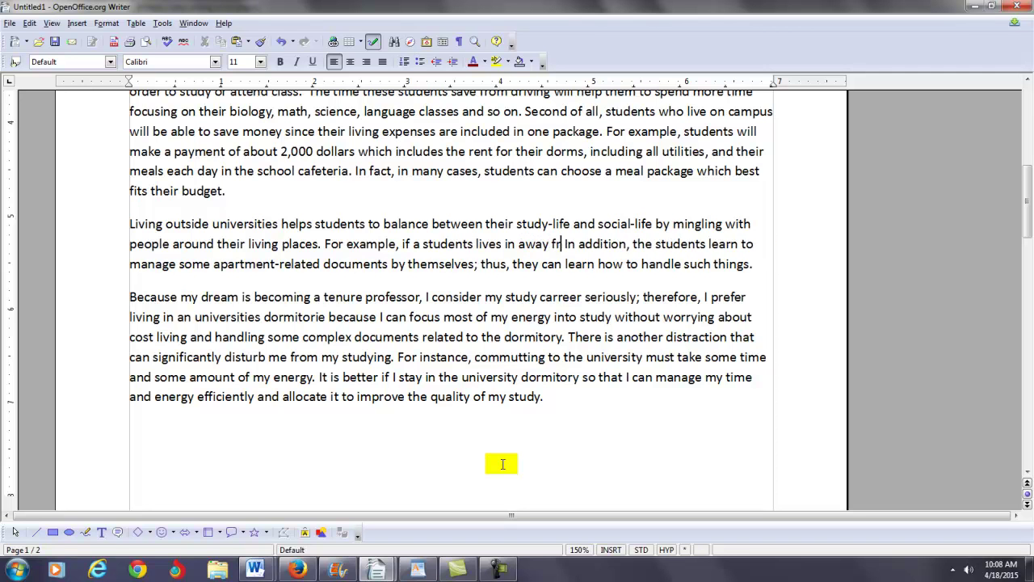
pyautogui.write('s in an a')
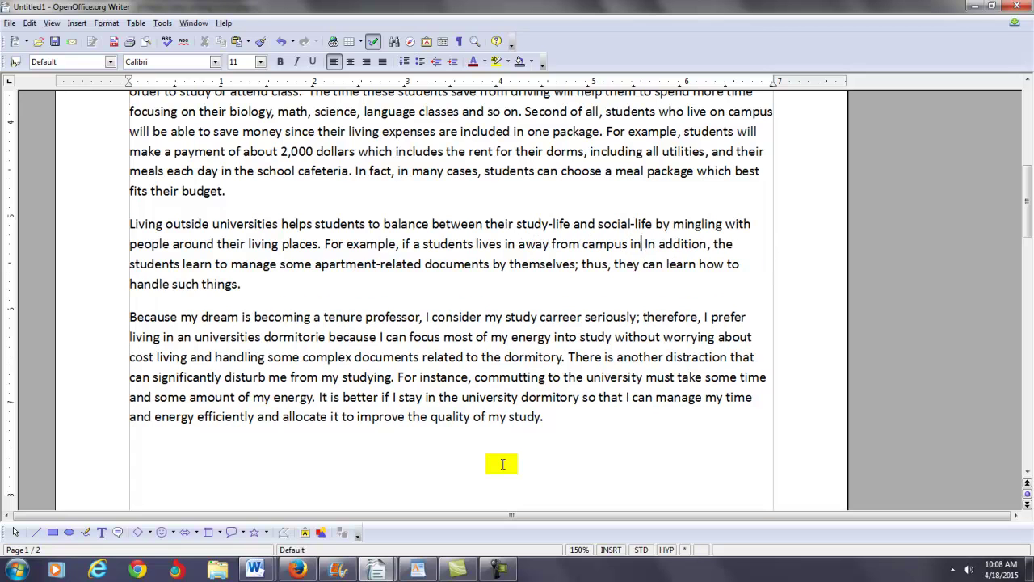
pyautogui.write('partment.')
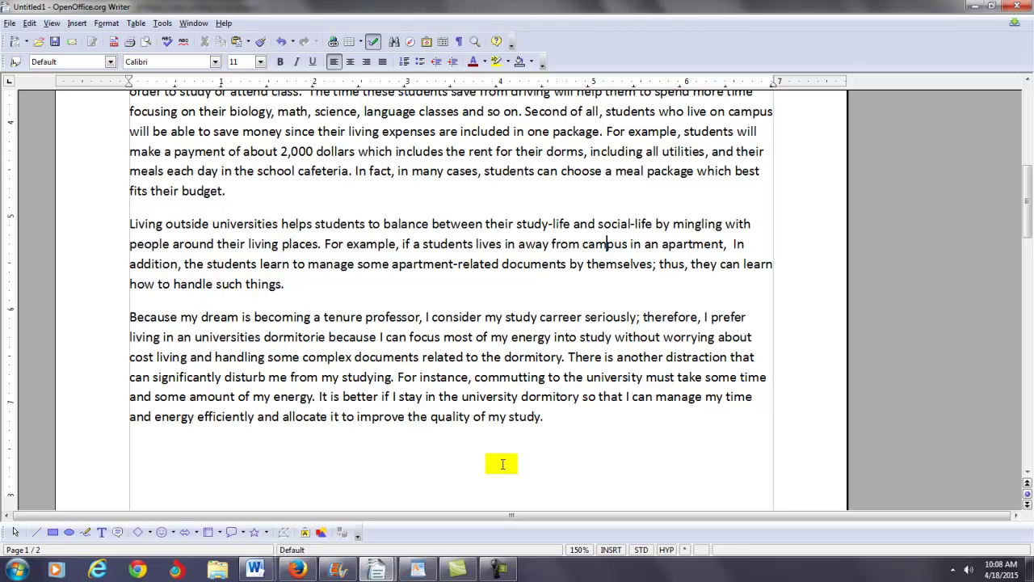
# Remove the article "a" before "students lives" in the example sentence.
pyautogui.hotkey('ctrl', 'Left')
pyautogui.hotkey('ctrl', 'Left')
pyautogui.press('BackSpace')
pyautogui.press('BackSpace')
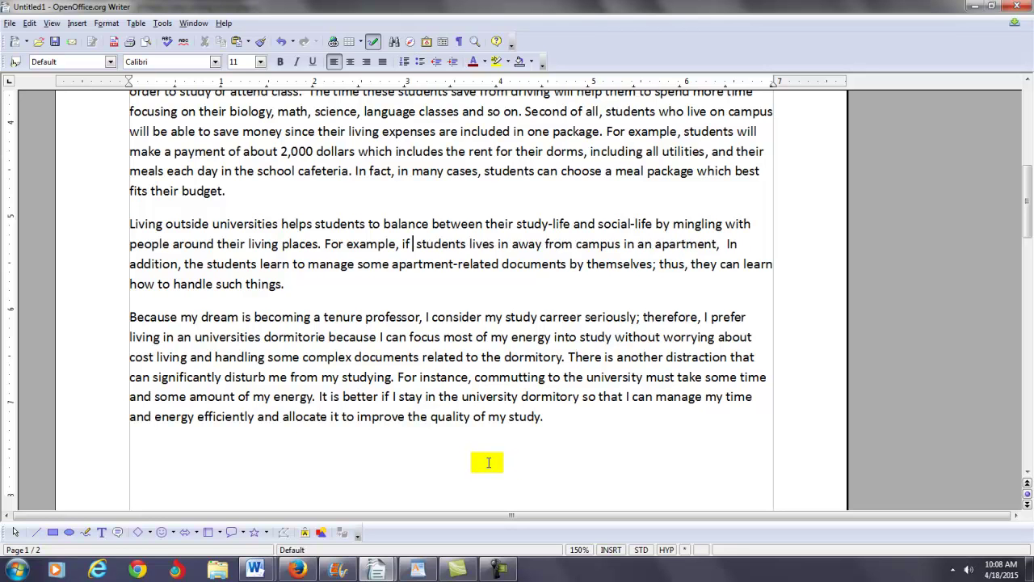
pyautogui.press('Delete')
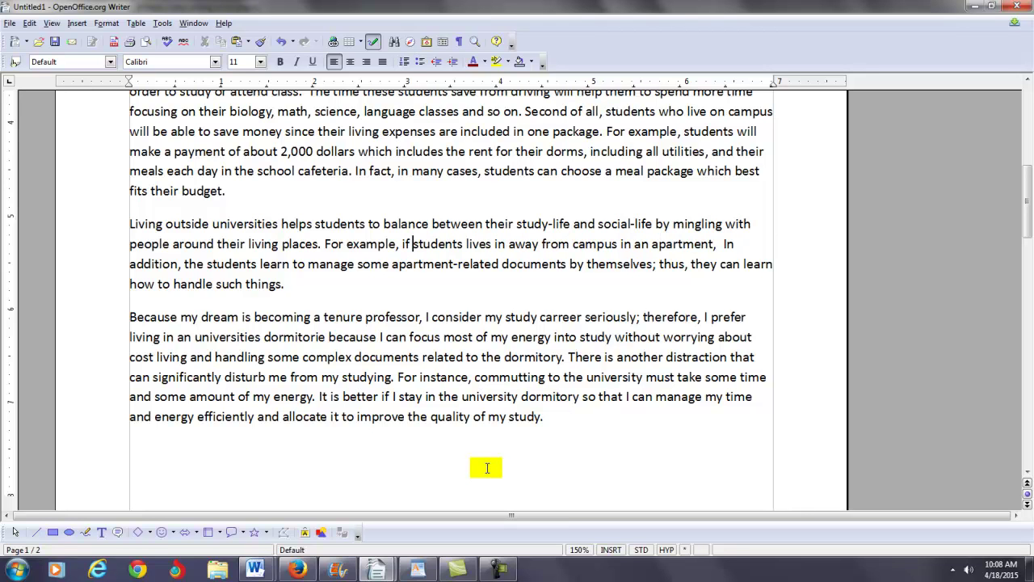
# Add "they will meet people from" after "in an apartment," in the example sentence.
pyautogui.hotkey('ctrl', 'Right')
pyautogui.hotkey('ctrl', 'Right')
pyautogui.hotkey('ctrl', 'Right')
pyautogui.hotkey('ctrl', 'Right')
pyautogui.hotkey('ctrl', 'Right')
pyautogui.hotkey('ctrl', 'Right')
pyautogui.press('Right')
pyautogui.press('Right')
pyautogui.write('they')
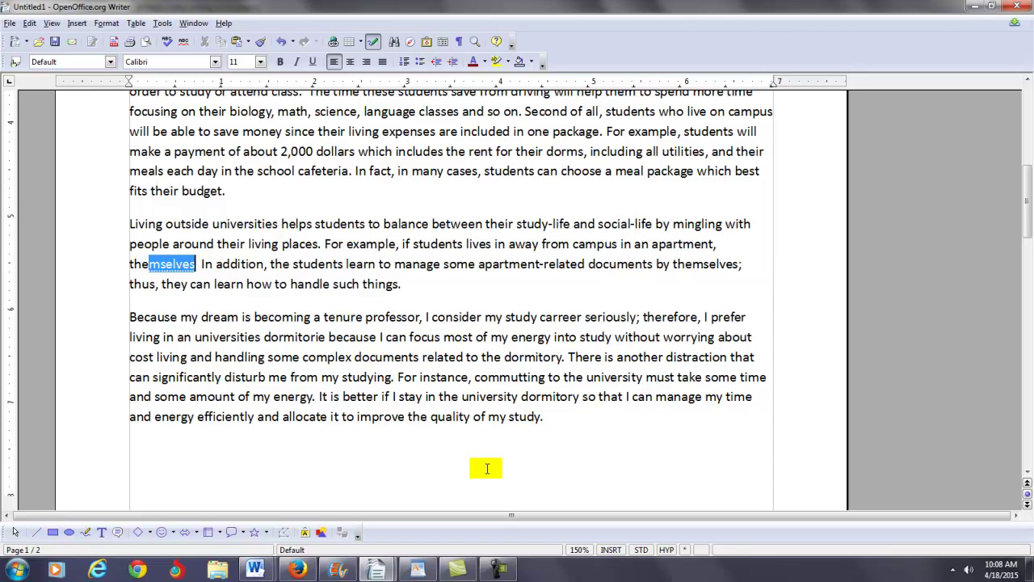
pyautogui.write(' will meet pe')
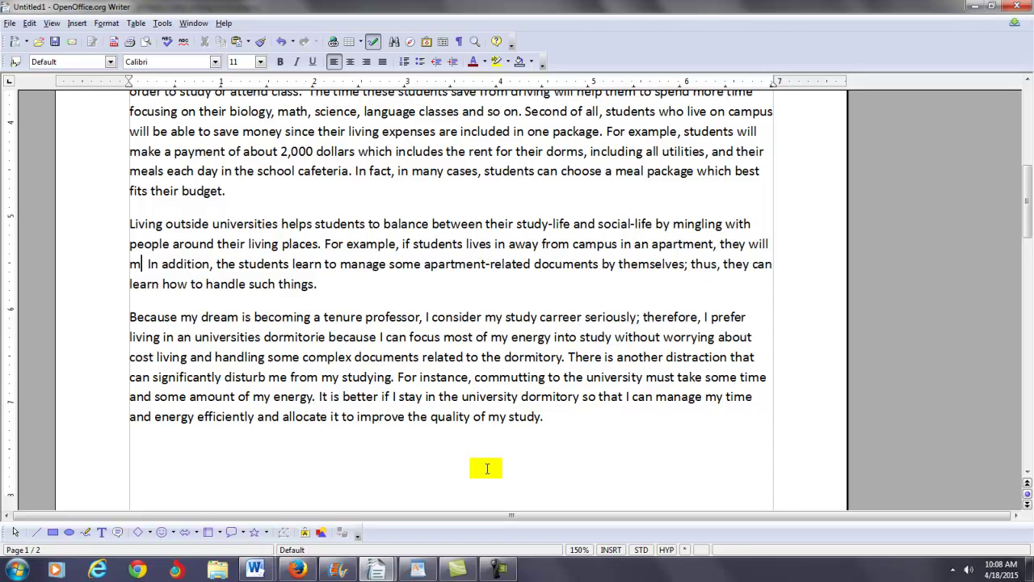
pyautogui.write('ople from')
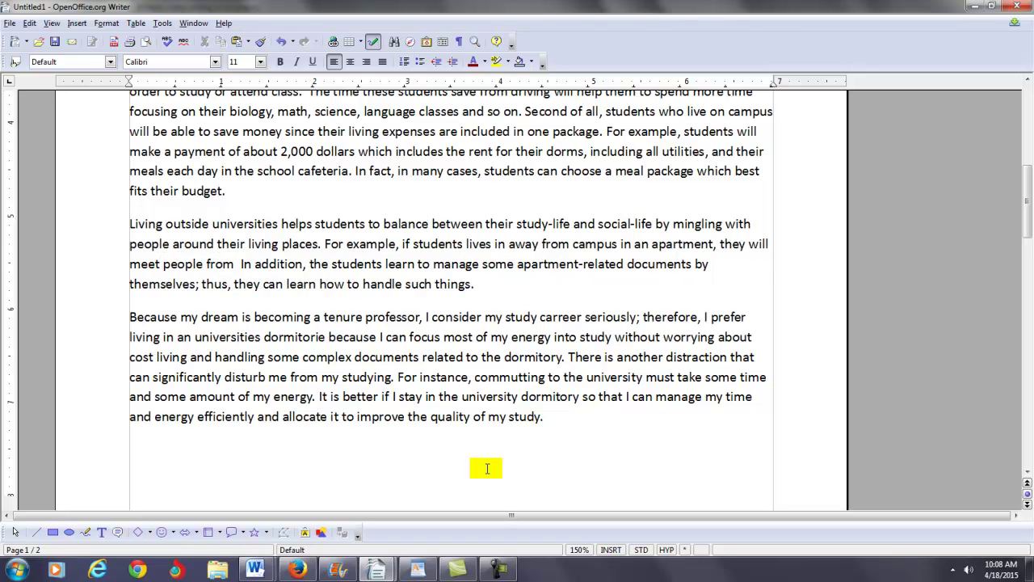
# Replace "from" after "meet people" with "who are from the community".
pyautogui.press('BackSpace')
pyautogui.press('BackSpace')
pyautogui.press('BackSpace')
pyautogui.press('BackSpace')
pyautogui.press('BackSpace')
pyautogui.write('who')
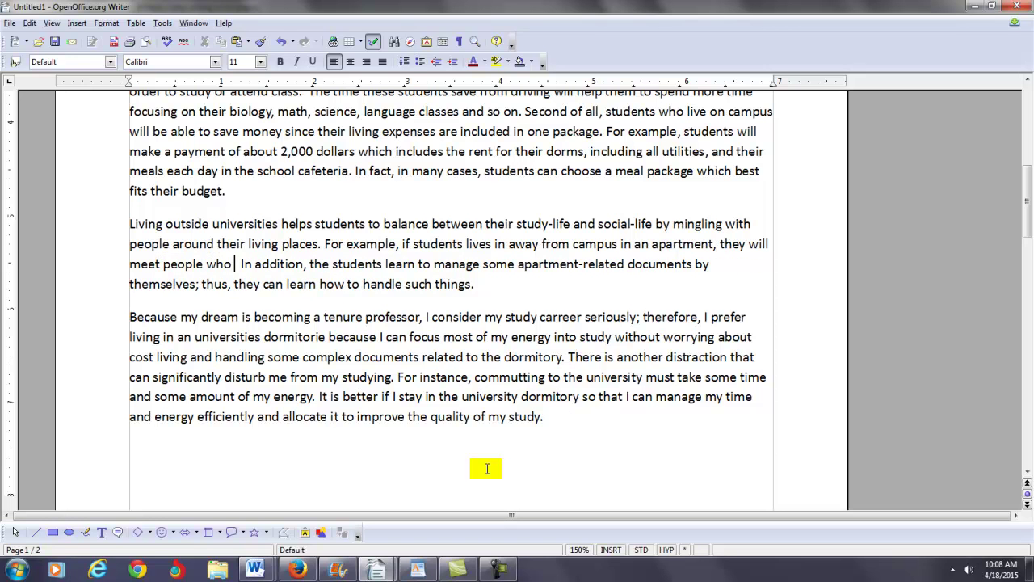
pyautogui.write(' are from')
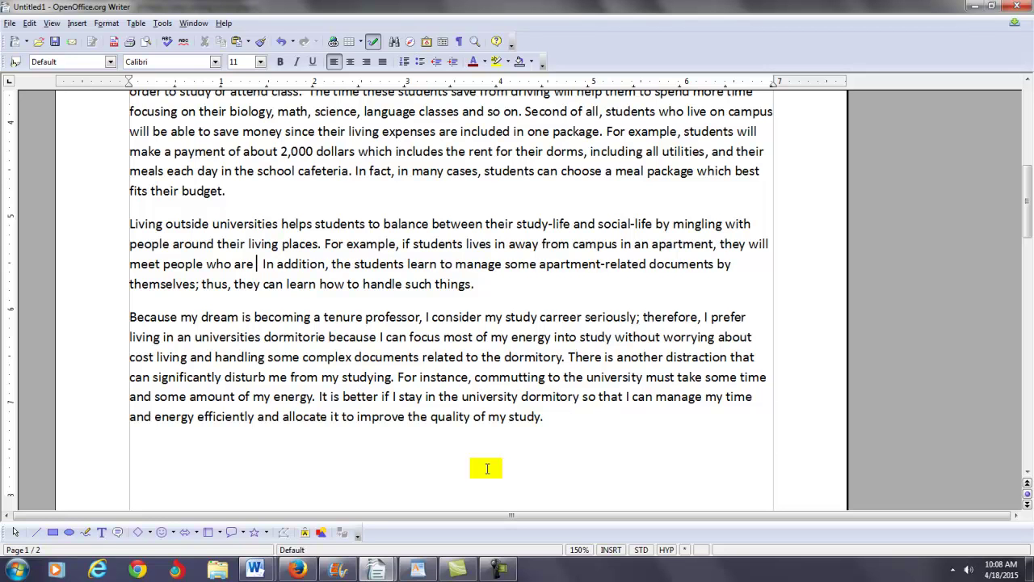
pyautogui.write(' the communit')
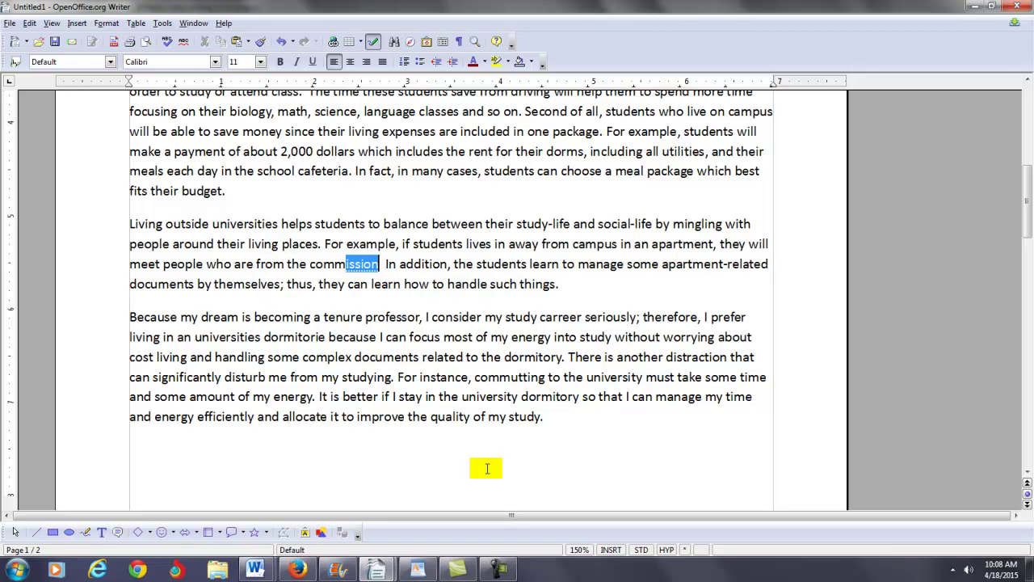
pyautogui.write('y')
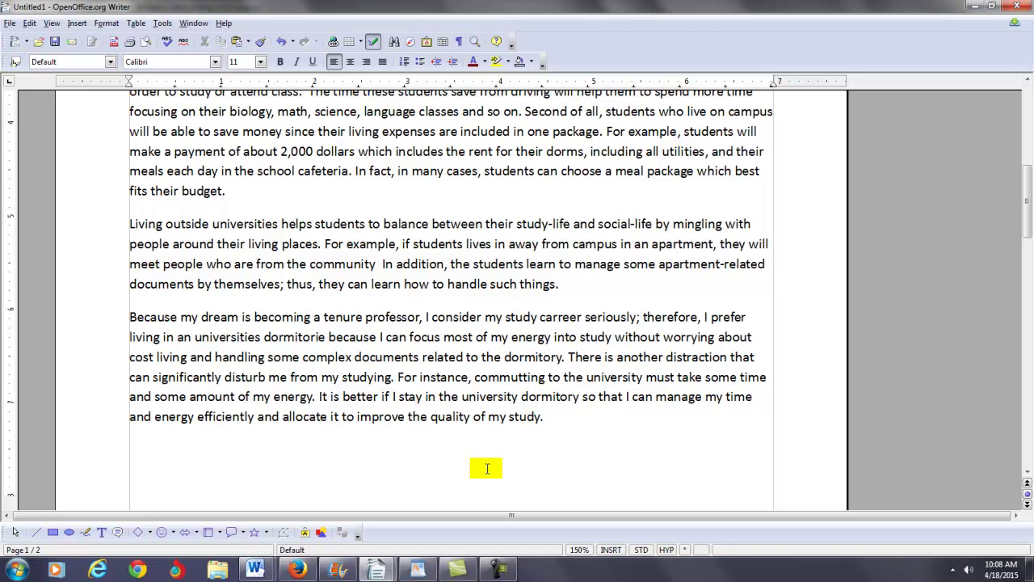
# Extend the example sentence after "the community" with "and who may invite them to".
pyautogui.write(' and whoi')
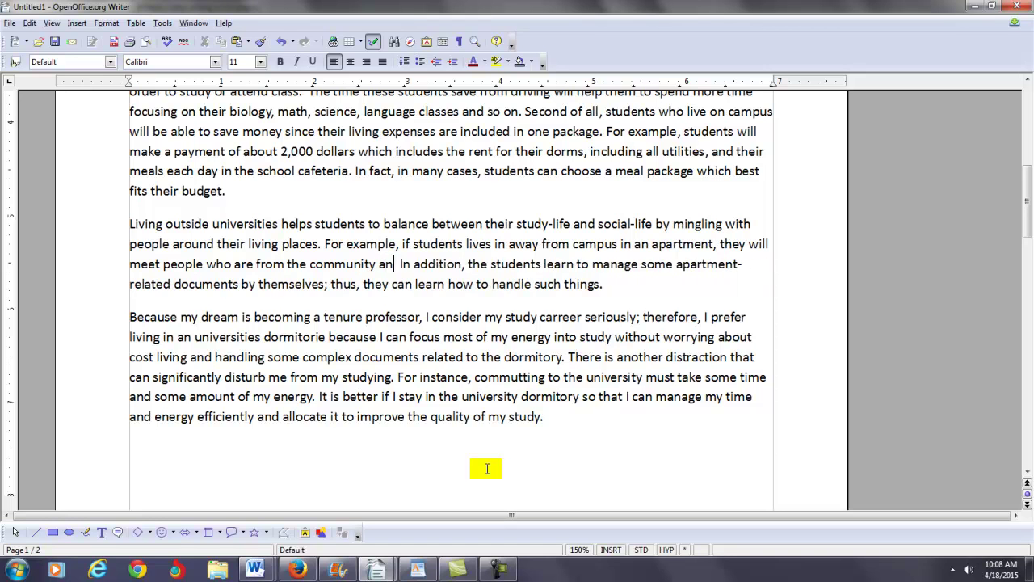
pyautogui.press('BackSpace')
pyautogui.write('may invi')
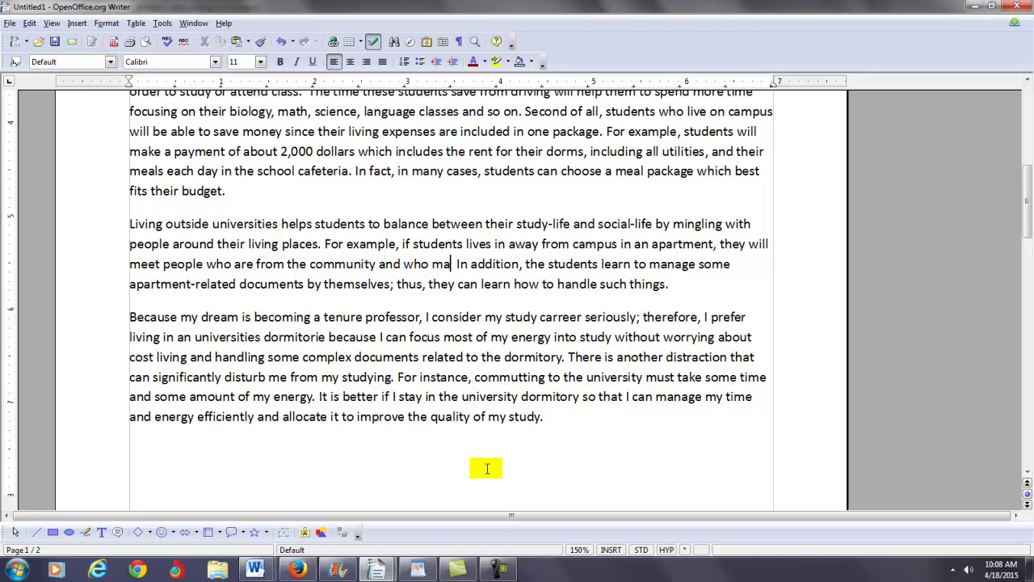
pyautogui.write('te')
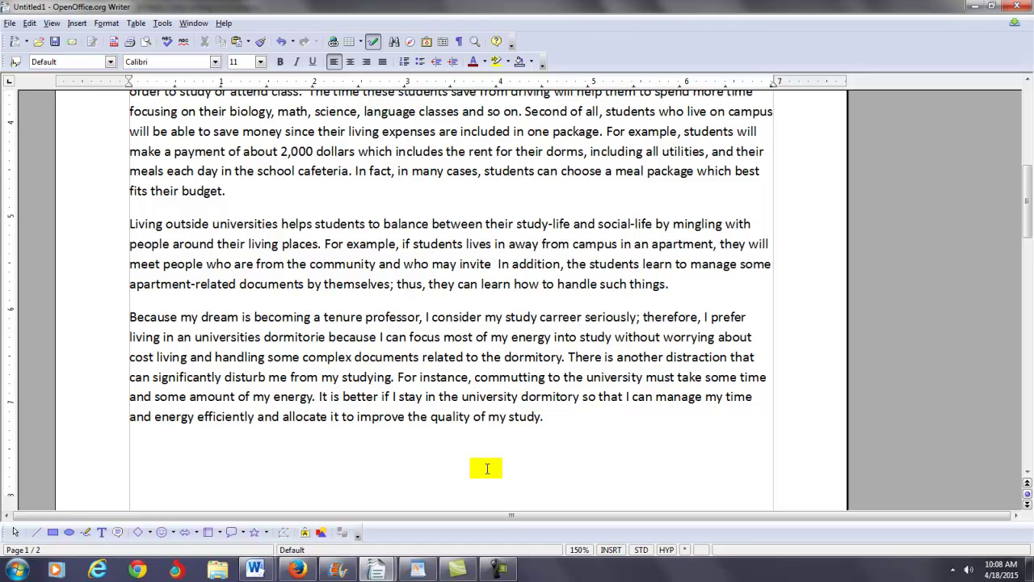
pyautogui.write(' them')
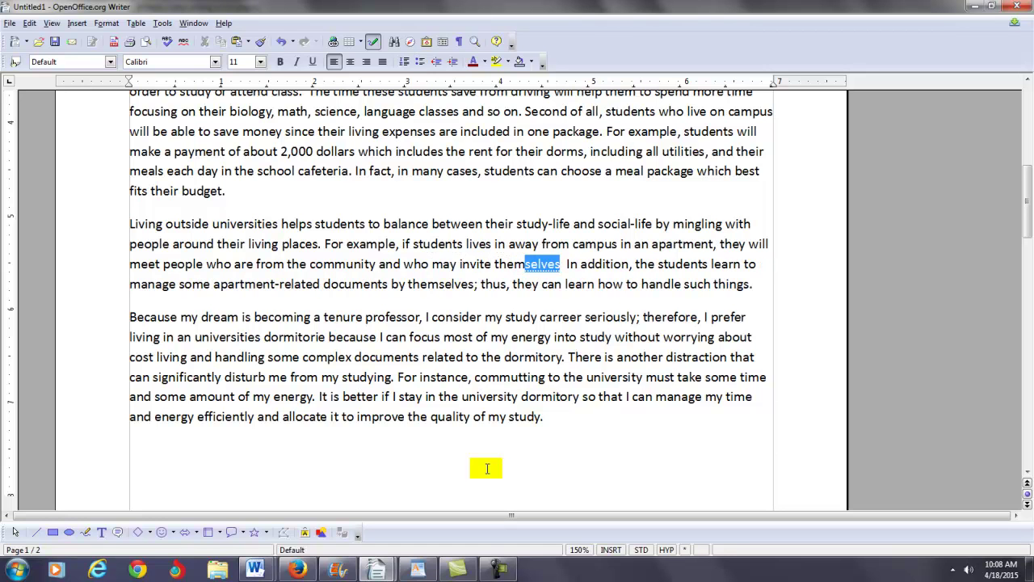
pyautogui.write(' to')
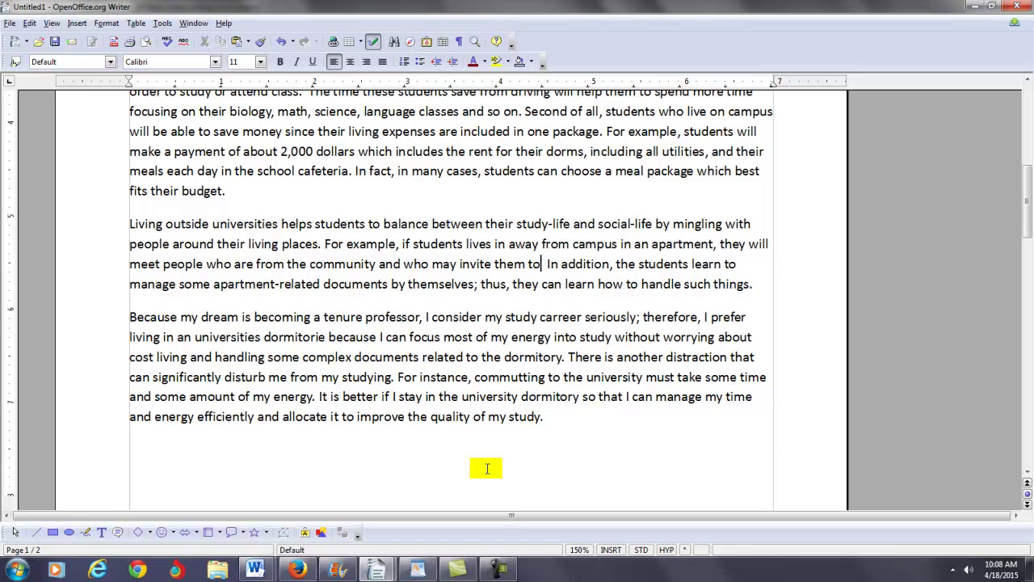
pyautogui.write(' partie')
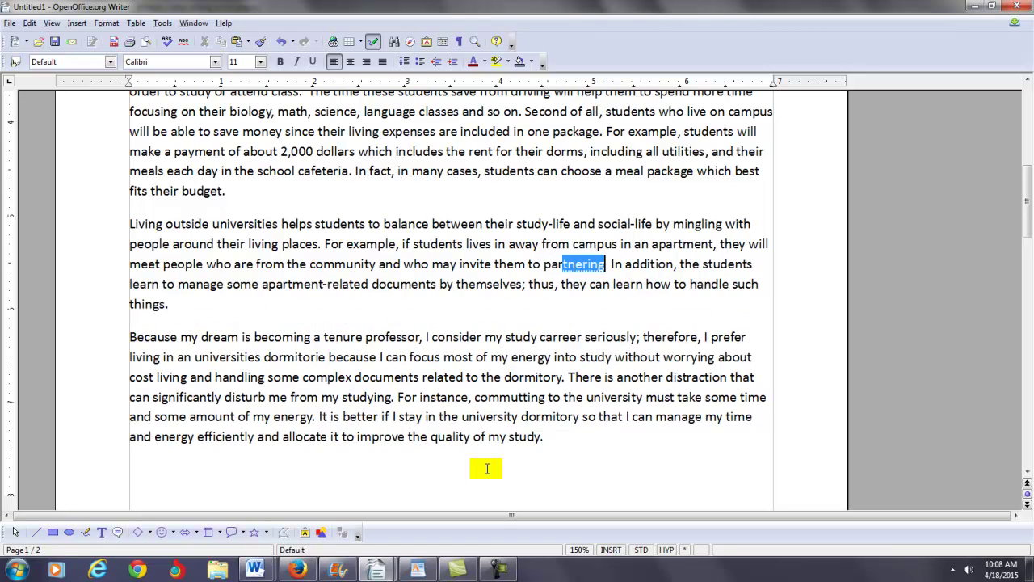
pyautogui.write('s and danc')
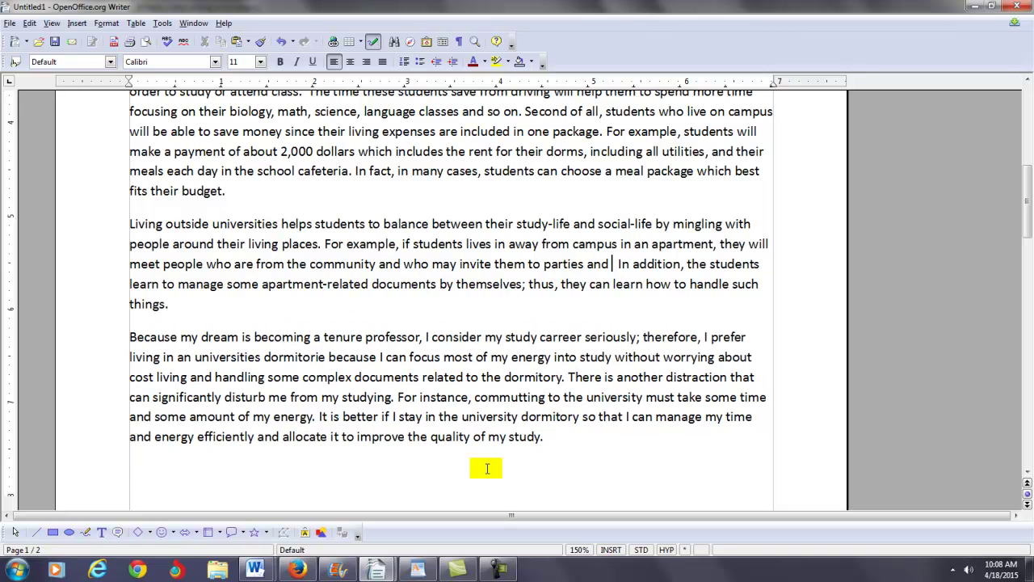
pyautogui.write('es that ')
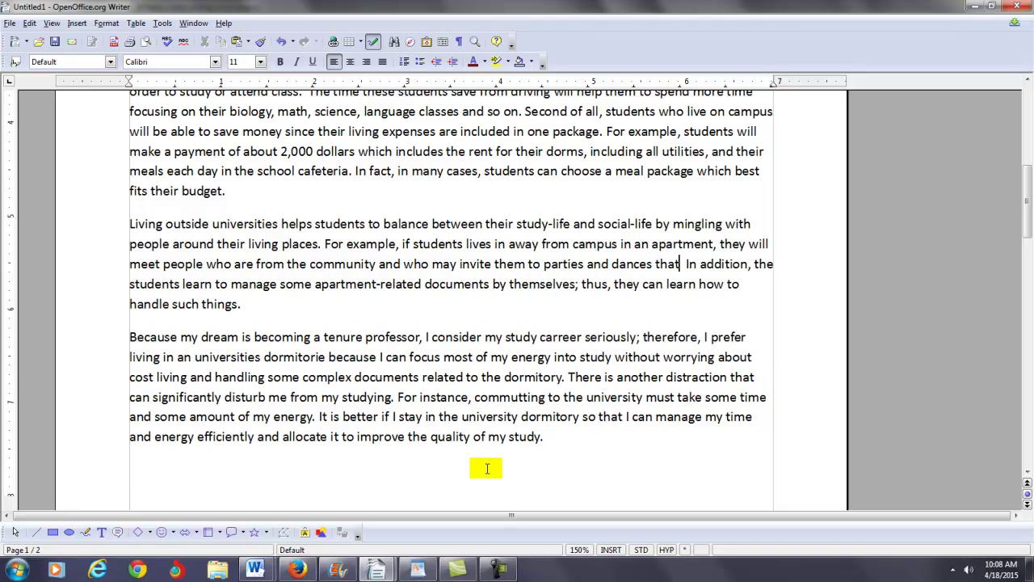
pyautogui.write('they have')
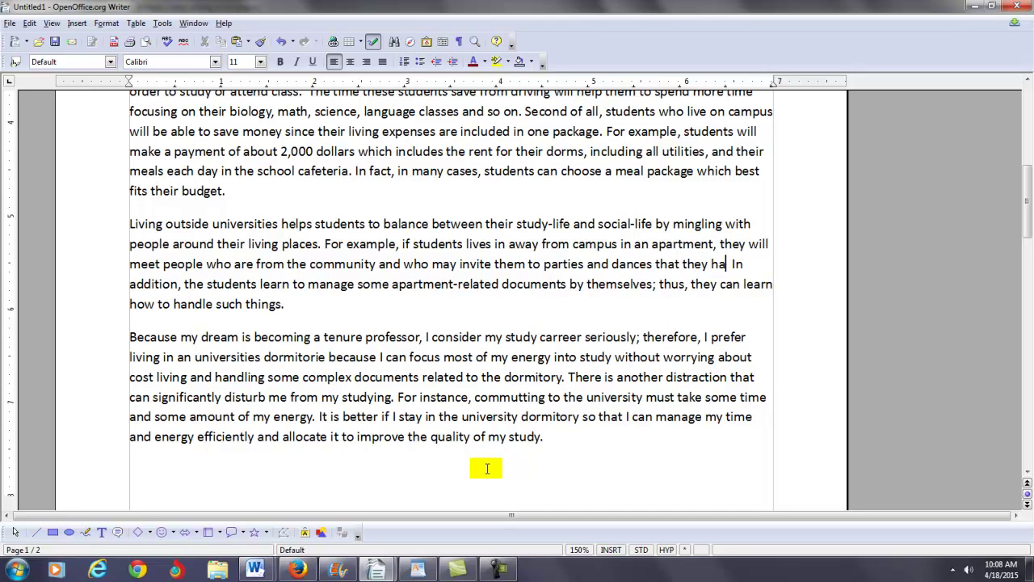
pyautogui.write(' know')
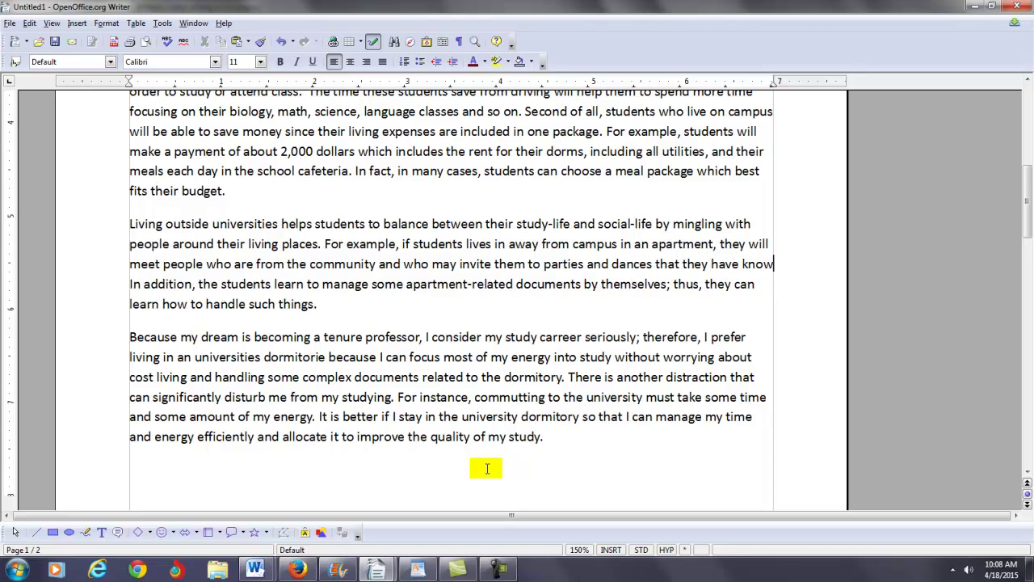
pyautogui.write(' have')
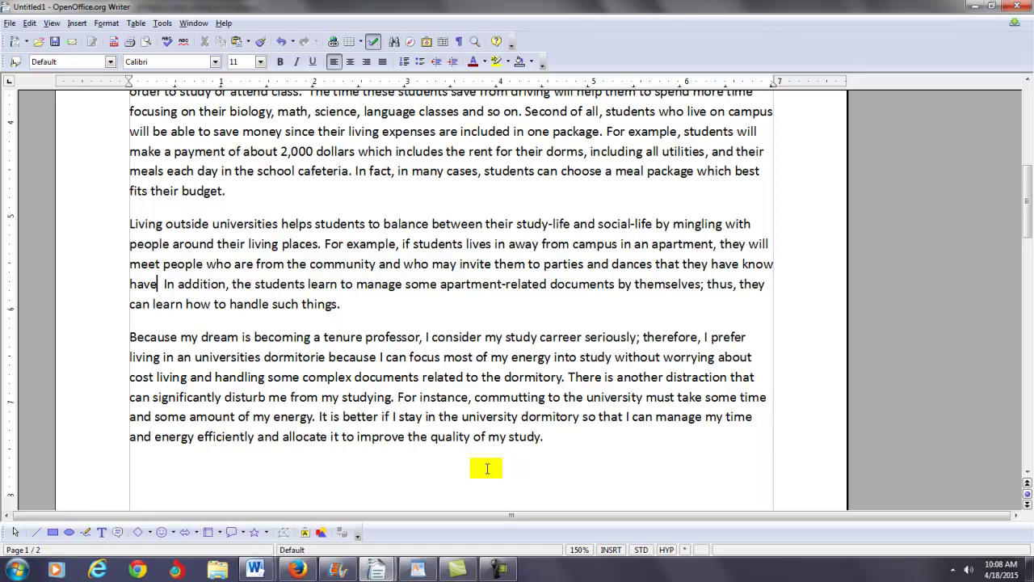
pyautogui.press('BackSpace')
pyautogui.press('BackSpace')
pyautogui.press('BackSpace')
pyautogui.press('BackSpace')
pyautogui.press('BackSpace')
pyautogui.press('BackSpace')
pyautogui.press('BackSpace')
pyautogui.press('BackSpace')
pyautogui.press('BackSpace')
pyautogui.press('BackSpace')
pyautogui.press('BackSpace')
pyautogui.press('BackSpace')
pyautogui.press('BackSpace')
pyautogui.press('BackSpace')
pyautogui.press('BackSpace')
pyautogui.press('BackSpace')
pyautogui.press('BackSpace')
pyautogui.press('BackSpace')
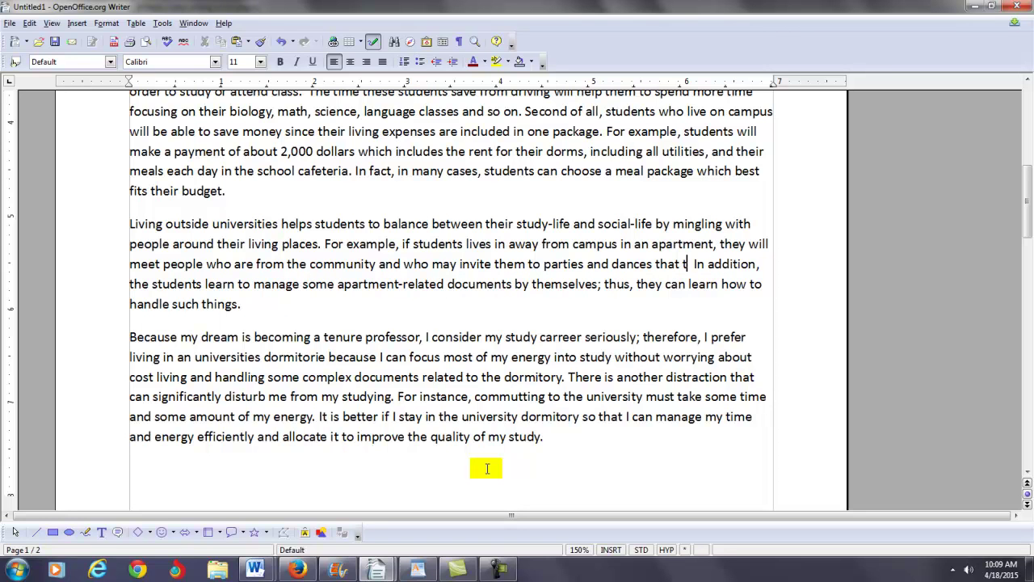
pyautogui.press('BackSpace')
pyautogui.press('BackSpace')
pyautogui.press('BackSpace')
pyautogui.press('BackSpace')
pyautogui.press('BackSpace')
pyautogui.press('BackSpace')
pyautogui.press('BackSpace')
pyautogui.press('BackSpace')
pyautogui.press('BackSpace')
pyautogui.press('BackSpace')
pyautogui.press('BackSpace')
pyautogui.press('BackSpace')
pyautogui.press('BackSpace')
pyautogui.press('BackSpace')
pyautogui.press('BackSpace')
pyautogui.press('BackSpace')
pyautogui.press('BackSpace')
pyautogui.press('BackSpace')
pyautogui.press('BackSpace')
pyautogui.press('BackSpace')
pyautogui.press('BackSpace')
pyautogui.press('BackSpace')
pyautogui.press('BackSpace')
pyautogui.press('BackSpace')
# Replace the wording after "invite them to" in the example sentence with "social gathering such as parties and dances".
pyautogui.write('social gater')
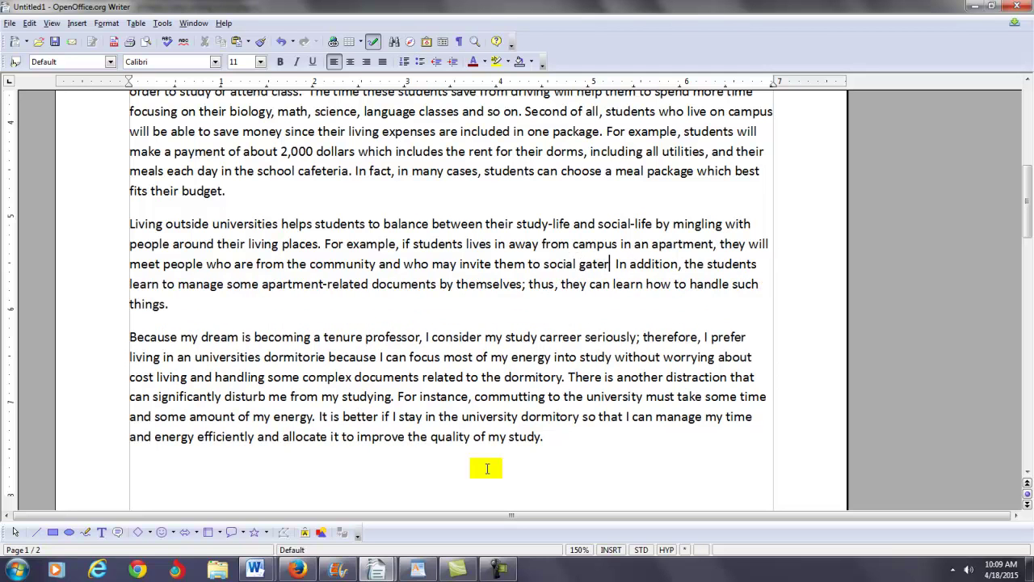
pyautogui.write('ings')
pyautogui.press('BackSpace')
pyautogui.press('BackSpace')
pyautogui.press('BackSpace')
pyautogui.press('BackSpace')
pyautogui.press('BackSpace')
pyautogui.press('BackSpace')
pyautogui.press('BackSpace')
pyautogui.write('thering')
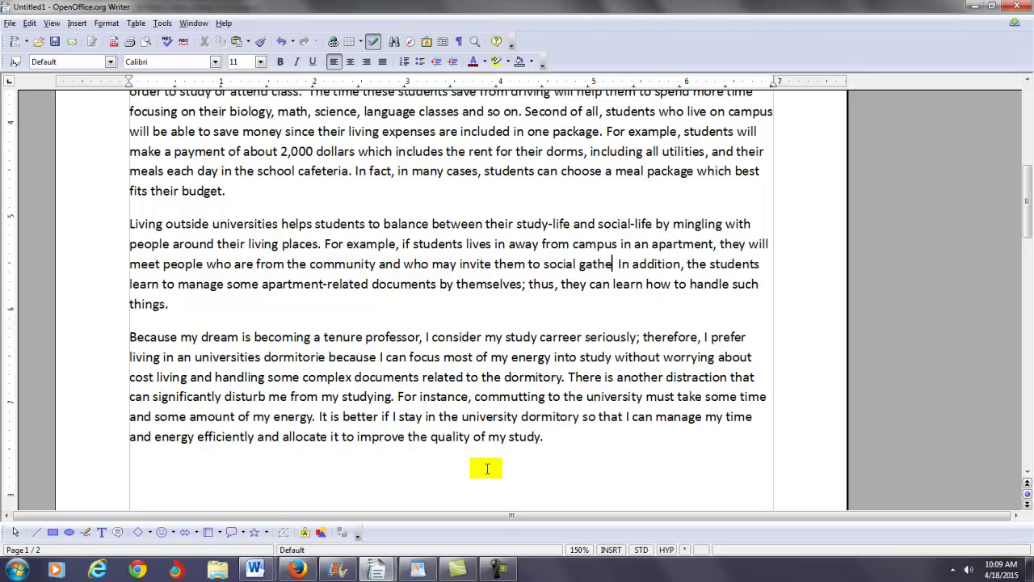
pyautogui.write(' such as')
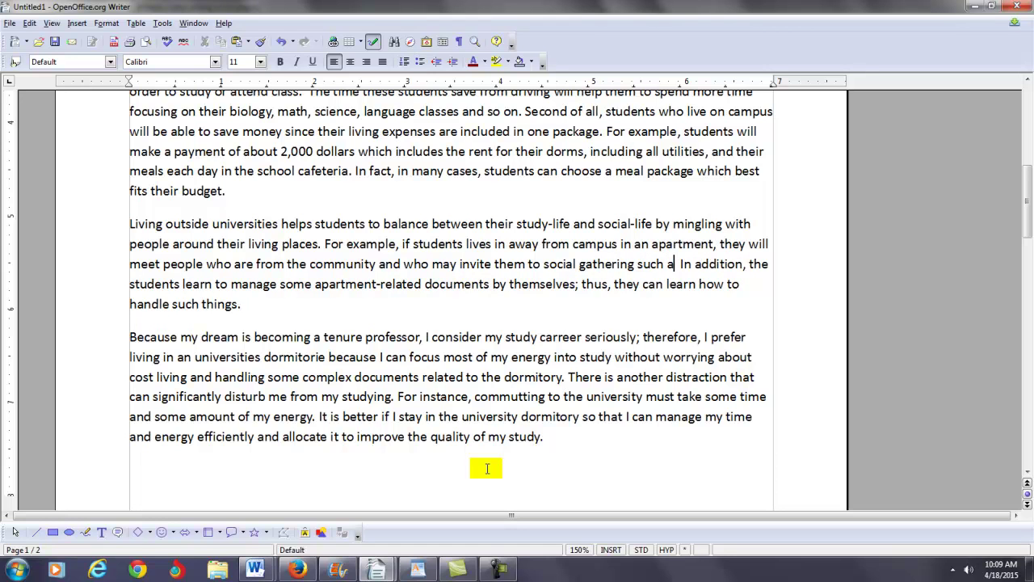
pyautogui.write(' parties,')
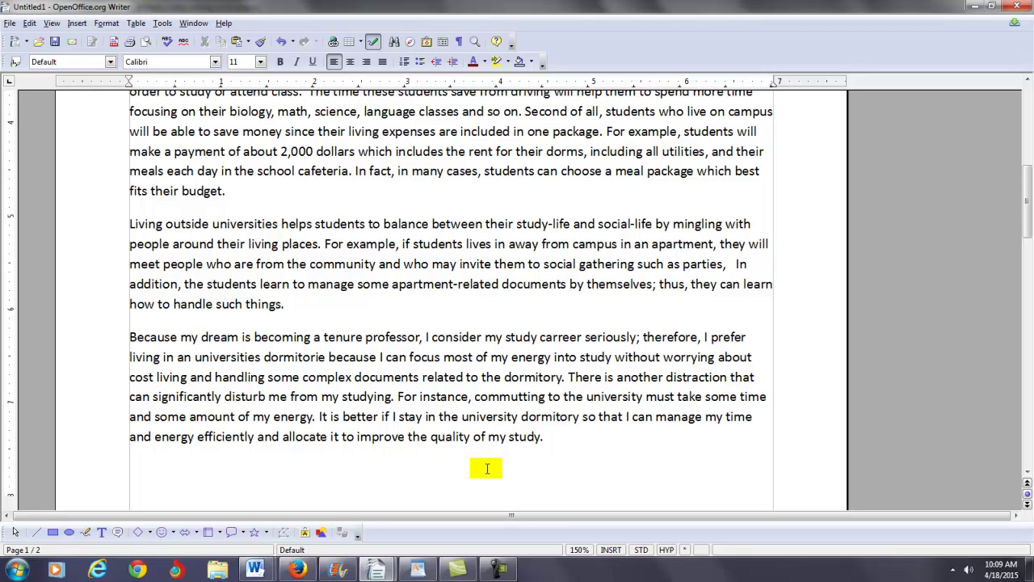
pyautogui.write('d dances')
# Finish the example sentence after "dances" with "they they might not have heard of had they chosen to live in dorms.".
pyautogui.write(' they ')
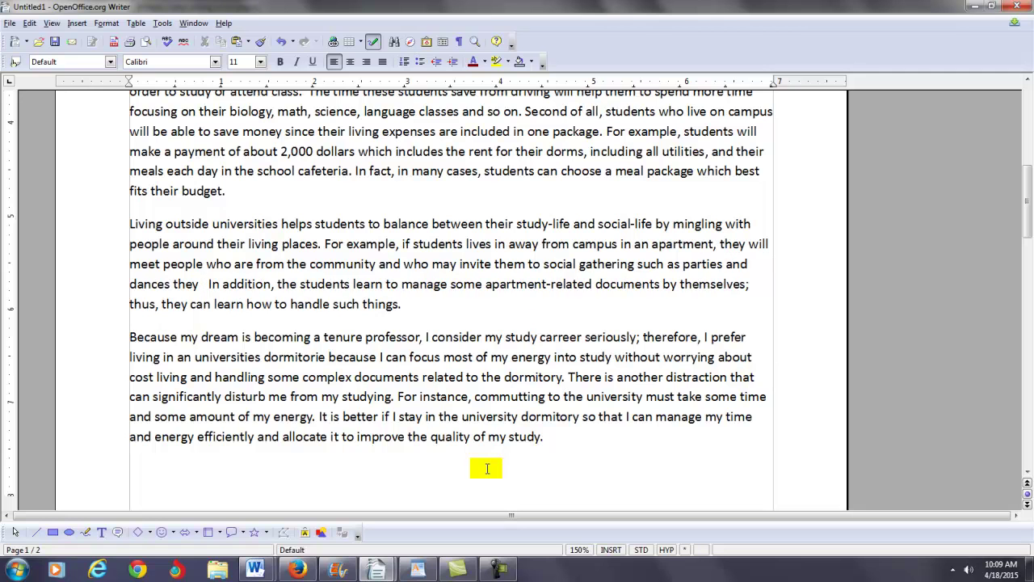
pyautogui.write('they might h')
pyautogui.press('BackSpace')
pyautogui.write('not have haear')
pyautogui.press('BackSpace')
pyautogui.press('BackSpace')
pyautogui.press('BackSpace')
pyautogui.press('BackSpace')
pyautogui.write('eard of had they ')
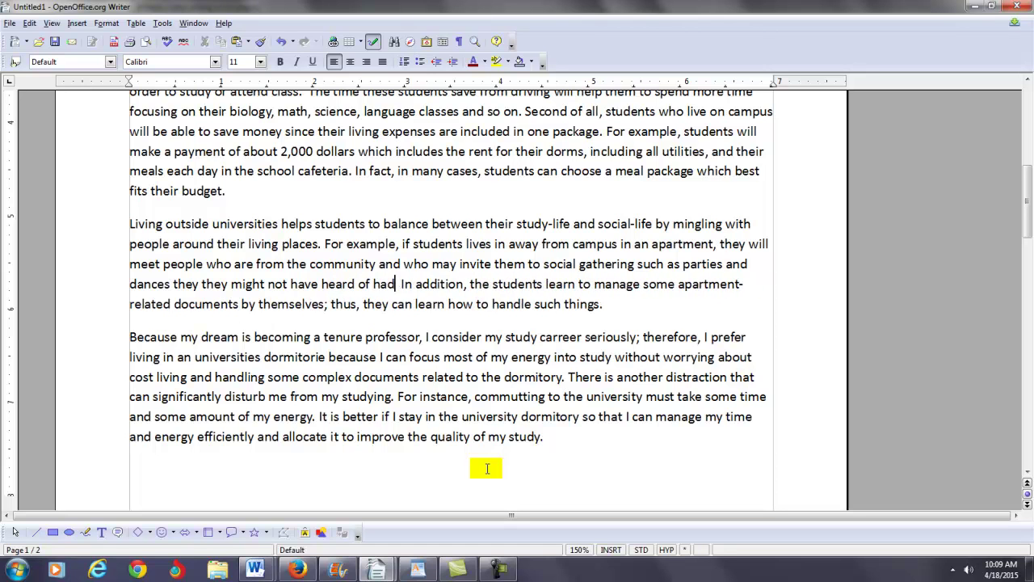
pyautogui.write('chosen to')
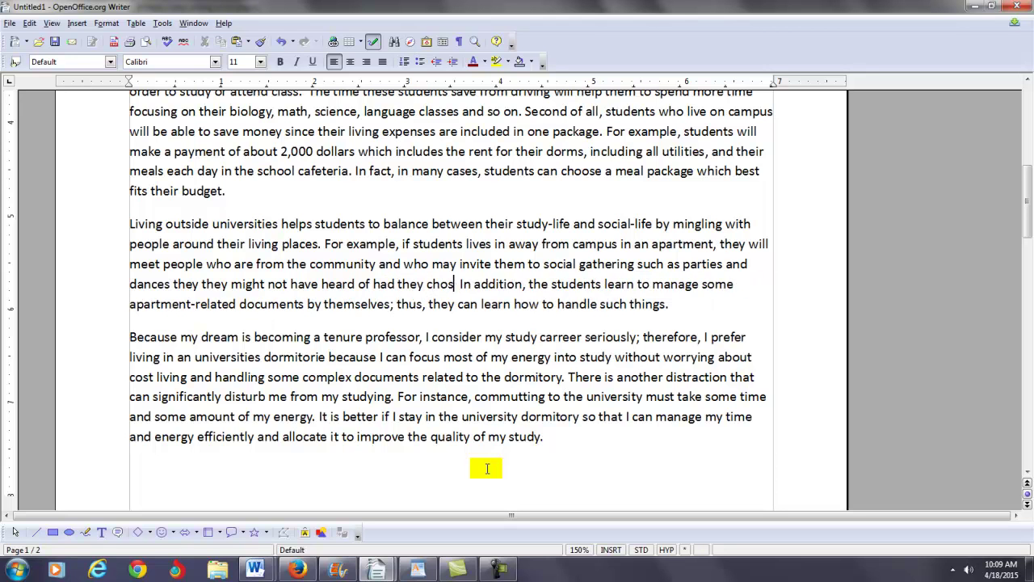
pyautogui.write(' lvie')
pyautogui.press('BackSpace')
pyautogui.press('BackSpace')
pyautogui.write('ive in dorms.')
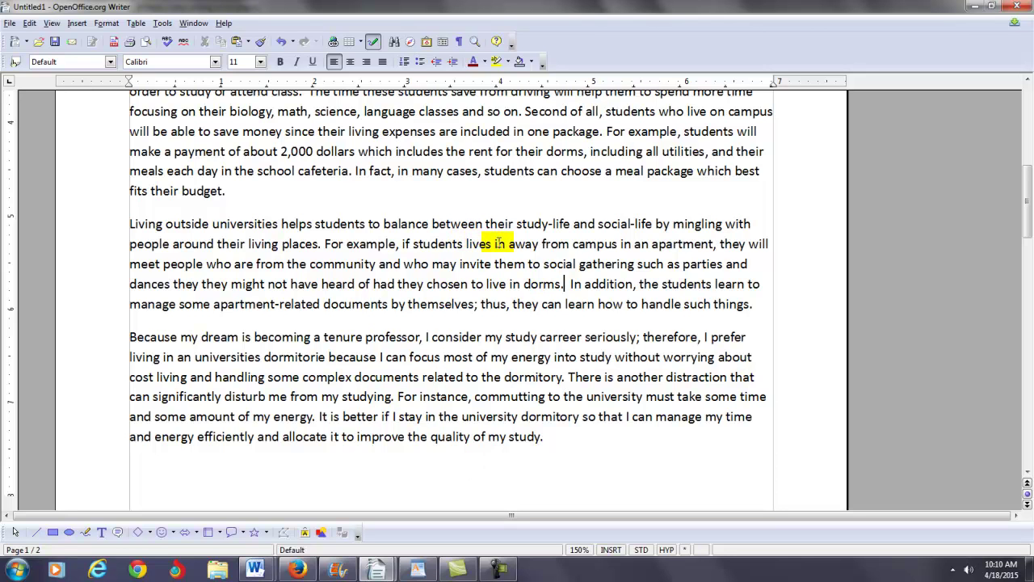
# Replace "in away from" before "campus" in the example sentence with "off-" so it reads "off-campus".
pyautogui.press('Delete')
pyautogui.press('Delete')
pyautogui.press('Delete')
pyautogui.press('Delete')
pyautogui.press('Delete')
pyautogui.press('Delete')
pyautogui.press('Delete')
pyautogui.press('Delete')
pyautogui.press('Delete')
pyautogui.press('Delete')
pyautogui.press('Delete')
pyautogui.press('Delete')
pyautogui.press('Delete')
pyautogui.write('off-')
pyautogui.click(530, 264)
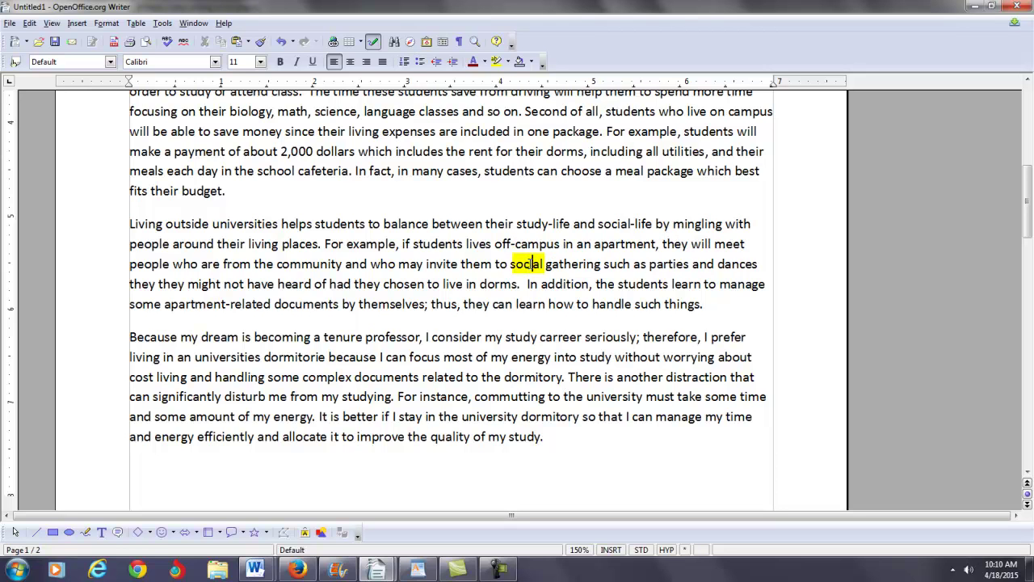
pyautogui.press('Delete')
pyautogui.press('Delete')
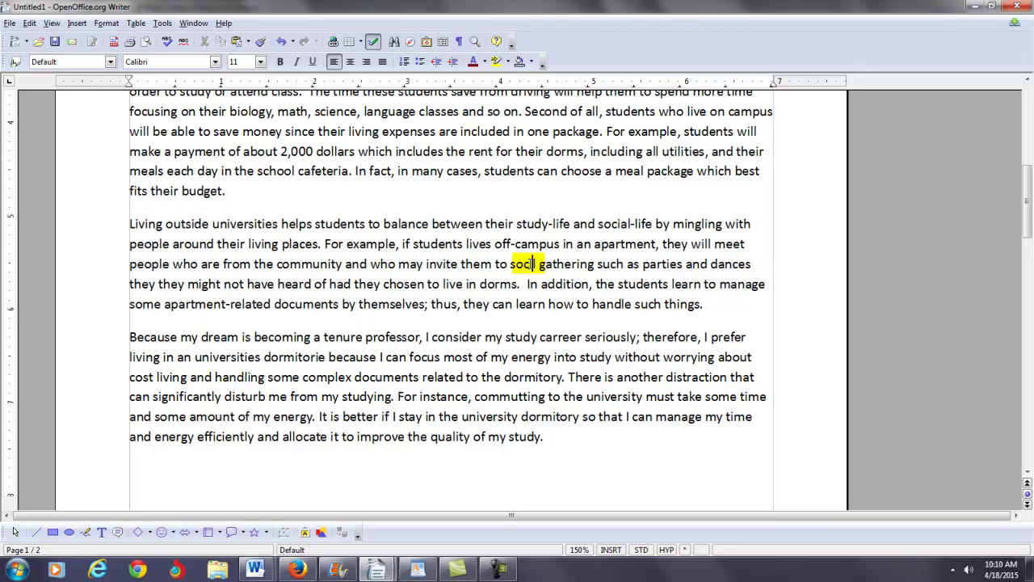
pyautogui.write('ial')
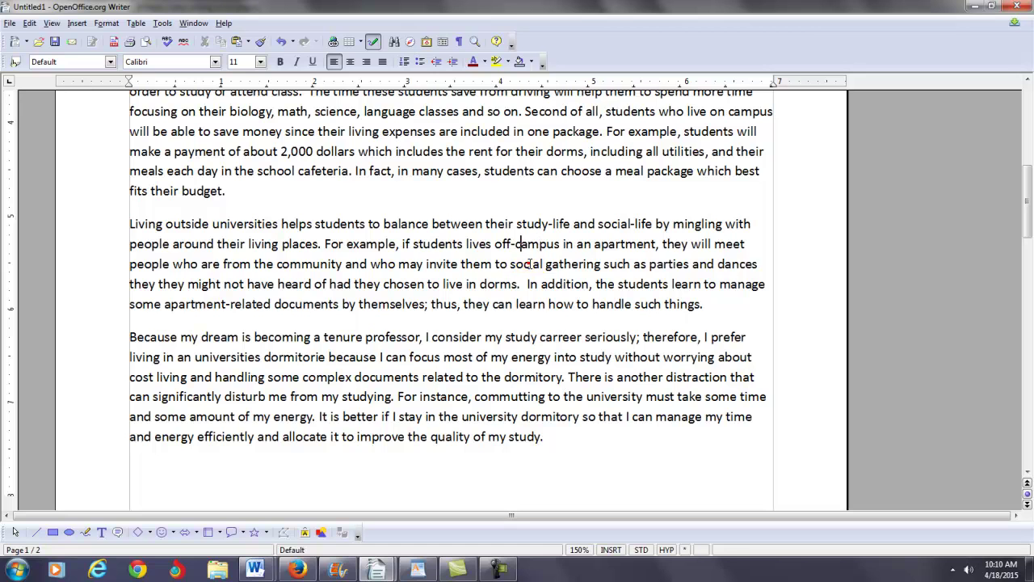
pyautogui.press('Left')
# Change "off-campus" to "off campus" in the example sentence.
pyautogui.click(531, 263)
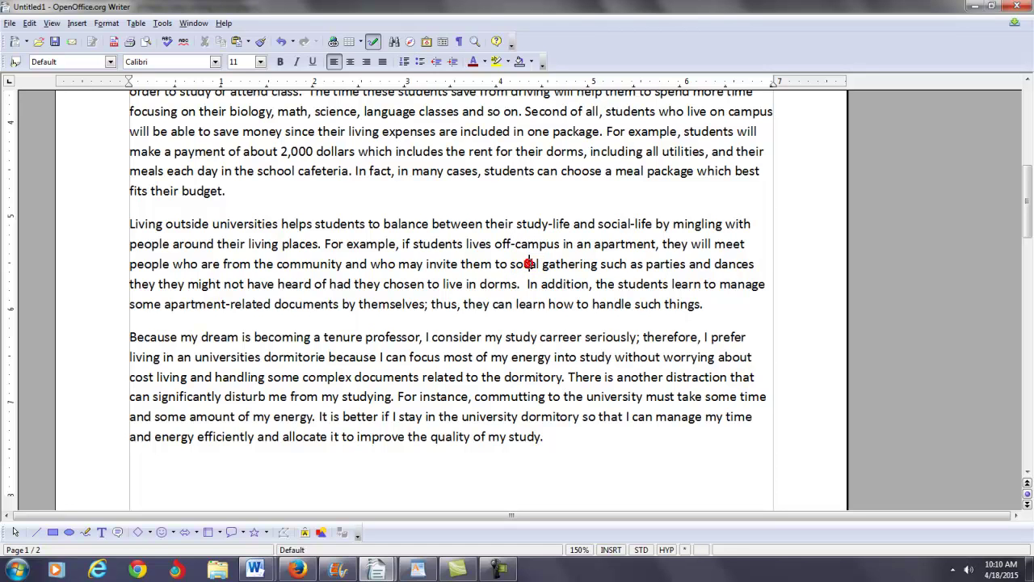
pyautogui.moveTo(531, 264); pyautogui.dragTo(515, 243)
pyautogui.click(515, 243)
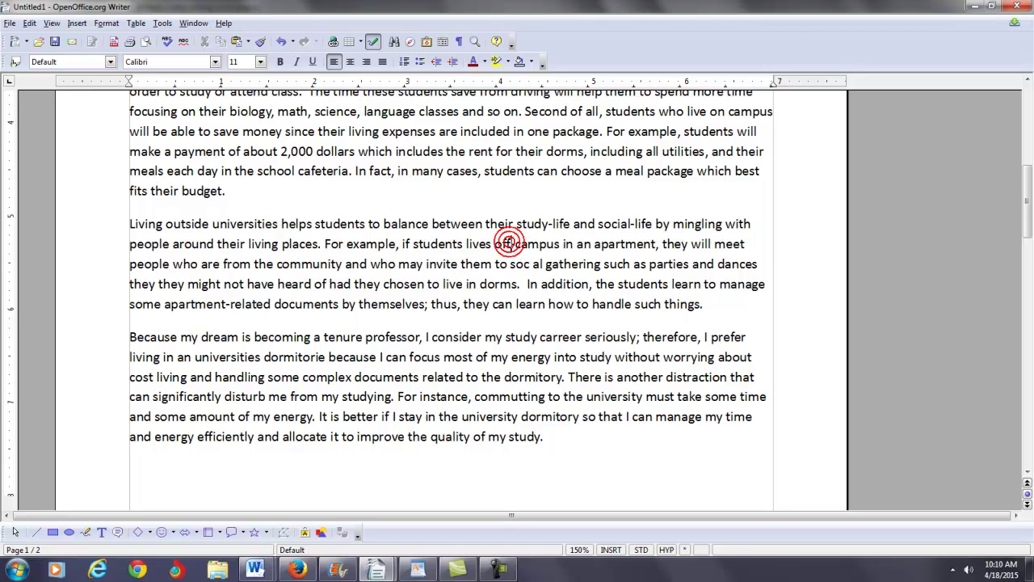
pyautogui.press('BackSpace')
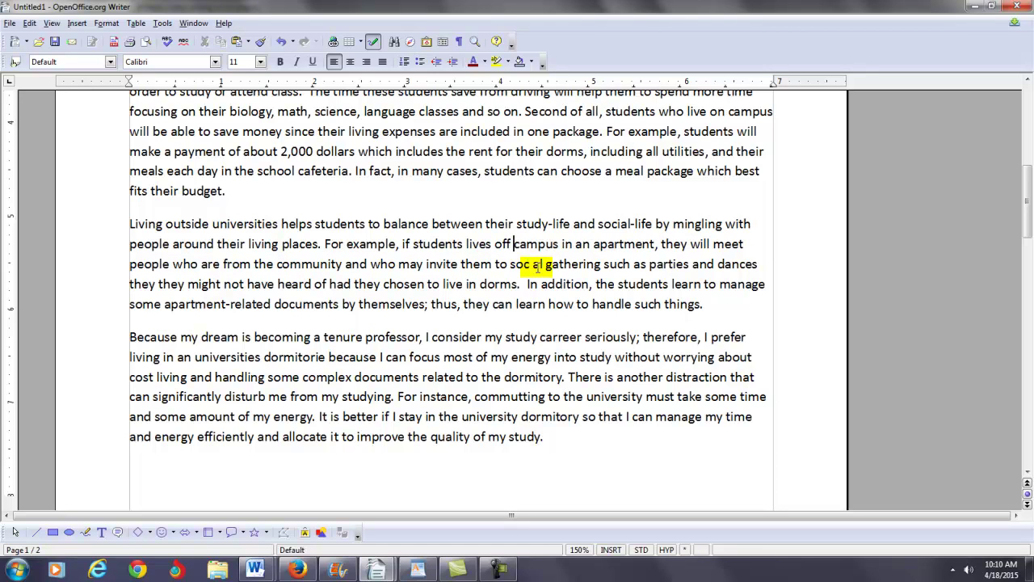
# Change "in an apartment" to "in apartments" in the example sentence.
pyautogui.press('Right')
pyautogui.press('BackSpace')
pyautogui.press('BackSpace')
pyautogui.press('BackSpace')
pyautogui.press('Right')
pyautogui.press('Right')
pyautogui.press('Right')
pyautogui.press('Right')
pyautogui.press('Right')
pyautogui.press('Right')
pyautogui.press('Right')
pyautogui.press('Right')
pyautogui.press('Right')
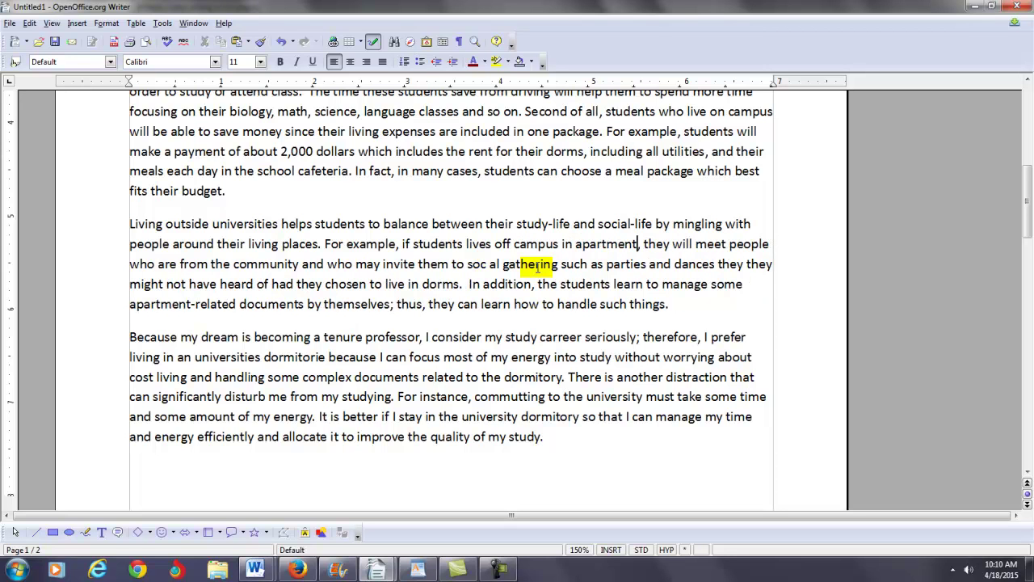
pyautogui.write('s')
# Review the rest of the paragraph about living outside universities, from "they will meet" through its closing sentence.
pyautogui.press('Right')
pyautogui.press('Right')
pyautogui.press('Right')
pyautogui.press('Right')
pyautogui.press('Right')
pyautogui.press('Right')
pyautogui.press('Right')
pyautogui.press('Right')
pyautogui.press('Right')
pyautogui.press('Right')
pyautogui.press('Right')
pyautogui.press('Right')
pyautogui.press('Right')
pyautogui.press('Right')
pyautogui.press('Right')
pyautogui.press('Right')
pyautogui.press('Right')
pyautogui.press('Right')
pyautogui.press('Right')
pyautogui.press('Right')
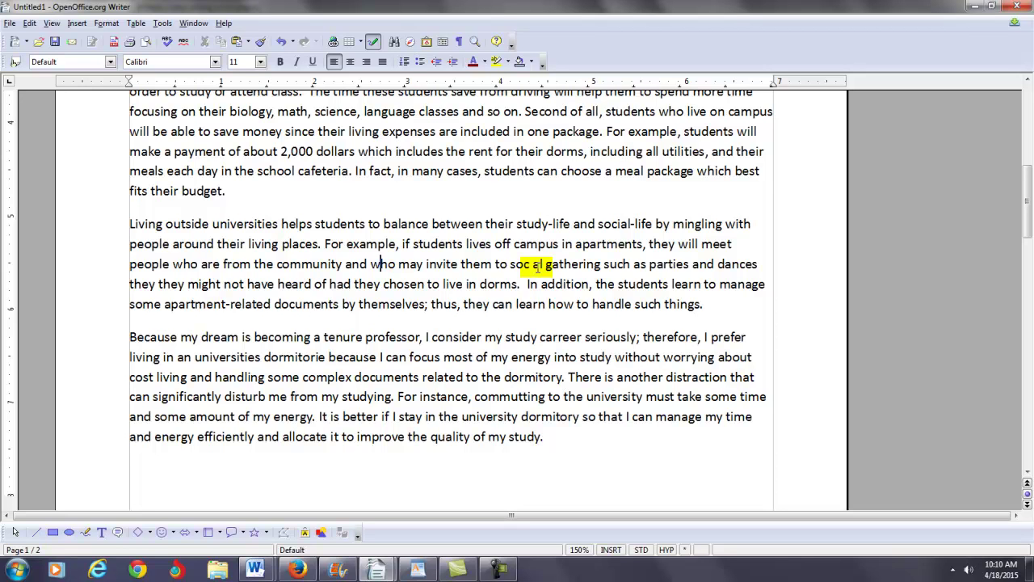
pyautogui.press('Down')
pyautogui.press('Down')
pyautogui.press('Right')
pyautogui.press('Right')
pyautogui.press('Right')
pyautogui.press('Right')
pyautogui.press('Right')
pyautogui.press('Right')
pyautogui.press('Right')
pyautogui.press('Right')
pyautogui.press('Right')
pyautogui.press('Right')
pyautogui.press('Right')
pyautogui.press('Right')
pyautogui.press('Right')
pyautogui.press('Right')
pyautogui.press('Right')
pyautogui.press('Right')
pyautogui.press('Right')
pyautogui.press('Right')
pyautogui.press('Right')
pyautogui.press('Right')
pyautogui.press('Right')
pyautogui.press('Right')
pyautogui.press('Right')
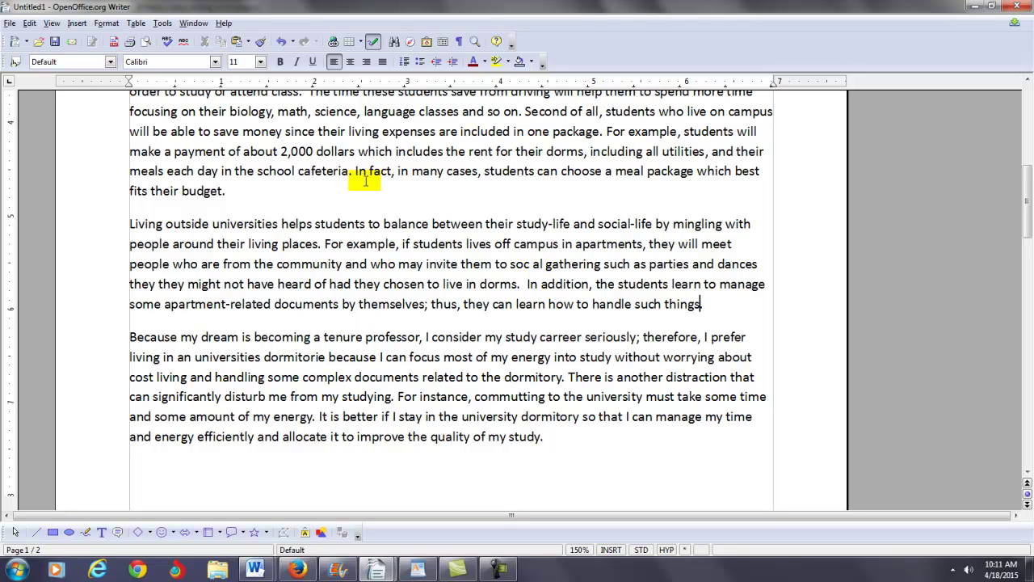
# Check the word count of the paragraph about living outside universities.
pyautogui.moveTo(129, 218); pyautogui.dragTo(723, 299)
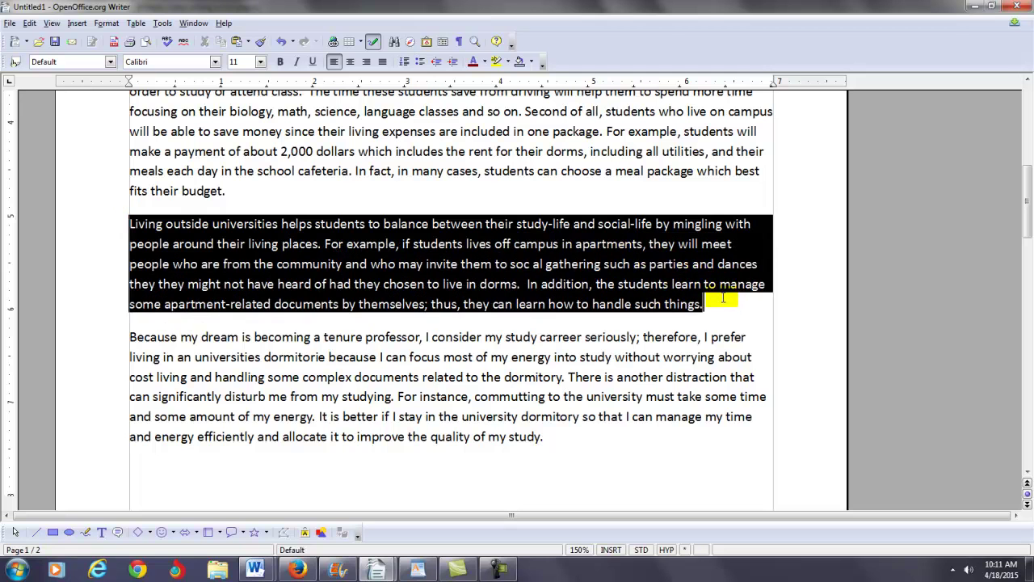
pyautogui.click(163, 22)
pyautogui.click(194, 64)
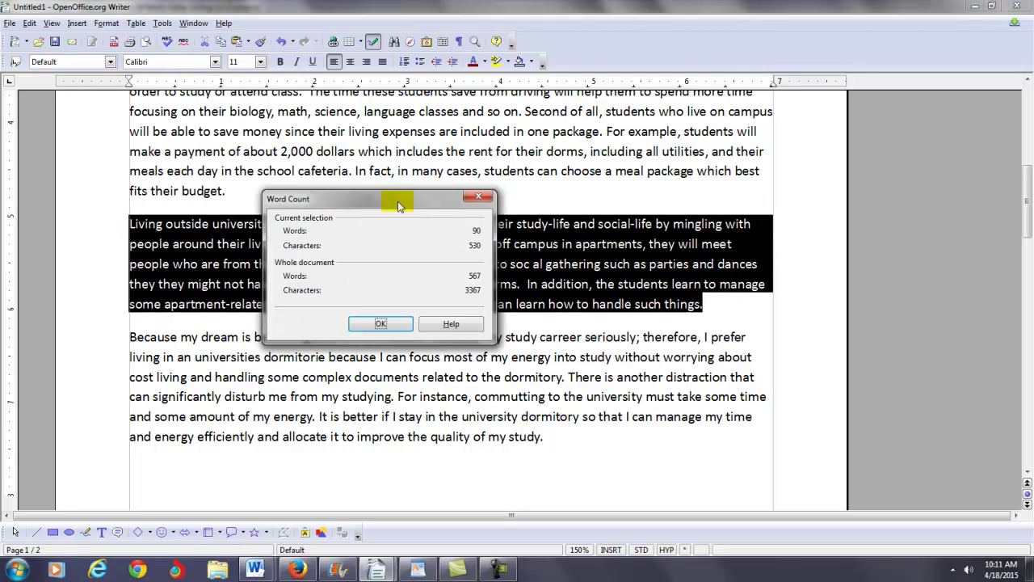
pyautogui.click(406, 323)
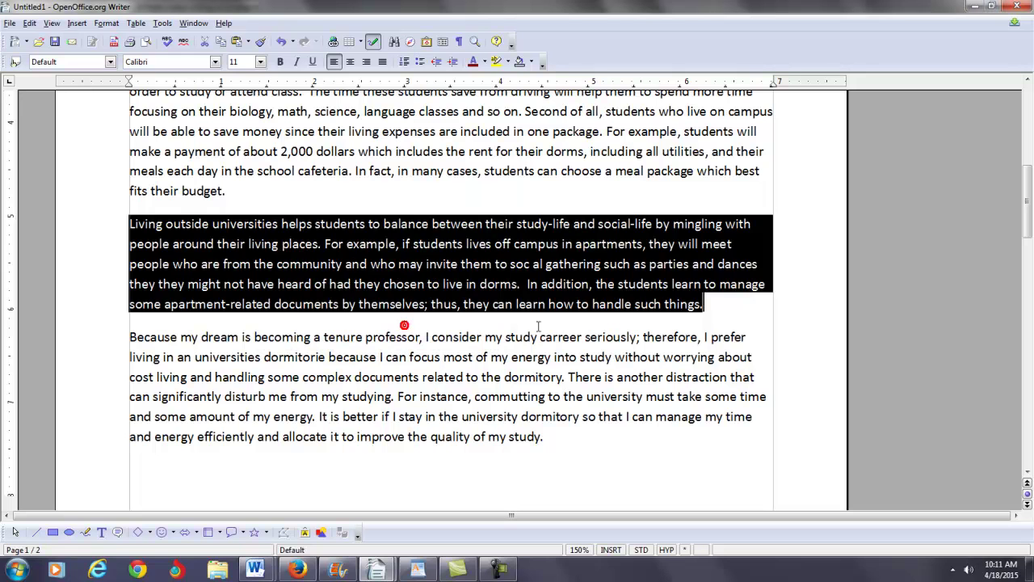
# Begin a new sentence at the end of the paragraph about living outside universities with "For example, these students".
pyautogui.click(714, 307)
pyautogui.write('Fo')
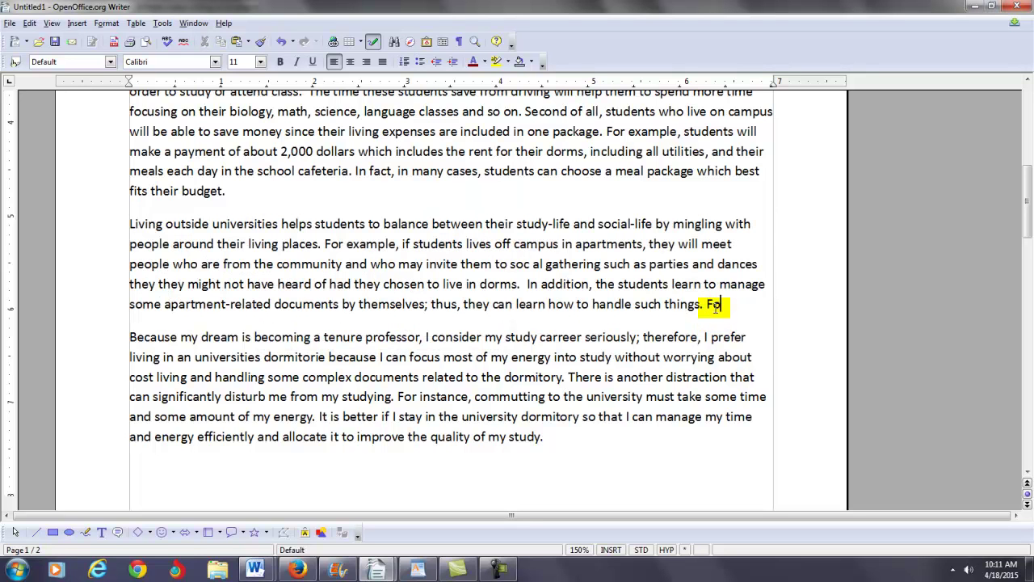
pyautogui.write('r example')
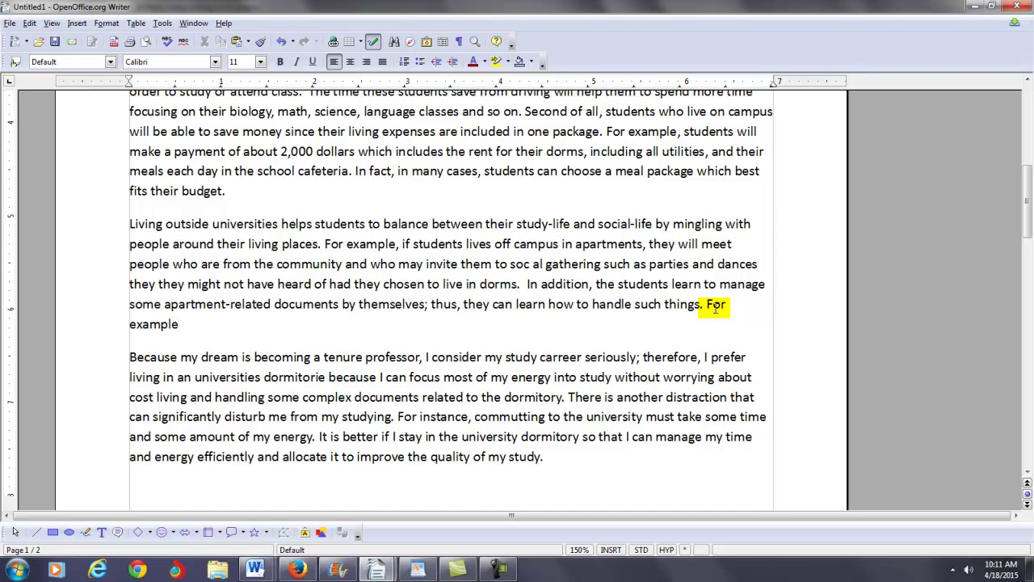
pyautogui.write(', students')
pyautogui.press('BackSpace')
pyautogui.press('BackSpace')
pyautogui.press('BackSpace')
pyautogui.press('BackSpace')
pyautogui.press('BackSpace')
pyautogui.press('BackSpace')
pyautogui.press('BackSpace')
pyautogui.press('BackSpace')
pyautogui.write('theses')
pyautogui.press('BackSpace')
pyautogui.write('students')
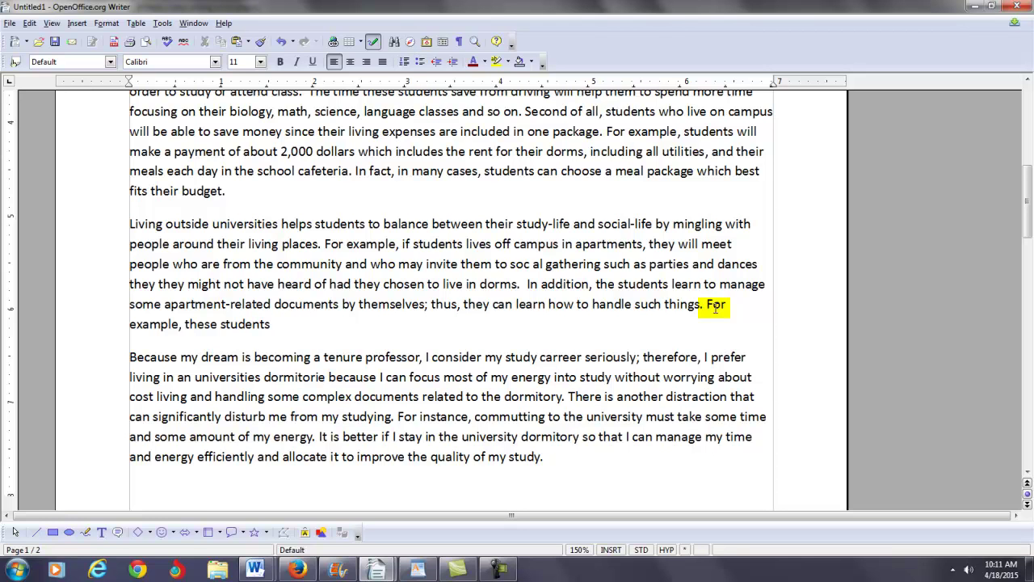
# Continue the closing example sentence with "learn the legal implications of signing leases and in some cases, they learn how to pay utility".
pyautogui.write('learn the legal implications of signing leases')
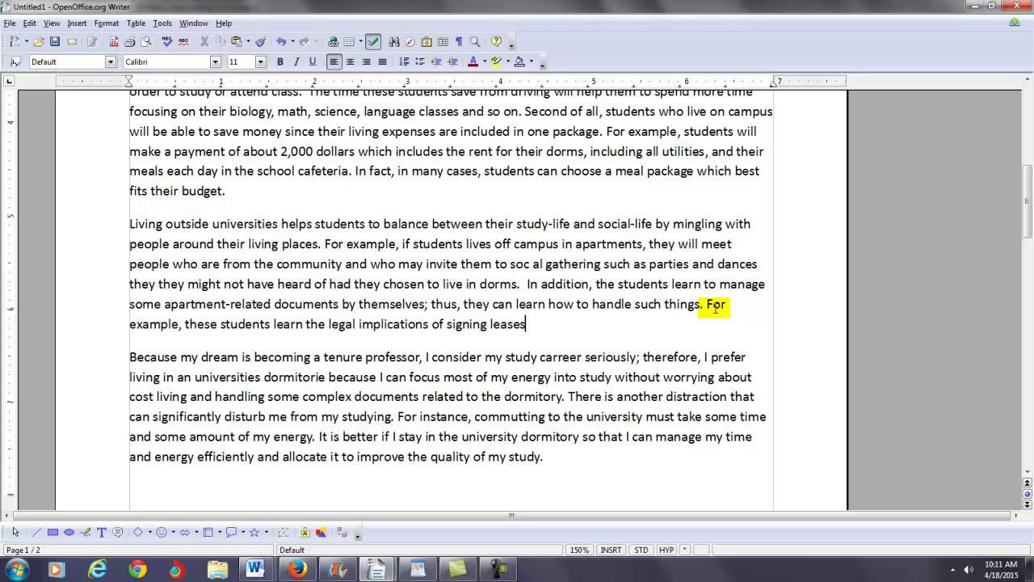
pyautogui.write('and in some cases, they learn how to ')
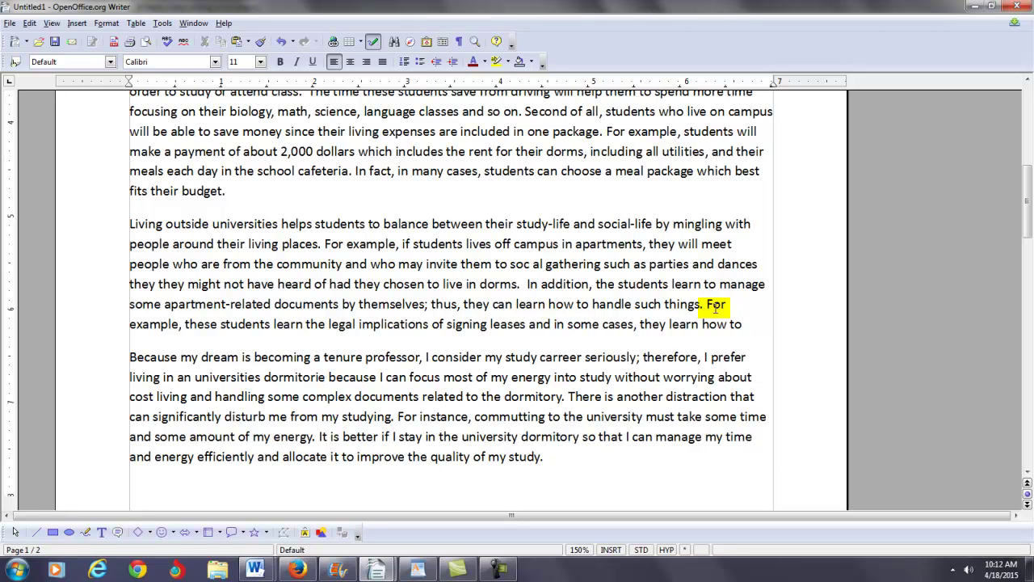
pyautogui.write('pay utility')
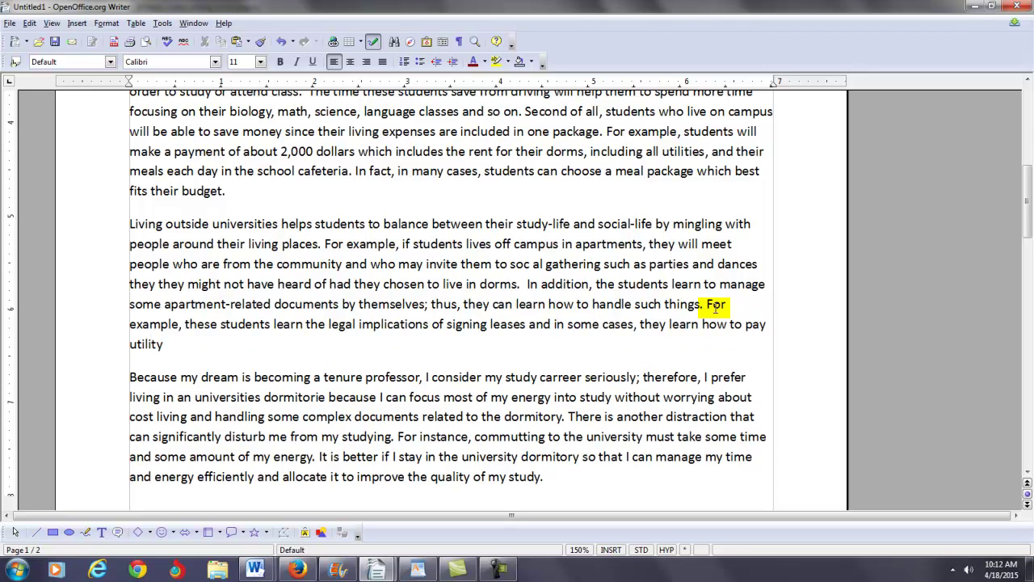
# Finish the example sentence about signing leases with "bills such as water, electricity, and gas.".
pyautogui.write(' bill')
pyautogui.press('BackSpace')
pyautogui.press('BackSpace')
pyautogui.press('BackSpace')
pyautogui.press('BackSpace')
pyautogui.write('bills such as a')
pyautogui.press('BackSpace')
pyautogui.write('water,')
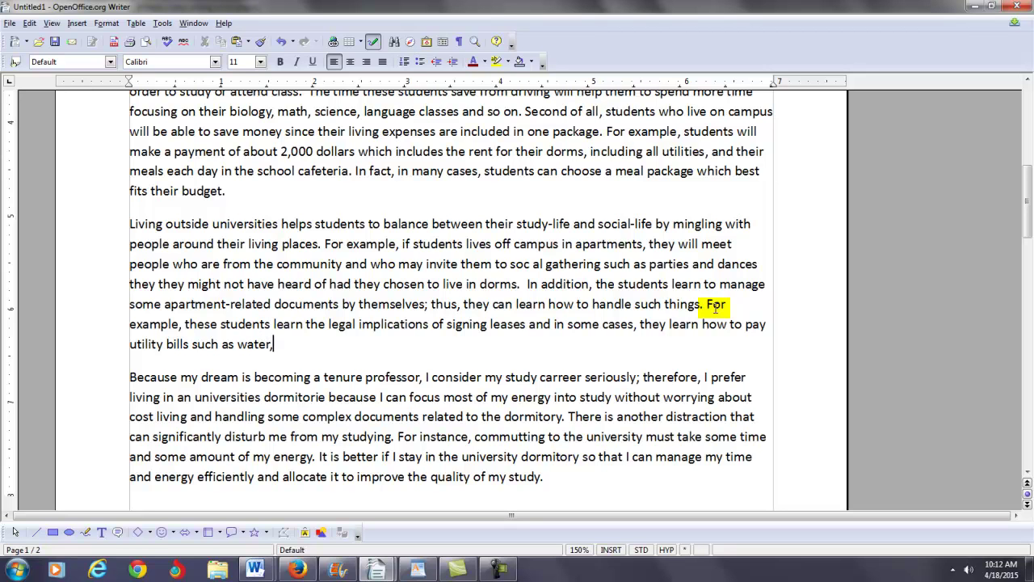
pyautogui.write(' electricity, and ')
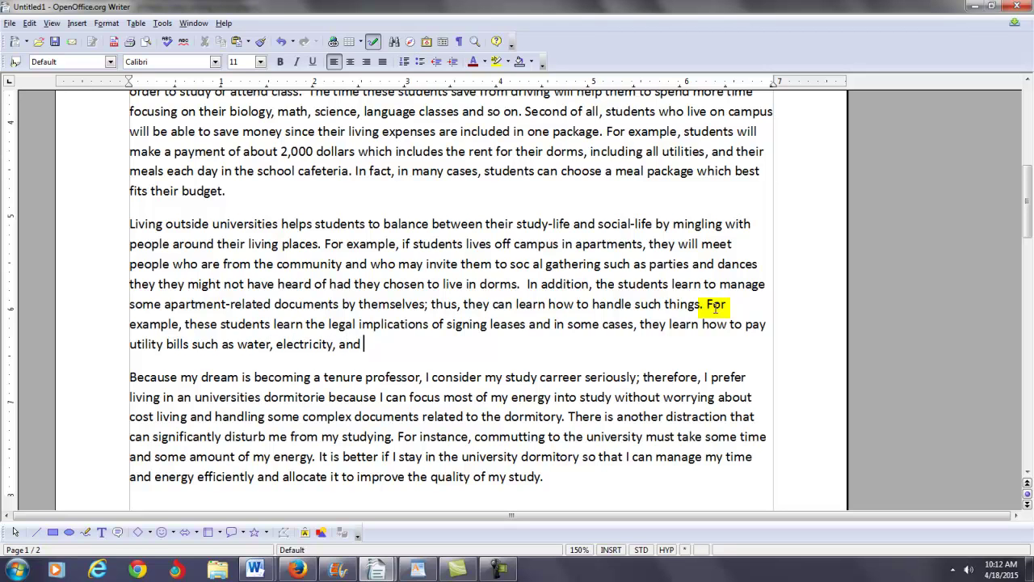
pyautogui.write('gas.')
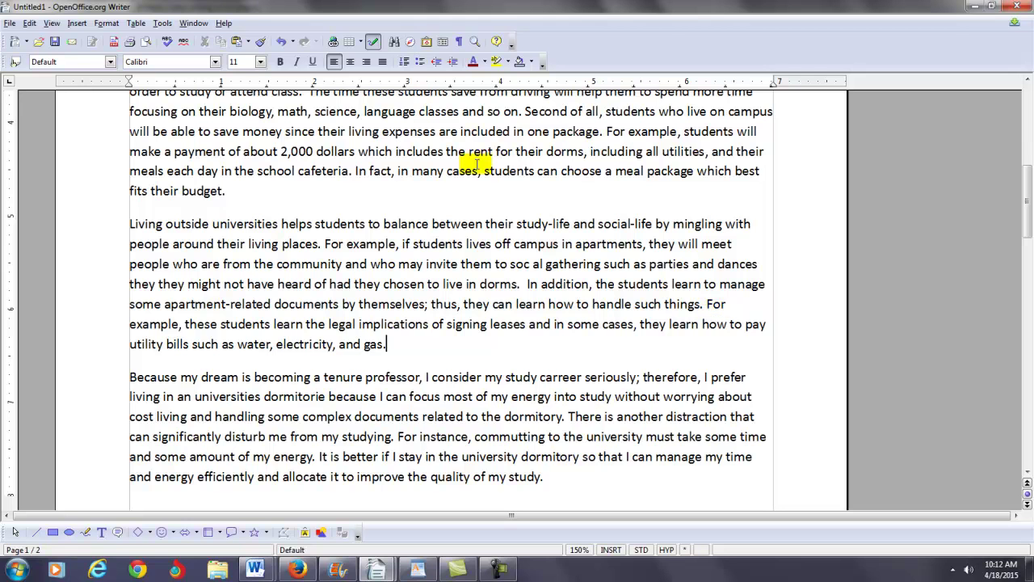
# Check the word count of the expanded paragraph about living outside universities.
pyautogui.moveTo(132, 223); pyautogui.dragTo(429, 341)
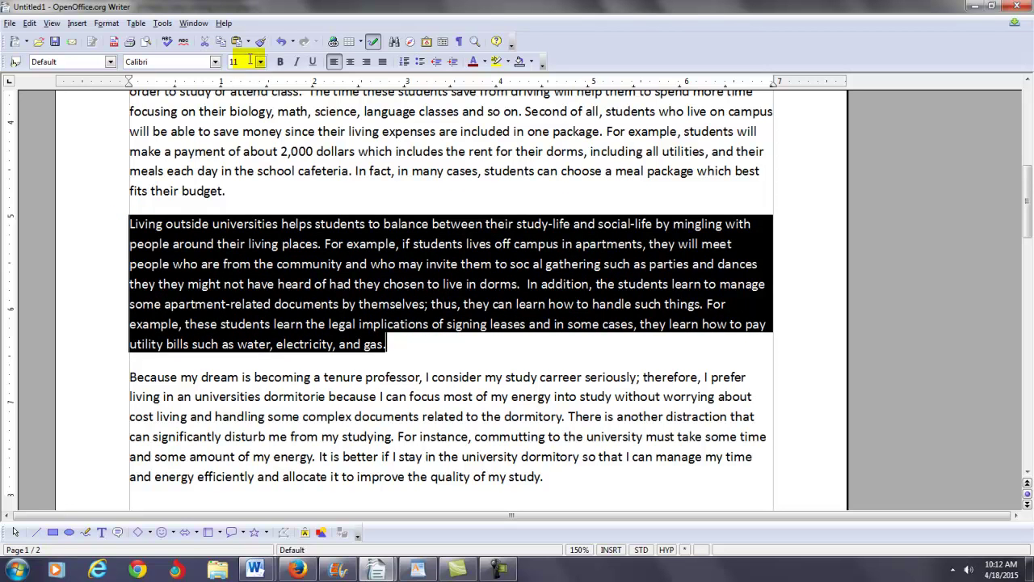
pyautogui.click(165, 29)
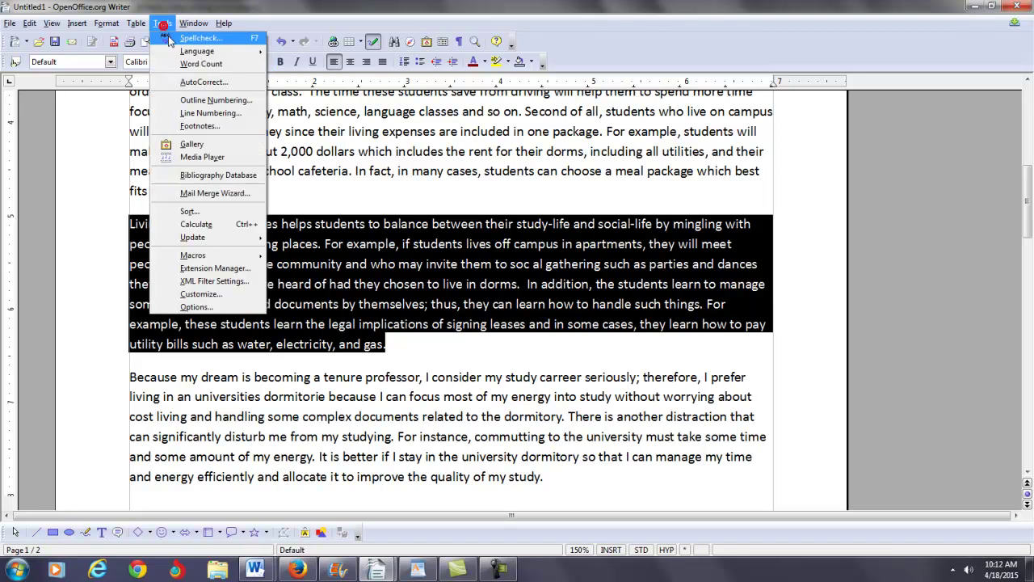
pyautogui.click(198, 72)
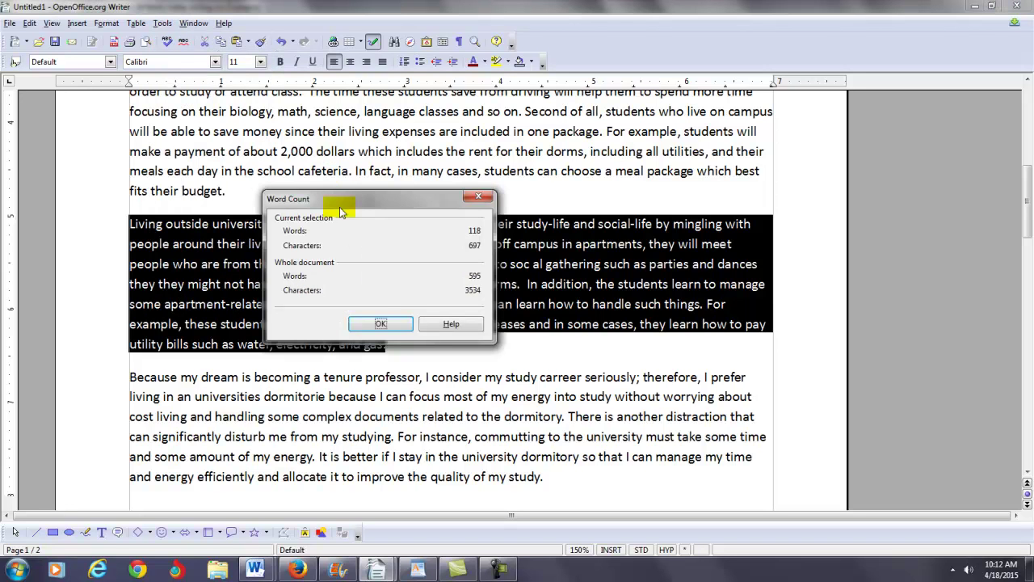
pyautogui.click(381, 324)
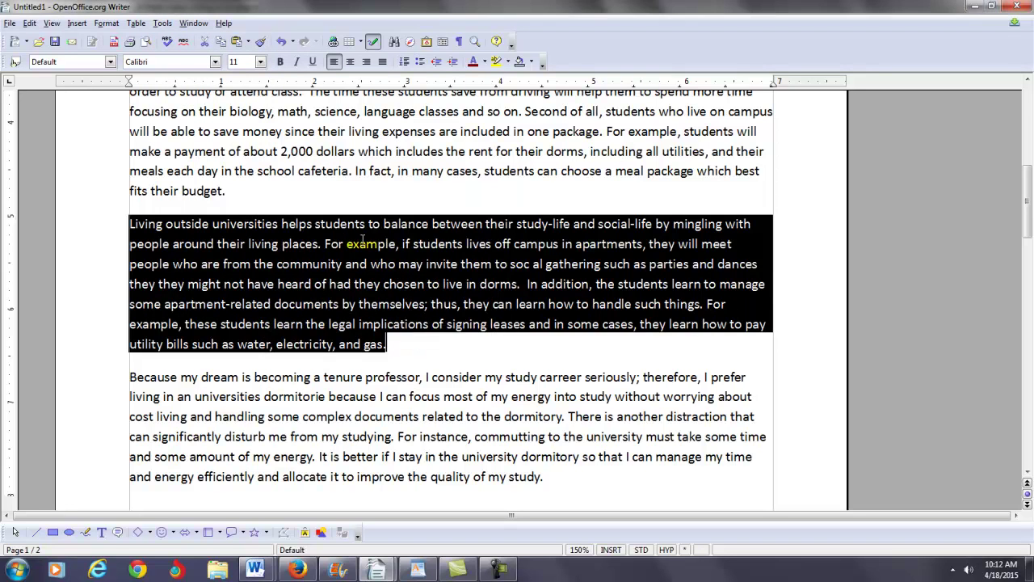
pyautogui.click(356, 218)
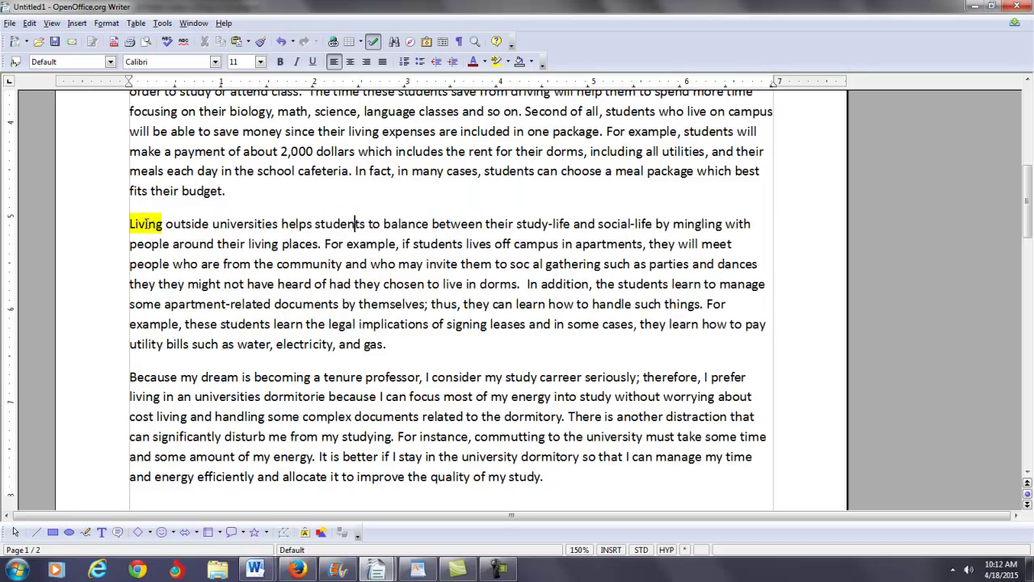
# Open the paragraph about living outside universities with "On the other hand," and make the following "living" lowercase.
pyautogui.click(127, 225)
pyautogui.write('on the han')
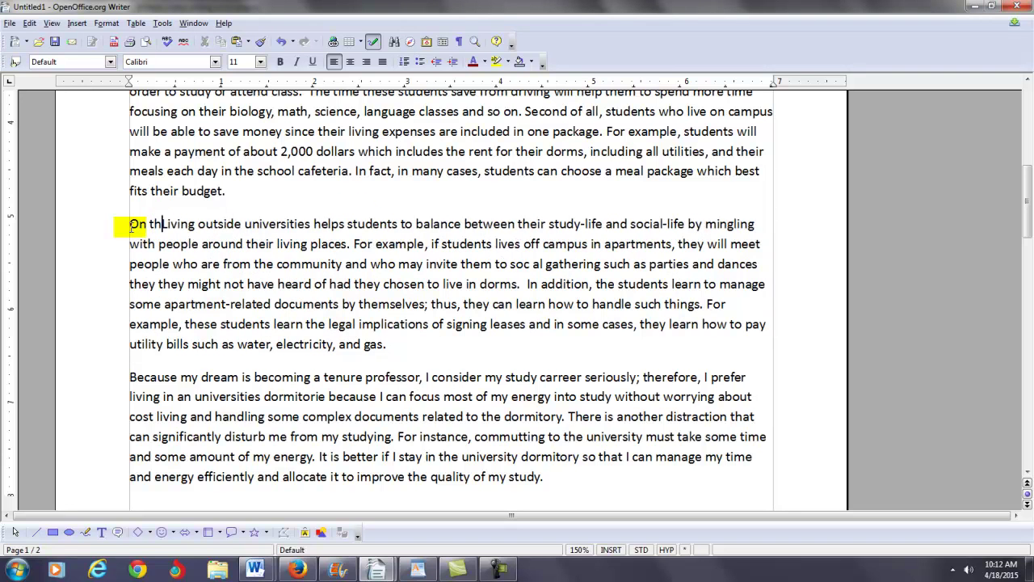
pyautogui.write('d')
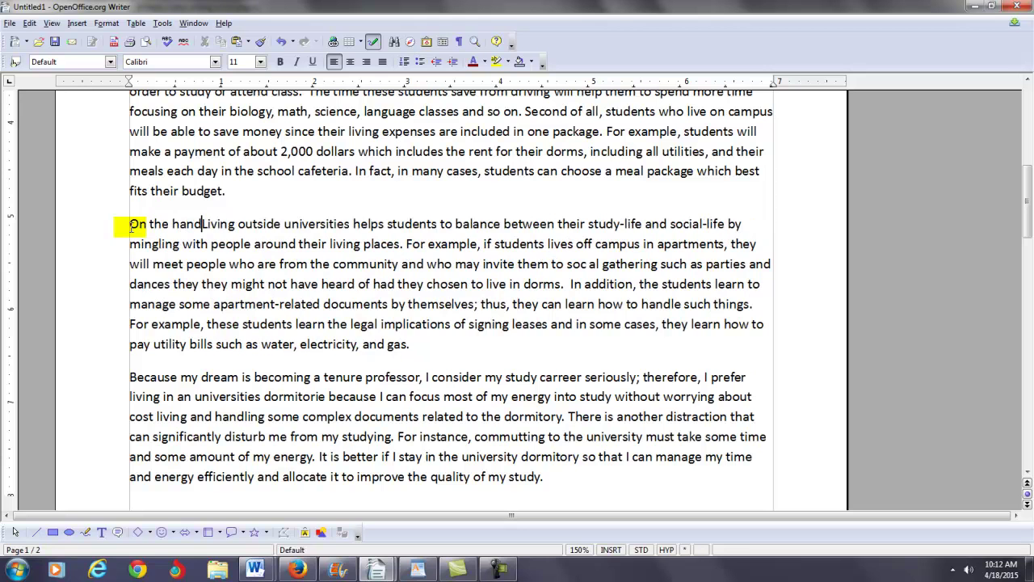
pyautogui.press('BackSpace')
pyautogui.press('BackSpace')
pyautogui.press('BackSpace')
pyautogui.press('BackSpace')
pyautogui.write('other ')
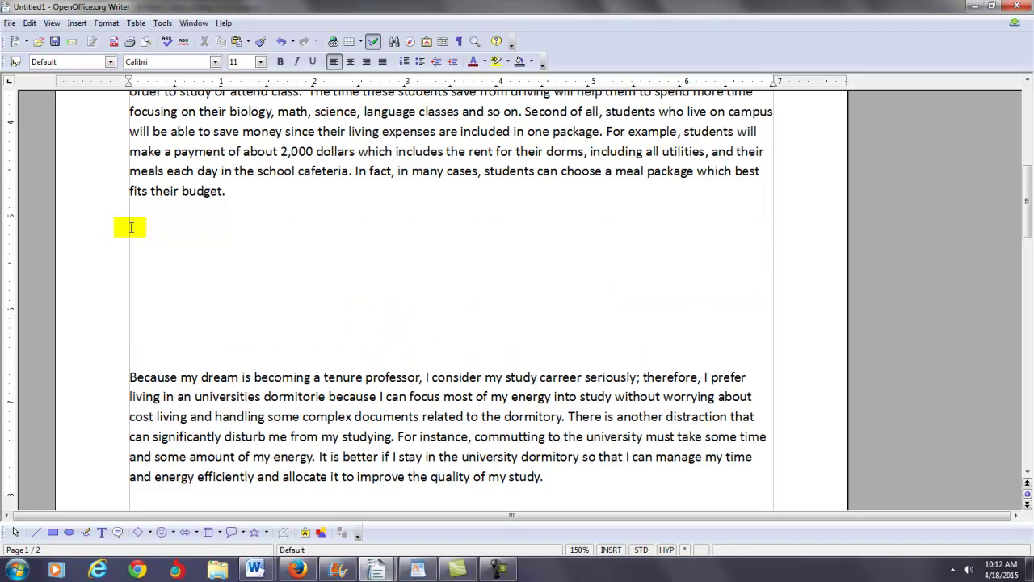
pyautogui.write('hand,')
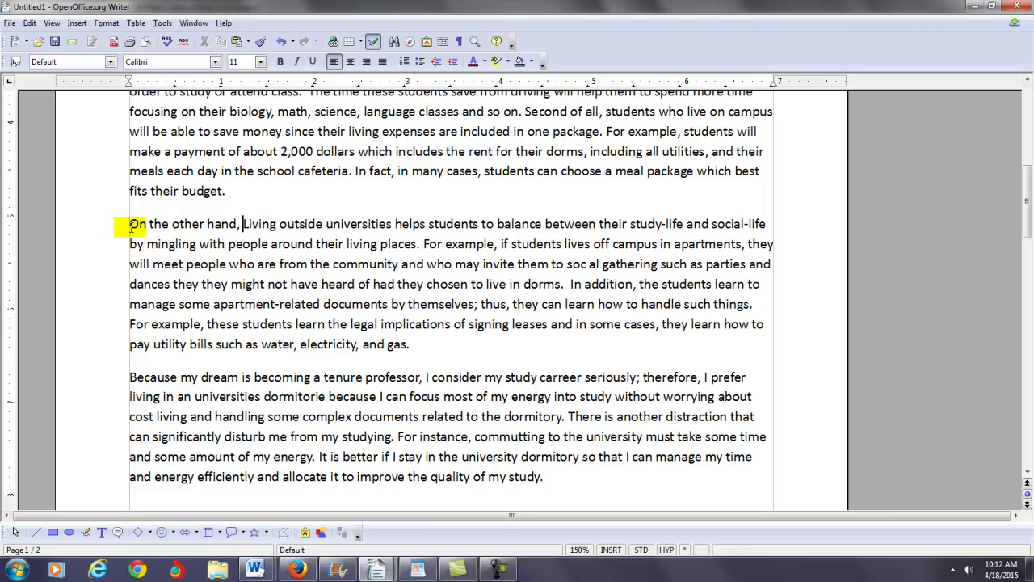
pyautogui.press('Delete')
pyautogui.write('l')
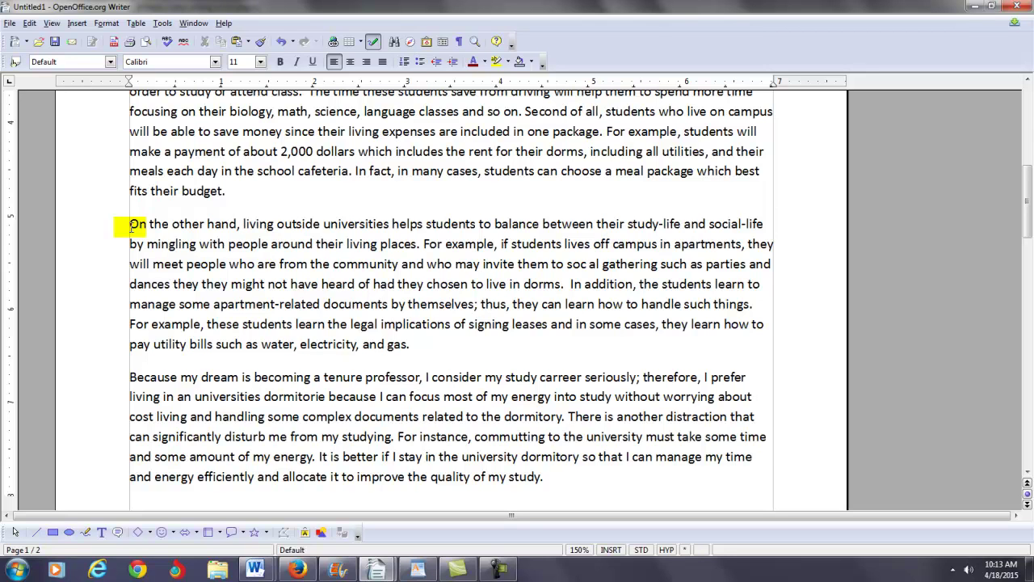
# Change "an universities" to "a universities" in the closing paragraph about becoming a tenure professor.
pyautogui.hotkey('ctrl', 'End')
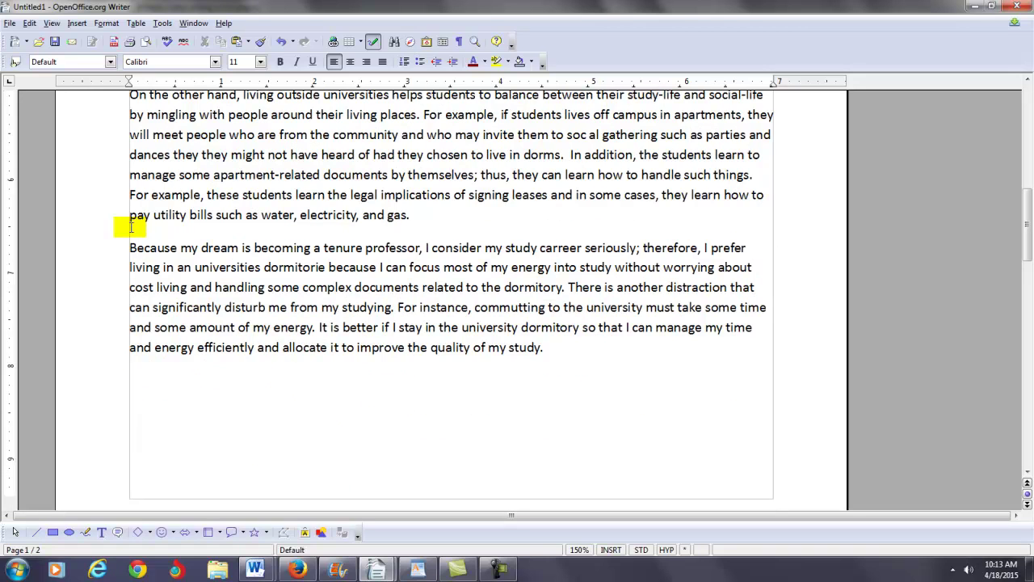
pyautogui.press('Up')
pyautogui.press('Up')
pyautogui.press('Up')
pyautogui.press('Up')
pyautogui.press('Up')
pyautogui.press('Up')
pyautogui.press('Up')
pyautogui.press('Up')
pyautogui.press('Up')
pyautogui.press('Up')
pyautogui.press('Up')
pyautogui.press('Up')
pyautogui.press('Up')
pyautogui.press('Up')
pyautogui.press('Down')
pyautogui.press('Down')
pyautogui.press('Down')
pyautogui.press('Down')
pyautogui.press('Down')
pyautogui.press('Left')
pyautogui.press('Left')
pyautogui.press('Delete')
pyautogui.press('Up')
# Delete the extra blank line between the essay question and "Answer:".
pyautogui.press('Down')
pyautogui.press('Down')
pyautogui.press('Down')
pyautogui.press('Down')
pyautogui.press('Down')
pyautogui.press('Down')
pyautogui.press('Down')
pyautogui.press('Down')
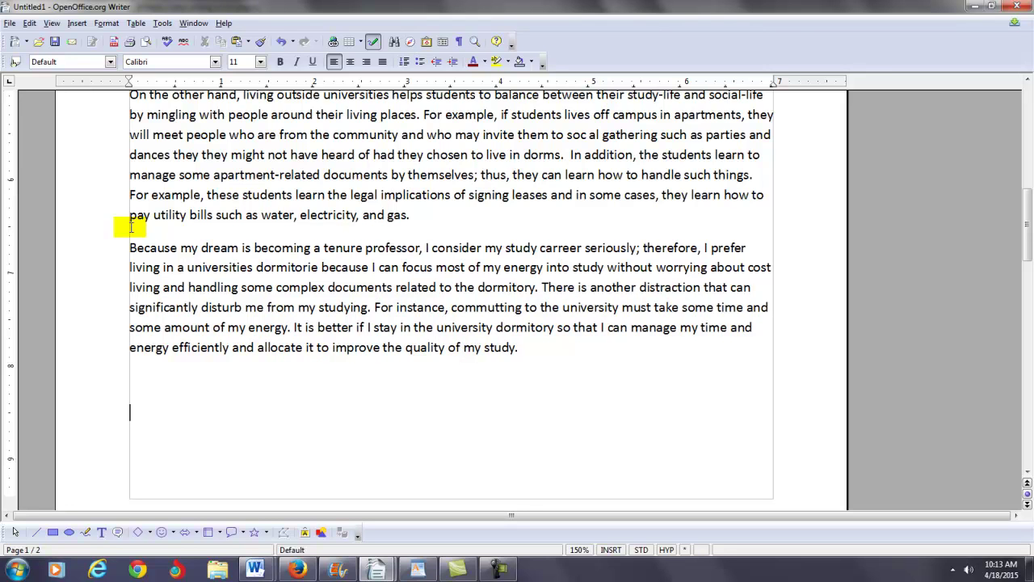
pyautogui.press('Up')
pyautogui.press('Up')
pyautogui.press('Up')
pyautogui.press('Up')
pyautogui.press('Up')
pyautogui.press('Up')
pyautogui.press('Up')
pyautogui.press('Up')
pyautogui.press('Up')
pyautogui.press('Up')
pyautogui.press('Up')
pyautogui.press('Up')
pyautogui.press('Up')
pyautogui.press('Up')
pyautogui.press('Up')
pyautogui.press('Up')
pyautogui.press('Up')
pyautogui.press('Up')
pyautogui.press('Up')
pyautogui.press('Up')
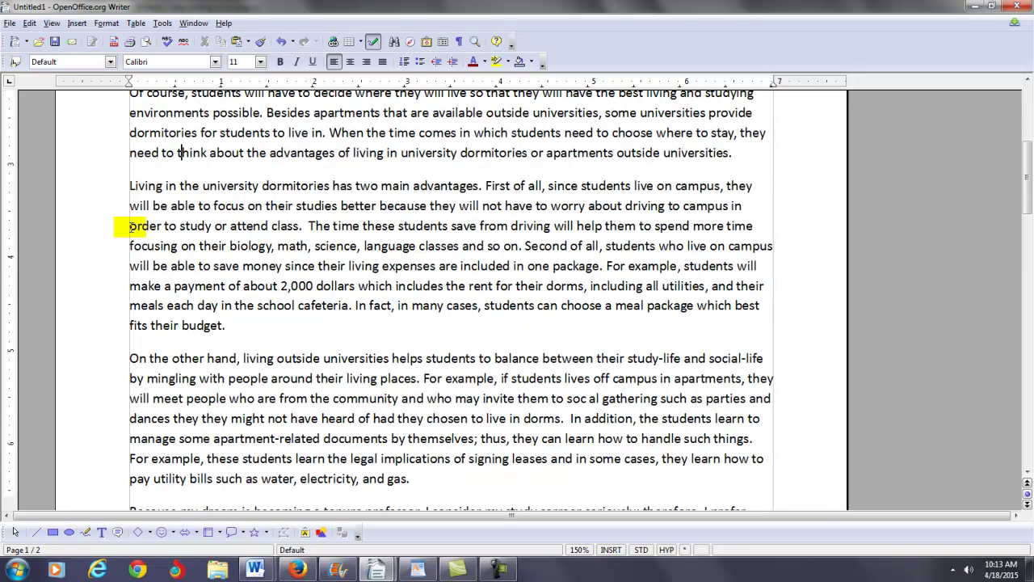
pyautogui.press('Up')
pyautogui.press('Up')
pyautogui.press('Up')
pyautogui.press('Down')
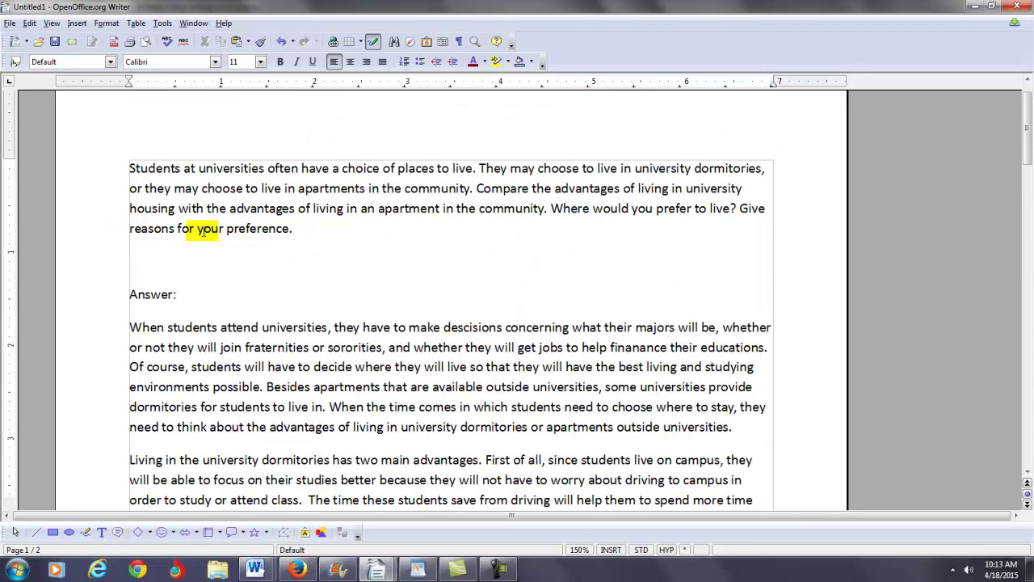
pyautogui.click(296, 228)
pyautogui.press('Delete')
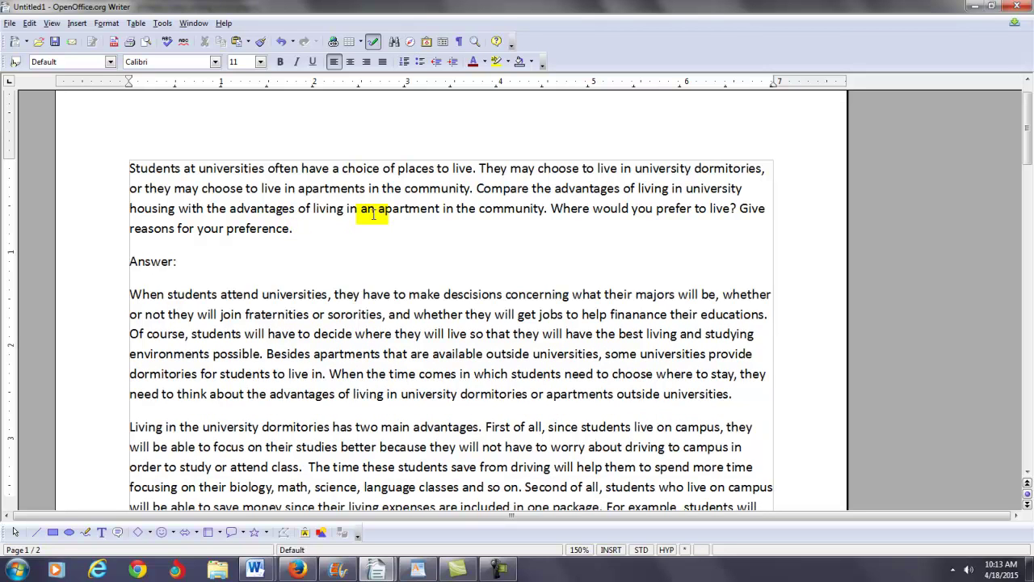
# Remove the article "a" before "universities dormitorie" in the closing paragraph.
pyautogui.click(474, 188)
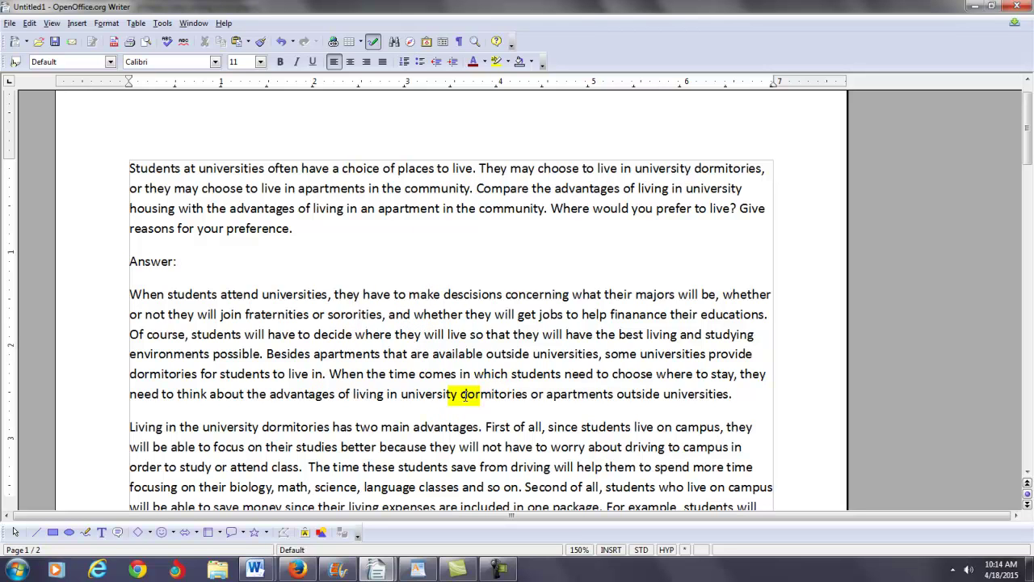
pyautogui.moveTo(1026, 122); pyautogui.dragTo(1028, 184)
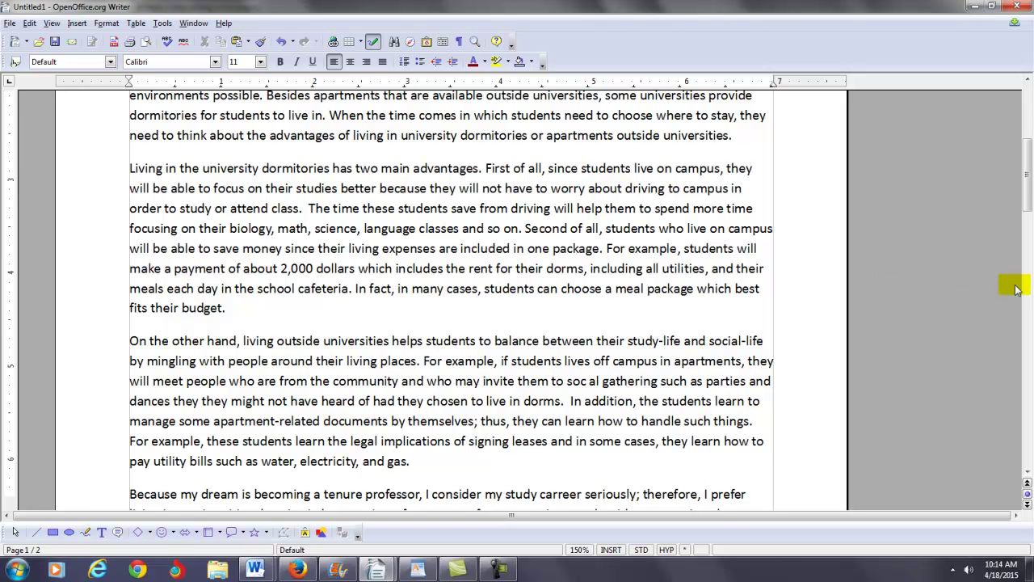
pyautogui.moveTo(1023, 197); pyautogui.dragTo(1027, 232)
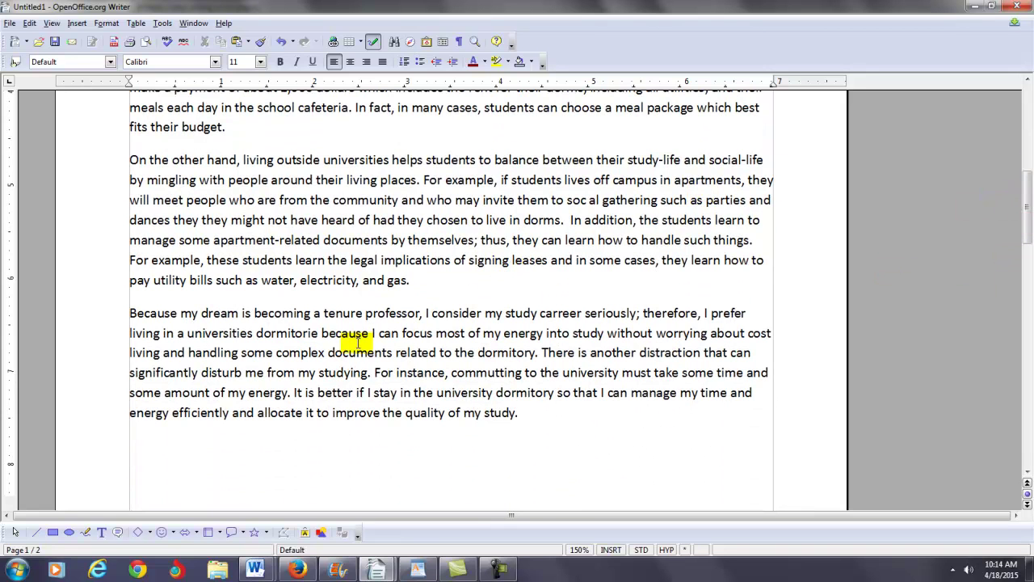
pyautogui.click(174, 334)
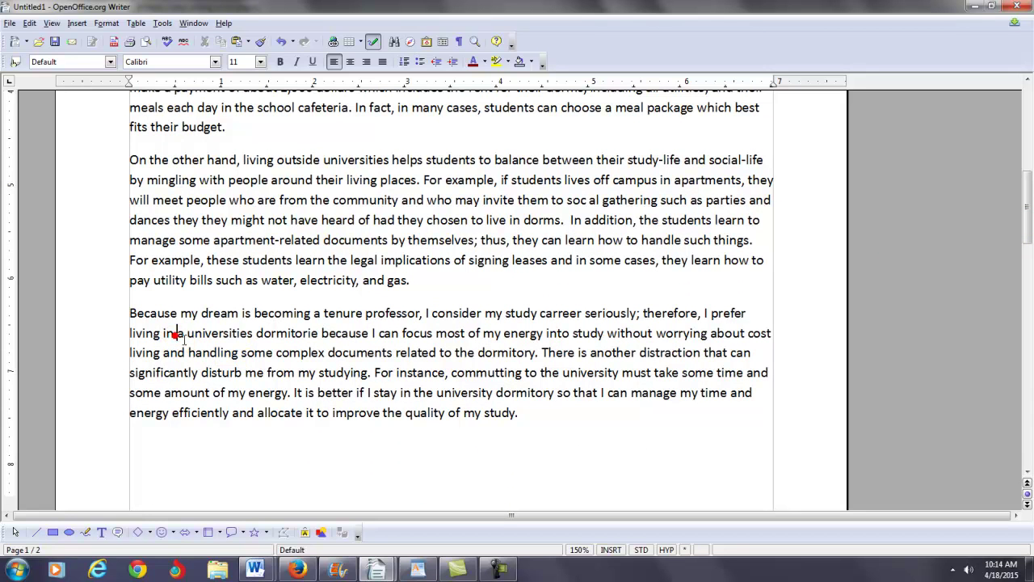
pyautogui.press('Delete')
pyautogui.press('Delete')
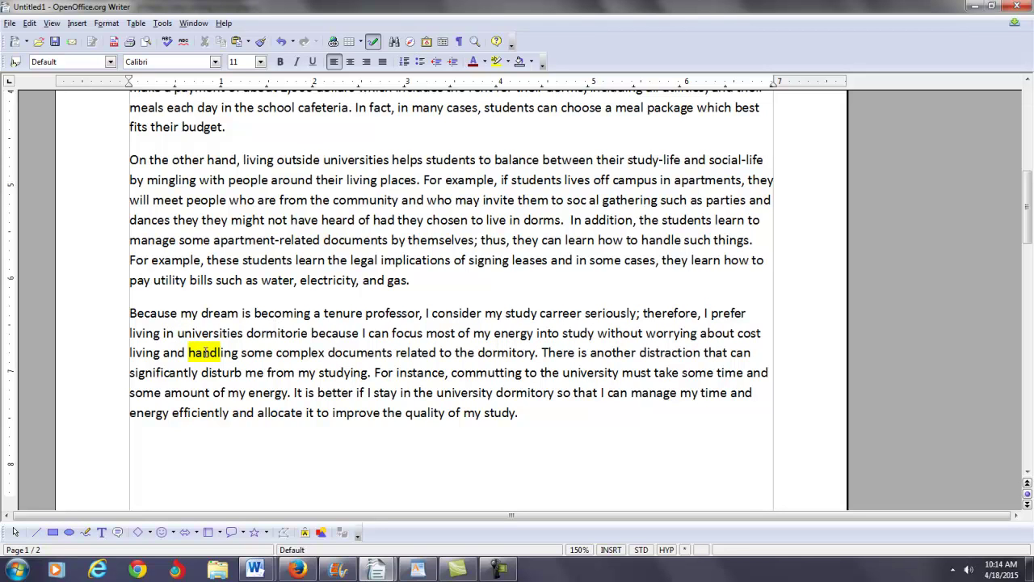
# Correct the spelling of "carreer" to "career" in the first sentence of the closing paragraph.
pyautogui.press('Right')
pyautogui.press('Right')
pyautogui.press('Right')
pyautogui.press('Right')
pyautogui.press('Right')
pyautogui.press('Right')
pyautogui.press('Right')
pyautogui.press('Right')
pyautogui.press('Right')
pyautogui.press('Right')
pyautogui.press('Right')
pyautogui.press('Right')
pyautogui.press('Right')
pyautogui.press('Right')
pyautogui.press('Right')
pyautogui.press('Right')
pyautogui.press('Right')
pyautogui.press('Right')
pyautogui.press('Right')
pyautogui.press('Right')
pyautogui.press('Right')
pyautogui.press('Right')
pyautogui.press('Right')
pyautogui.press('Right')
pyautogui.press('Right')
pyautogui.press('Right')
pyautogui.press('Right')
pyautogui.press('Right')
pyautogui.press('Right')
pyautogui.press('Right')
pyautogui.press('Right')
pyautogui.press('Right')
pyautogui.press('Right')
pyautogui.press('Right')
pyautogui.press('Right')
pyautogui.press('Right')
pyautogui.press('Right')
pyautogui.press('Right')
pyautogui.press('Right')
pyautogui.press('Right')
pyautogui.press('Delete')
# Change "universities" to "university" before "dormitorie" in the closing paragraph.
pyautogui.press('Right')
pyautogui.press('Right')
pyautogui.press('Right')
pyautogui.press('Right')
pyautogui.press('Right')
pyautogui.press('Right')
pyautogui.press('Right')
pyautogui.press('Right')
pyautogui.press('Right')
pyautogui.press('Right')
pyautogui.press('Right')
pyautogui.press('Right')
pyautogui.press('Right')
pyautogui.press('Right')
pyautogui.press('Right')
pyautogui.press('Right')
pyautogui.press('Right')
pyautogui.press('Right')
pyautogui.press('Right')
pyautogui.press('Right')
pyautogui.press('Right')
pyautogui.press('Right')
pyautogui.press('Right')
pyautogui.press('Right')
pyautogui.press('Right')
pyautogui.press('Right')
pyautogui.press('Right')
pyautogui.press('Right')
pyautogui.press('Right')
pyautogui.press('Right')
pyautogui.press('Right')
pyautogui.press('Right')
pyautogui.press('Delete')
pyautogui.press('Delete')
pyautogui.press('Delete')
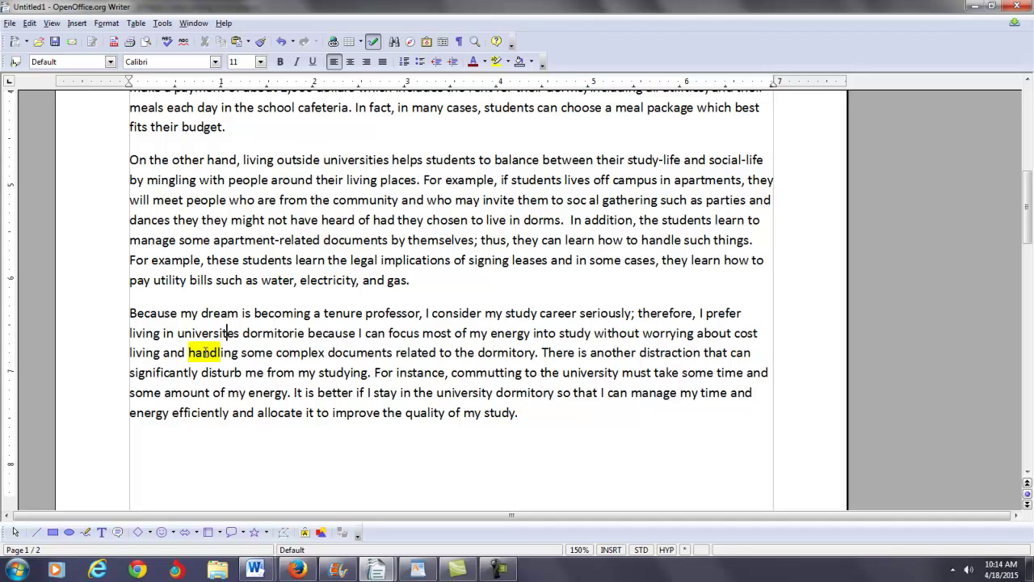
pyautogui.write('y')
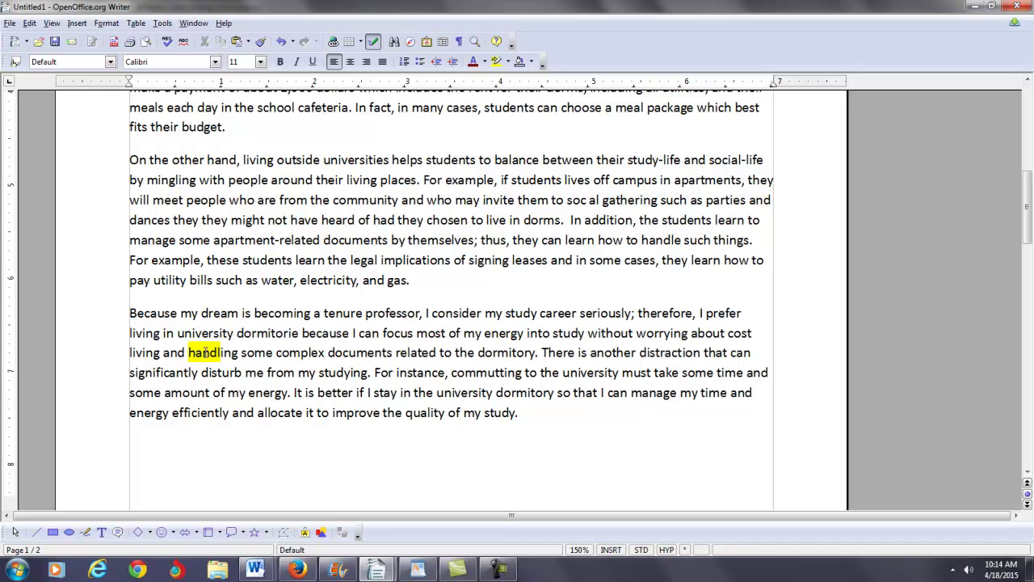
# Complete "dormitorie" as "dormitories" in the closing paragraph.
pyautogui.press('Right')
pyautogui.press('Right')
pyautogui.press('Right')
pyautogui.press('Right')
pyautogui.press('Right')
pyautogui.press('Right')
pyautogui.press('Right')
pyautogui.press('Right')
pyautogui.press('Right')
pyautogui.write('s')
# Change "energy into study" to "energy into my studies" in the closing paragraph.
pyautogui.press('Right')
pyautogui.press('Right')
pyautogui.press('Right')
pyautogui.press('Right')
pyautogui.press('Right')
pyautogui.press('Right')
pyautogui.press('Right')
pyautogui.press('Right')
pyautogui.press('Right')
pyautogui.press('Right')
pyautogui.press('Right')
pyautogui.press('Right')
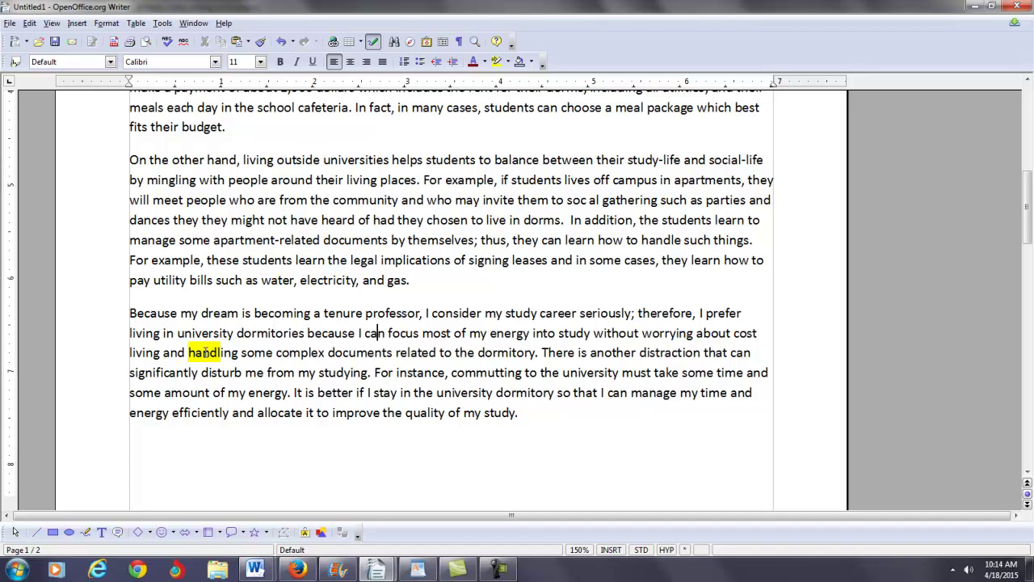
pyautogui.press('Right')
pyautogui.press('Right')
pyautogui.press('Right')
pyautogui.press('Right')
pyautogui.press('Right')
pyautogui.press('Right')
pyautogui.press('Right')
pyautogui.press('Right')
pyautogui.press('Right')
pyautogui.press('Right')
pyautogui.press('Right')
pyautogui.press('Right')
pyautogui.press('Right')
pyautogui.press('Right')
pyautogui.press('Right')
pyautogui.press('Right')
pyautogui.press('Right')
pyautogui.press('Right')
pyautogui.press('Right')
pyautogui.press('Right')
pyautogui.write('my')
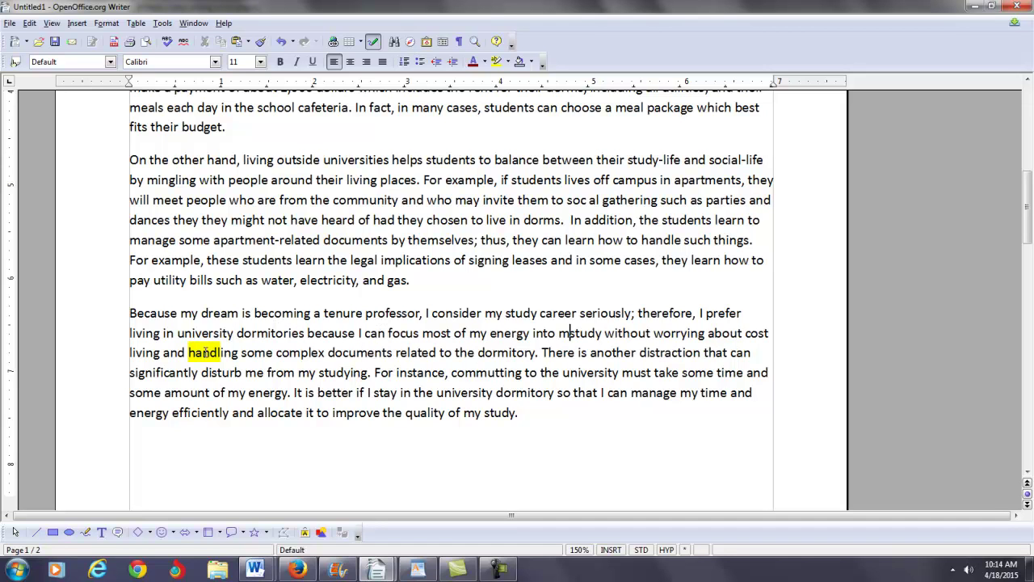
pyautogui.press('Right')
pyautogui.press('Right')
pyautogui.press('Right')
pyautogui.press('Right')
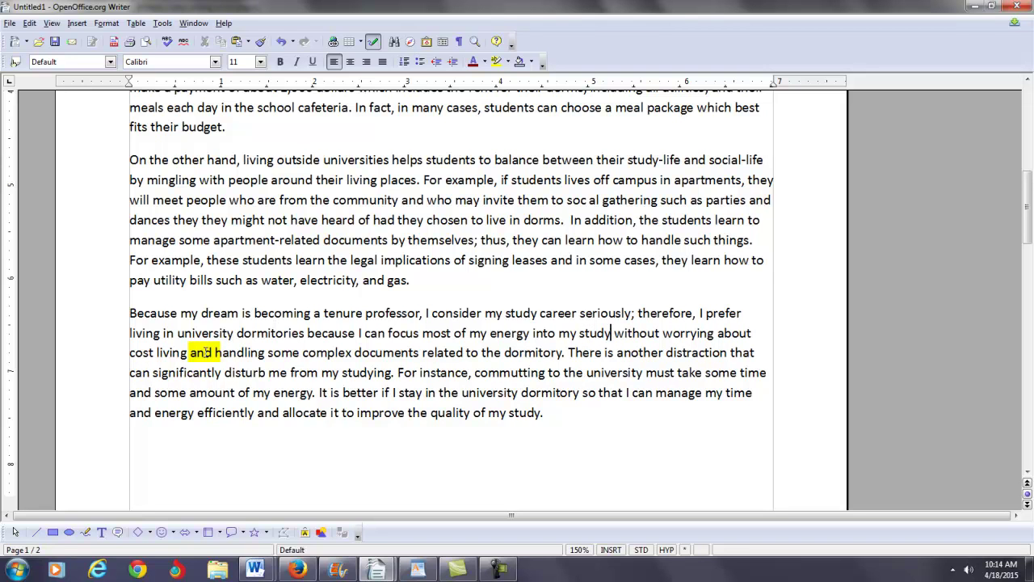
pyautogui.press('Delete')
pyautogui.write('ies')
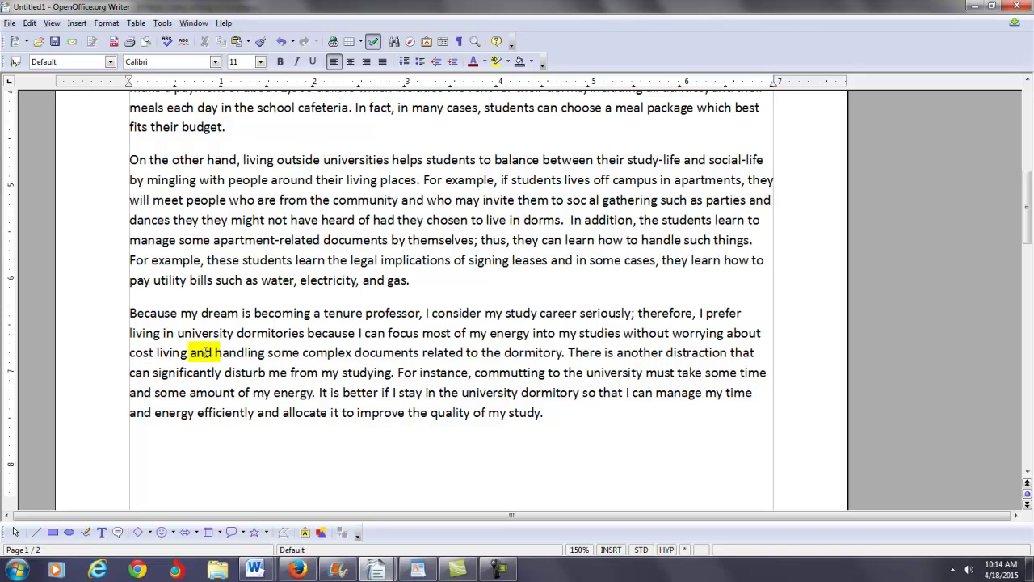
# Replace "cost" with "additonal" before "living" in the closing paragraph's phrase about worrying.
pyautogui.press('Right')
pyautogui.press('Right')
pyautogui.press('Right')
pyautogui.press('Right')
pyautogui.press('Right')
pyautogui.press('Right')
pyautogui.press('Right')
pyautogui.press('Right')
pyautogui.press('Right')
pyautogui.press('Right')
pyautogui.press('Right')
pyautogui.press('Right')
pyautogui.press('Right')
pyautogui.press('Right')
pyautogui.press('Right')
pyautogui.press('Right')
pyautogui.press('Right')
pyautogui.press('Right')
pyautogui.press('Right')
pyautogui.press('Right')
pyautogui.press('Left')
pyautogui.press('Left')
pyautogui.press('Left')
pyautogui.write('the')
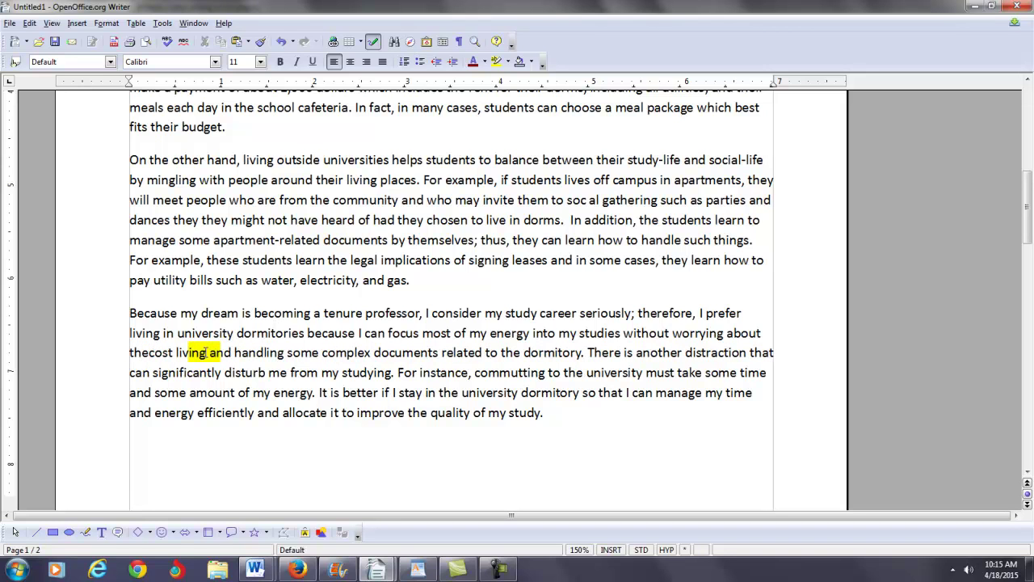
pyautogui.press('BackSpace')
pyautogui.press('BackSpace')
pyautogui.press('BackSpace')
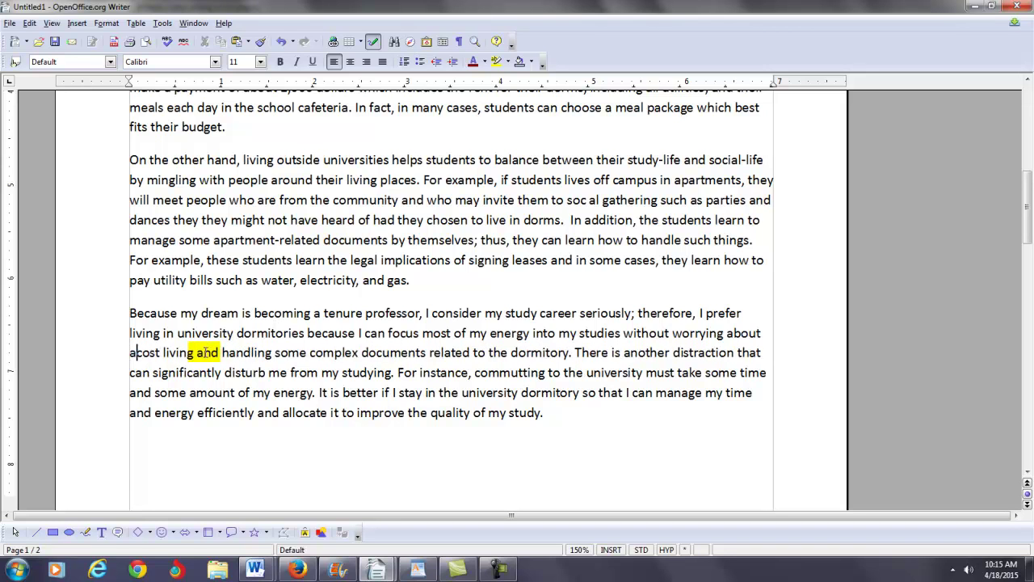
pyautogui.write('additonal')
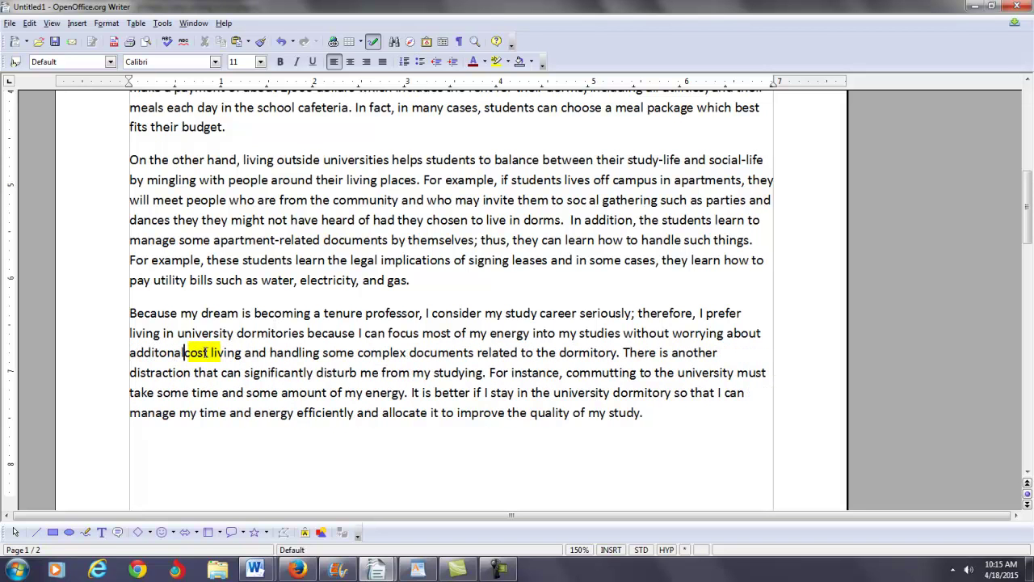
pyautogui.press('Delete')
pyautogui.press('Delete')
pyautogui.press('Delete')
pyautogui.press('Delete')
pyautogui.press('Delete')
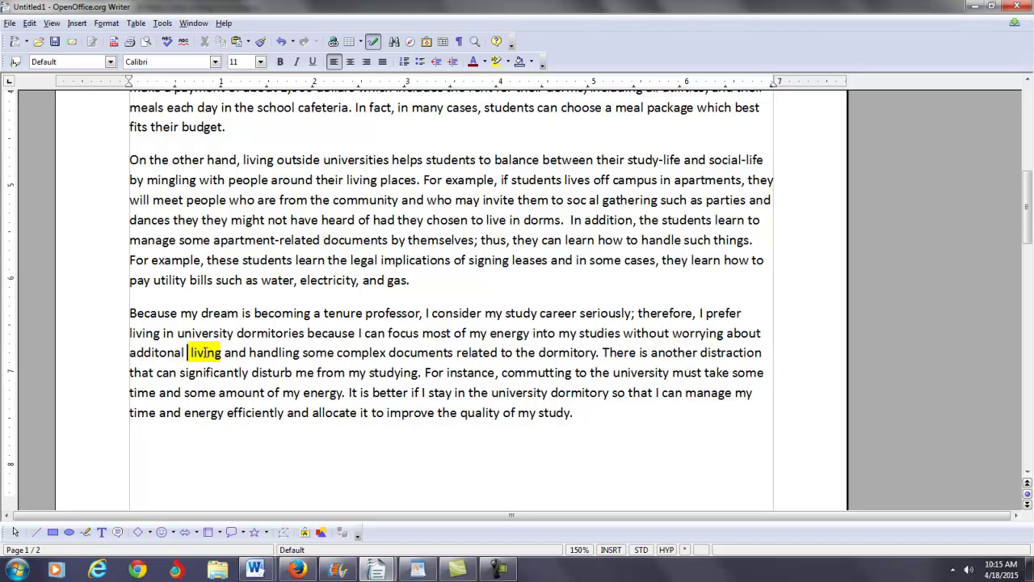
pyautogui.press('Delete')
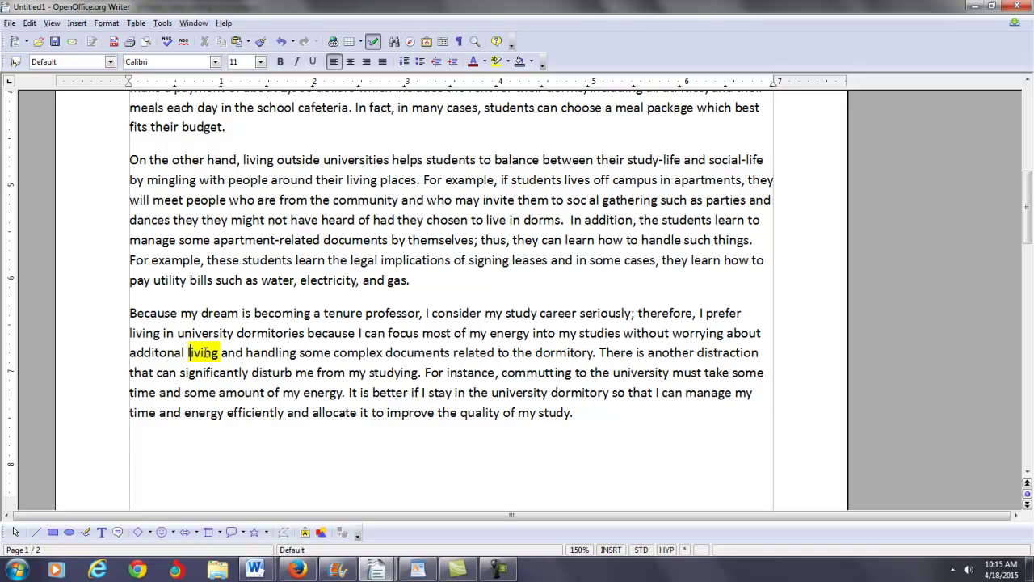
# Insert "expensies" after the highlighted "living" in the closing paragraph.
pyautogui.press('Right')
pyautogui.press('Right')
pyautogui.press('Right')
pyautogui.press('Right')
pyautogui.press('Right')
pyautogui.press('Right')
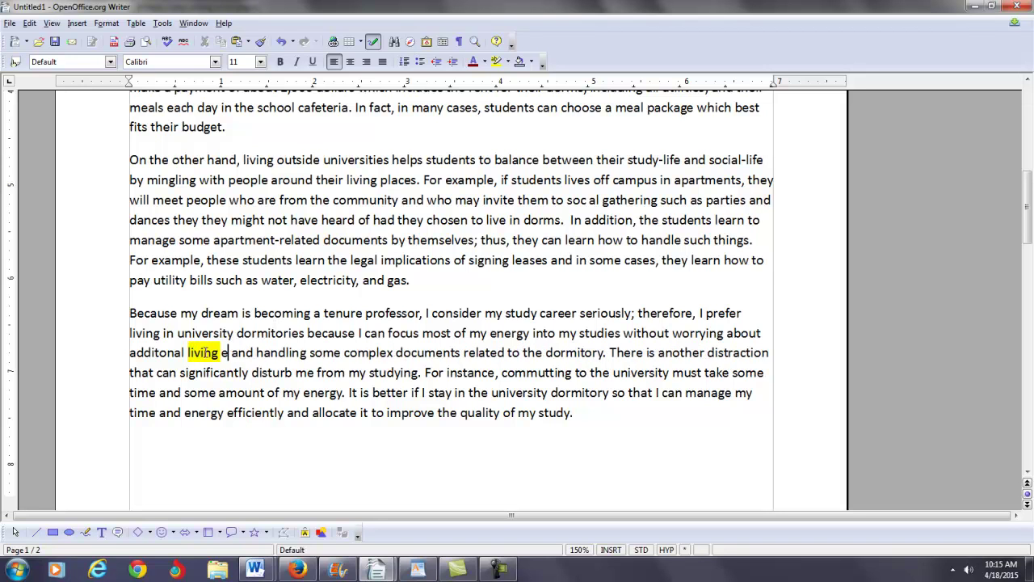
pyautogui.write('expnnses')
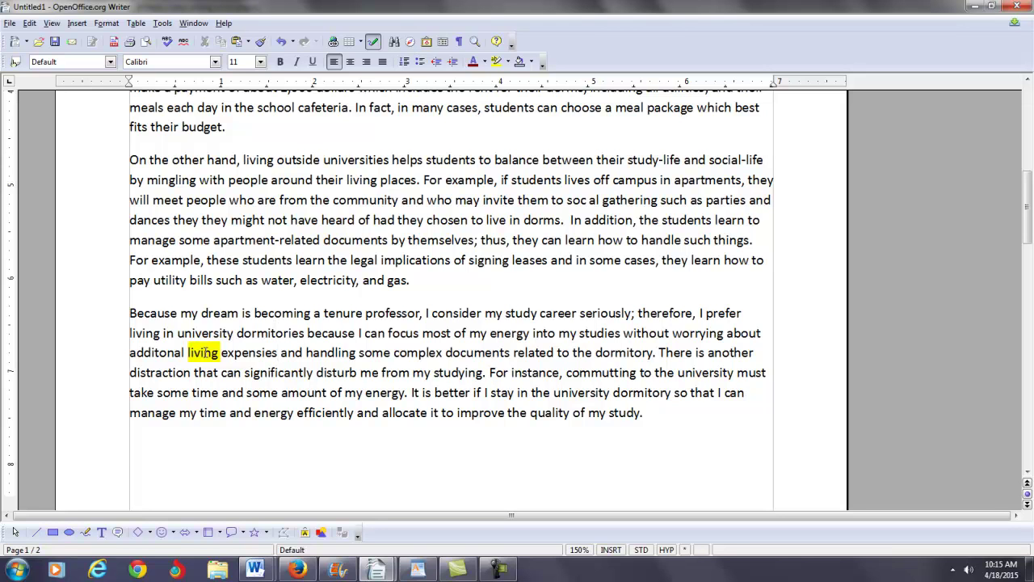
# Correct the spelling of "additonal" to "additional" before "living" in the closing paragraph.
pyautogui.press('Left')
pyautogui.press('Left')
pyautogui.press('Left')
pyautogui.press('Left')
pyautogui.press('Left')
pyautogui.press('Left')
pyautogui.press('Left')
pyautogui.press('Left')
pyautogui.press('Left')
pyautogui.press('Left')
pyautogui.press('Left')
pyautogui.press('Left')
pyautogui.press('Left')
pyautogui.press('Left')
pyautogui.press('Left')
pyautogui.press('Left')
pyautogui.press('Left')
pyautogui.press('Left')
pyautogui.press('Left')
pyautogui.press('Left')
pyautogui.write('i')
# Correct "expensies" to "expenses" after "living" in the closing paragraph.
pyautogui.press('Right')
pyautogui.press('Right')
pyautogui.press('Right')
pyautogui.press('Right')
pyautogui.press('Right')
pyautogui.press('Right')
pyautogui.press('Right')
pyautogui.press('Right')
pyautogui.press('Right')
pyautogui.press('Right')
pyautogui.press('Right')
pyautogui.press('Right')
pyautogui.press('Right')
pyautogui.press('Right')
pyautogui.press('Right')
pyautogui.press('Right')
pyautogui.press('Right')
pyautogui.press('Right')
pyautogui.press('Right')
pyautogui.press('Right')
pyautogui.press('Right')
pyautogui.press('Right')
pyautogui.press('Right')
pyautogui.press('Right')
pyautogui.press('Right')
pyautogui.press('Right')
pyautogui.press('Right')
pyautogui.press('Right')
pyautogui.press('Right')
pyautogui.press('Right')
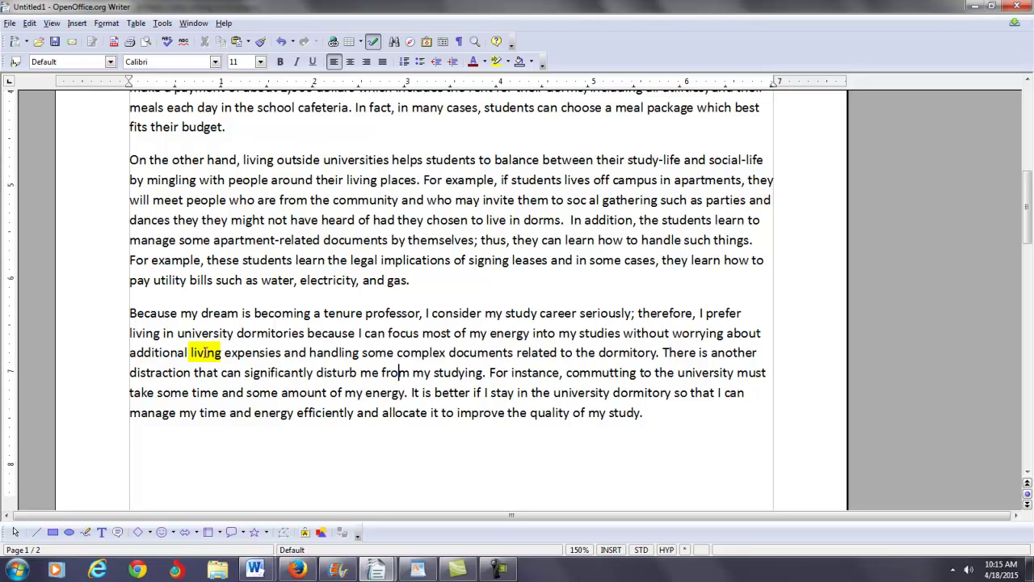
pyautogui.press('Right')
pyautogui.press('Right')
pyautogui.press('Right')
pyautogui.press('Right')
pyautogui.press('Right')
pyautogui.press('Right')
pyautogui.press('Right')
pyautogui.press('Right')
pyautogui.press('Right')
pyautogui.press('Right')
pyautogui.press('Right')
pyautogui.press('Right')
pyautogui.press('Right')
pyautogui.press('Right')
pyautogui.press('Right')
pyautogui.press('Right')
pyautogui.press('Right')
pyautogui.press('Right')
pyautogui.press('Right')
pyautogui.press('Right')
pyautogui.press('Left')
pyautogui.press('Left')
pyautogui.press('Left')
pyautogui.press('Left')
pyautogui.press('Left')
pyautogui.press('Left')
pyautogui.press('Left')
pyautogui.press('Left')
pyautogui.press('Left')
pyautogui.press('Left')
pyautogui.press('Left')
pyautogui.press('Left')
pyautogui.press('Left')
pyautogui.press('Left')
pyautogui.press('Left')
pyautogui.press('Left')
pyautogui.press('Left')
pyautogui.press('Left')
pyautogui.press('Left')
pyautogui.press('Left')
pyautogui.press('Left')
pyautogui.press('Left')
pyautogui.press('Right')
pyautogui.press('Right')
pyautogui.press('Delete')
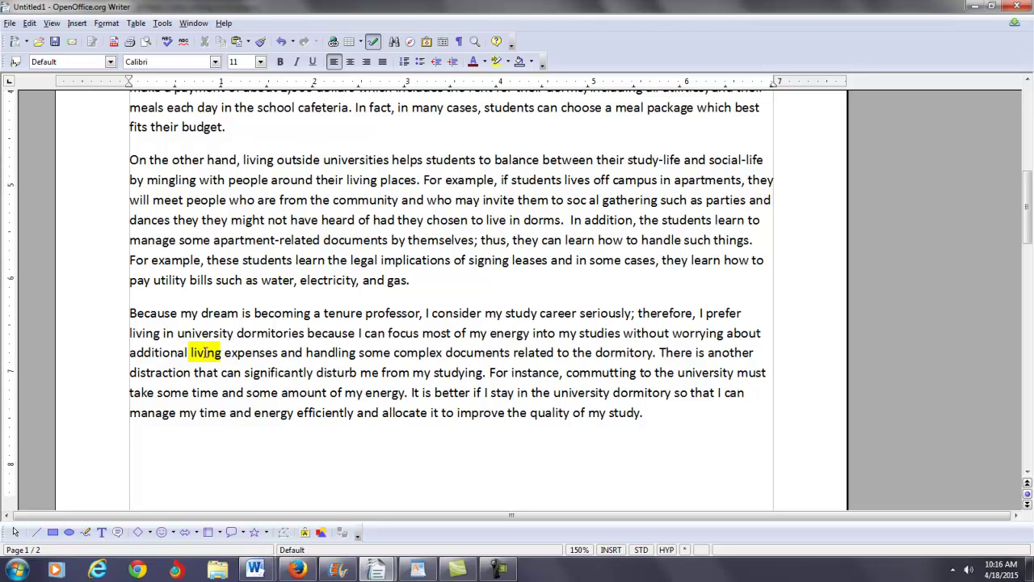
# Replace "the dormitory" with "off-campus apartment housing" after "documents related to" in the closing paragraph.
pyautogui.press('Right')
pyautogui.press('Right')
pyautogui.press('Right')
pyautogui.press('Right')
pyautogui.press('Right')
pyautogui.press('Right')
pyautogui.press('Right')
pyautogui.press('Right')
pyautogui.press('Right')
pyautogui.press('Right')
pyautogui.press('Right')
pyautogui.press('Right')
pyautogui.press('Right')
pyautogui.press('Right')
pyautogui.press('Right')
pyautogui.press('Right')
pyautogui.press('Right')
pyautogui.press('Right')
pyautogui.press('Right')
pyautogui.press('Right')
pyautogui.press('Left')
pyautogui.press('Left')
pyautogui.press('Delete')
pyautogui.press('Delete')
pyautogui.press('Delete')
pyautogui.press('Delete')
pyautogui.press('Delete')
pyautogui.press('Delete')
pyautogui.press('Delete')
pyautogui.press('Delete')
pyautogui.press('Delete')
pyautogui.press('Delete')
pyautogui.press('Delete')
pyautogui.press('Delete')
pyautogui.press('Delete')
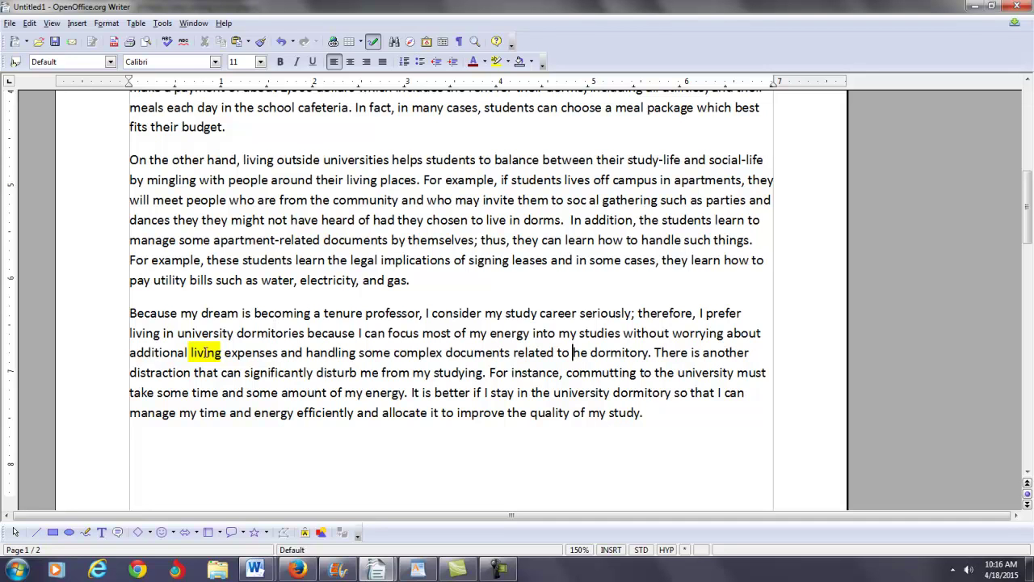
pyautogui.write('off-c')
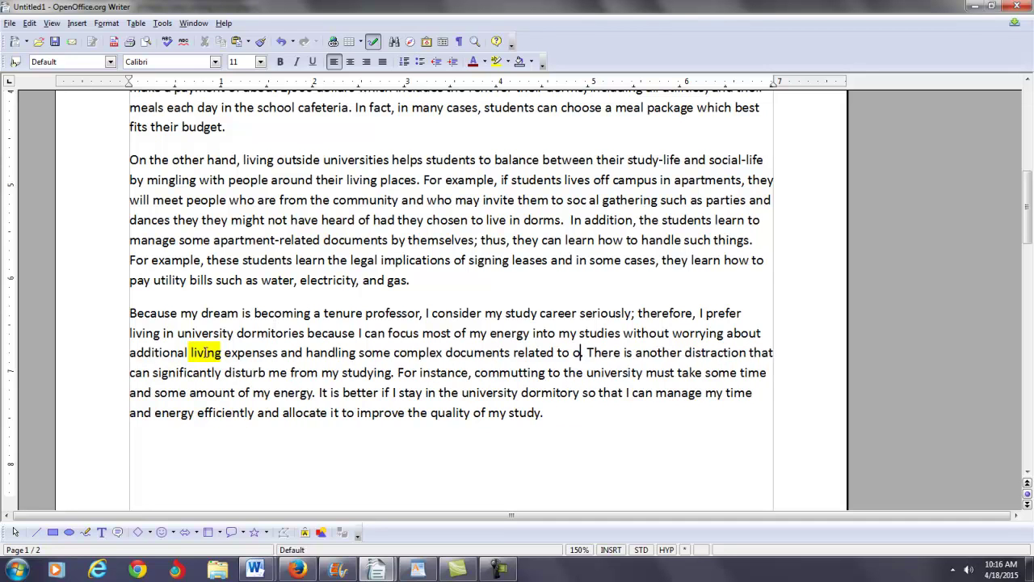
pyautogui.write('ampus')
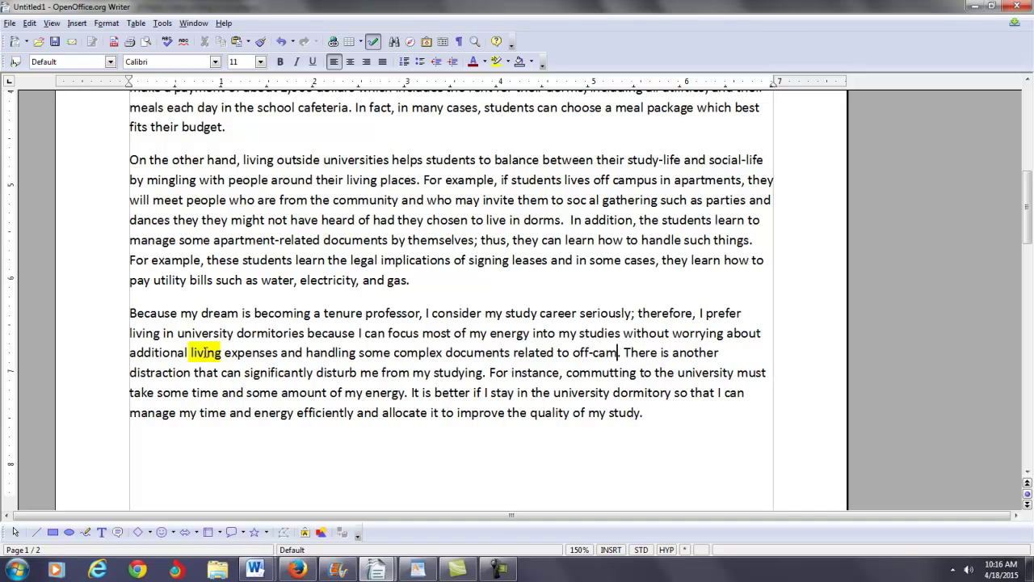
pyautogui.write(' par.')
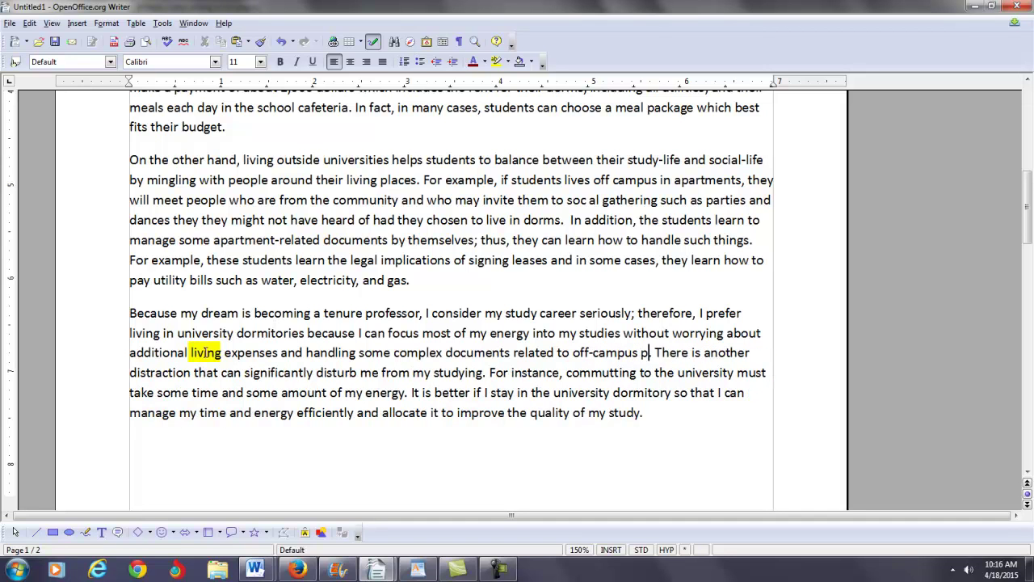
pyautogui.press('BackSpace')
pyautogui.press('BackSpace')
pyautogui.press('BackSpace')
pyautogui.write('apart')
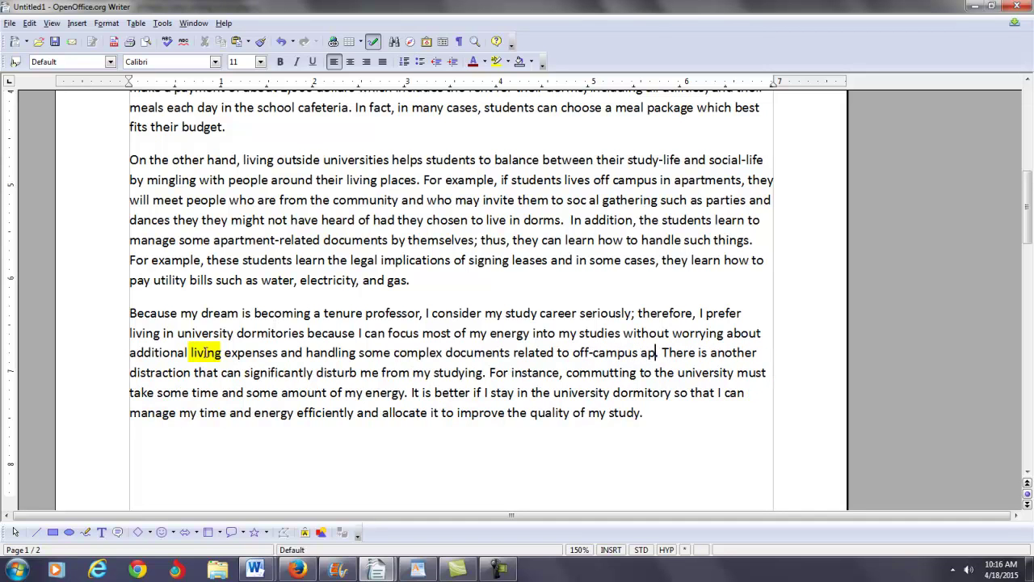
pyautogui.write('ment hours')
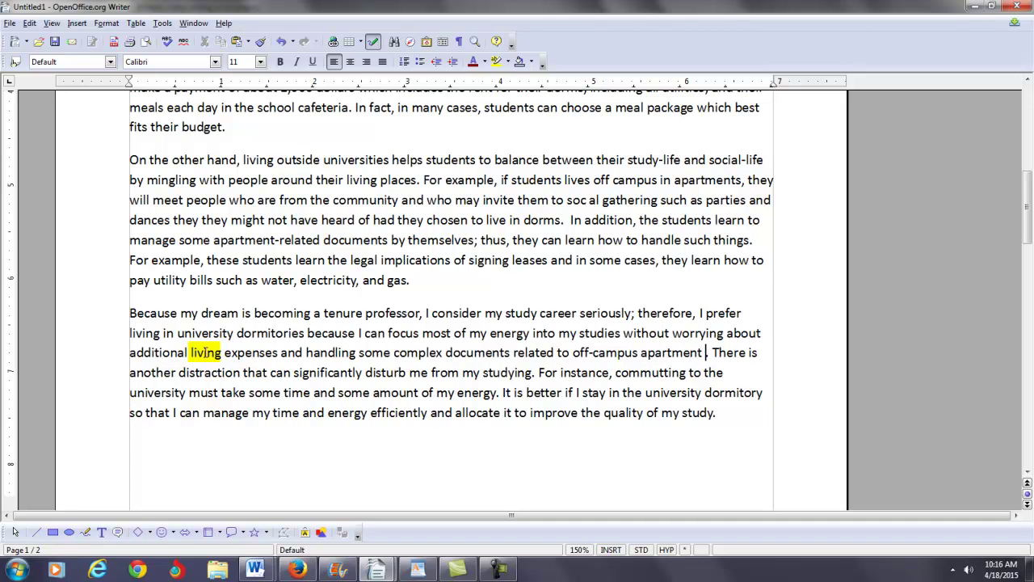
pyautogui.press('BackSpace')
pyautogui.press('BackSpace')
pyautogui.write('sing')
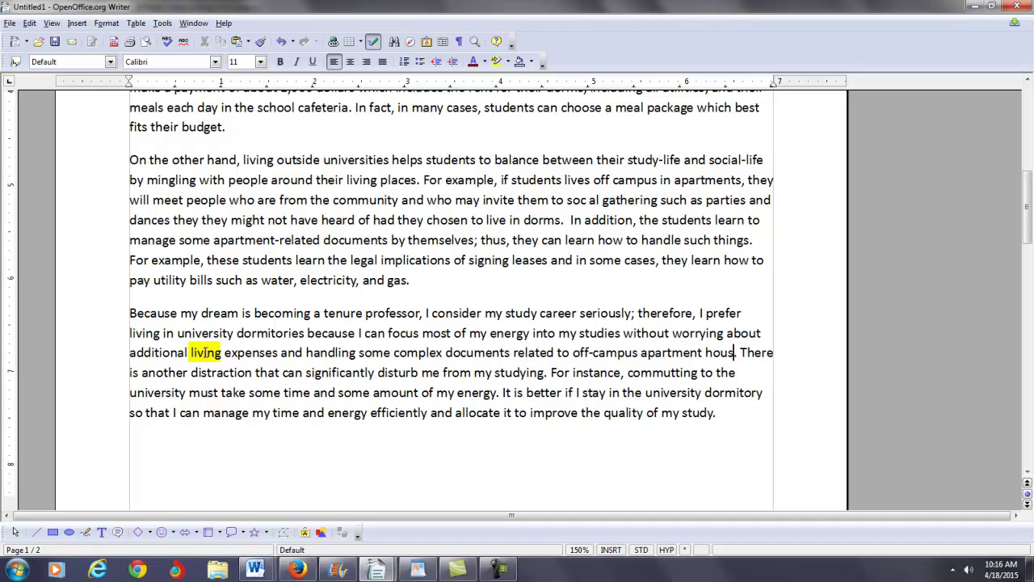
# Change "must take" to "takes" after "commutting to the university" in the closing paragraph.
pyautogui.press('Right')
pyautogui.press('Right')
pyautogui.press('Right')
pyautogui.press('Right')
pyautogui.press('Right')
pyautogui.press('Right')
pyautogui.press('Right')
pyautogui.press('Right')
pyautogui.press('Right')
pyautogui.press('Right')
pyautogui.press('Right')
pyautogui.press('Right')
pyautogui.press('Right')
pyautogui.press('Right')
pyautogui.press('Right')
pyautogui.press('Right')
pyautogui.press('Right')
pyautogui.press('Right')
pyautogui.press('Right')
pyautogui.press('Right')
pyautogui.press('Right')
pyautogui.press('Right')
pyautogui.press('Right')
pyautogui.press('Right')
pyautogui.press('Right')
pyautogui.press('Right')
pyautogui.press('Right')
pyautogui.press('Right')
pyautogui.press('Right')
pyautogui.press('Right')
pyautogui.press('Right')
pyautogui.press('Right')
pyautogui.press('Right')
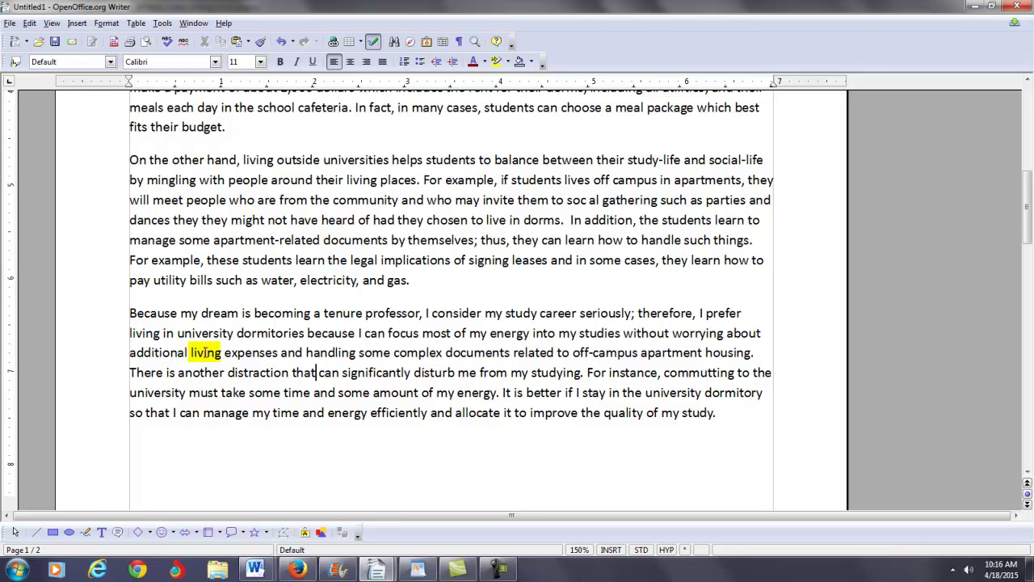
pyautogui.press('Right')
pyautogui.press('Right')
pyautogui.press('Right')
pyautogui.press('Right')
pyautogui.press('Right')
pyautogui.press('Right')
pyautogui.press('Right')
pyautogui.press('Right')
pyautogui.press('Right')
pyautogui.press('Right')
pyautogui.press('Right')
pyautogui.press('Right')
pyautogui.press('Right')
pyautogui.press('Right')
pyautogui.press('Right')
pyautogui.press('Right')
pyautogui.press('Right')
pyautogui.press('Right')
pyautogui.press('Right')
pyautogui.press('Right')
pyautogui.press('Right')
pyautogui.press('Right')
pyautogui.press('Right')
pyautogui.press('Right')
pyautogui.press('Right')
pyautogui.press('Right')
pyautogui.press('Delete')
pyautogui.press('Delete')
pyautogui.press('Delete')
pyautogui.press('Delete')
pyautogui.press('Delete')
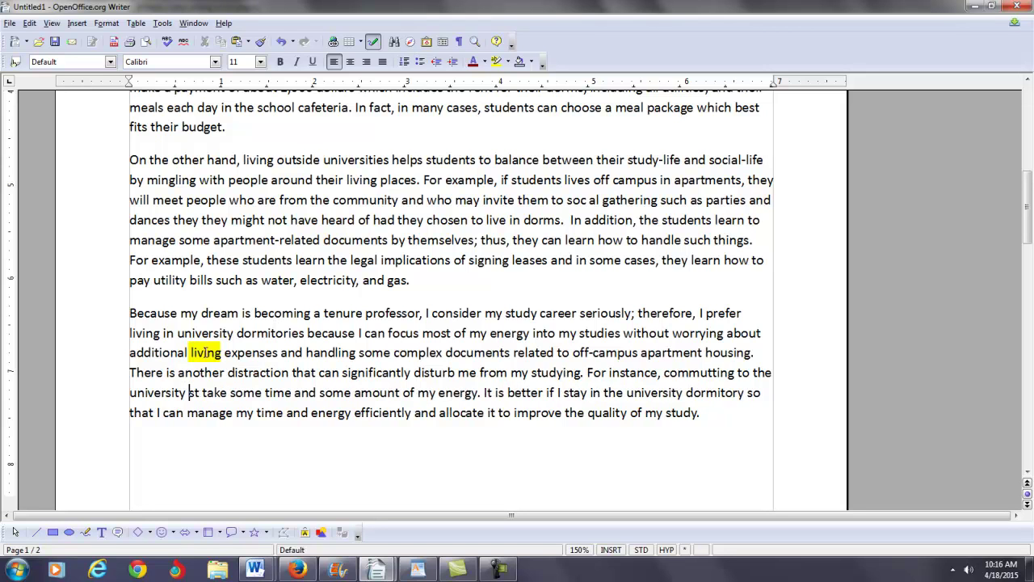
pyautogui.press('Right')
pyautogui.press('Right')
pyautogui.press('Right')
pyautogui.press('Right')
pyautogui.write('s')
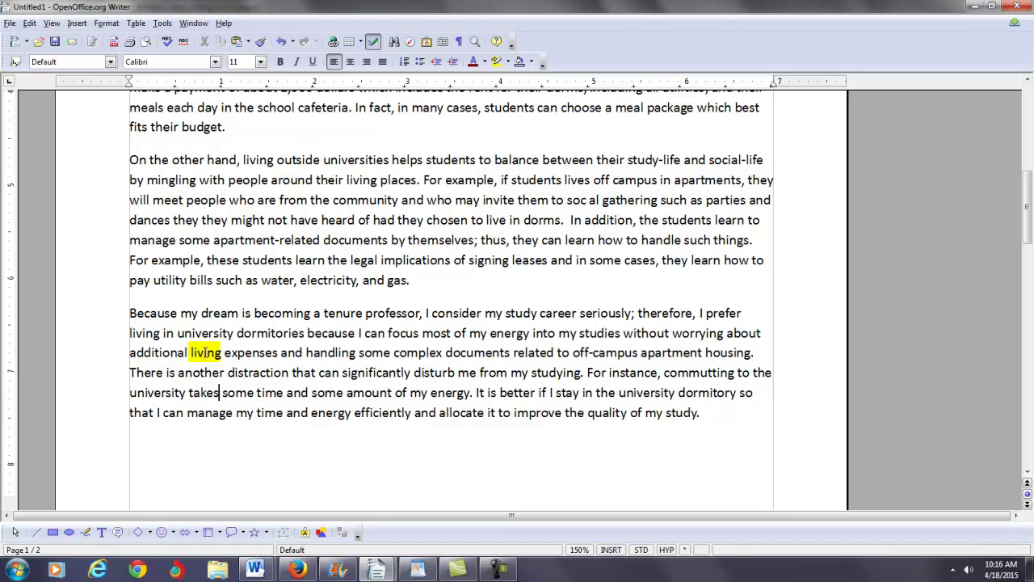
# Replace "some" with "unnecessary" before "time" in the closing paragraph's sentence about commuting.
pyautogui.press('Delete')
pyautogui.press('Delete')
pyautogui.write('unnecessary')
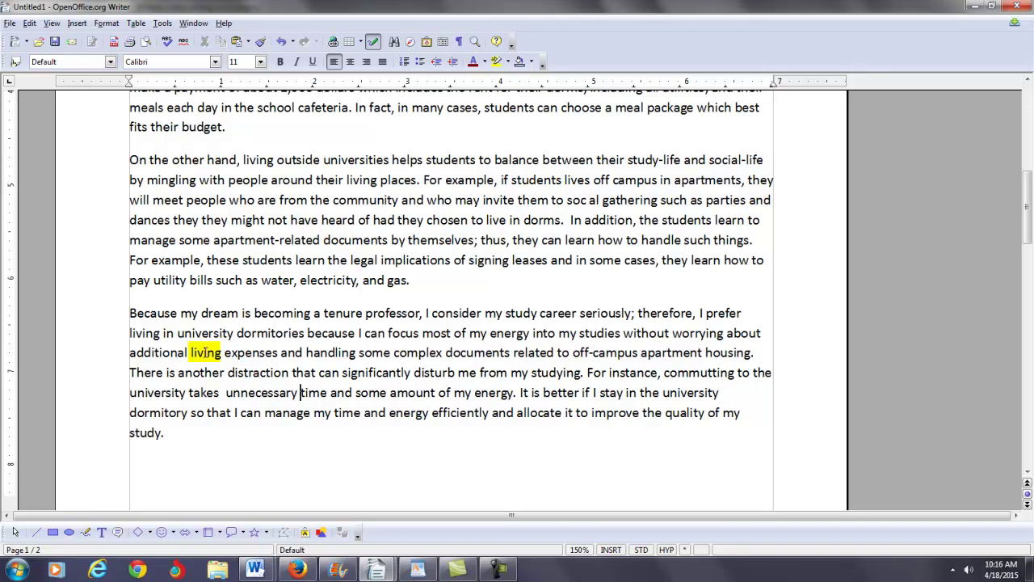
# Delete "some amount of my" so the commuting sentence reads "unnecessary time and energy".
pyautogui.hotkey('ctrl', 'Right')
pyautogui.hotkey('ctrl', 'Right')
pyautogui.hotkey('ctrl', 'Delete')
pyautogui.hotkey('ctrl', 'Delete')
pyautogui.hotkey('ctrl', 'Delete')
pyautogui.hotkey('ctrl', 'Delete')
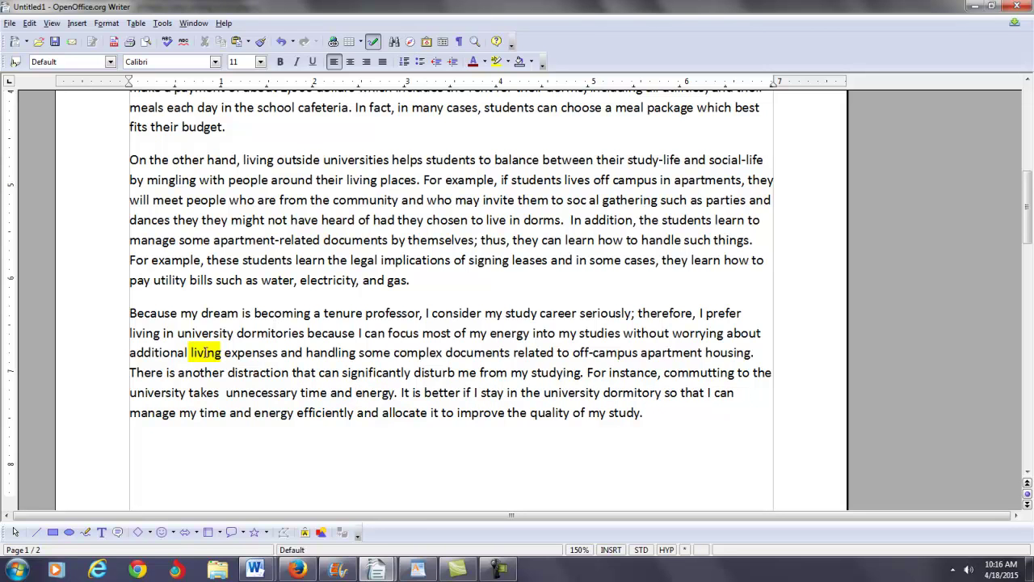
# Remove the extra space between "takes" and "unnecessary" in the closing paragraph.
pyautogui.hotkey('ctrl', 'Left')
pyautogui.hotkey('ctrl', 'Left')
pyautogui.hotkey('ctrl', 'Left')
pyautogui.hotkey('ctrl', 'Left')
pyautogui.press('BackSpace')
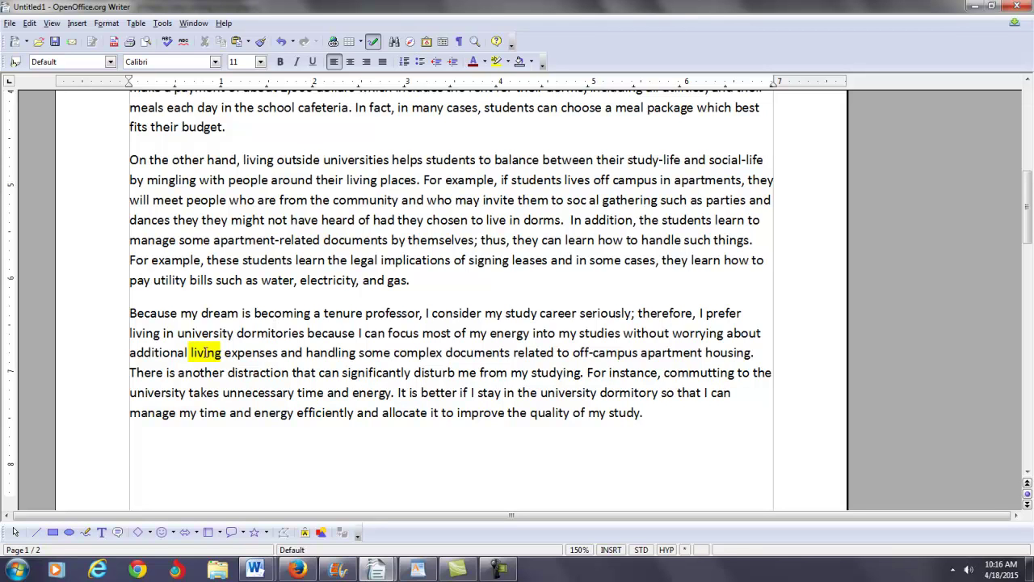
# Delete the leftover paragraph below the essay that begins "Sometimes, when I am too absorbed in my study".
pyautogui.press('Right')
pyautogui.press('Right')
pyautogui.press('Right')
pyautogui.press('Right')
pyautogui.press('Right')
pyautogui.press('Right')
pyautogui.press('Right')
pyautogui.press('Right')
pyautogui.press('Right')
pyautogui.press('Right')
pyautogui.press('Right')
pyautogui.press('Right')
pyautogui.press('Right')
pyautogui.press('Right')
pyautogui.press('Right')
pyautogui.press('Right')
pyautogui.press('Right')
pyautogui.press('Right')
pyautogui.press('Right')
pyautogui.press('Right')
pyautogui.press('Down')
pyautogui.press('Down')
pyautogui.press('Down')
pyautogui.press('Down')
pyautogui.press('Down')
pyautogui.press('Up')
pyautogui.press('Up')
pyautogui.press('Down')
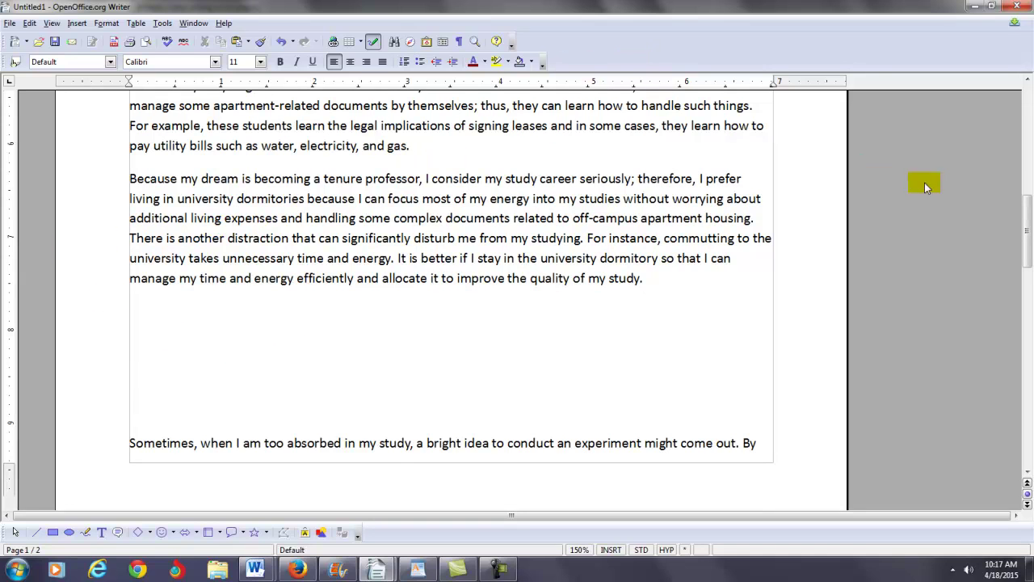
pyautogui.moveTo(1026, 231)
pyautogui.mouseDown()
pyautogui.moveTo(1009, 154)
pyautogui.moveTo(1025, 194)
pyautogui.moveTo(1027, 247)
pyautogui.mouseUp()
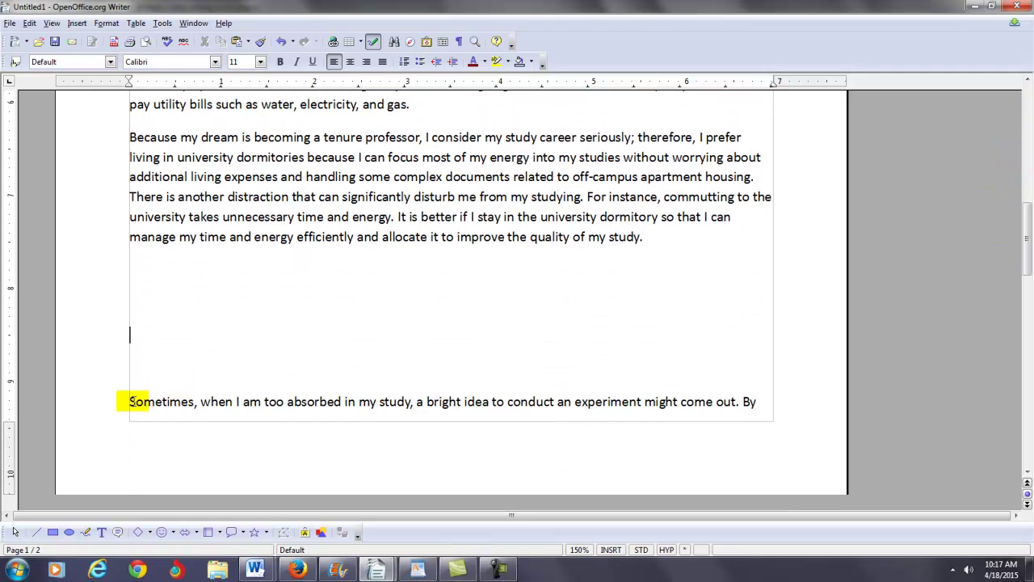
pyautogui.moveTo(129, 399); pyautogui.dragTo(758, 537)
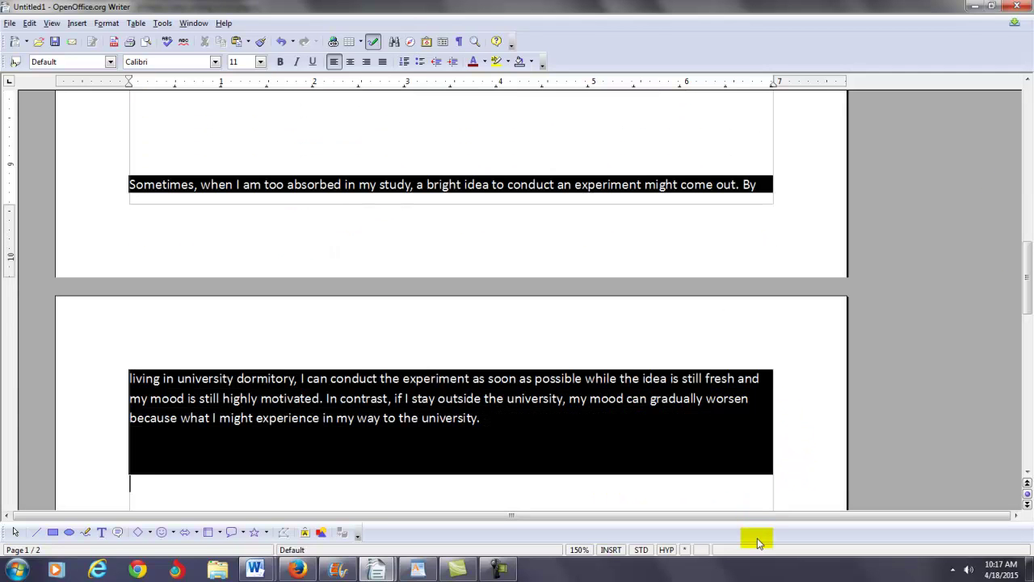
pyautogui.press('Delete')
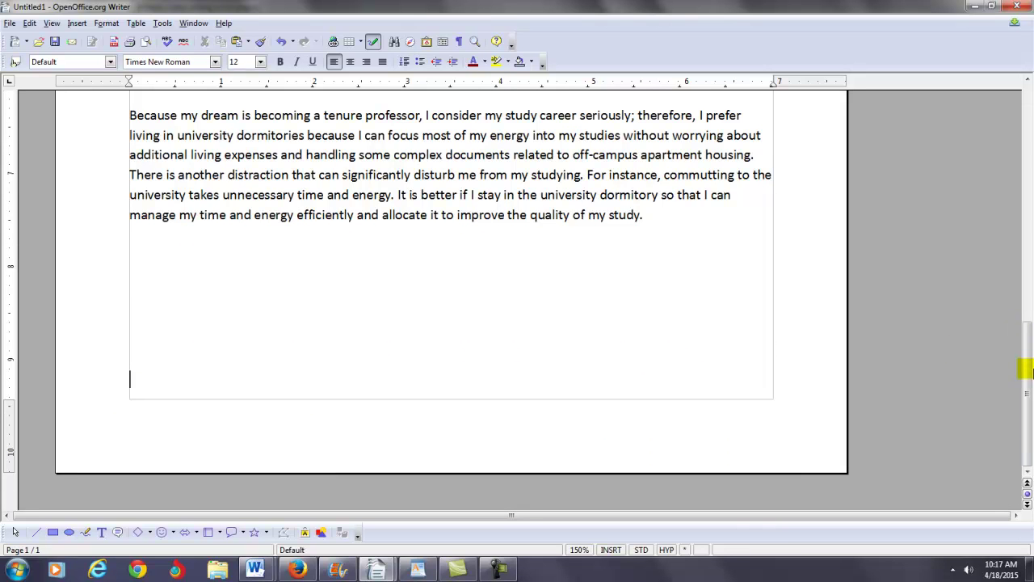
# Check the word count of the essay's answer, from "When students attend universities" through the closing paragraph.
pyautogui.moveTo(1025, 368); pyautogui.dragTo(982, 123)
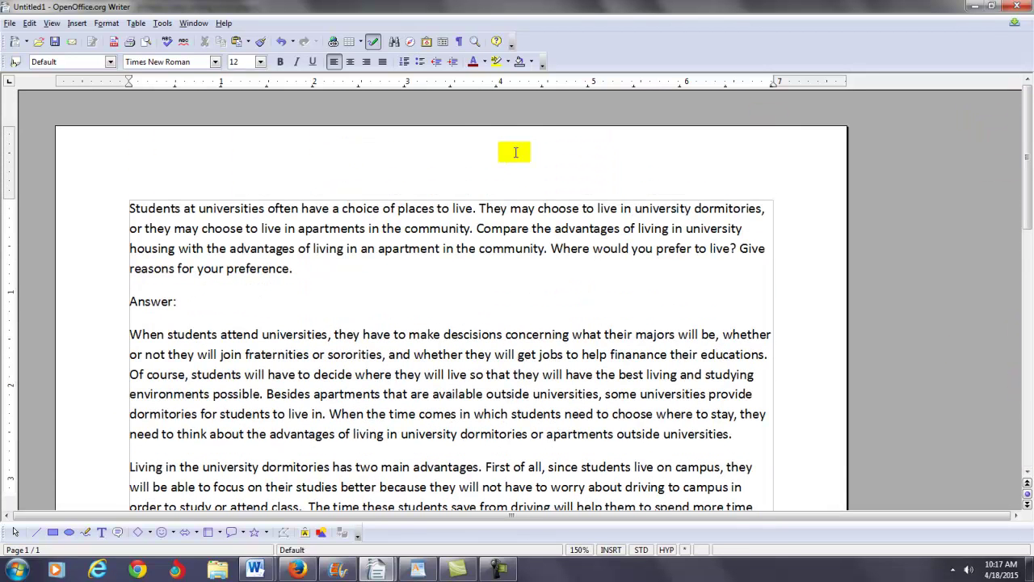
pyautogui.moveTo(136, 333); pyautogui.dragTo(331, 515)
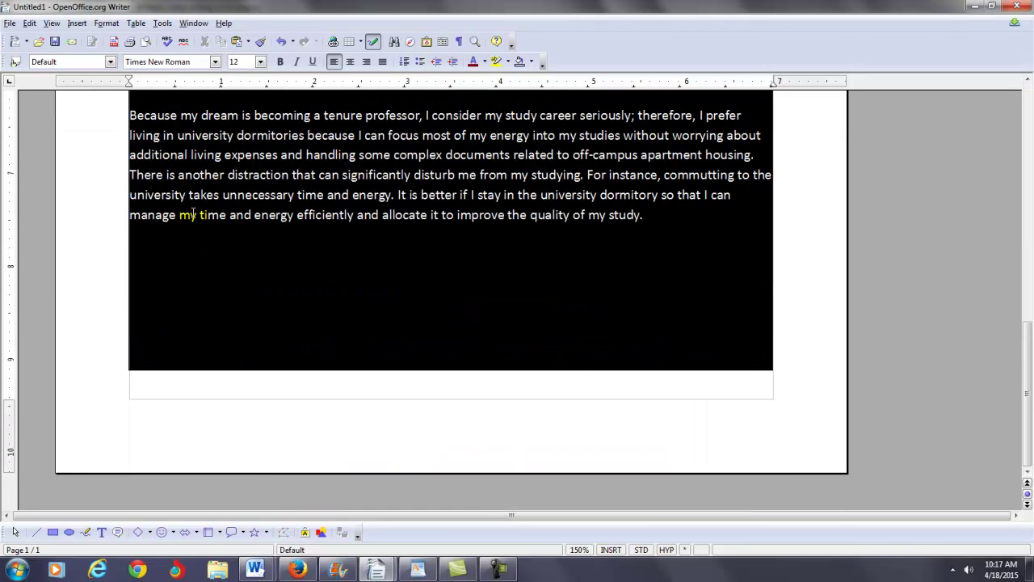
pyautogui.click(162, 23)
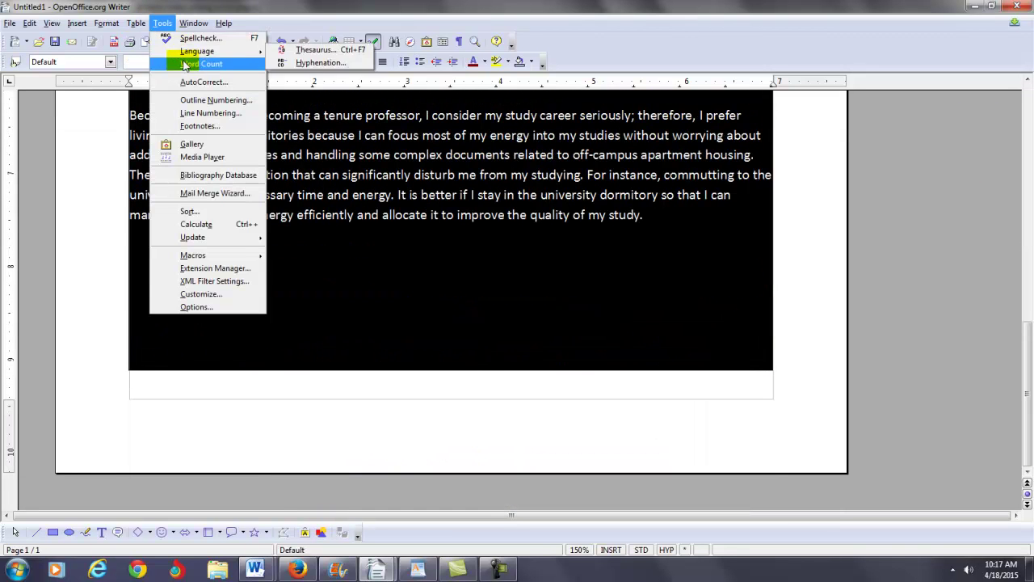
pyautogui.click(194, 64)
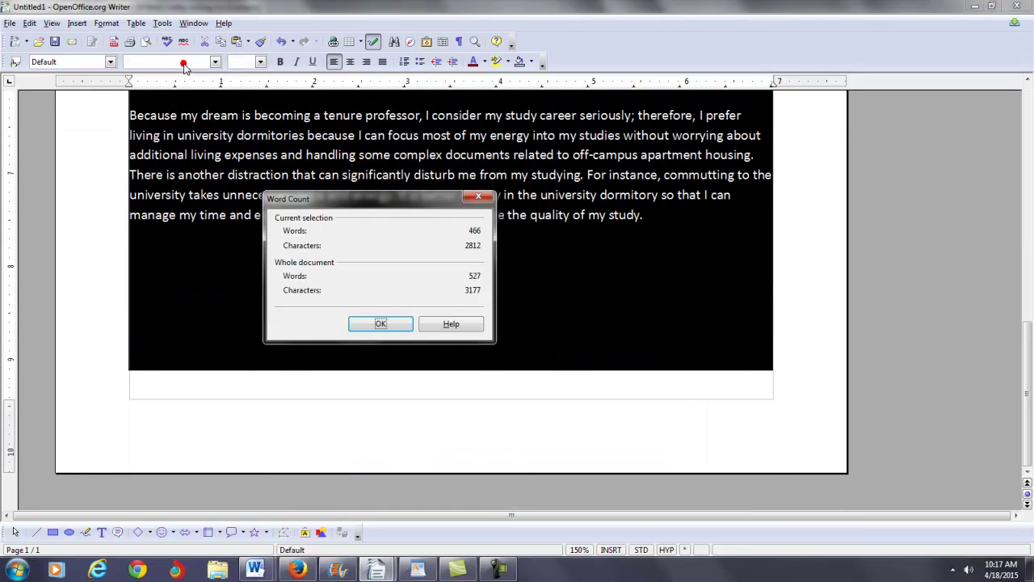
pyautogui.click(380, 323)
pyautogui.click(462, 288)
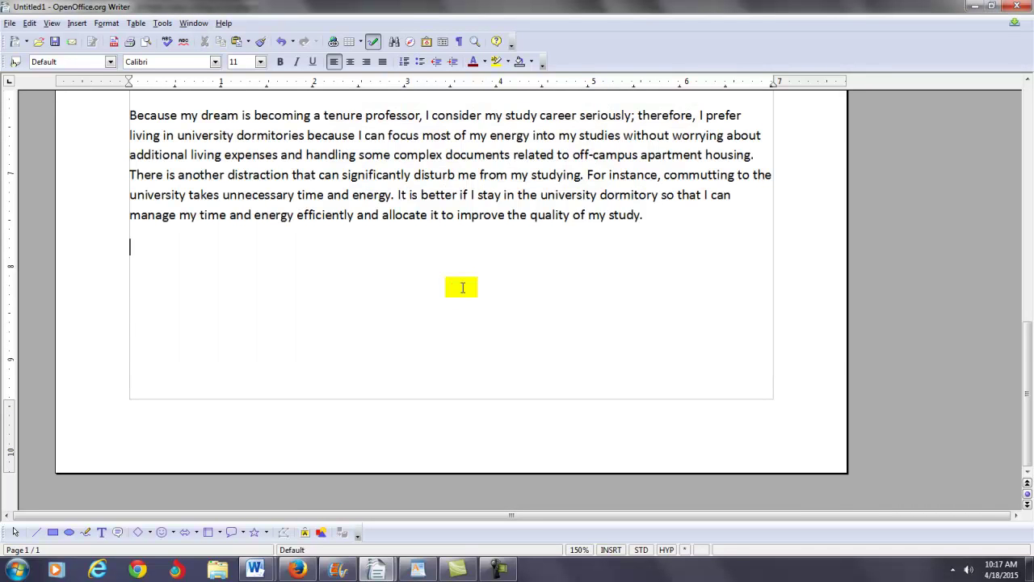
pyautogui.hotkey('ctrl', 'Home')
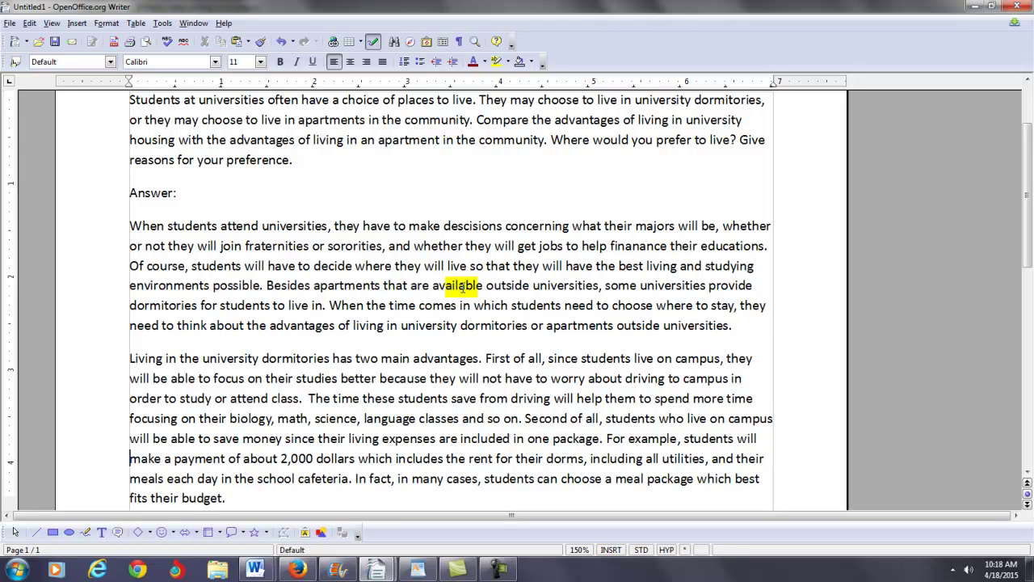
pyautogui.click(500, 569)
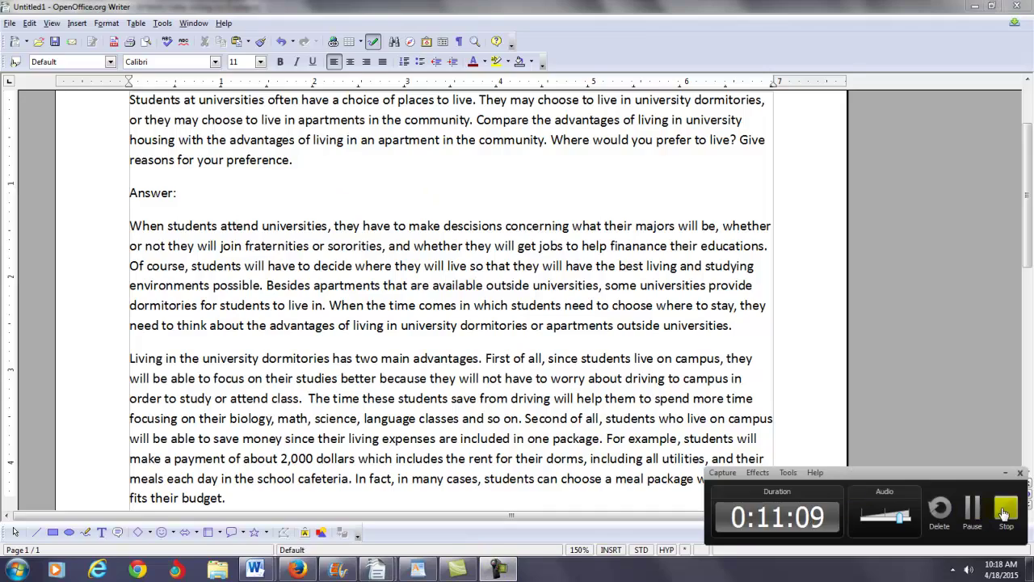
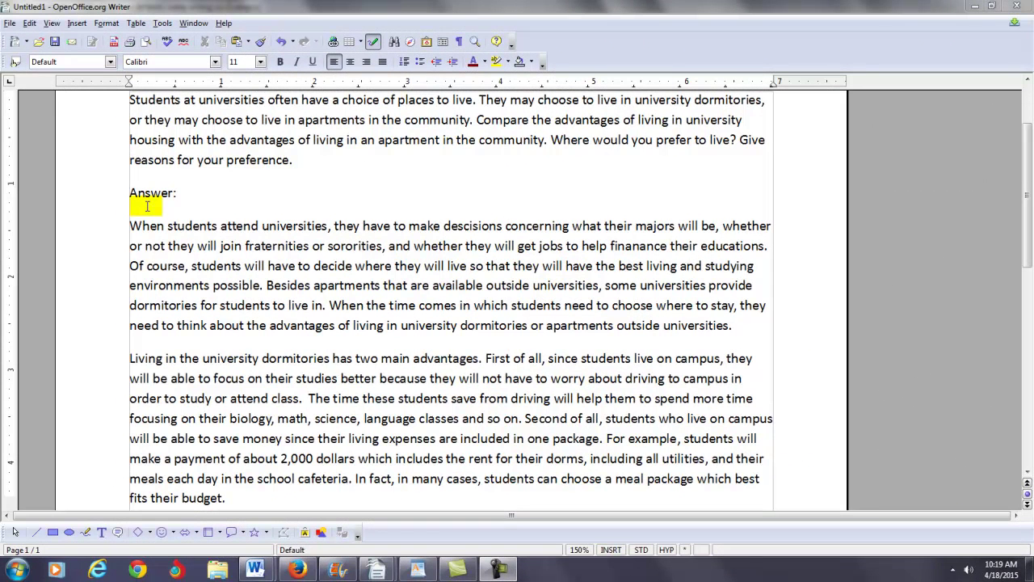
# Run the spellcheck on the essay, continuing the check from the beginning of the document.
pyautogui.click(131, 226)
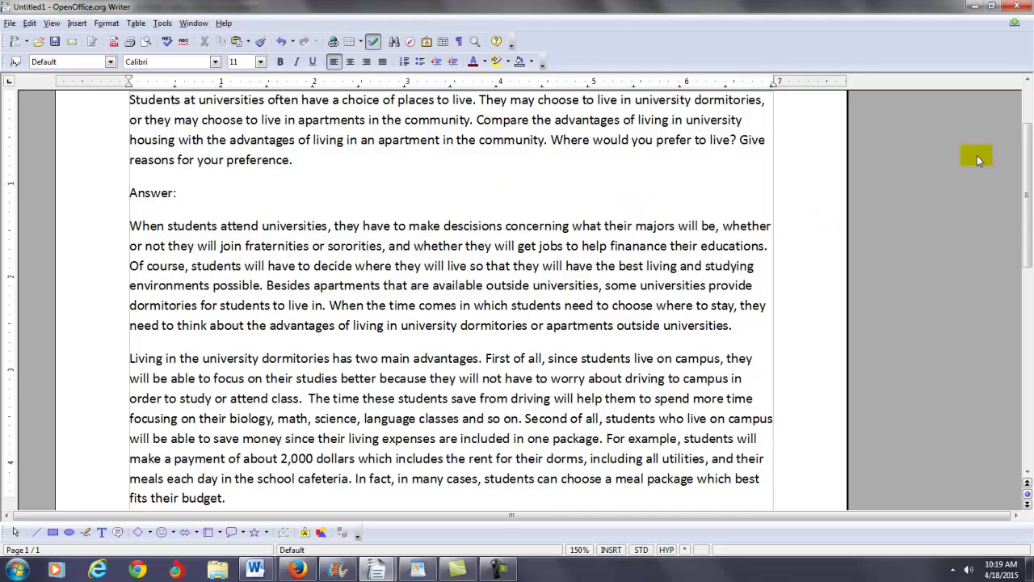
pyautogui.moveTo(1026, 147); pyautogui.dragTo(958, 166)
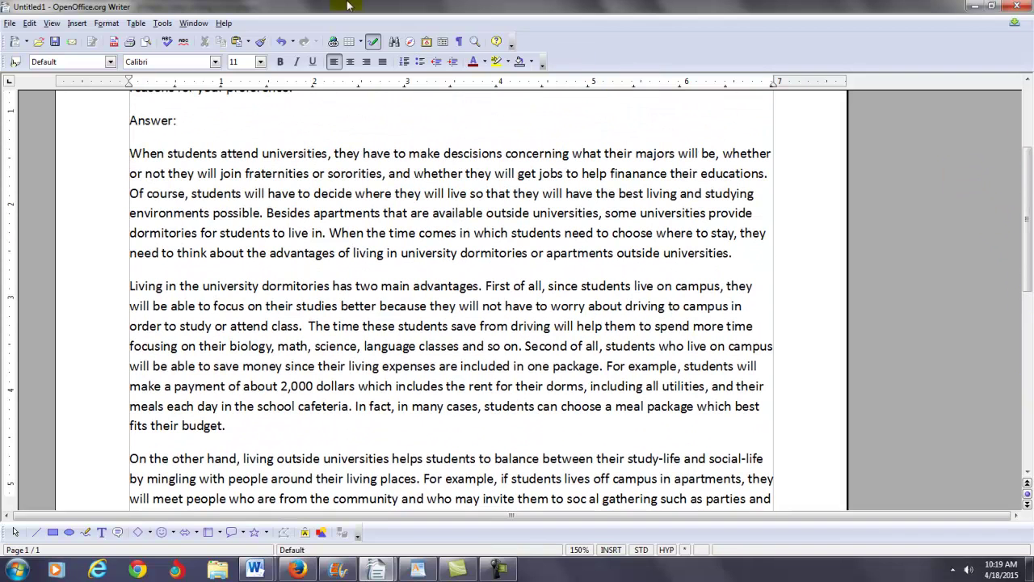
pyautogui.click(162, 23)
pyautogui.click(177, 42)
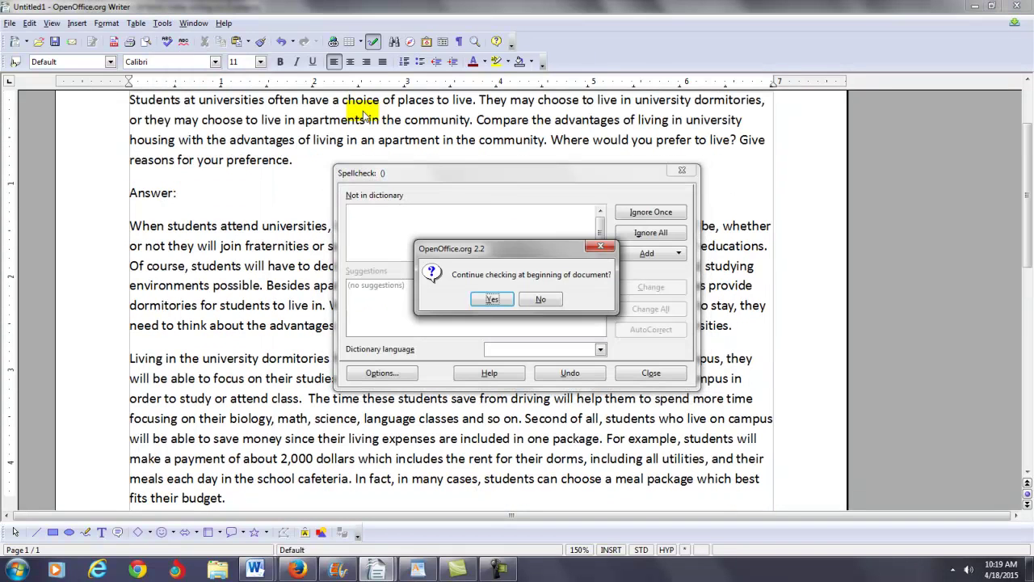
pyautogui.click(495, 299)
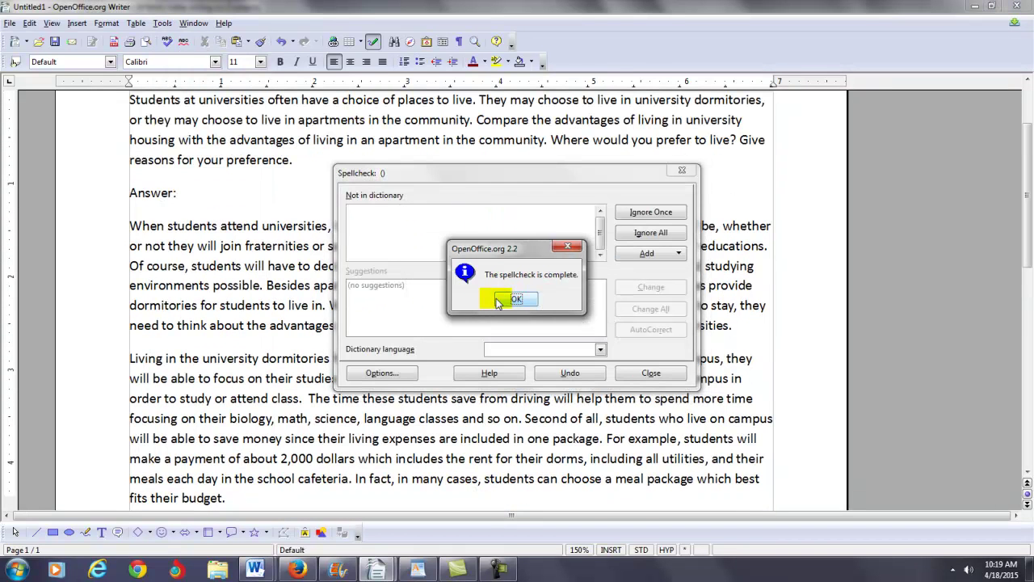
pyautogui.click(504, 298)
pyautogui.click(377, 218)
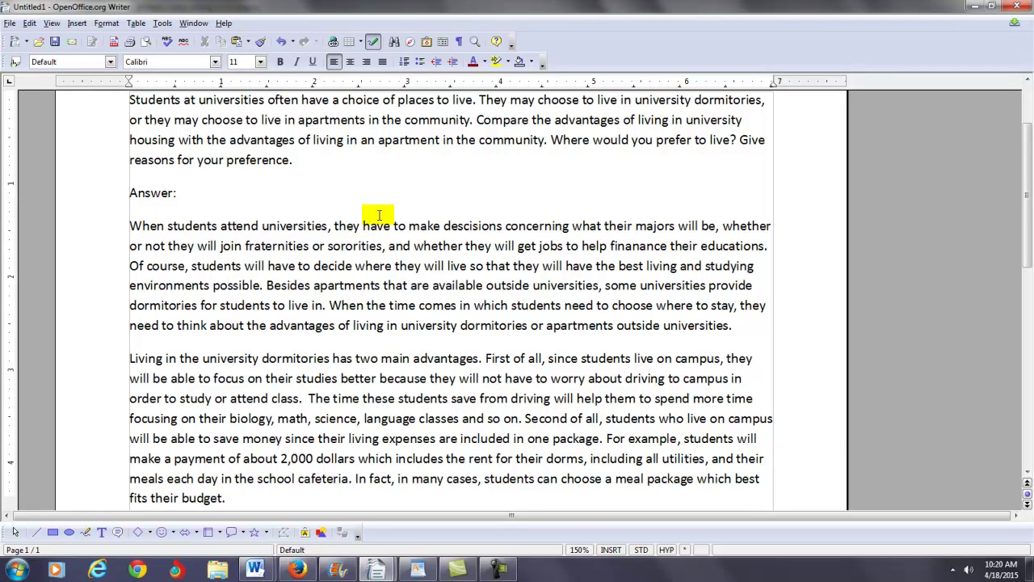
# Proofread the essay from the introduction that begins "When students attend universities" down to the closing paragraph.
pyautogui.press('Left')
pyautogui.press('Left')
pyautogui.press('Left')
pyautogui.press('Left')
pyautogui.press('Left')
pyautogui.press('Left')
pyautogui.press('Left')
pyautogui.press('Left')
pyautogui.press('Left')
pyautogui.press('Left')
pyautogui.press('Left')
pyautogui.press('Left')
pyautogui.press('Left')
pyautogui.press('Left')
pyautogui.press('Left')
pyautogui.press('Left')
pyautogui.press('Left')
pyautogui.press('Left')
pyautogui.press('Left')
pyautogui.press('Left')
pyautogui.press('Down')
pyautogui.press('Down')
pyautogui.press('Up')
pyautogui.press('Up')
pyautogui.press('Down')
pyautogui.press('Down')
pyautogui.press('Left')
pyautogui.press('Down')
pyautogui.press('Down')
pyautogui.press('Down')
pyautogui.press('Down')
pyautogui.press('Down')
pyautogui.press('Down')
pyautogui.press('Down')
pyautogui.press('Down')
pyautogui.press('Down')
pyautogui.press('Down')
pyautogui.press('Down')
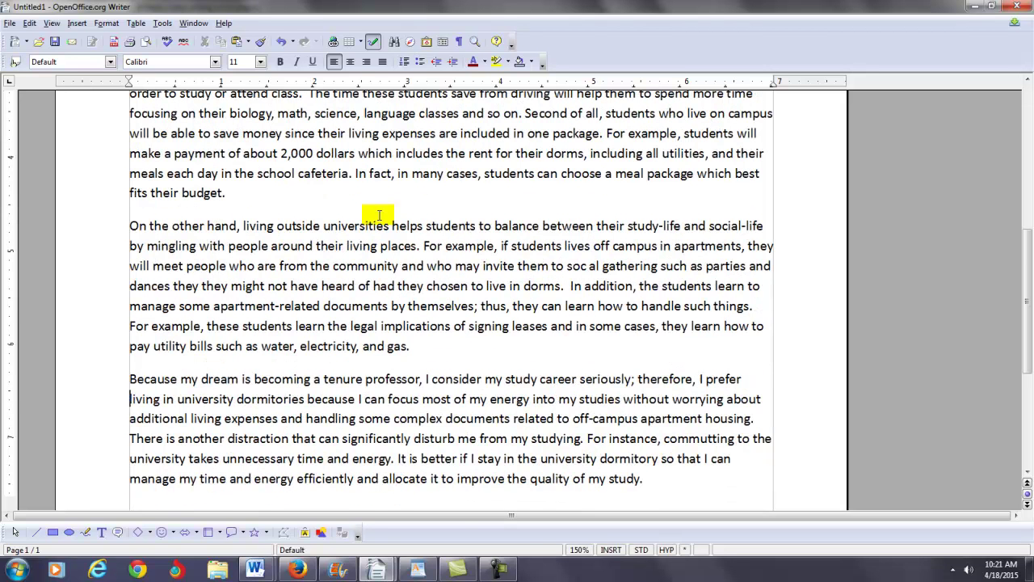
# Correct "soc al" to "social" before "gathering" in the paragraph that begins "On the other hand".
pyautogui.press('Up')
pyautogui.press('Up')
pyautogui.press('Up')
pyautogui.press('Up')
pyautogui.press('Up')
pyautogui.press('Up')
pyautogui.press('Up')
pyautogui.press('Up')
pyautogui.press('Up')
pyautogui.press('Up')
pyautogui.press('Up')
pyautogui.press('Up')
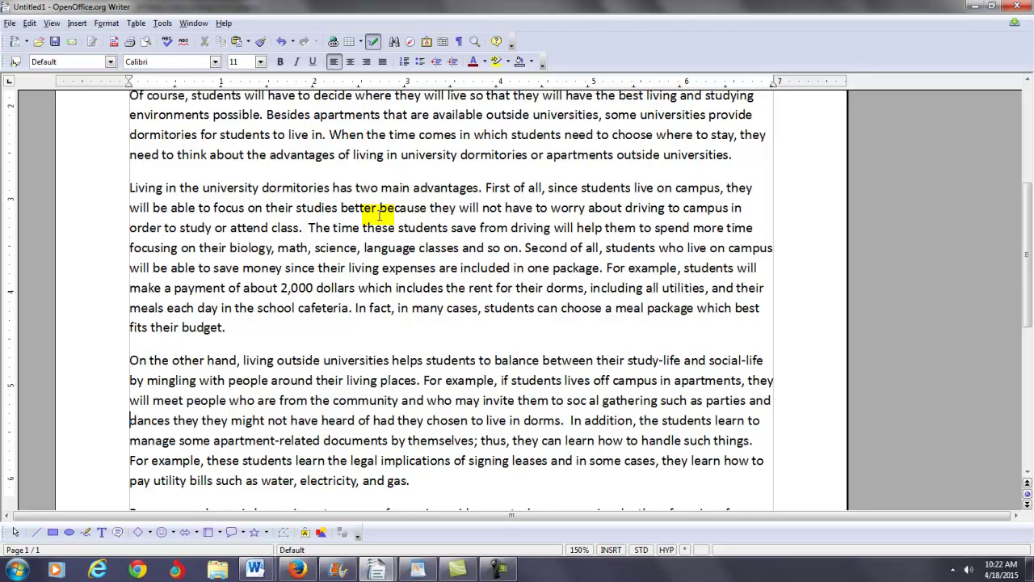
pyautogui.click(589, 400)
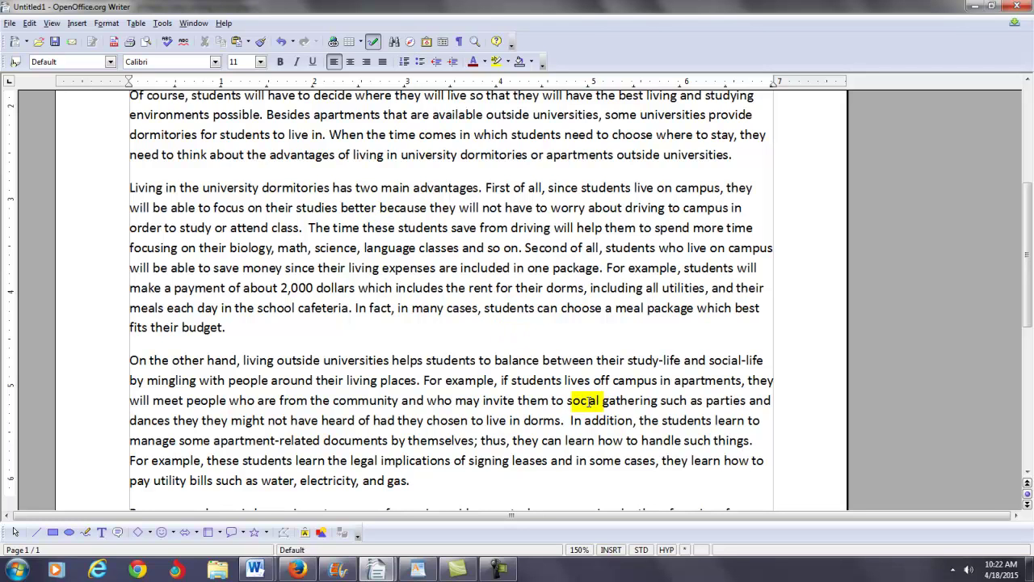
pyautogui.write('i')
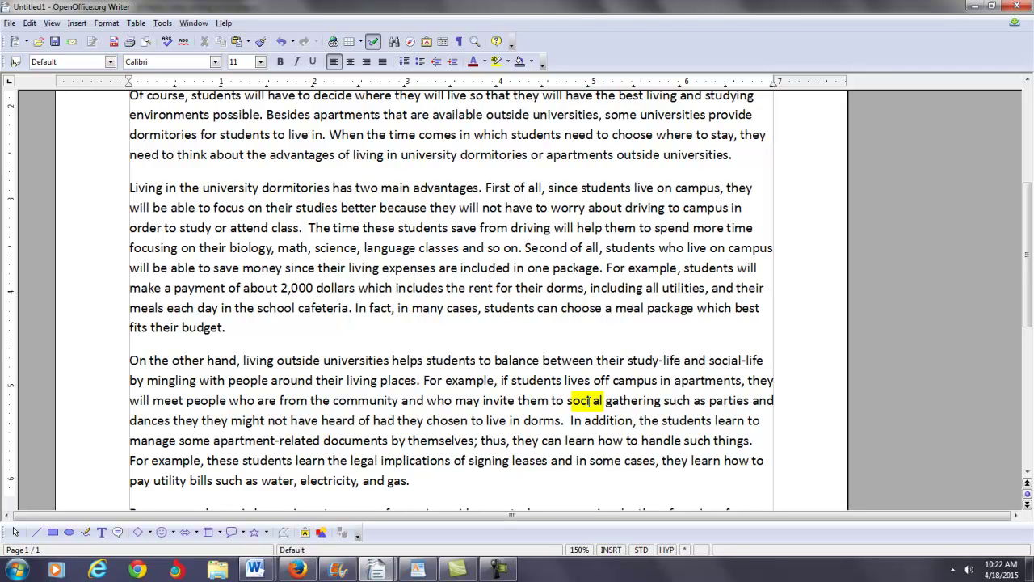
pyautogui.press('Delete')
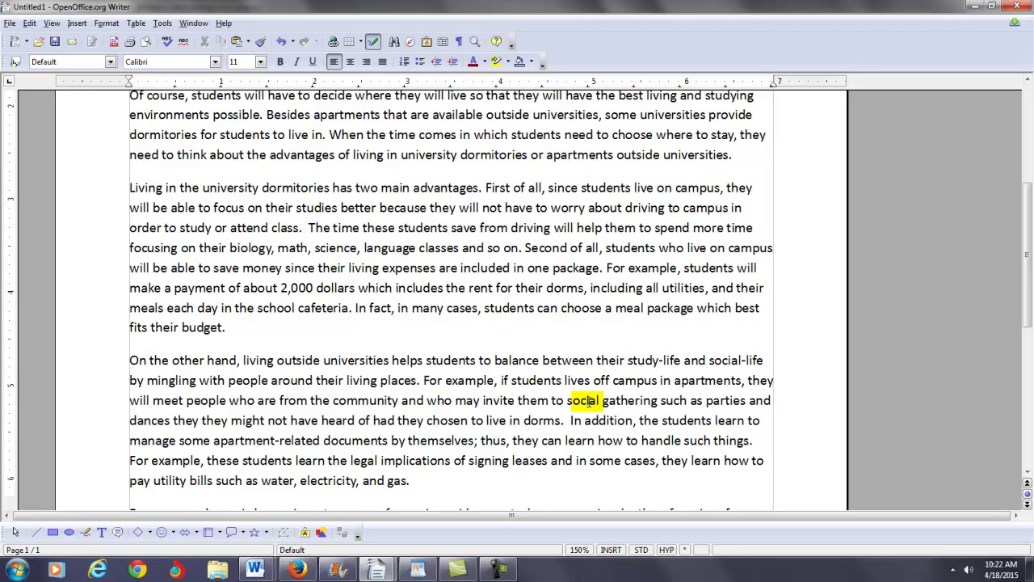
# Read on through the rest of the off-campus paragraph and the closing paragraph that begins "Because my dream".
pyautogui.press('Left')
pyautogui.press('Left')
pyautogui.press('Left')
pyautogui.press('Left')
pyautogui.press('Left')
pyautogui.press('Left')
pyautogui.press('Left')
pyautogui.press('Left')
pyautogui.press('Left')
pyautogui.press('Left')
pyautogui.press('Left')
pyautogui.press('Left')
pyautogui.press('Left')
pyautogui.press('Left')
pyautogui.press('Left')
pyautogui.press('Left')
pyautogui.press('Left')
pyautogui.press('Left')
pyautogui.press('Left')
pyautogui.press('Left')
pyautogui.scroll(-2, 586, 400)
pyautogui.press('Up')
pyautogui.press('Up')
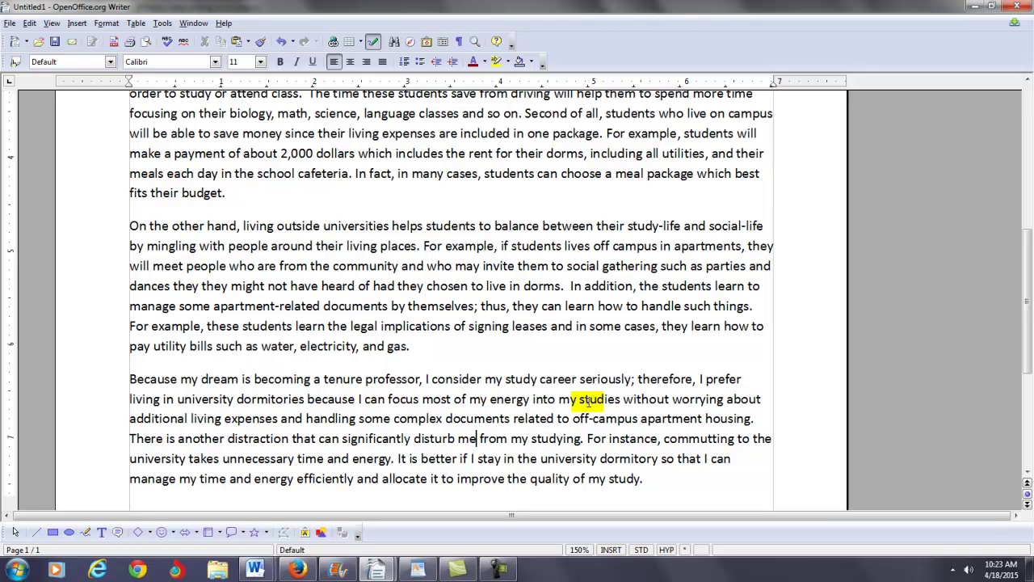
# Review the essay once more, from its end back to the introduction and down through the body paragraphs.
pyautogui.press('Down')
pyautogui.press('Down')
pyautogui.press('Down')
pyautogui.press('Down')
pyautogui.press('Down')
pyautogui.press('Down')
pyautogui.press('Down')
pyautogui.press('Down')
pyautogui.press('Down')
pyautogui.press('Down')
pyautogui.press('Up')
pyautogui.press('Up')
pyautogui.press('pageup')
pyautogui.press('pageup')
pyautogui.press('Up')
pyautogui.press('Up')
pyautogui.press('Down')
pyautogui.press('Down')
pyautogui.press('Down')
pyautogui.press('Down')
pyautogui.press('Down')
pyautogui.press('Down')
pyautogui.press('Down')
pyautogui.press('Down')
pyautogui.press('Down')
pyautogui.press('Down')
pyautogui.press('Down')
pyautogui.press('Down')
pyautogui.press('Down')
pyautogui.press('Down')
pyautogui.press('Down')
pyautogui.press('Down')
pyautogui.press('Down')
pyautogui.press('Down')
pyautogui.press('Down')
pyautogui.press('Down')
pyautogui.press('Down')
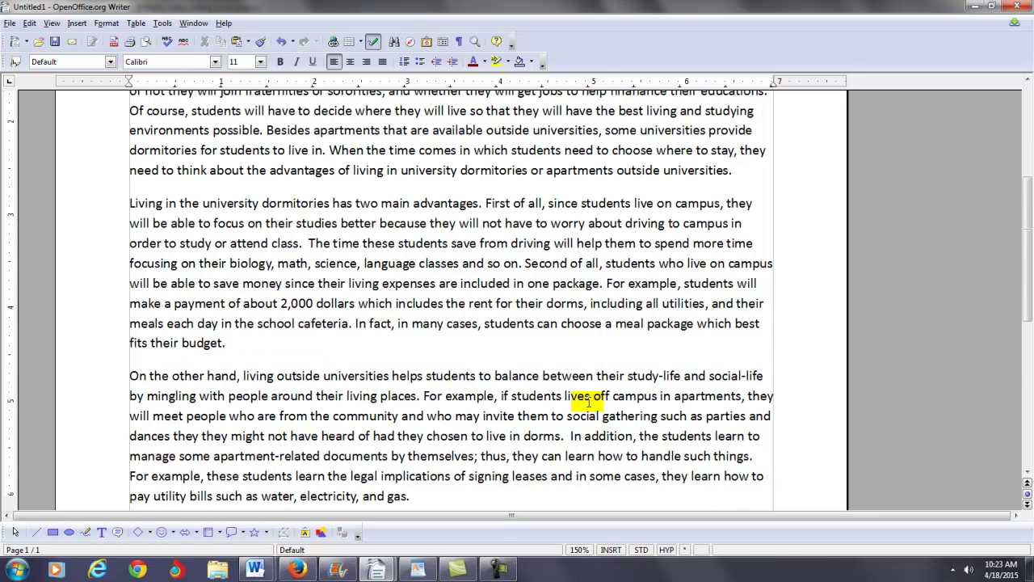